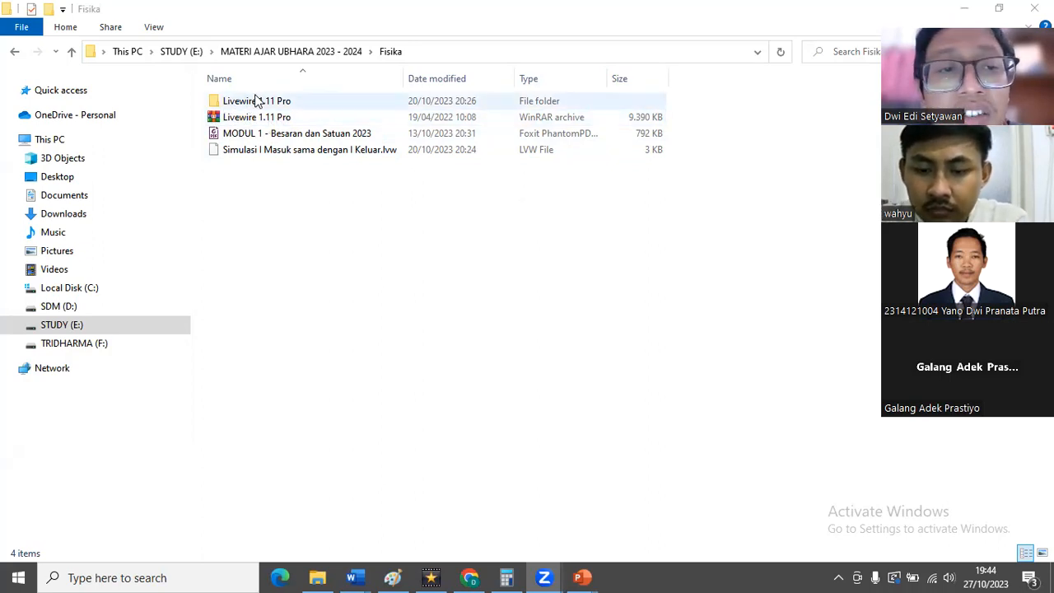
# Step: Display the Fisika folder as large icons and open the nested Livewire 1.11 Pro program folder
pyautogui.click(153, 29)
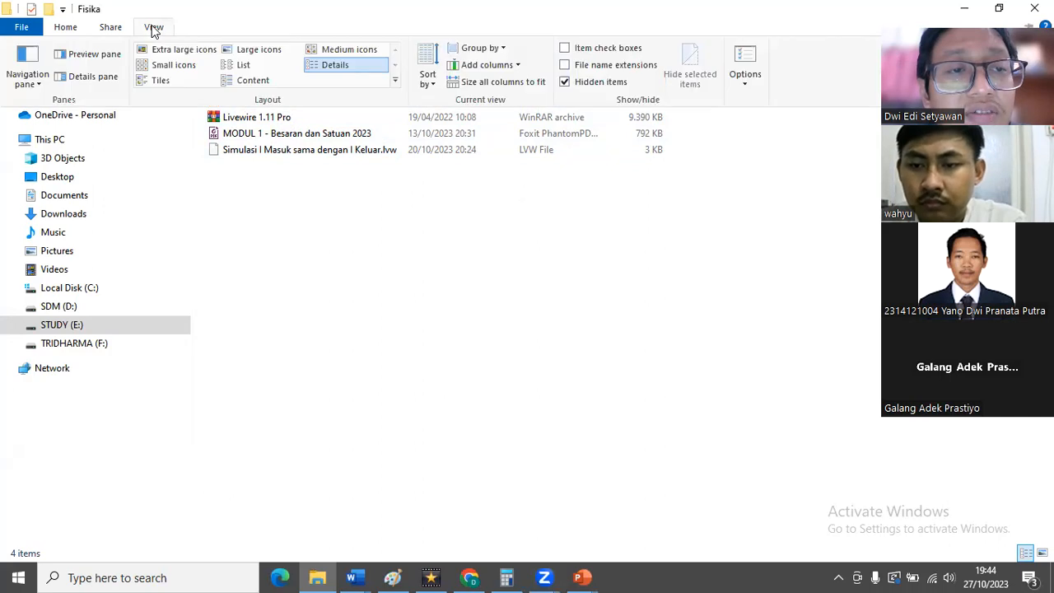
pyautogui.click(227, 52)
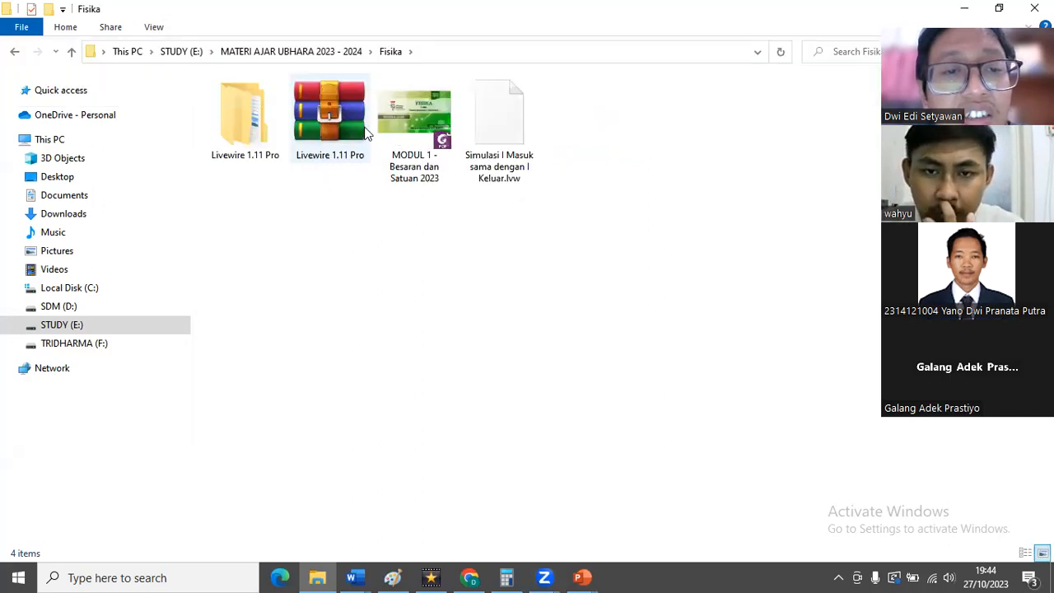
pyautogui.doubleClick(249, 129)
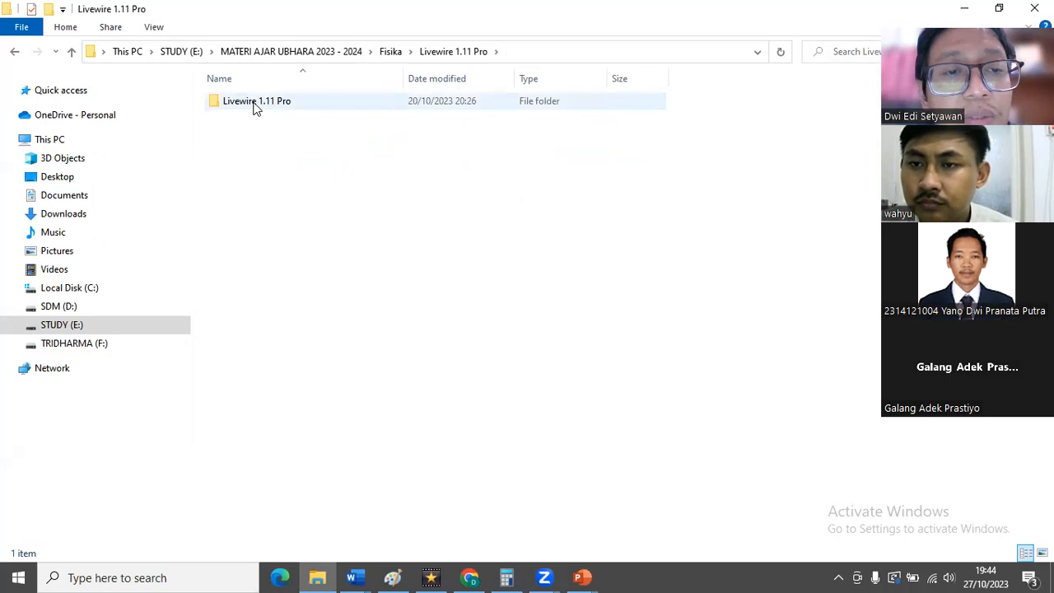
pyautogui.doubleClick(254, 106)
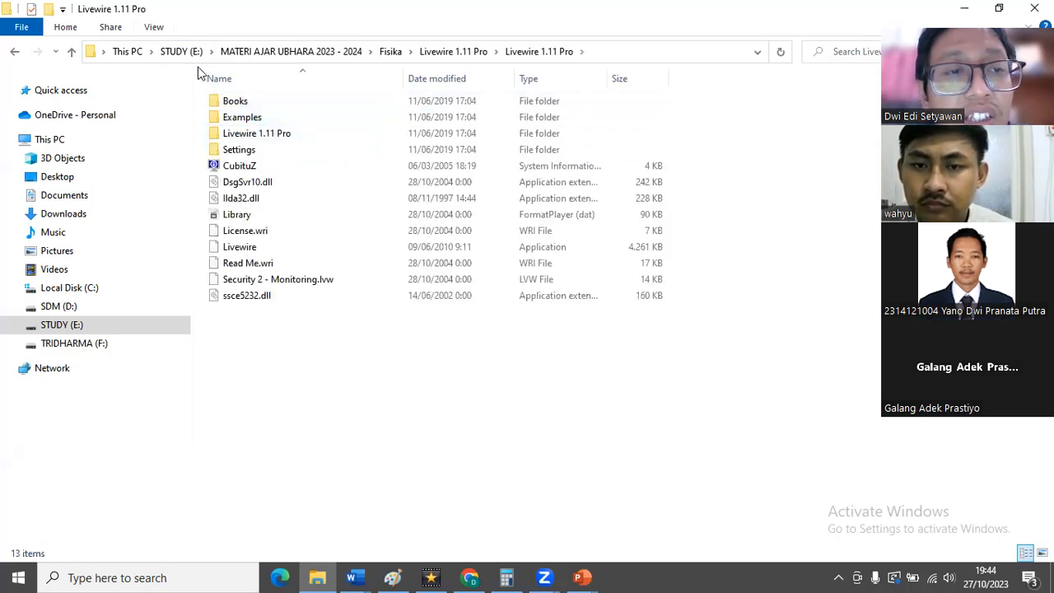
# Step: Switch the program folder's contents to the List layout and launch the Livewire application
pyautogui.click(153, 27)
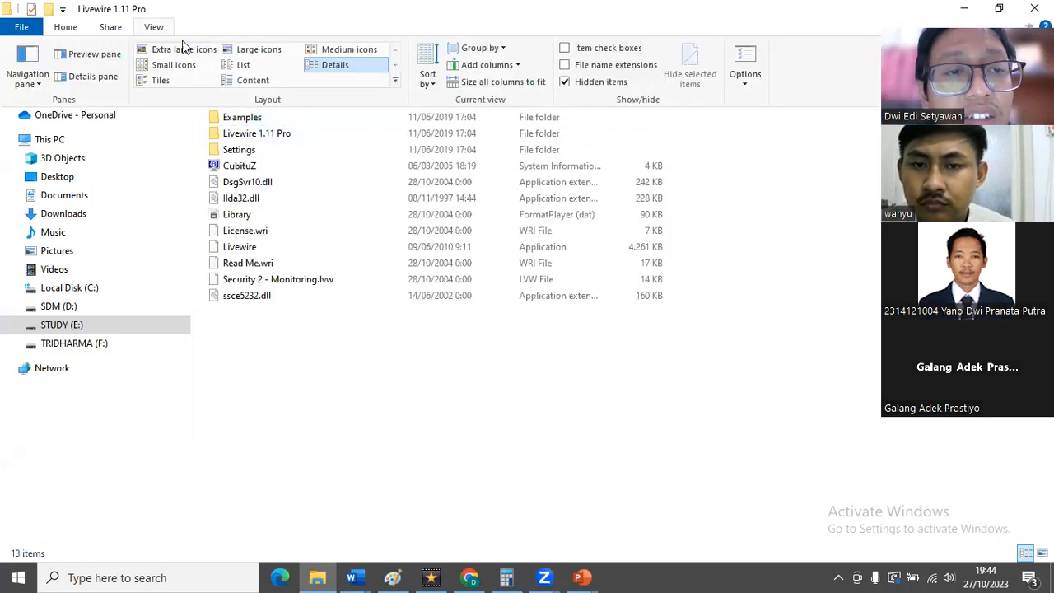
pyautogui.click(233, 52)
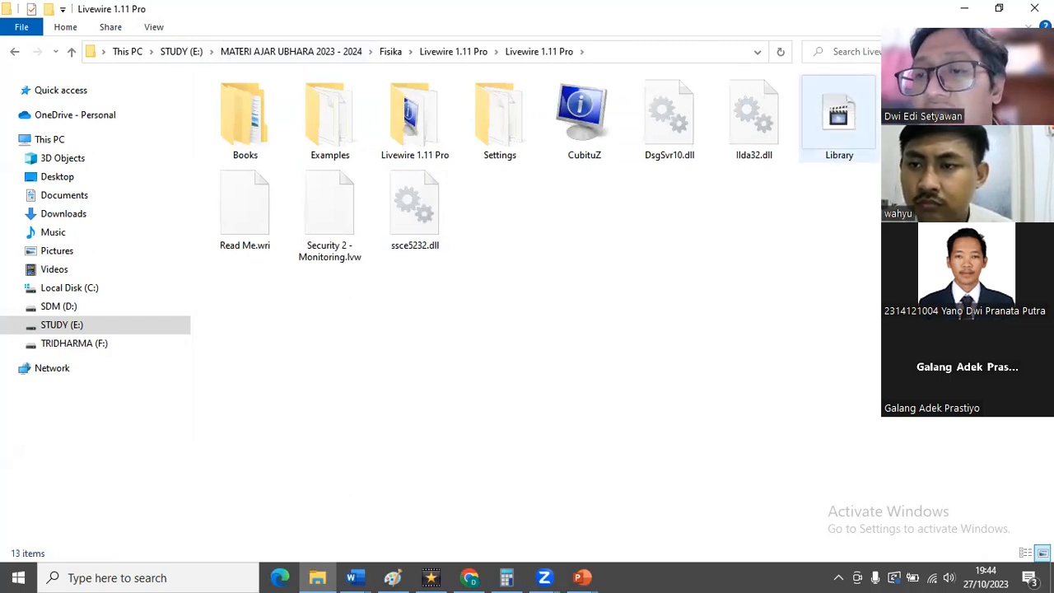
pyautogui.moveTo(965, 39); pyautogui.dragTo(964, 202)
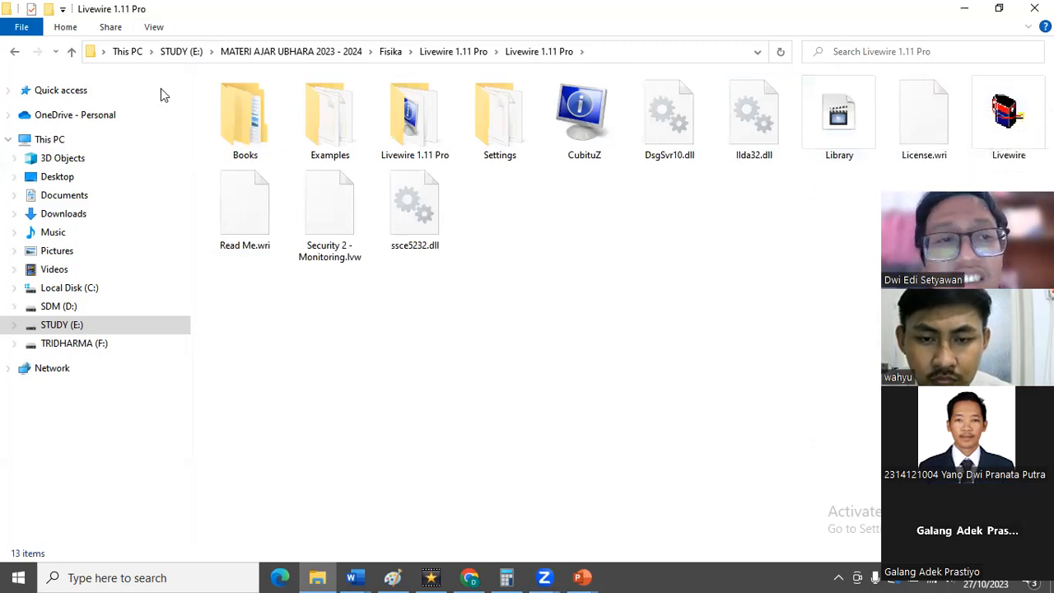
pyautogui.click(153, 26)
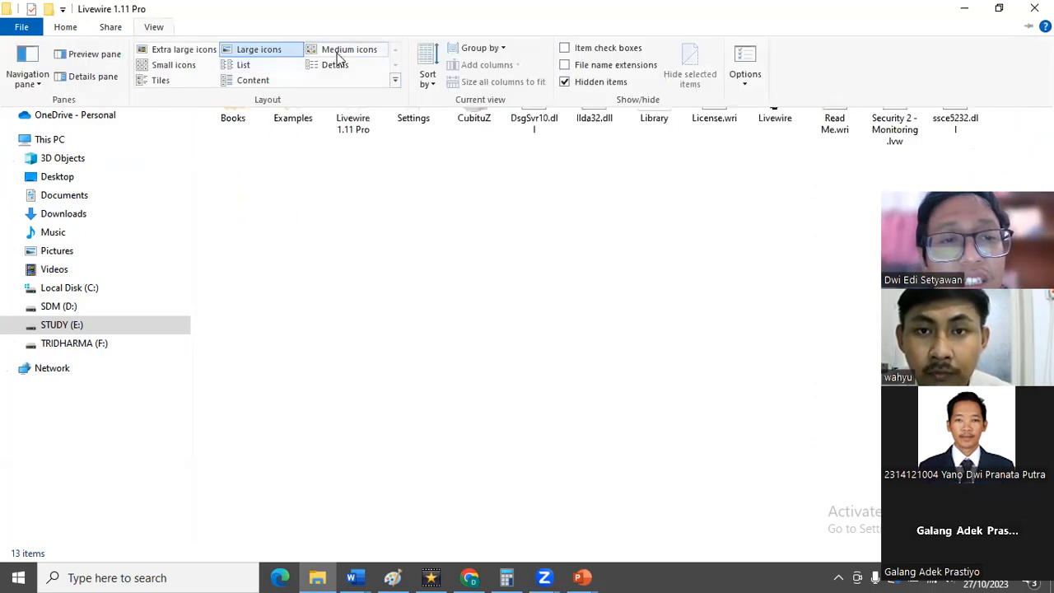
pyautogui.click(241, 65)
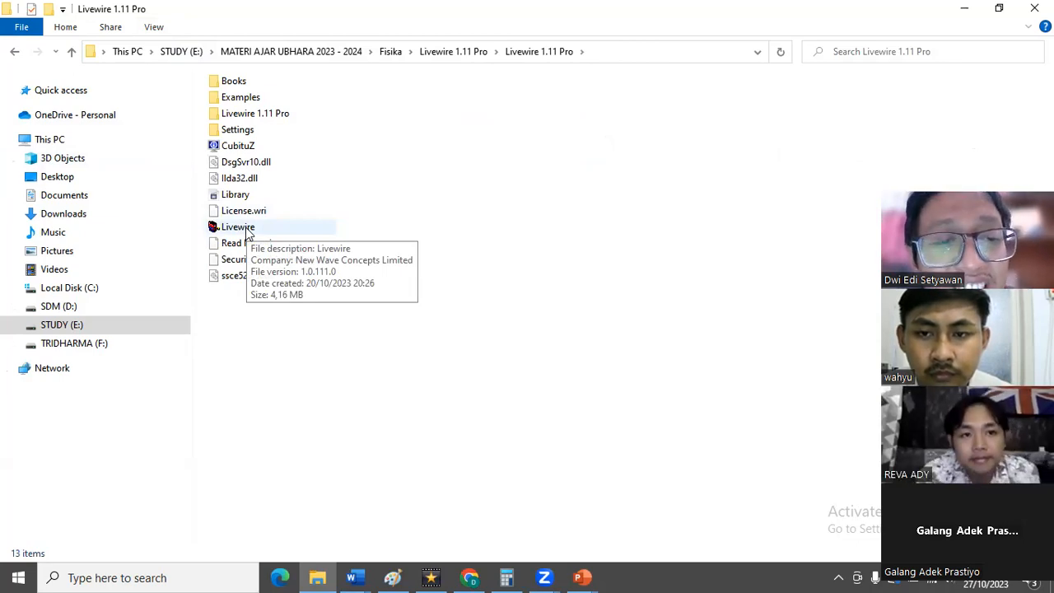
pyautogui.doubleClick(247, 230)
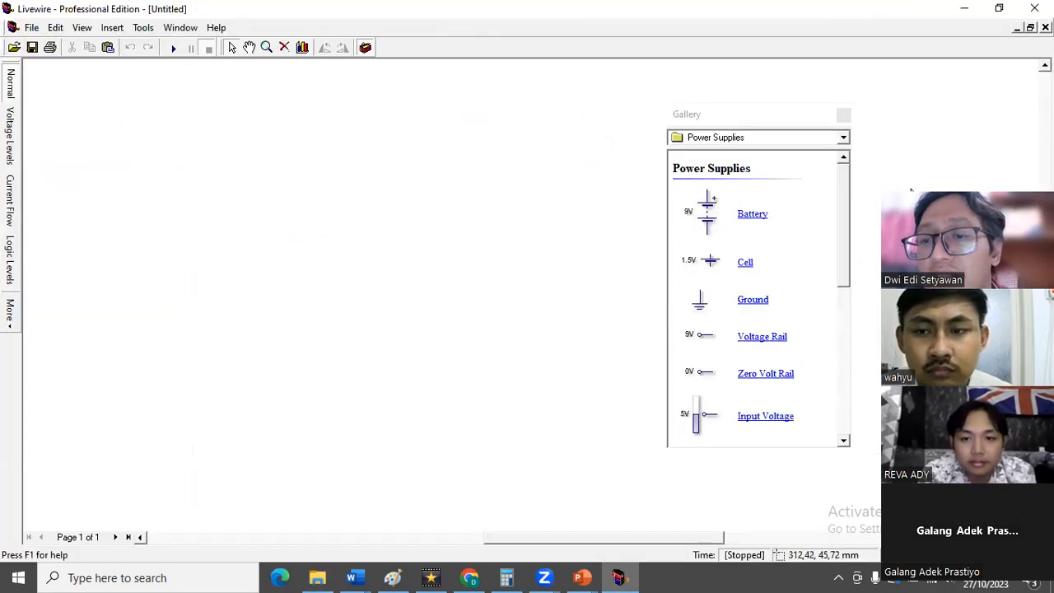
pyautogui.moveTo(973, 189); pyautogui.dragTo(1004, 89)
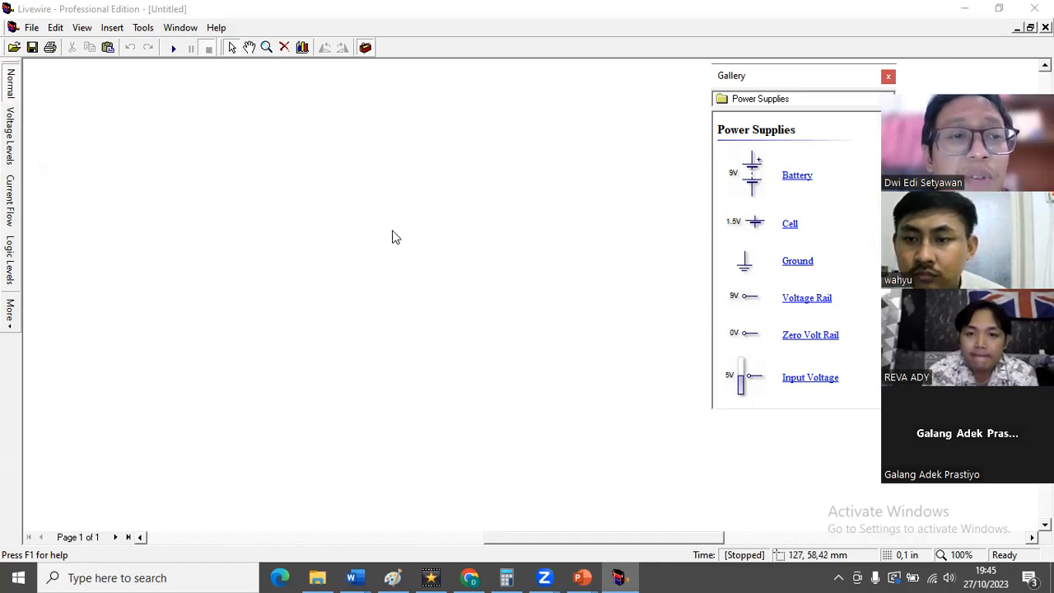
# Step: Set the blank circuit to the Current Flow view and place a 9V Battery on the sheet
pyautogui.click(11, 135)
pyautogui.click(10, 206)
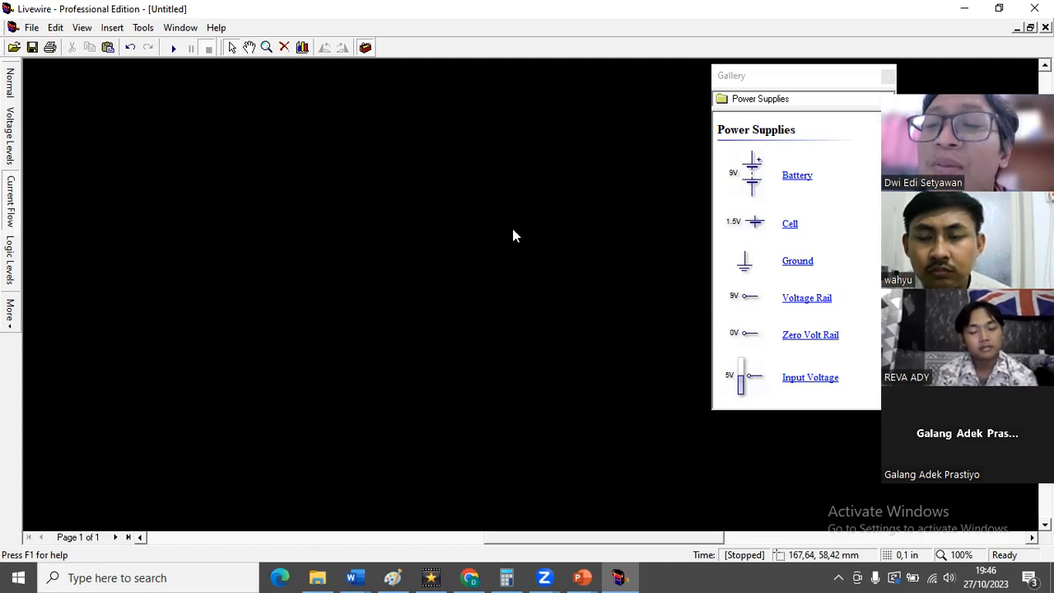
pyautogui.click(756, 186)
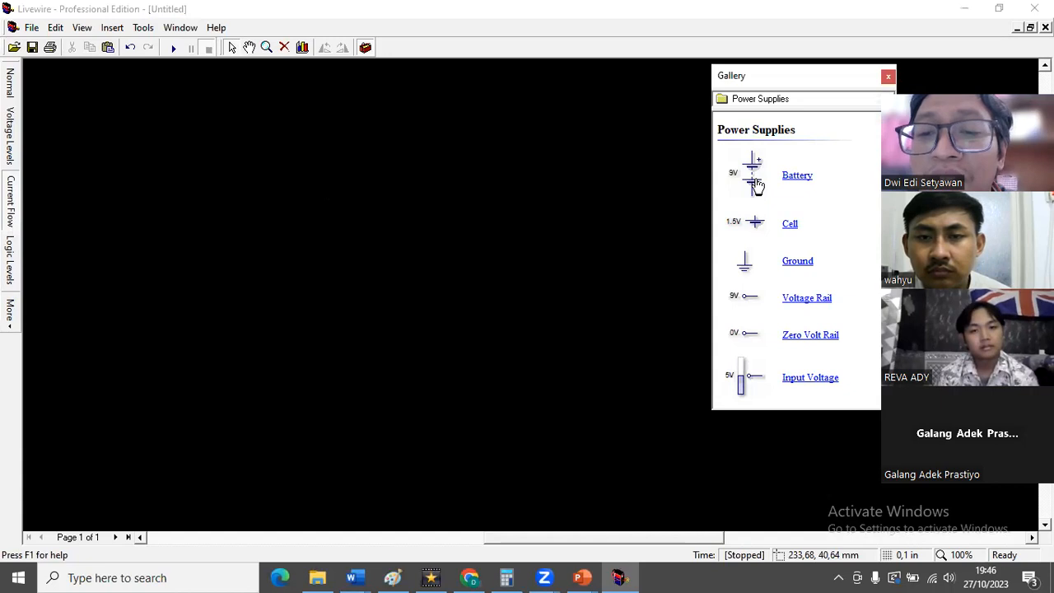
pyautogui.moveTo(749, 188); pyautogui.dragTo(253, 235)
pyautogui.click(348, 210)
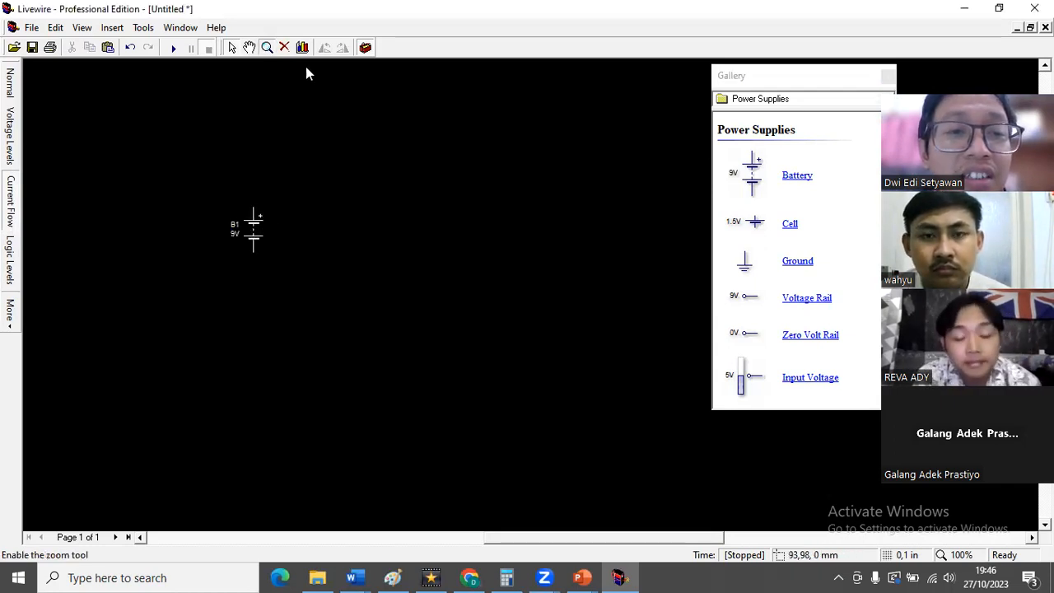
pyautogui.click(252, 226)
pyautogui.click(250, 195)
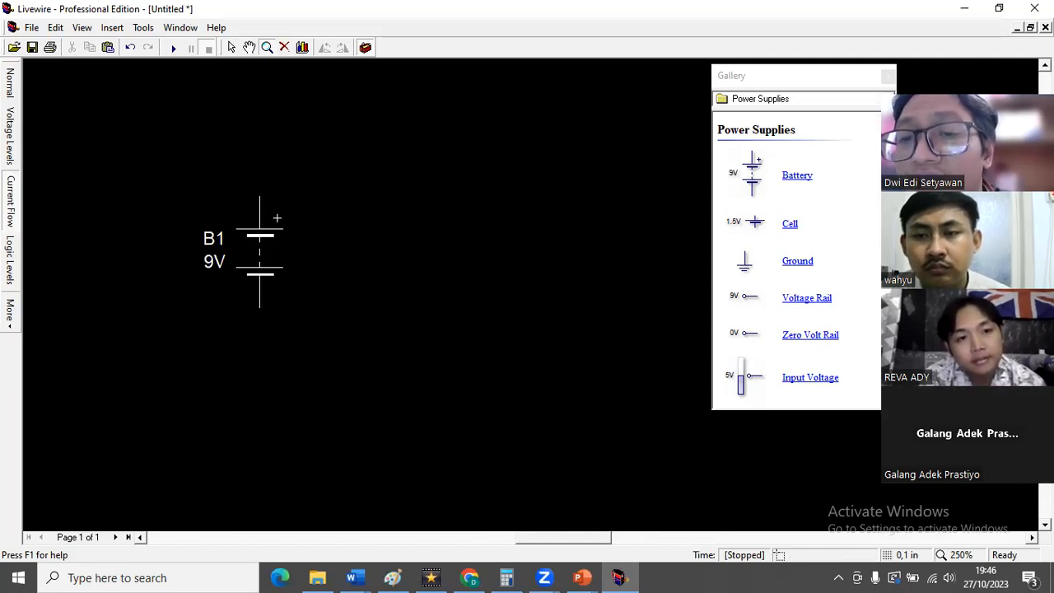
# Step: Place a Signal Lamp from the Output Components to the right of the battery
pyautogui.click(861, 99)
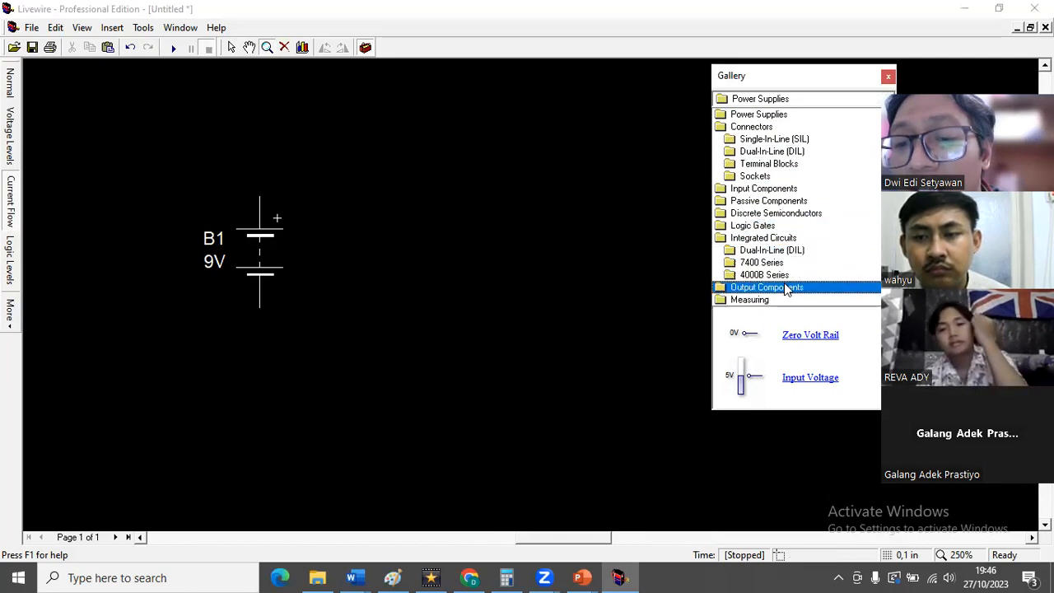
pyautogui.click(786, 295)
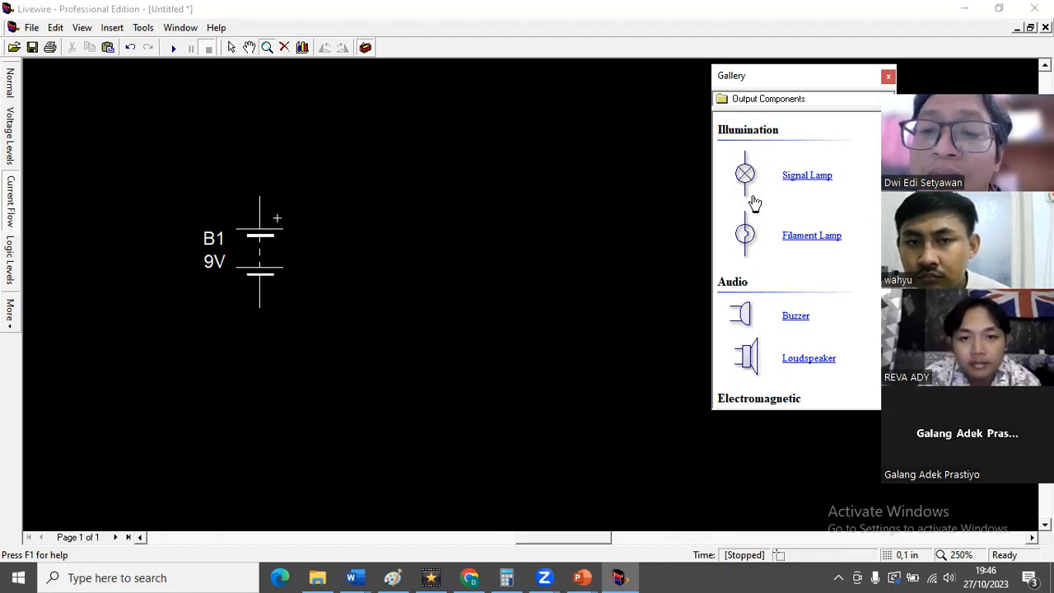
pyautogui.scroll(-1, 844, 185)
pyautogui.scroll(1, 844, 185)
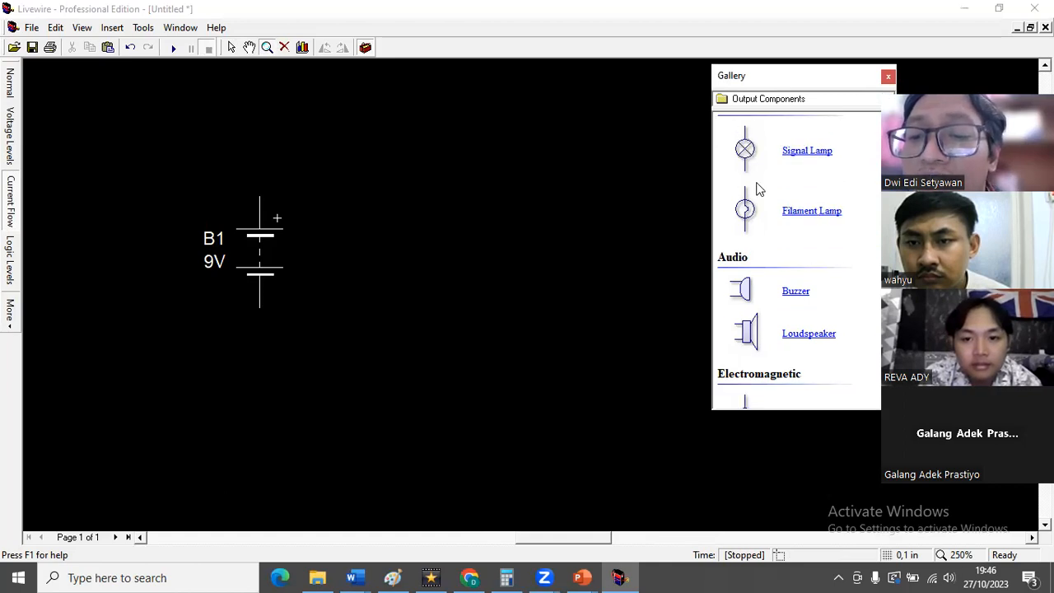
pyautogui.moveTo(744, 149); pyautogui.dragTo(494, 239)
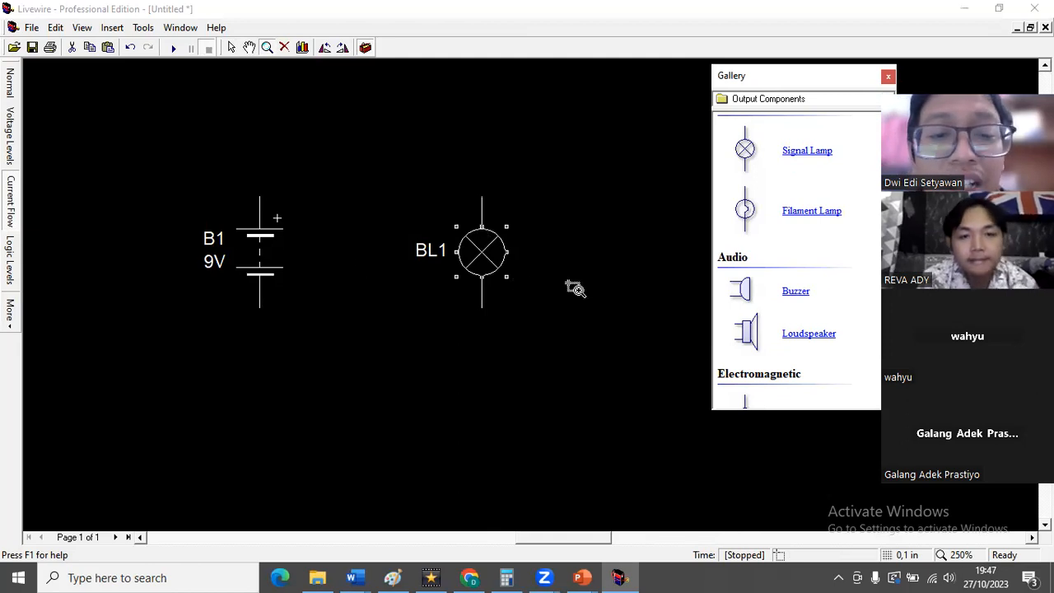
# Step: Place an SPST Switch from the Input Components above and between the battery and the lamp
pyautogui.click(887, 98)
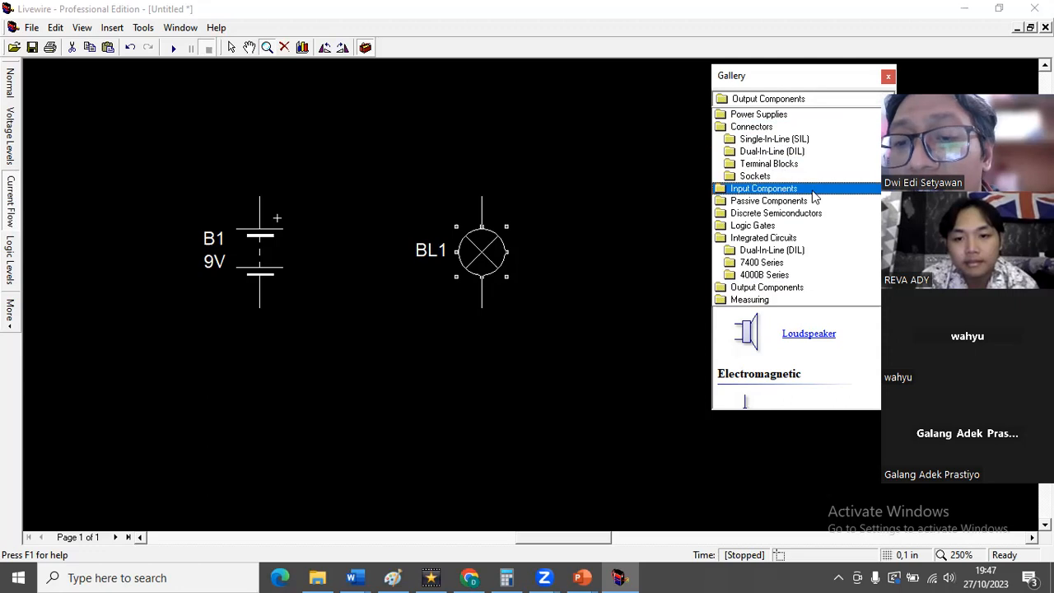
pyautogui.click(765, 189)
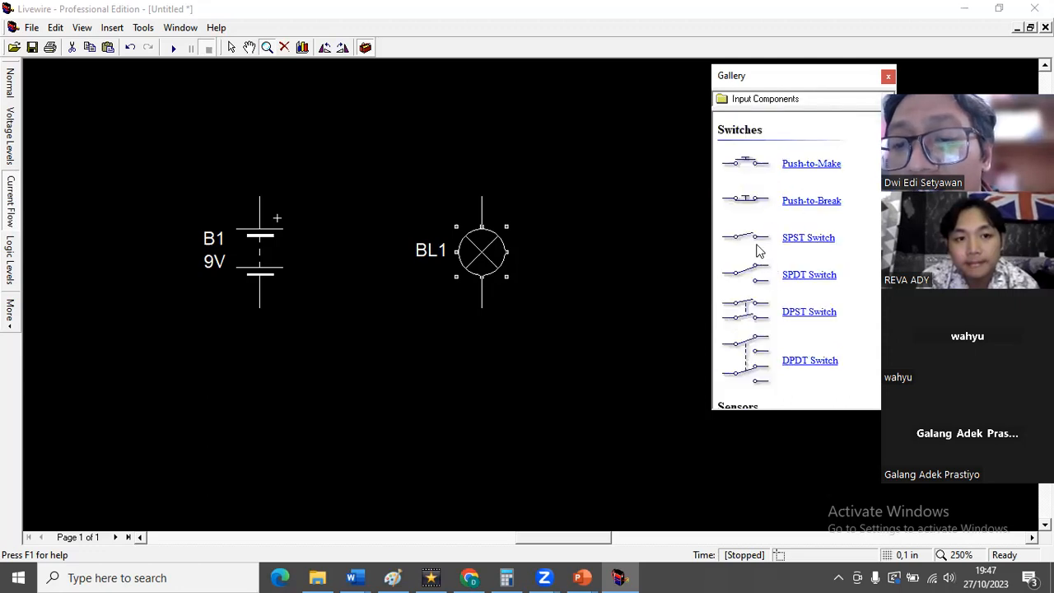
pyautogui.moveTo(717, 262); pyautogui.dragTo(371, 161)
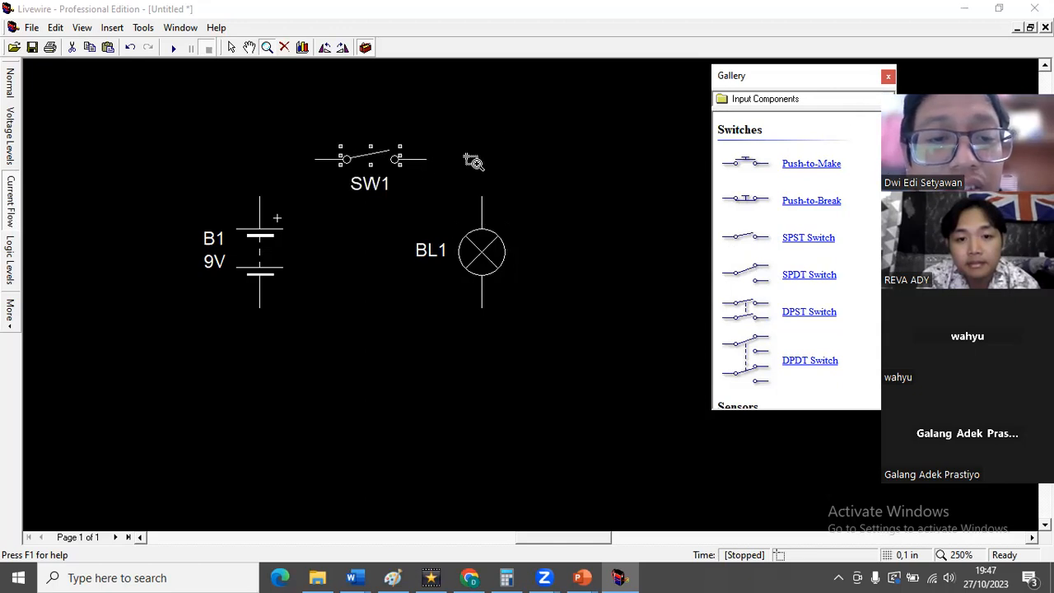
# Step: Wire the battery, switch and signal lamp into a closed series loop
pyautogui.scroll(1, 503, 141)
pyautogui.press('Escape')
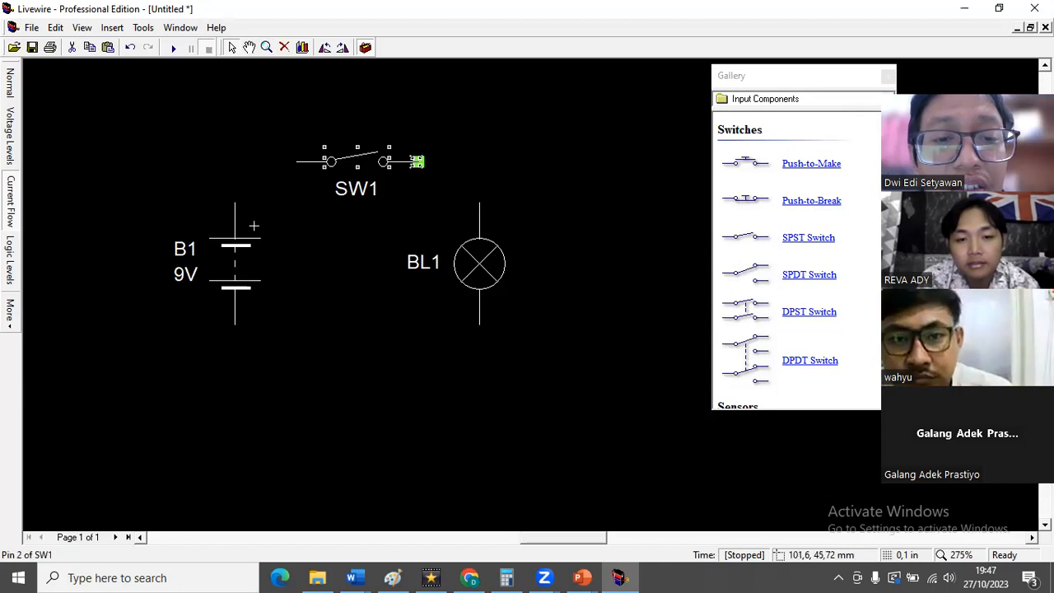
pyautogui.moveTo(236, 202)
pyautogui.mouseDown()
pyautogui.moveTo(276, 162)
pyautogui.moveTo(296, 162)
pyautogui.mouseUp()
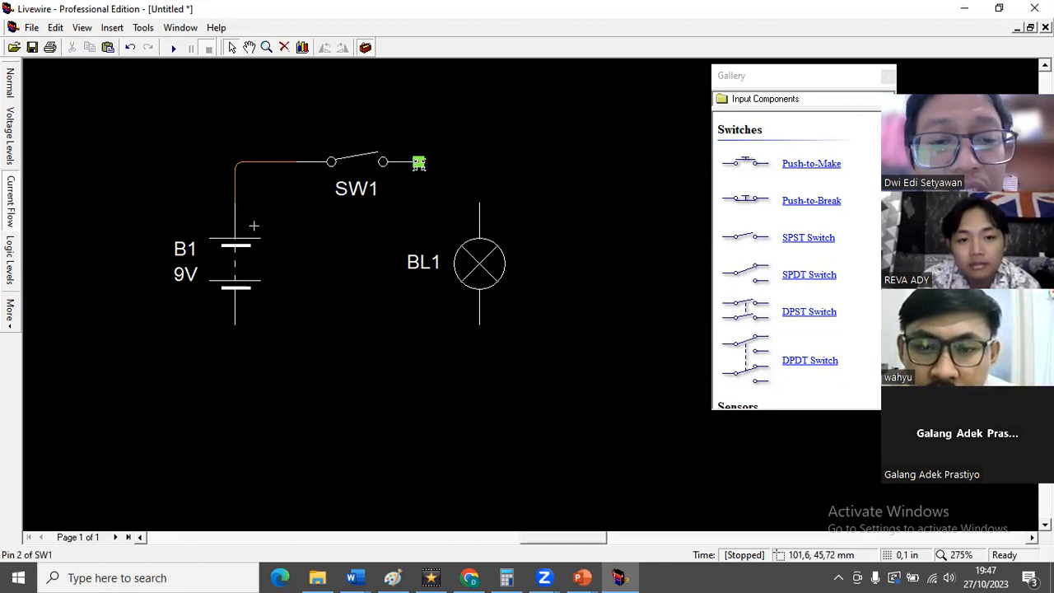
pyautogui.moveTo(420, 162); pyautogui.dragTo(479, 201)
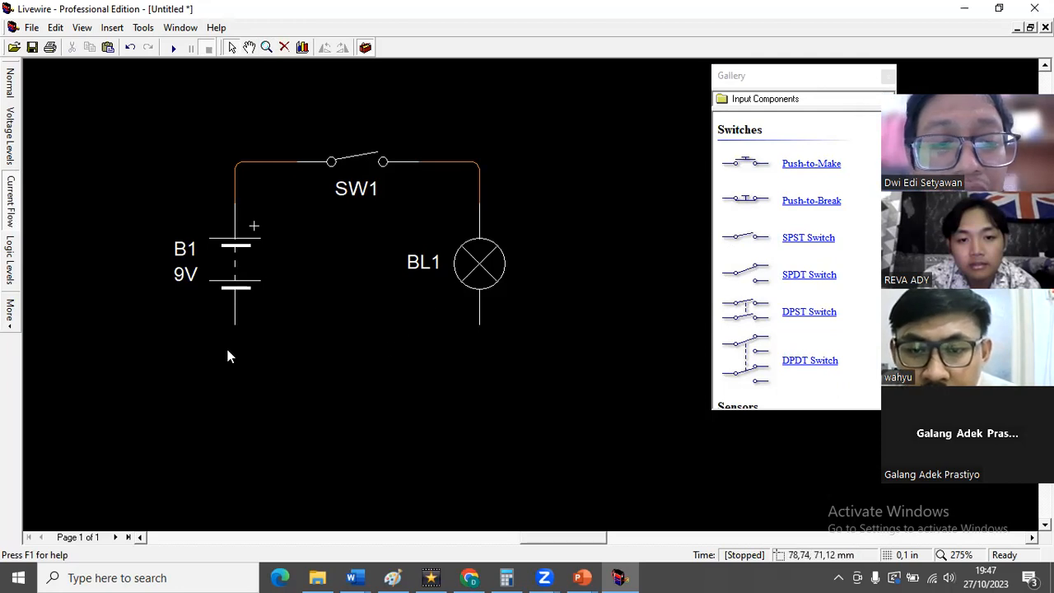
pyautogui.moveTo(237, 341)
pyautogui.mouseDown()
pyautogui.moveTo(480, 376)
pyautogui.moveTo(478, 327)
pyautogui.mouseUp()
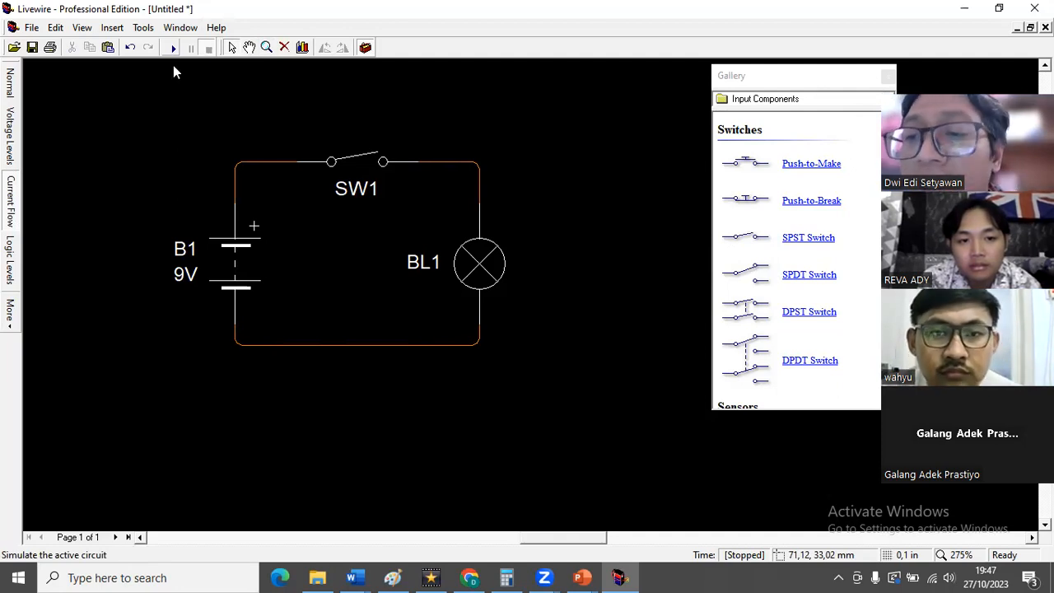
# Step: Run the circuit simulation and close switch SW1
pyautogui.click(173, 65)
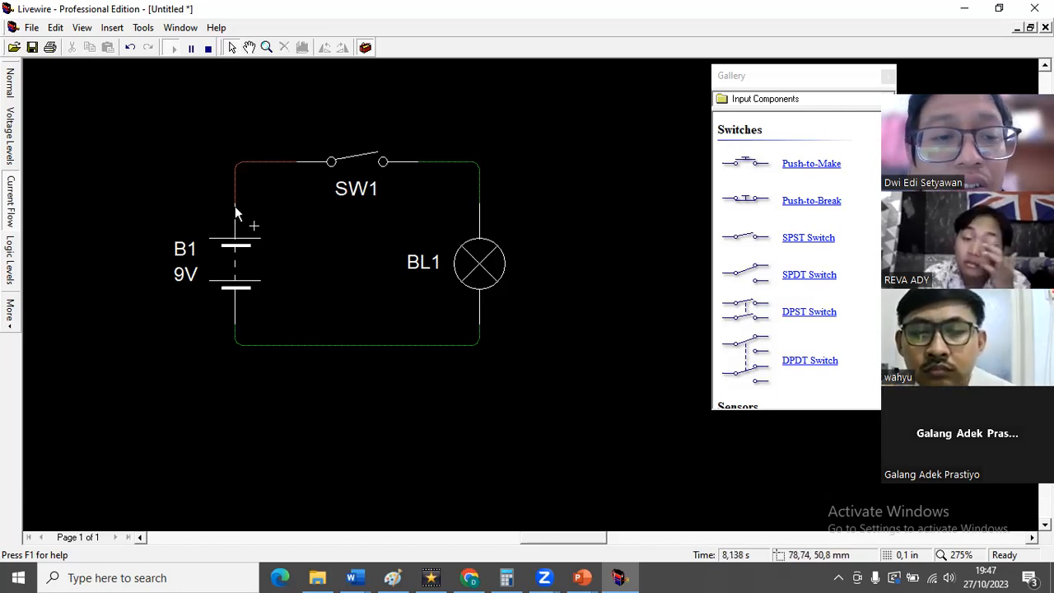
pyautogui.click(357, 162)
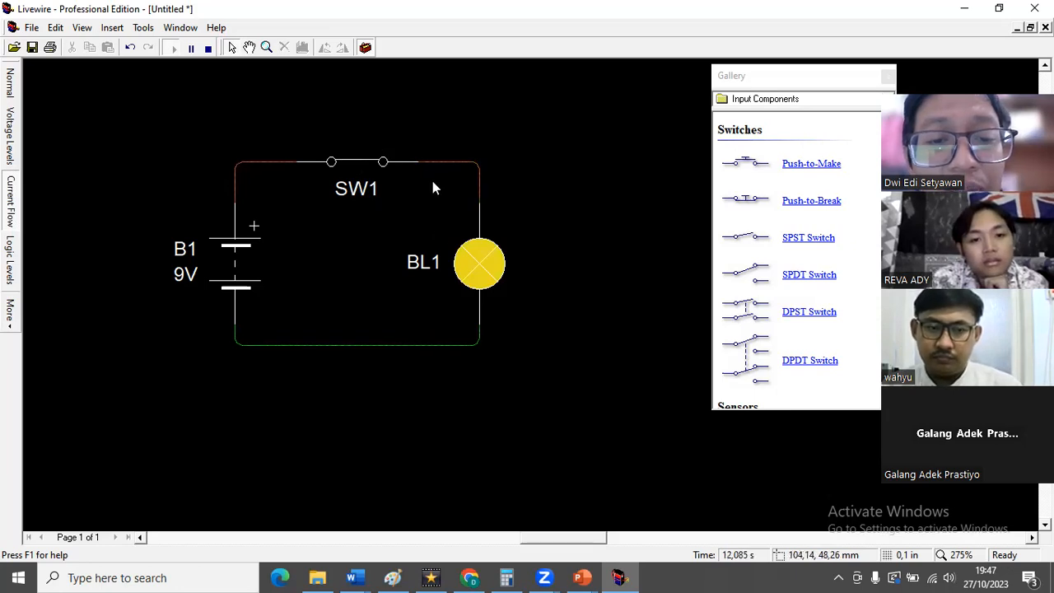
# Step: Examine the running circuit up close in the Current Flow, Logic Levels, Voltage Levels and Normal views
pyautogui.click(266, 46)
pyautogui.click(255, 160)
pyautogui.click(254, 160)
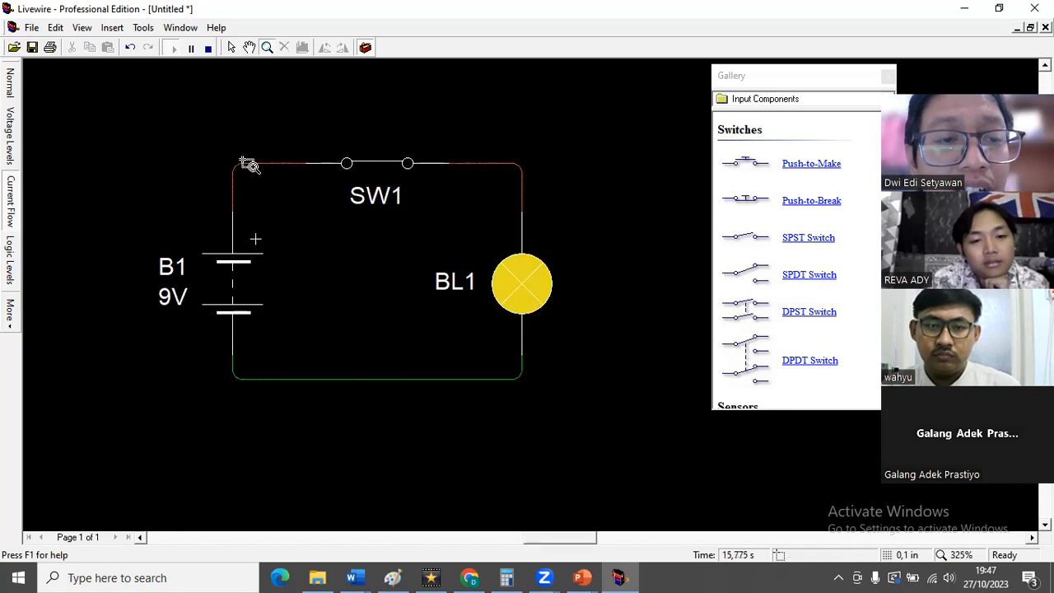
pyautogui.click(262, 162)
pyautogui.click(271, 163)
pyautogui.click(272, 163)
pyautogui.click(272, 163)
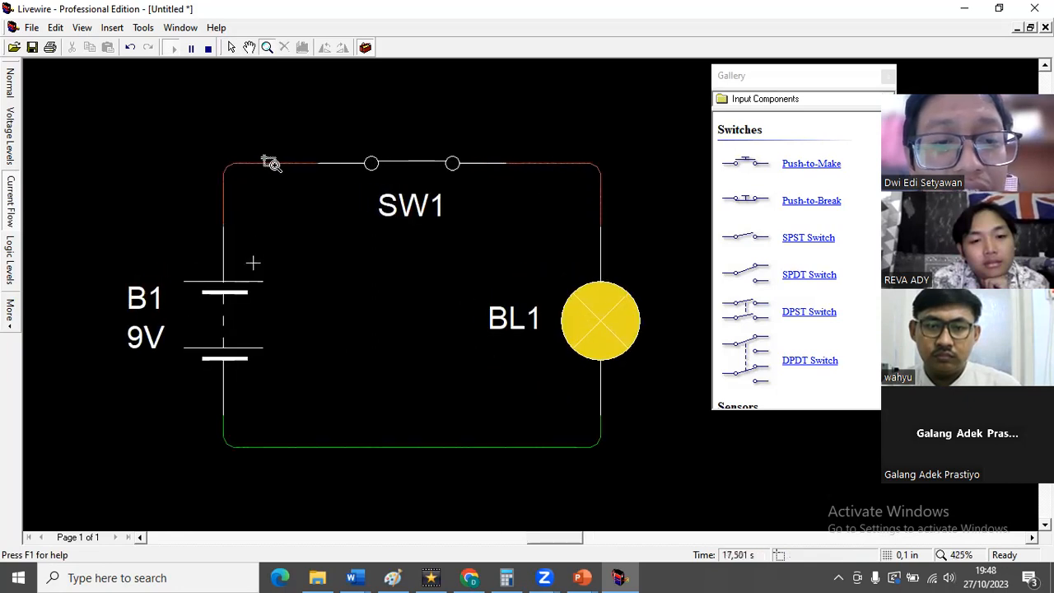
pyautogui.click(272, 162)
pyautogui.click(271, 163)
pyautogui.click(272, 163)
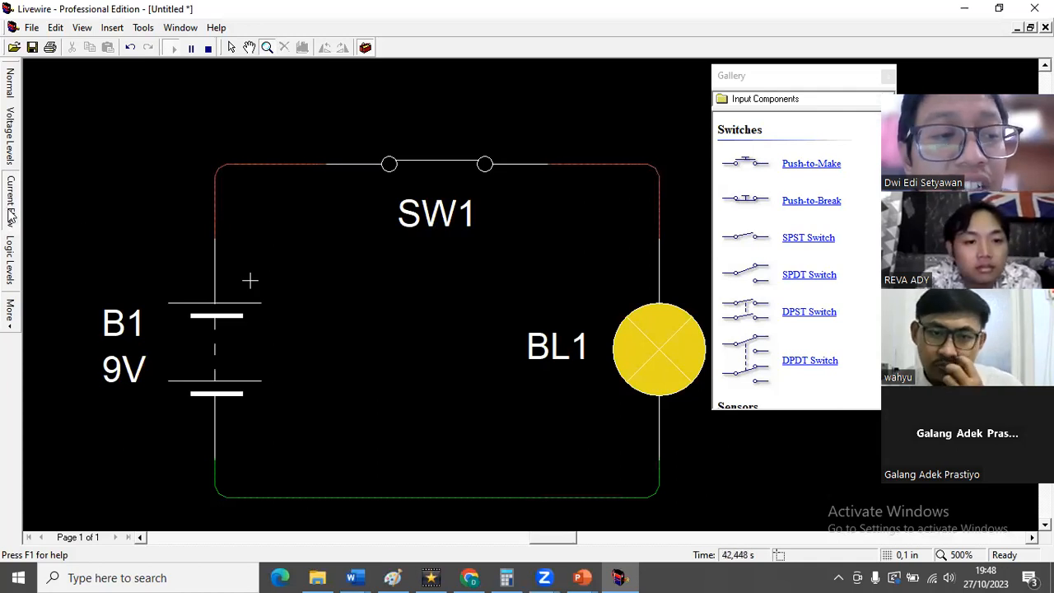
pyautogui.click(11, 260)
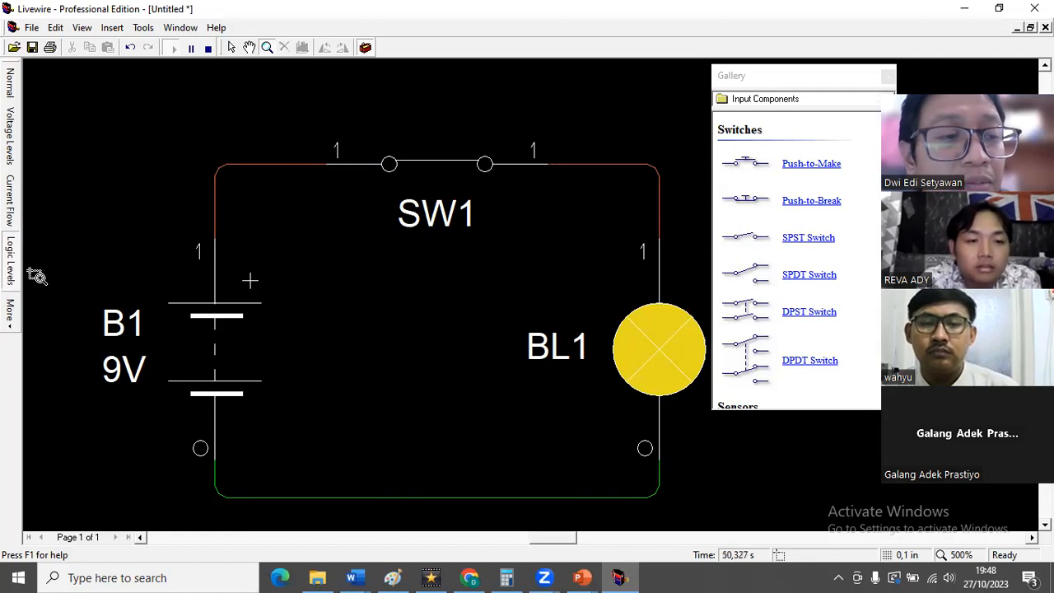
pyautogui.click(11, 174)
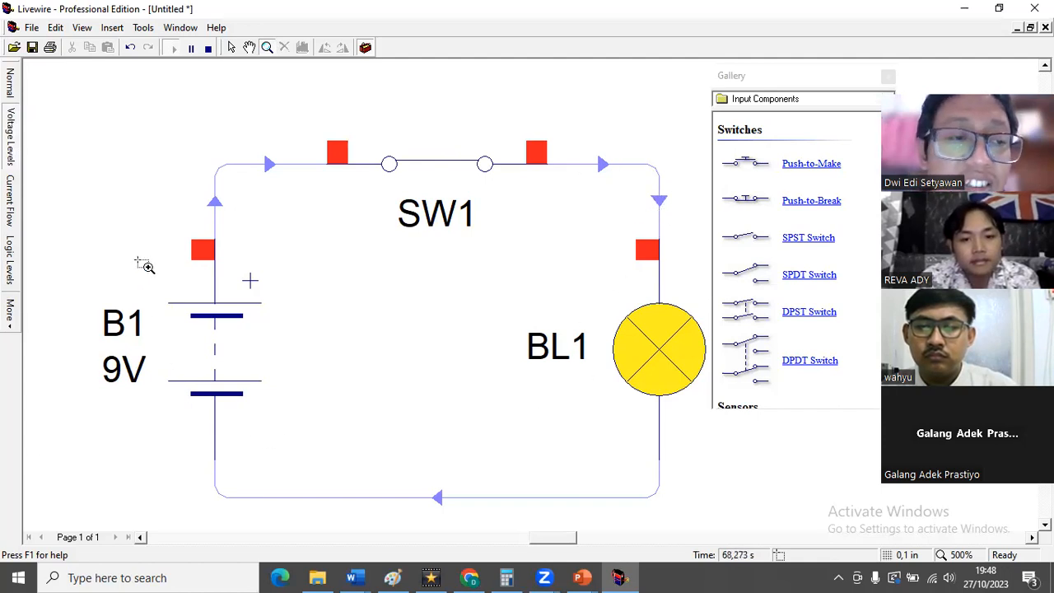
pyautogui.click(11, 87)
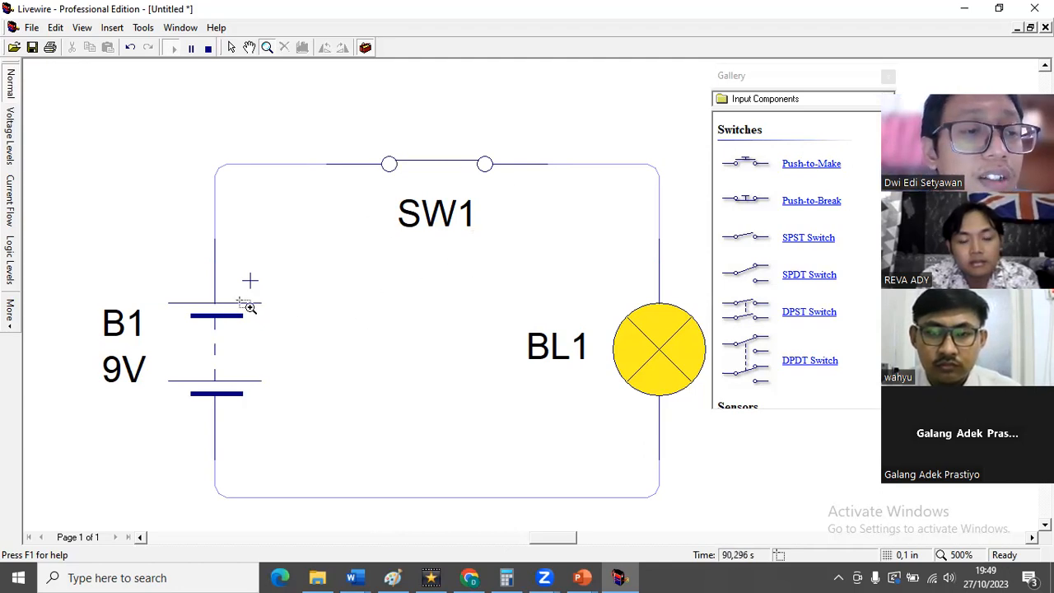
pyautogui.click(9, 206)
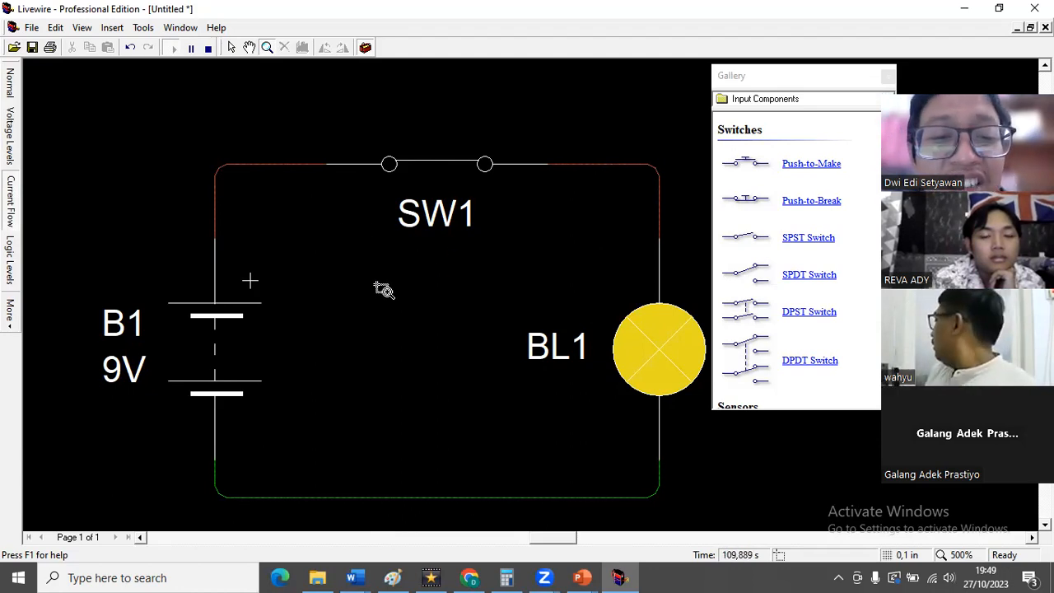
# Step: Stop the running circuit simulation
pyautogui.scroll(-1, 382, 290)
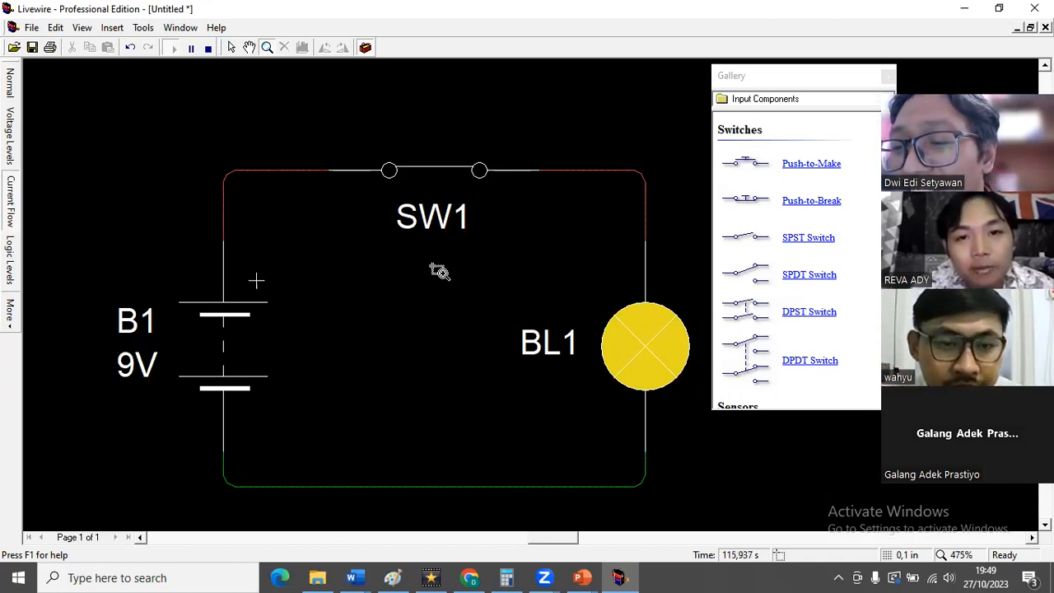
pyautogui.scroll(-1, 414, 293)
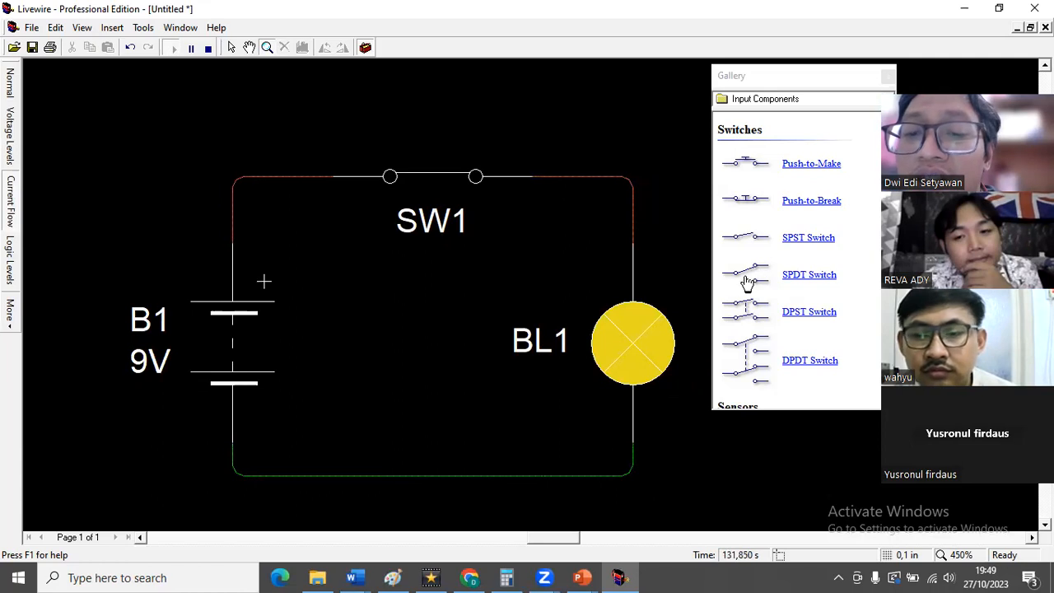
pyautogui.click(417, 174)
pyautogui.click(451, 174)
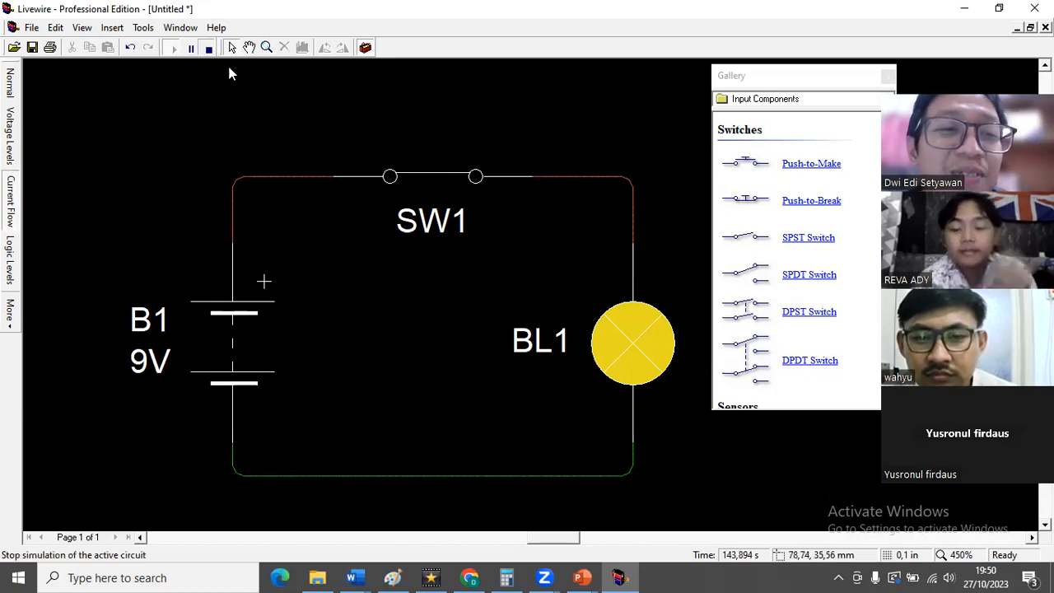
pyautogui.click(211, 50)
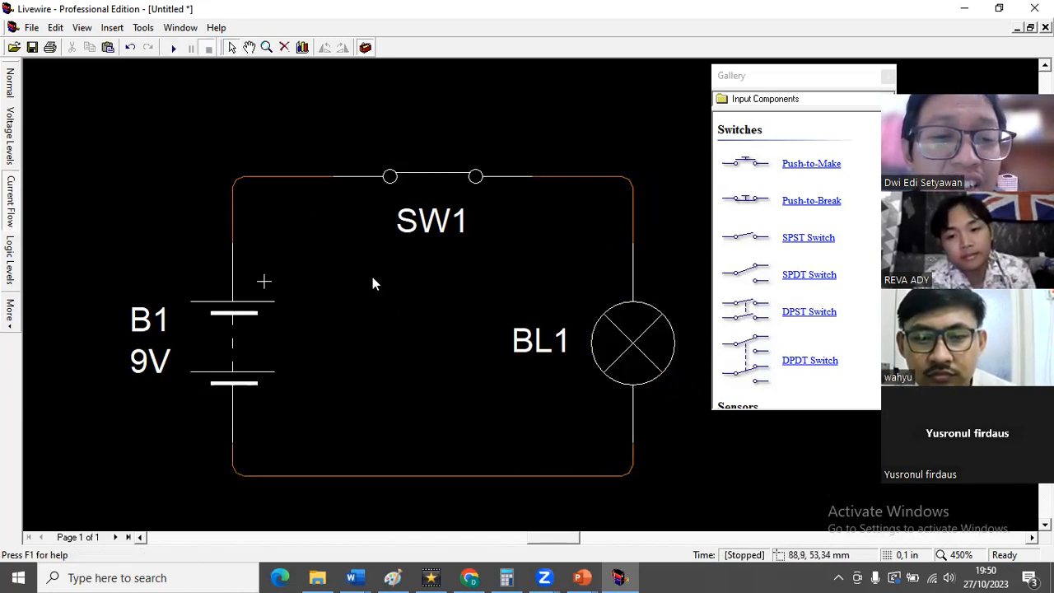
# Step: Duplicate the whole battery, switch and lamp circuit and place the copy below the original
pyautogui.moveTo(80, 122); pyautogui.dragTo(684, 503)
pyautogui.rightClick(489, 264)
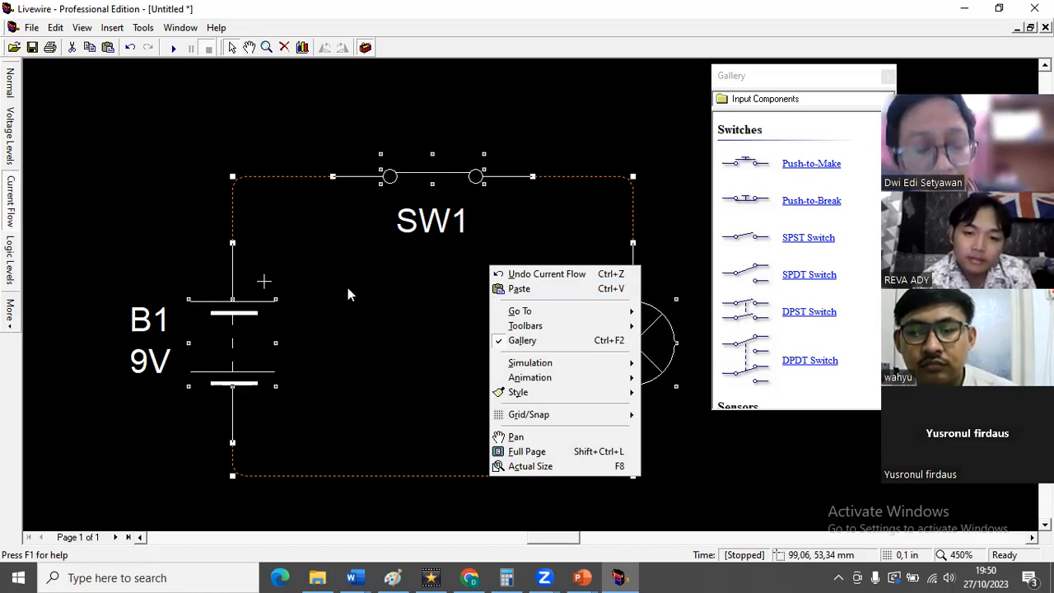
pyautogui.click(347, 326)
pyautogui.moveTo(192, 195); pyautogui.dragTo(671, 491)
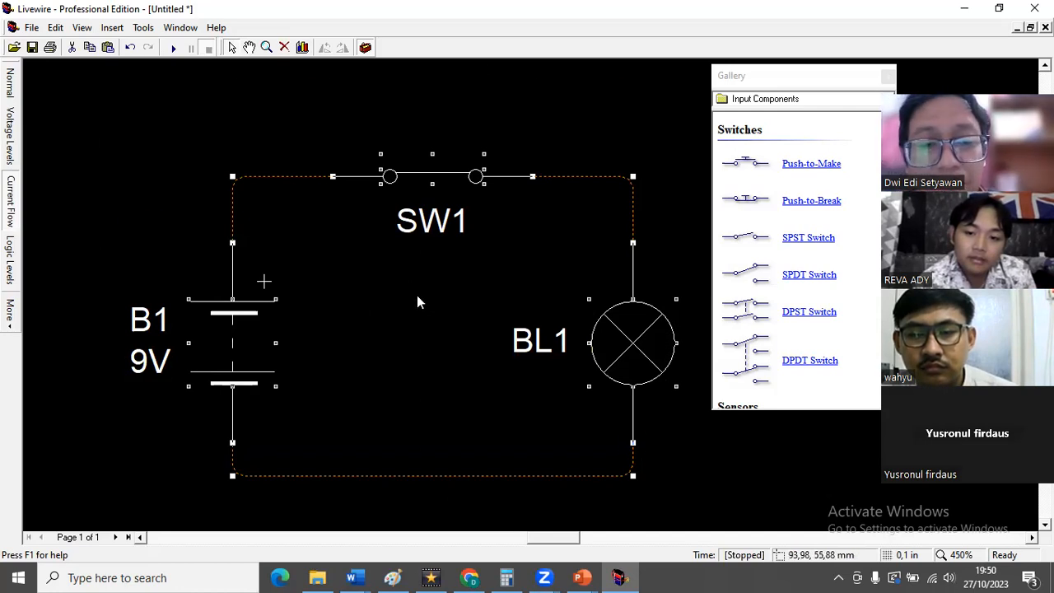
pyautogui.scroll(-10, 416, 302)
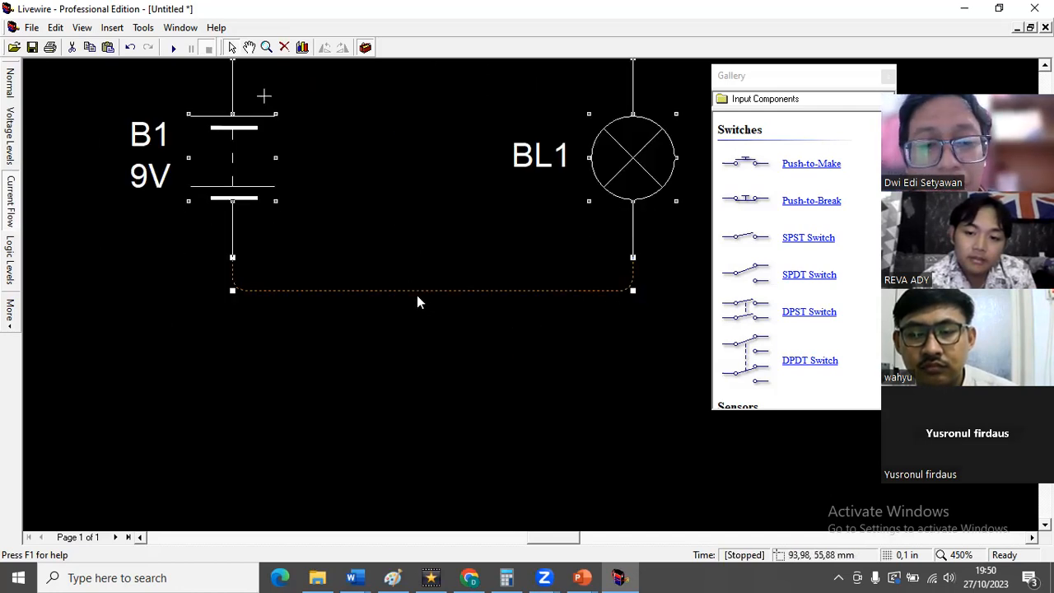
pyautogui.rightClick(300, 191)
pyautogui.click(328, 219)
pyautogui.moveTo(328, 223); pyautogui.dragTo(409, 297)
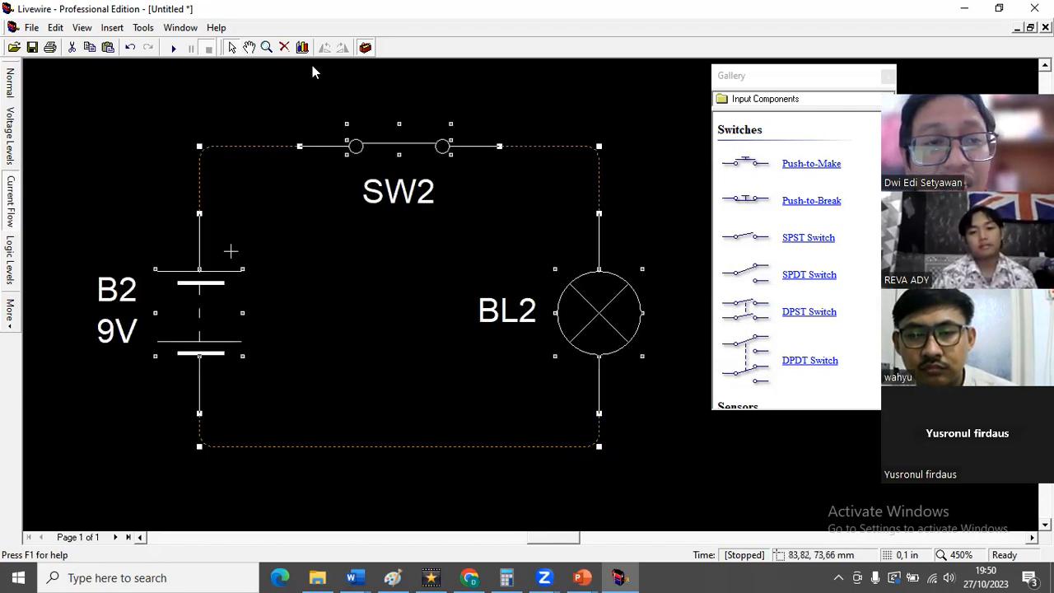
# Step: Replace switch SW2 in the copied circuit with an SPDT Switch from the Input Components
pyautogui.click(266, 47)
pyautogui.scroll(-4, 416, 281)
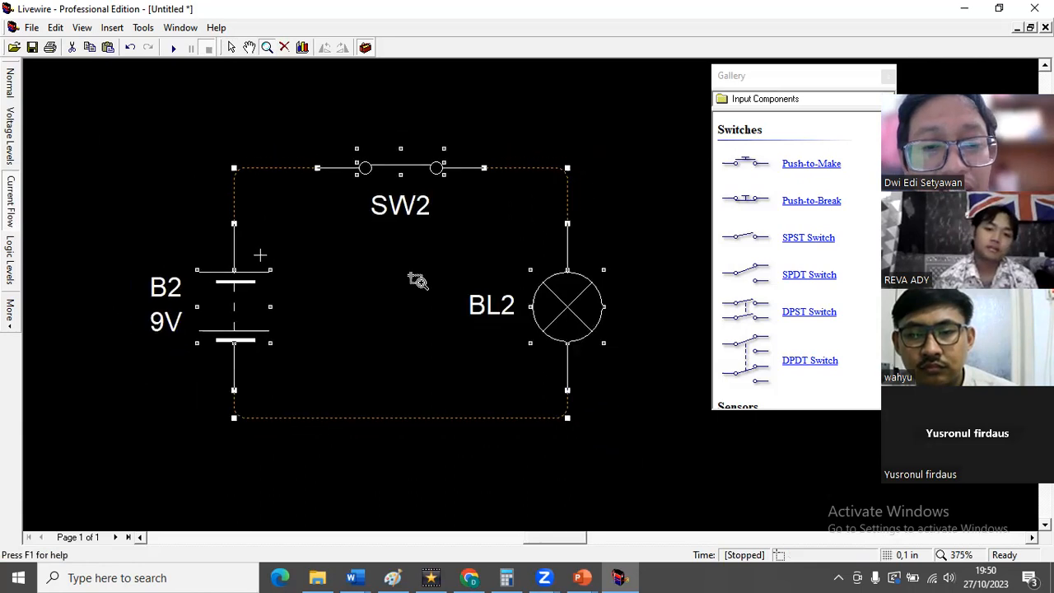
pyautogui.scroll(-4, 416, 281)
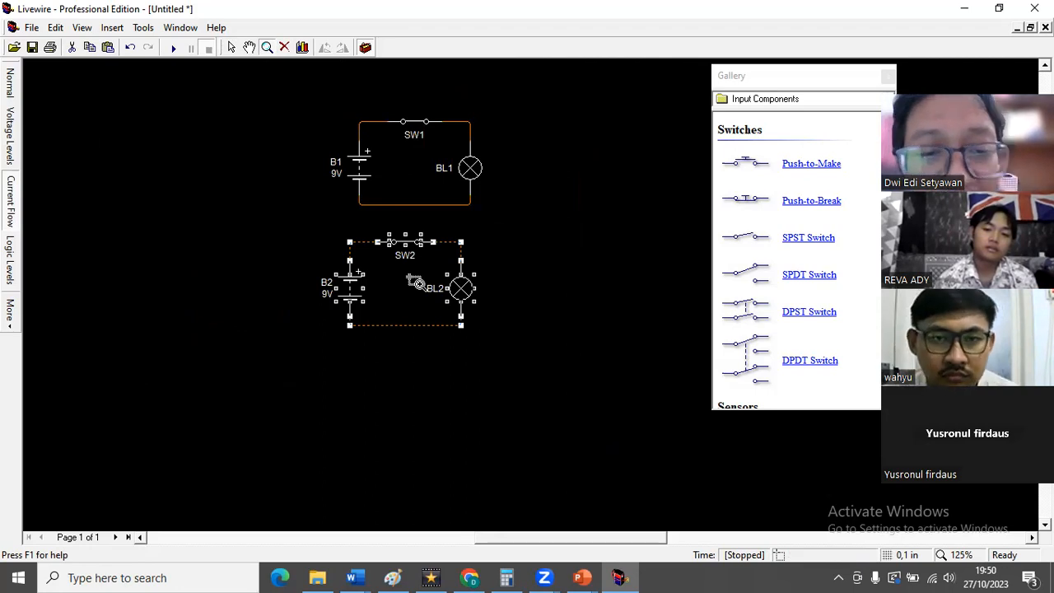
pyautogui.scroll(4, 416, 281)
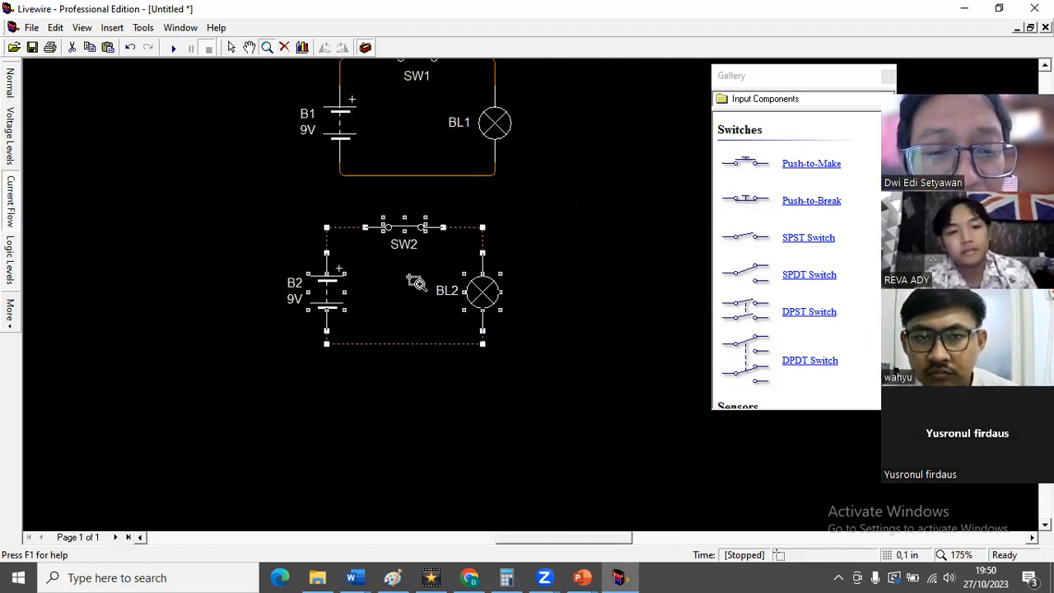
pyautogui.scroll(2, 416, 282)
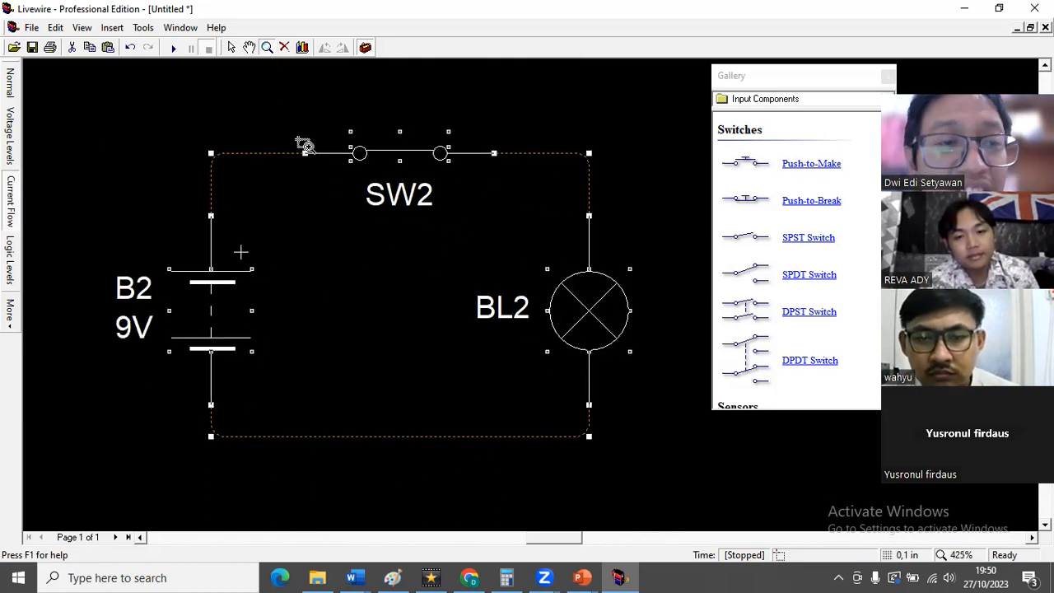
pyautogui.scroll(1, 306, 123)
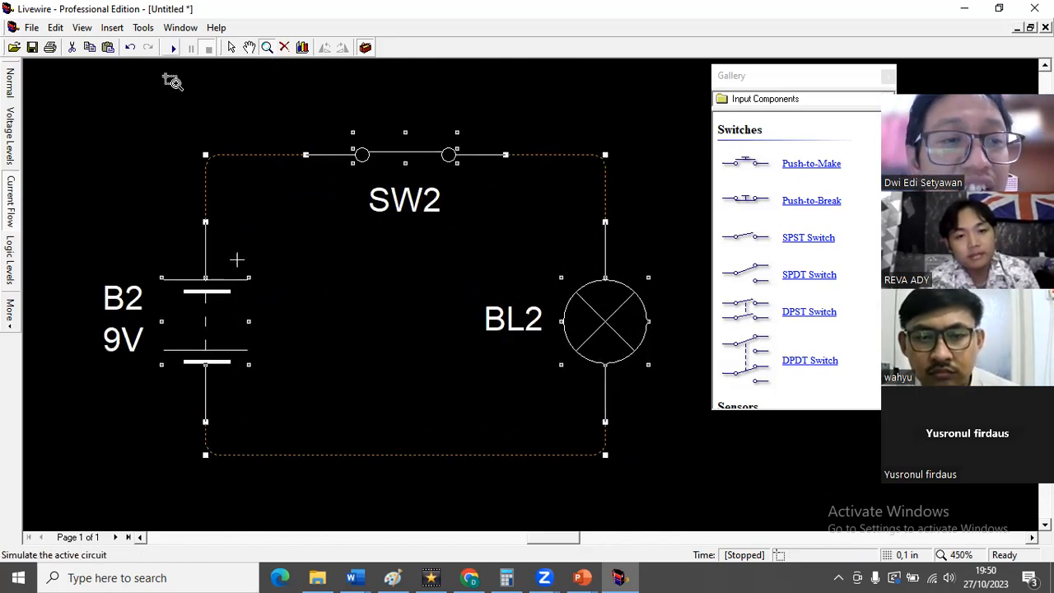
pyautogui.click(231, 47)
pyautogui.click(384, 171)
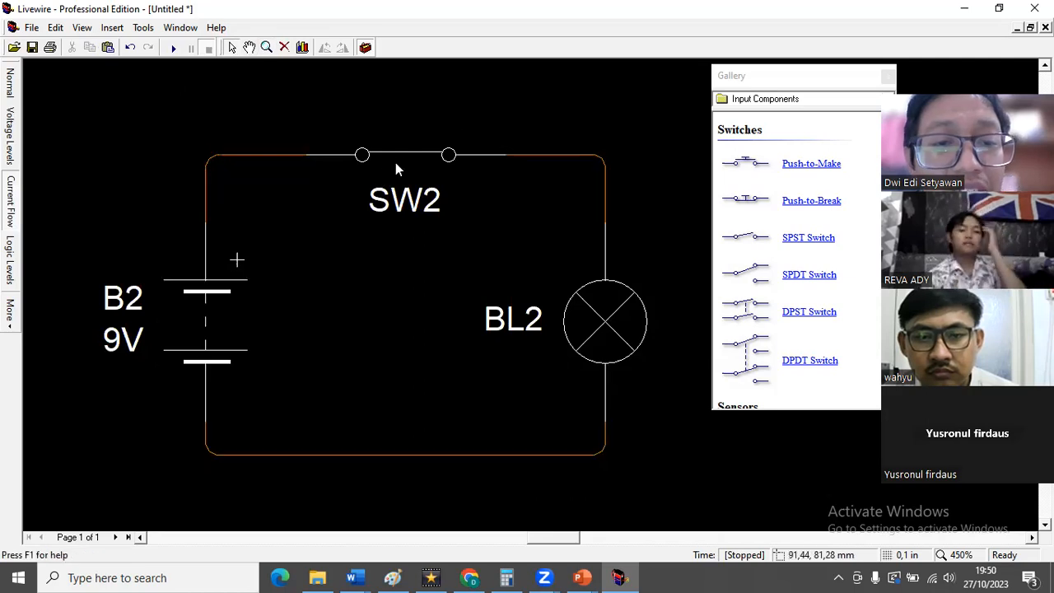
pyautogui.click(397, 153)
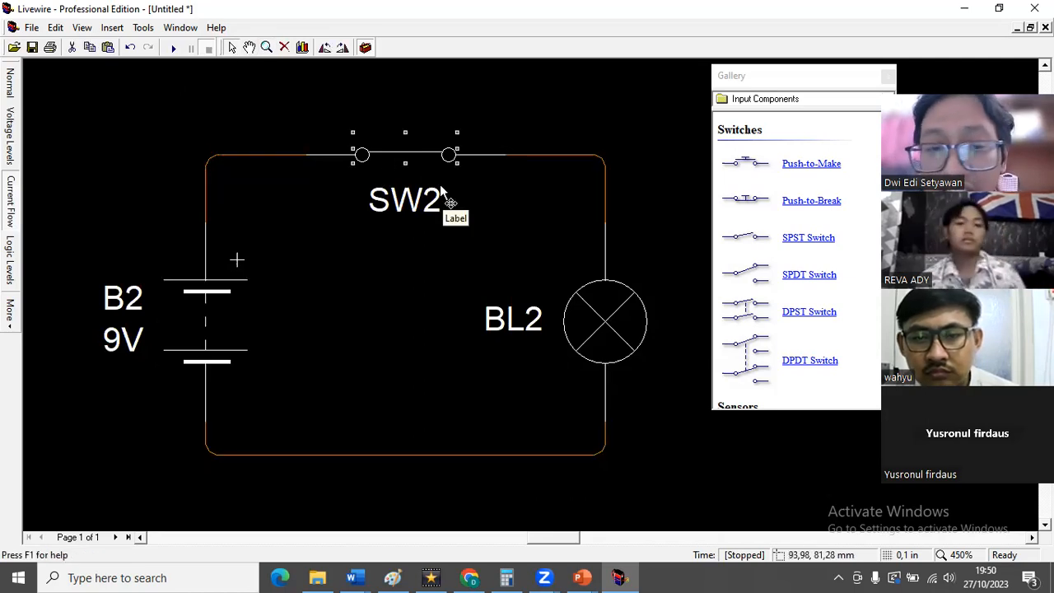
pyautogui.press('Delete')
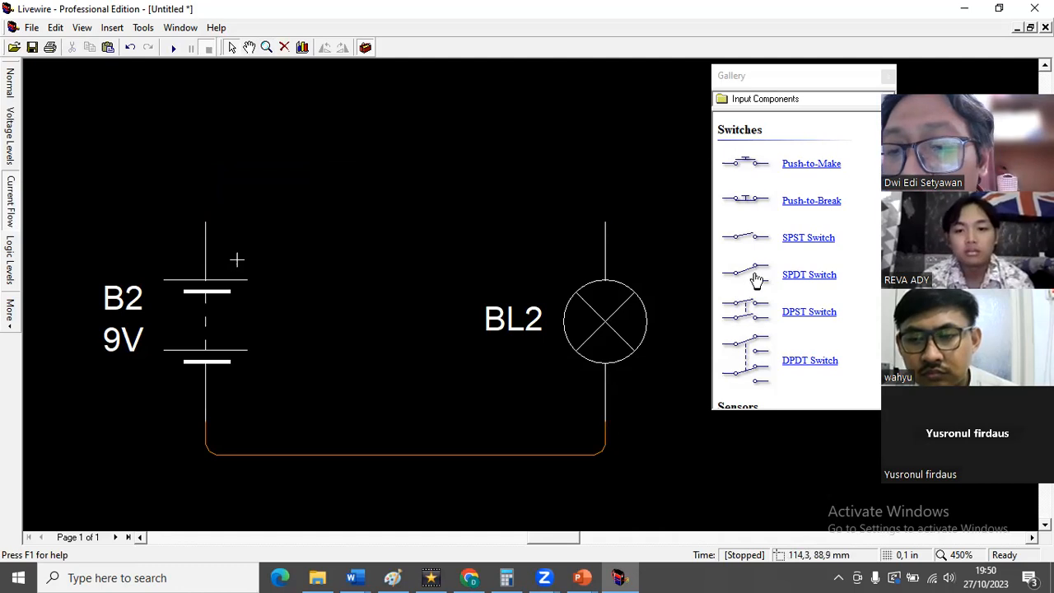
pyautogui.moveTo(759, 280); pyautogui.dragTo(406, 153)
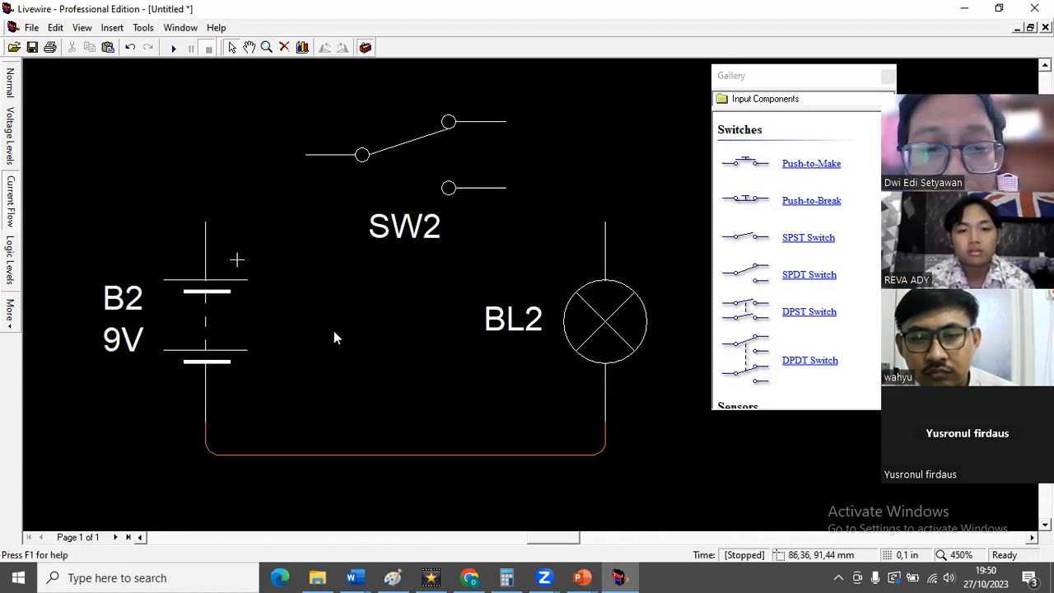
# Step: Place a second Signal Lamp from the Output Components to the right of lamp BL2
pyautogui.click(266, 47)
pyautogui.scroll(-3, 232, 253)
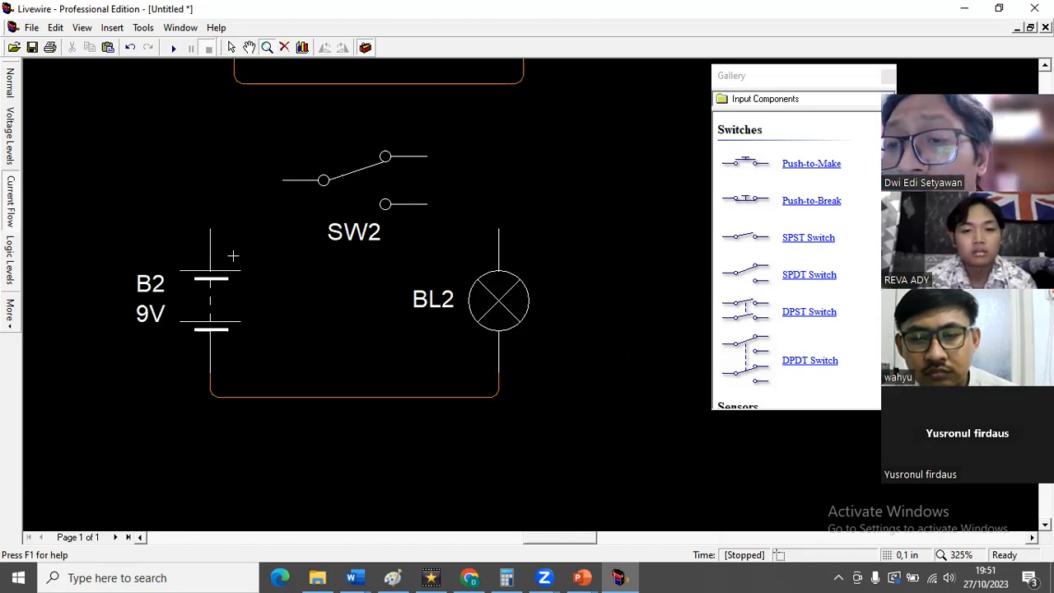
pyautogui.click(791, 99)
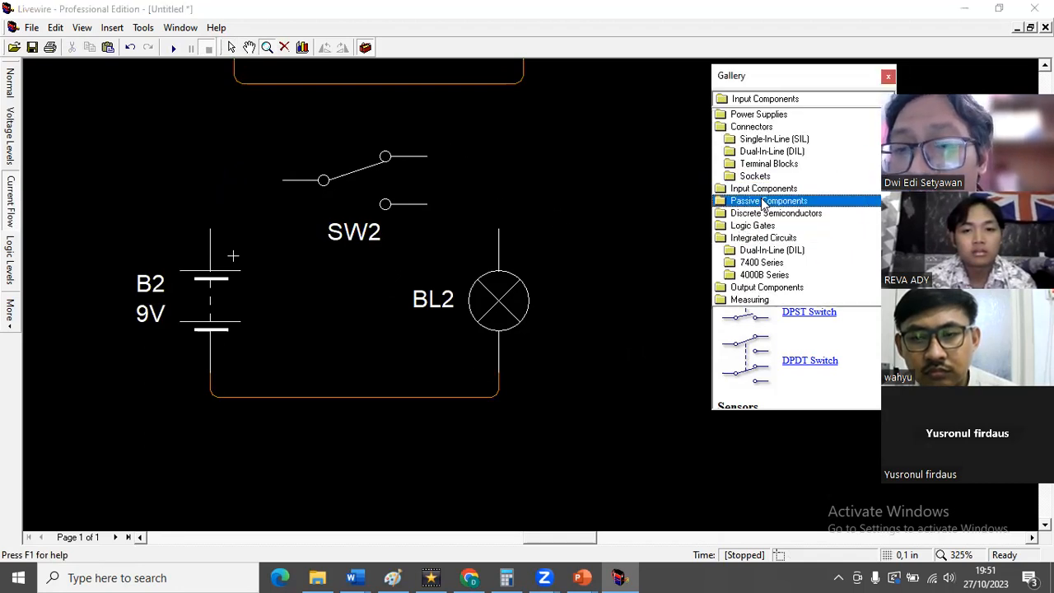
pyautogui.click(766, 286)
pyautogui.moveTo(746, 179); pyautogui.dragTo(632, 312)
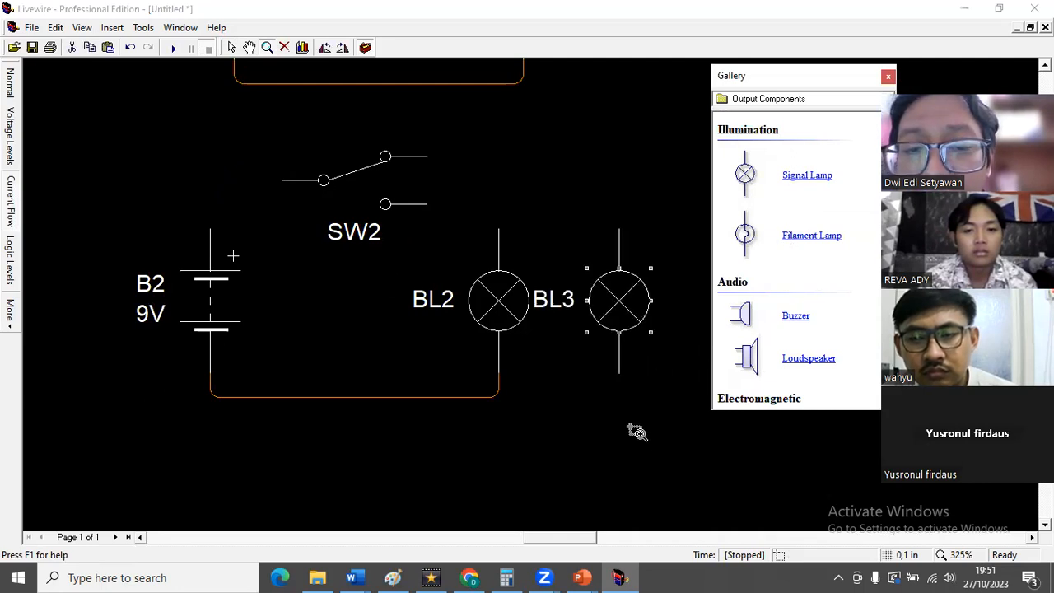
pyautogui.click(636, 432)
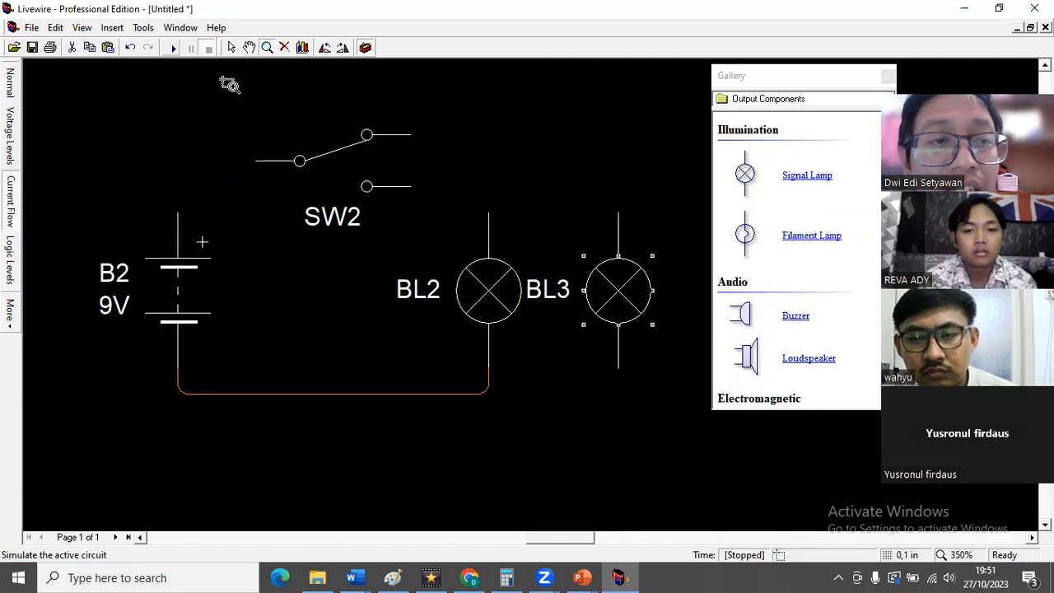
# Step: Wire the SPDT switch's common pin to the battery's positive terminal, its lower contact to BL2, its upper contact to BL3, and BL3 to the return wire
pyautogui.click(232, 48)
pyautogui.moveTo(255, 161); pyautogui.dragTo(177, 212)
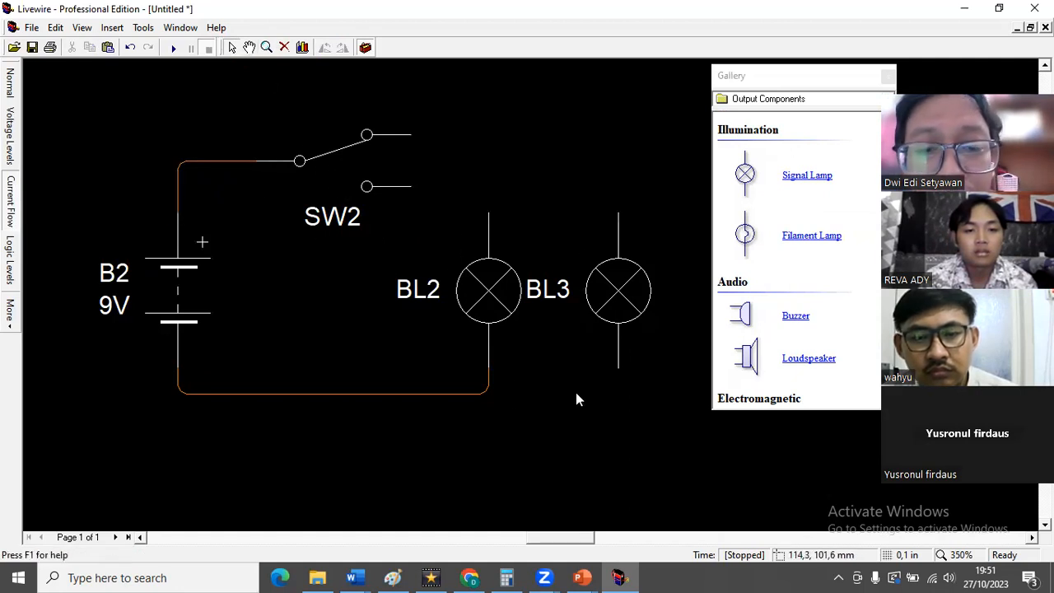
pyautogui.moveTo(618, 366); pyautogui.dragTo(488, 394)
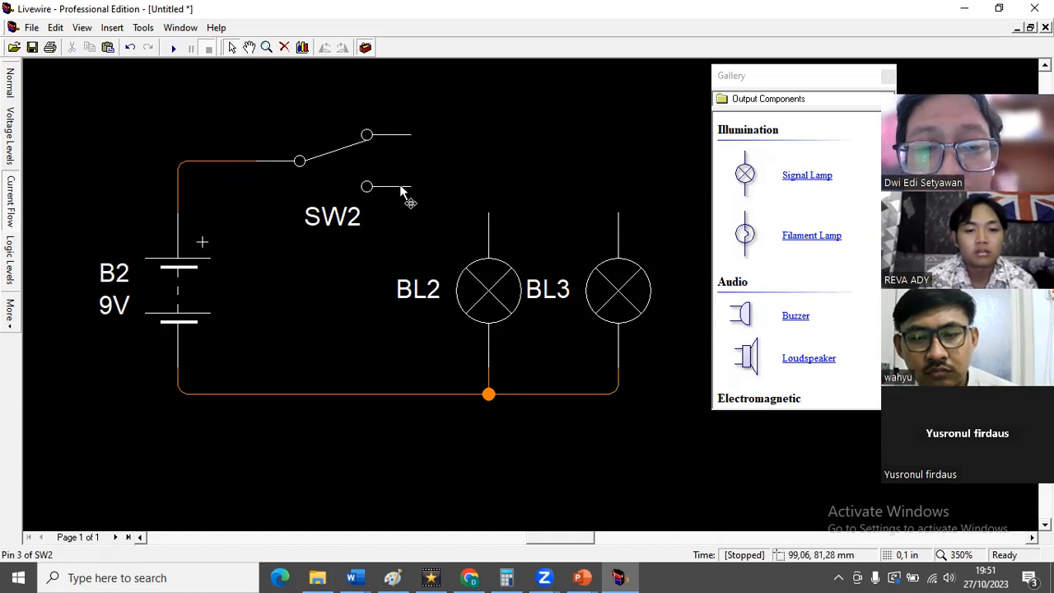
pyautogui.moveTo(407, 186); pyautogui.dragTo(487, 212)
pyautogui.moveTo(618, 212); pyautogui.dragTo(410, 134)
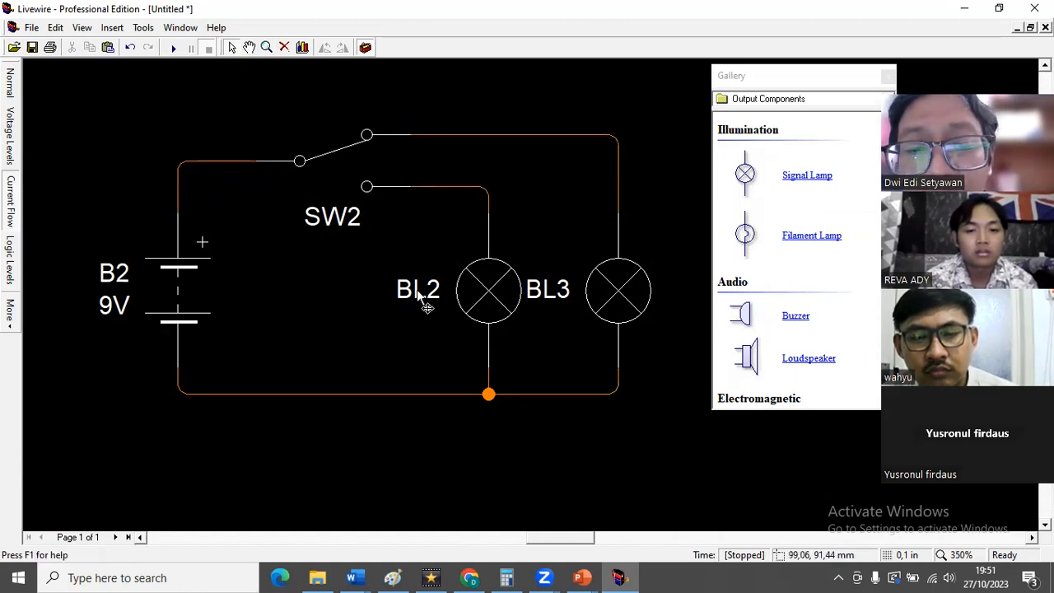
# Step: Delete the labels BL2, BL3, SW2 and B2 from the copied circuit
pyautogui.doubleClick(477, 307)
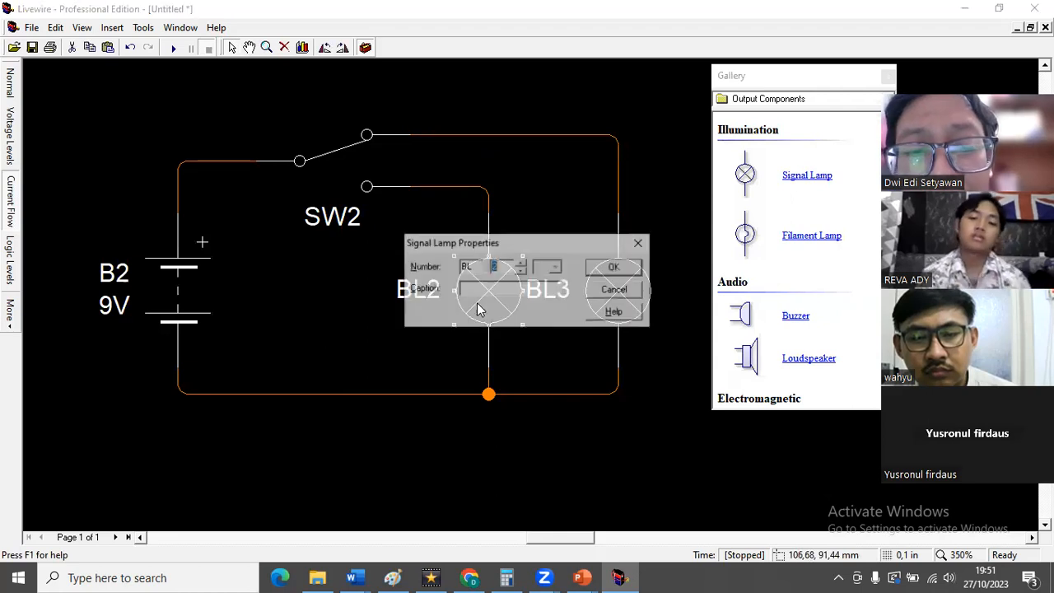
pyautogui.click(615, 289)
pyautogui.click(419, 304)
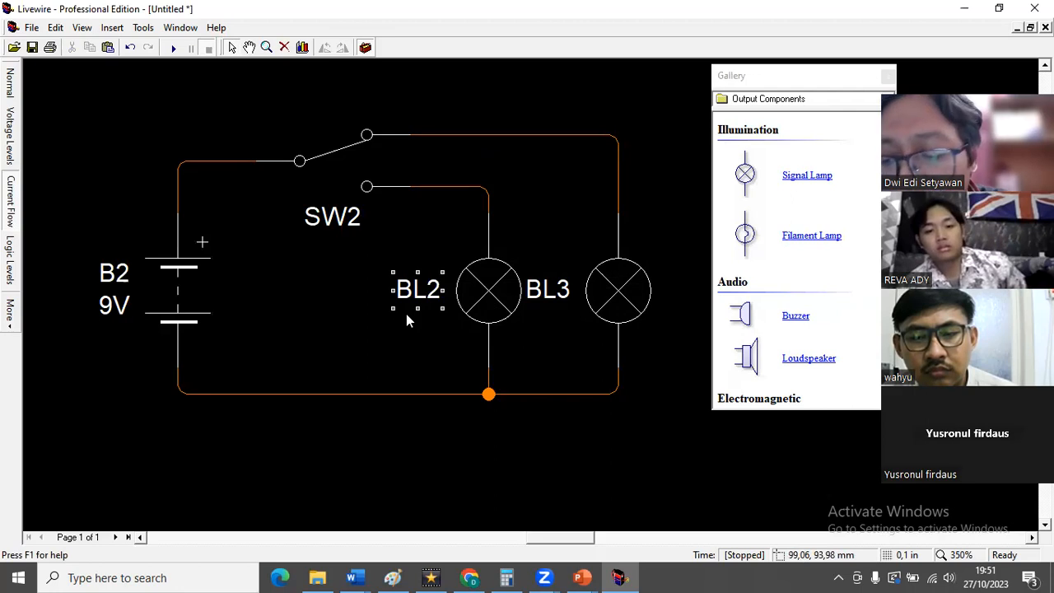
pyautogui.press('Delete')
pyautogui.click(542, 305)
pyautogui.press('Delete')
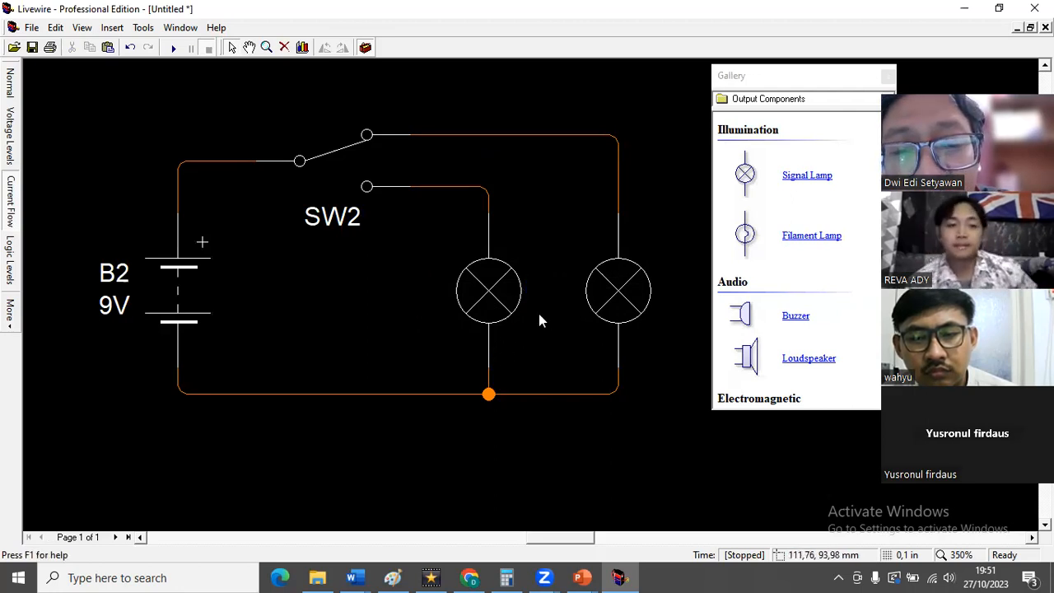
pyautogui.click(342, 221)
pyautogui.press('Delete')
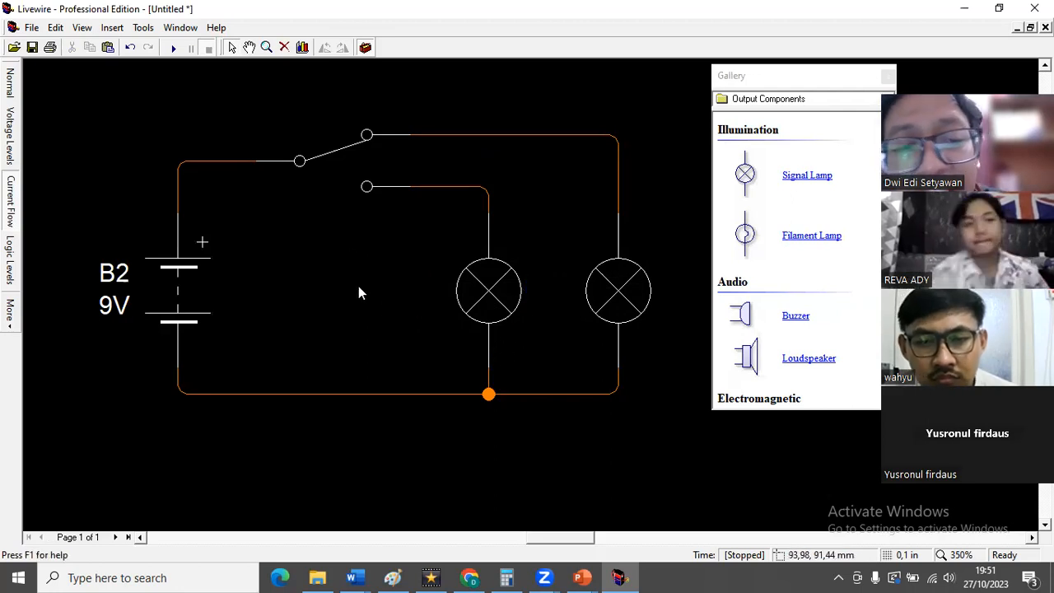
pyautogui.click(113, 277)
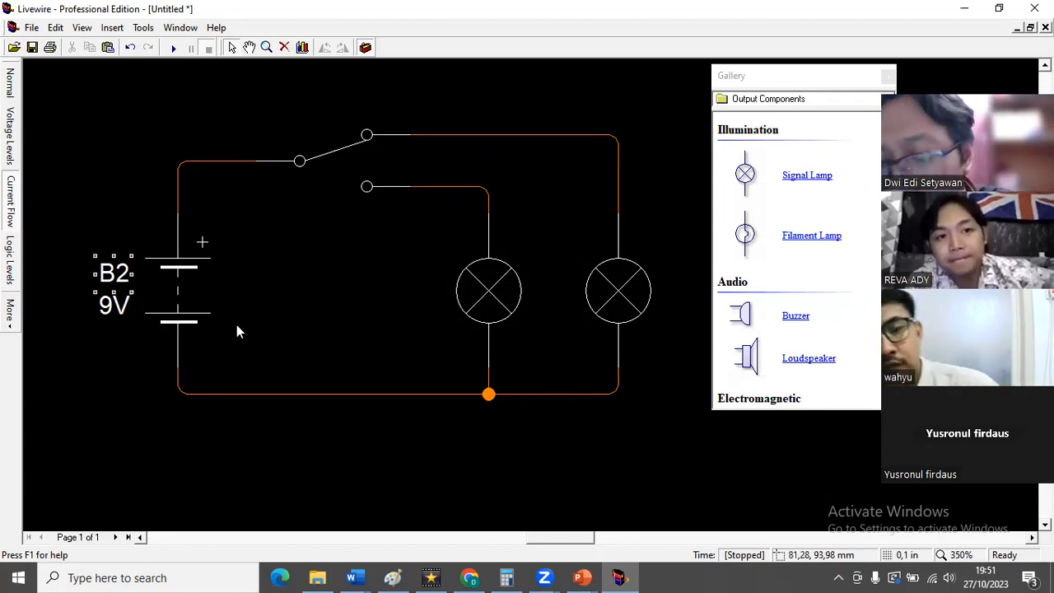
pyautogui.press('Delete')
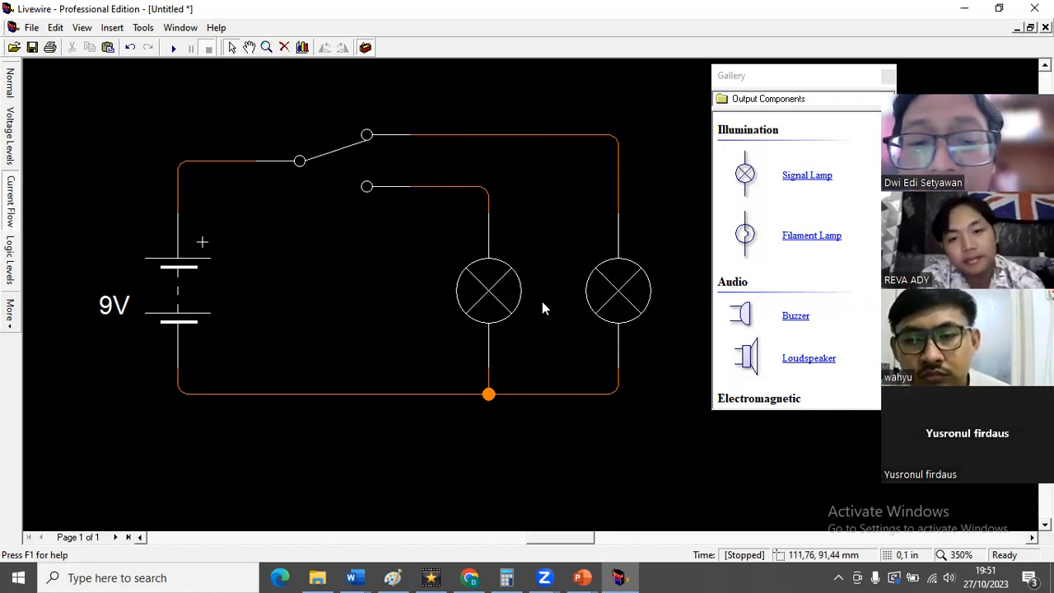
# Step: Set the copied circuit's battery caption to "Baterai"
pyautogui.doubleClick(180, 288)
pyautogui.click(477, 286)
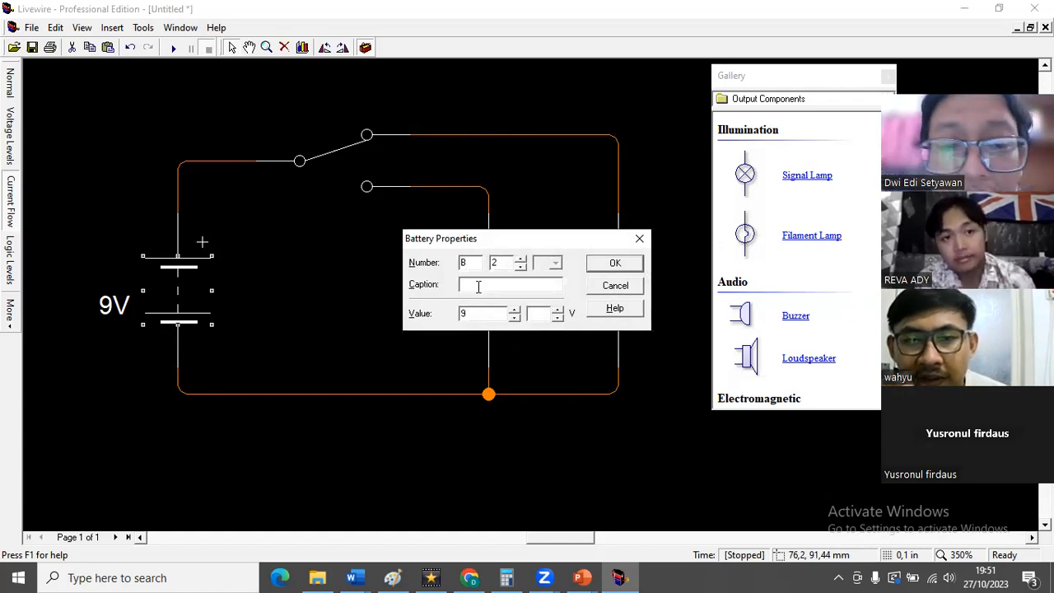
pyautogui.write('Bater')
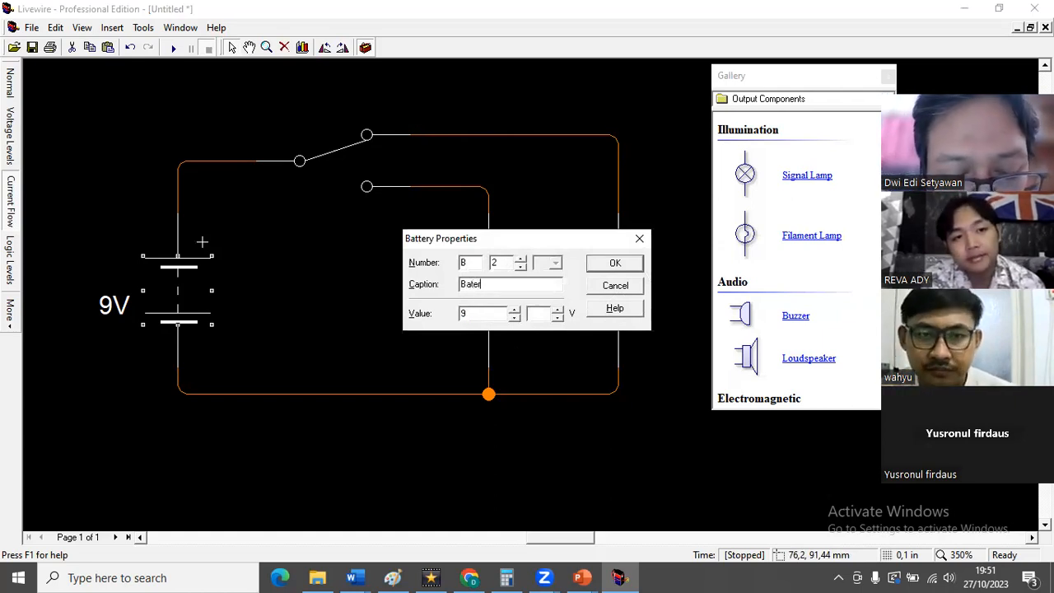
pyautogui.write('ai')
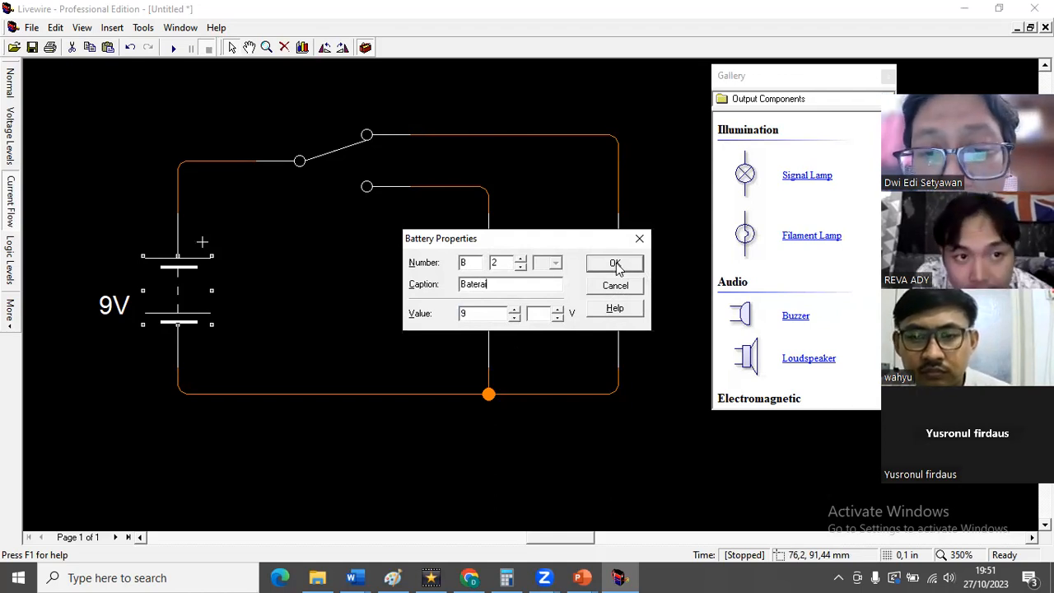
pyautogui.click(614, 262)
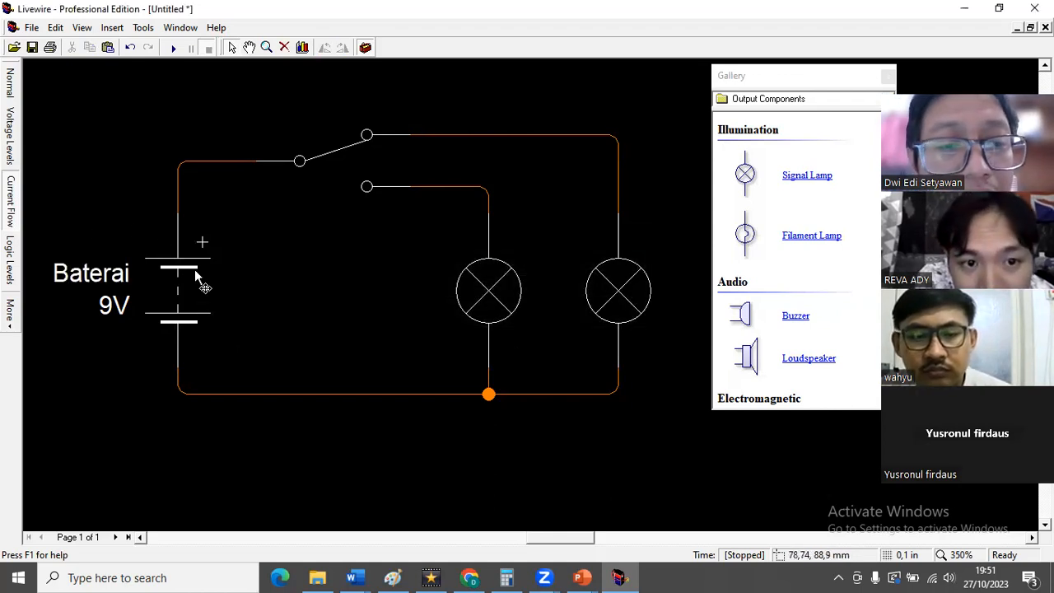
# Step: Set the SPDT switch's caption to "Saklar" in the two-lamp circuit
pyautogui.doubleClick(366, 190)
pyautogui.click(483, 284)
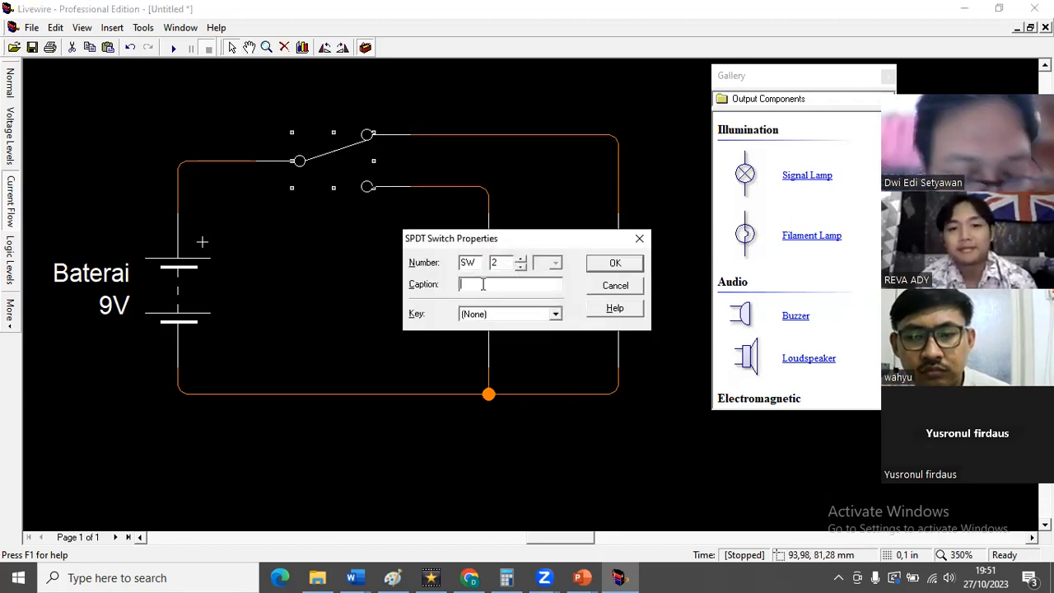
pyautogui.write('Saklar')
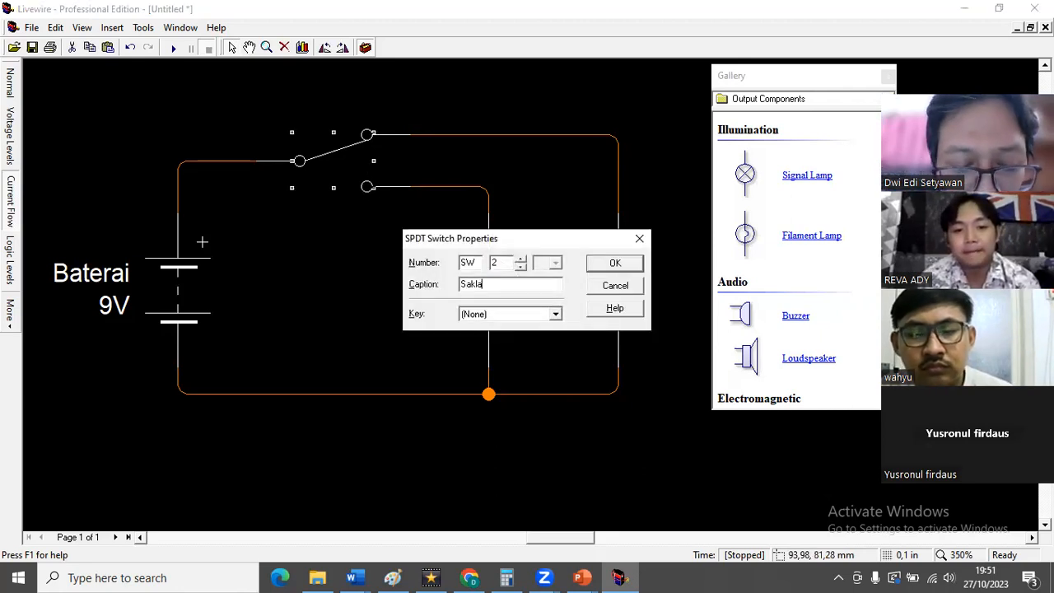
pyautogui.click(614, 263)
# Step: Set the caption of the lamp wired to the switch's lower contact to "Lampu 1"
pyautogui.click(461, 300)
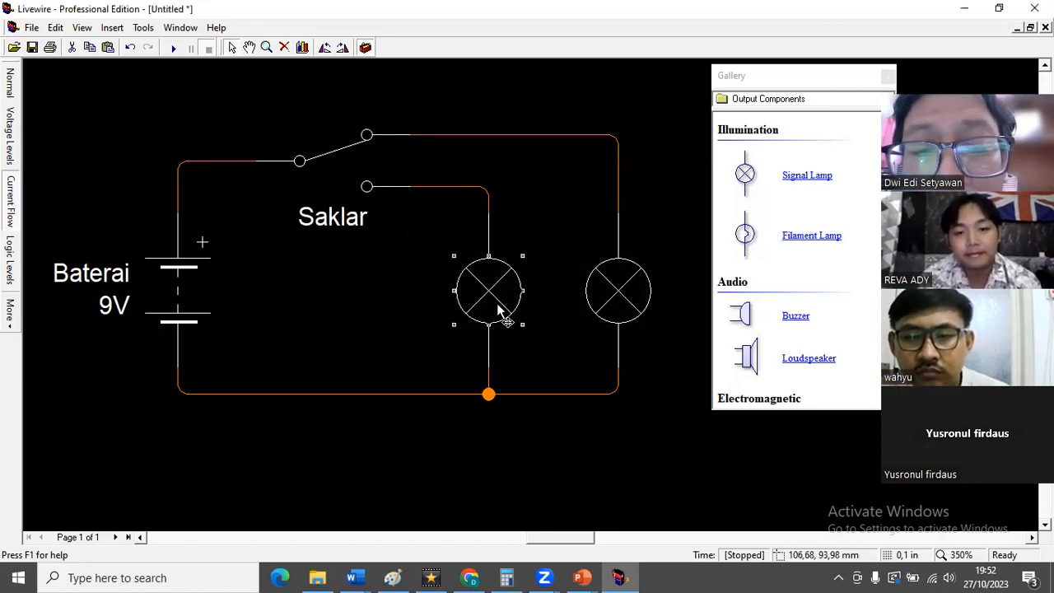
pyautogui.doubleClick(485, 306)
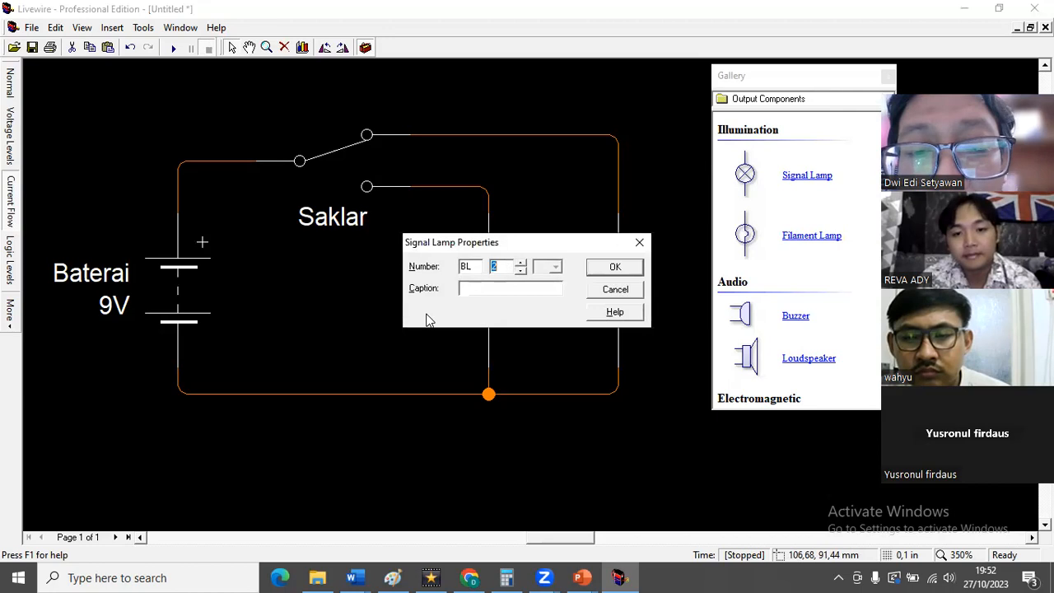
pyautogui.click(482, 289)
pyautogui.write('Lampu 1')
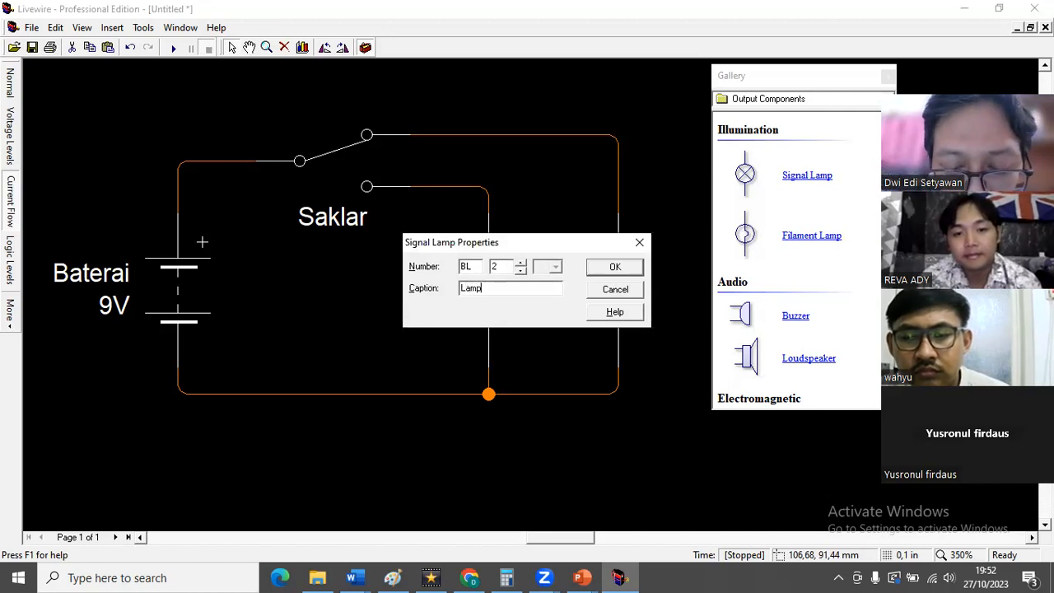
pyautogui.click(607, 271)
# Step: Set the caption of the lamp wired to the switch's upper contact to "Lampu 2"
pyautogui.doubleClick(607, 317)
pyautogui.click(521, 290)
pyautogui.write('L')
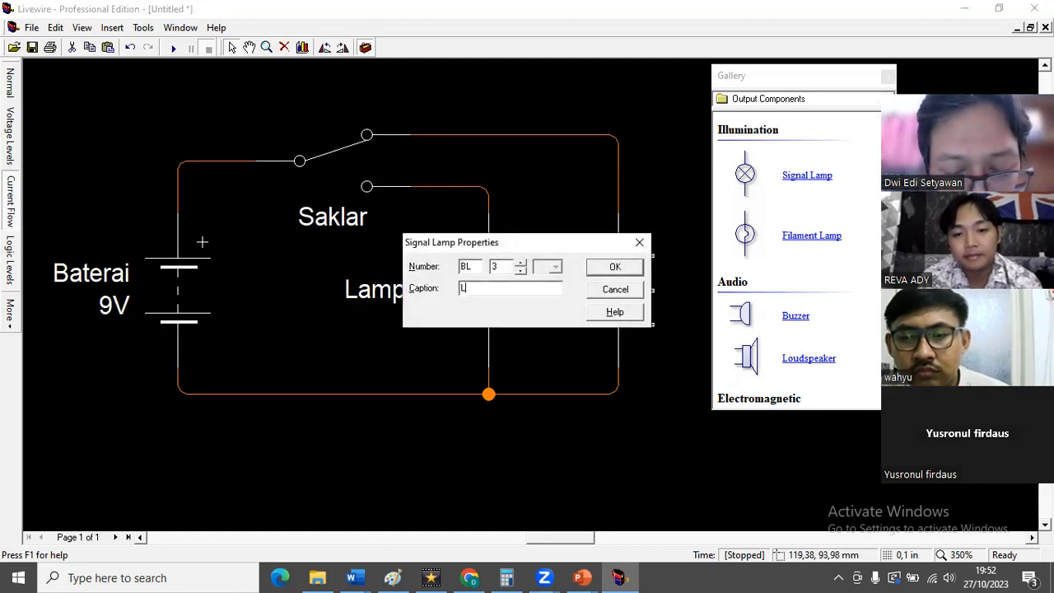
pyautogui.write('ampu 2')
pyautogui.click(487, 288)
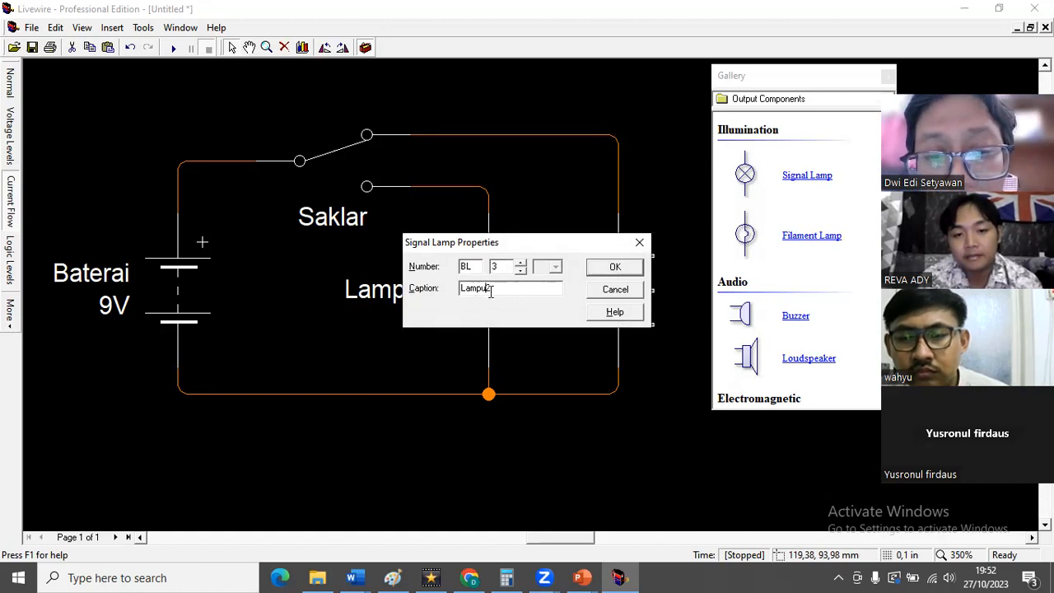
pyautogui.click(609, 274)
# Step: Move the Lampu 2 and Lampu 1 captions to the lower left of their lamps, just above the return wire
pyautogui.moveTo(540, 293); pyautogui.dragTo(581, 380)
pyautogui.click(477, 350)
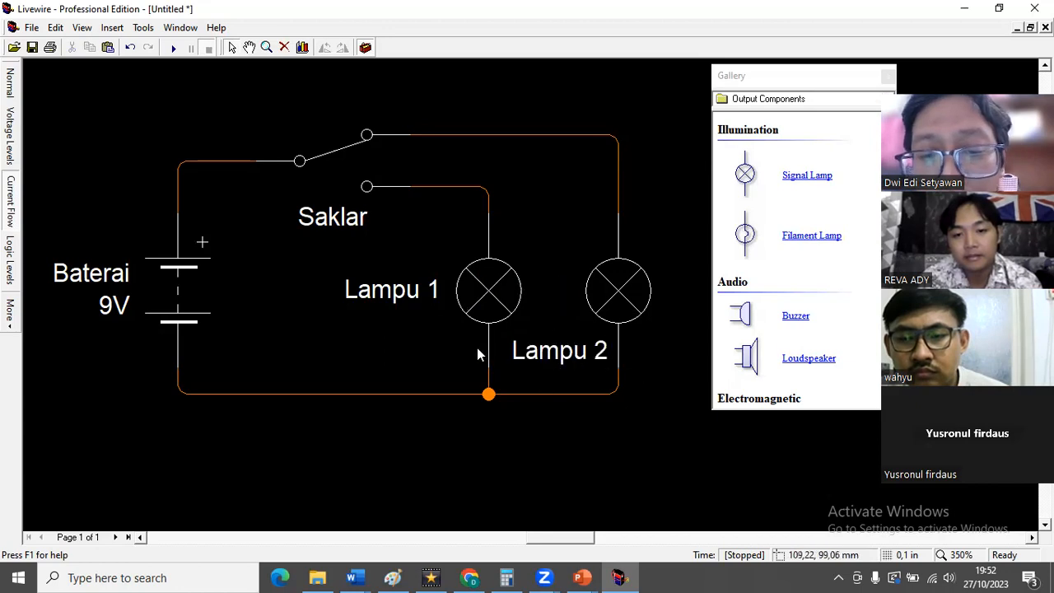
pyautogui.click(403, 296)
pyautogui.moveTo(403, 296); pyautogui.dragTo(439, 356)
pyautogui.click(494, 453)
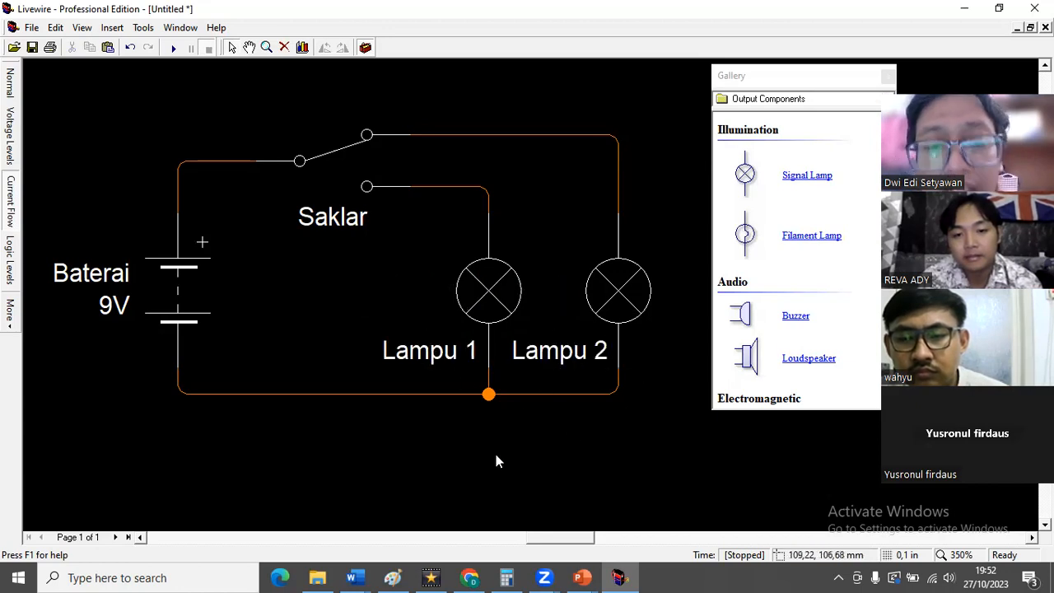
# Step: Run the simulation and toggle the Saklar switch back and forth, checking how Lampu 1 and Lampu 2 respond and reading Lampu 1's current and power
pyautogui.click(173, 48)
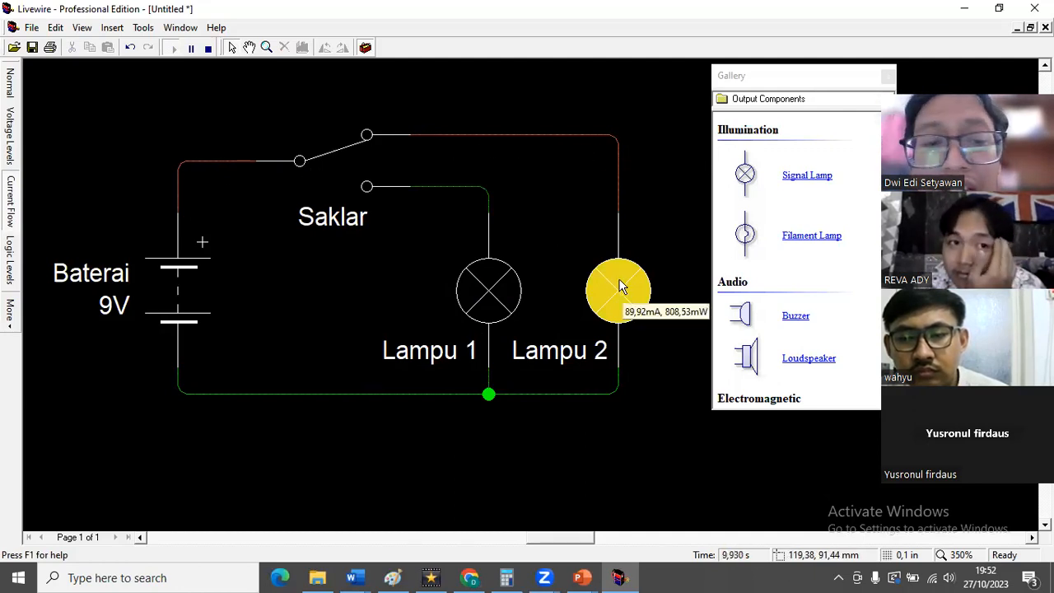
pyautogui.click(340, 166)
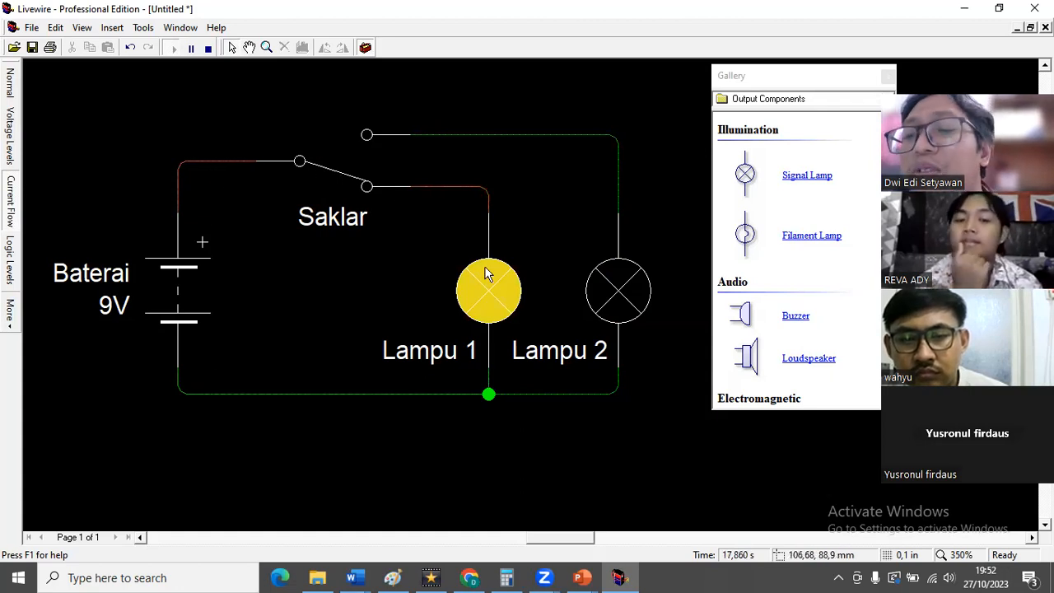
pyautogui.moveTo(486, 274)
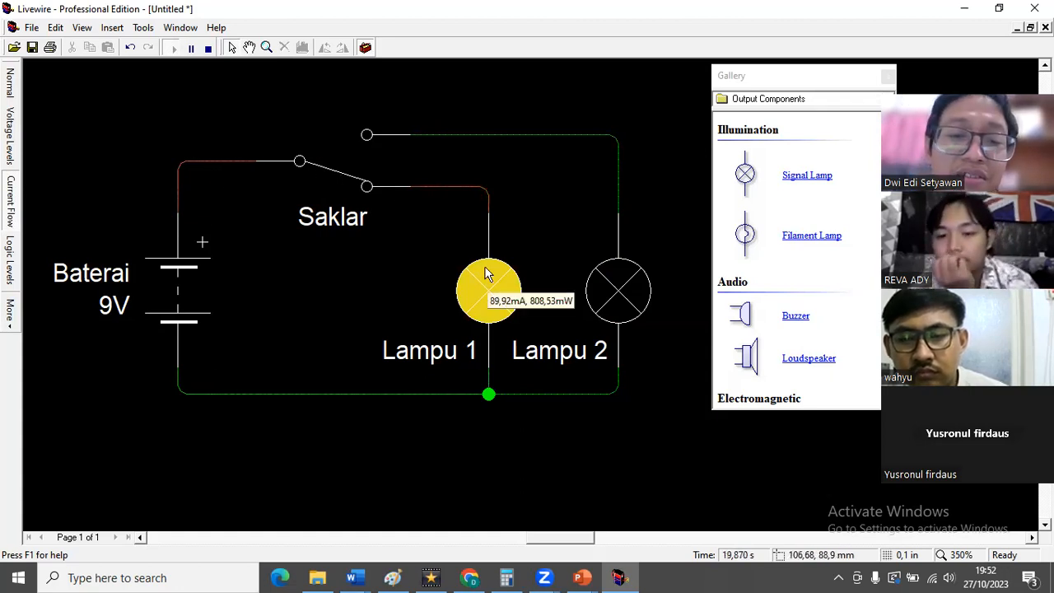
pyautogui.click(327, 177)
pyautogui.click(329, 173)
pyautogui.click(332, 170)
pyautogui.click(331, 171)
pyautogui.click(330, 170)
pyautogui.click(331, 170)
pyautogui.click(330, 170)
pyautogui.click(331, 169)
pyautogui.click(332, 168)
pyautogui.click(333, 167)
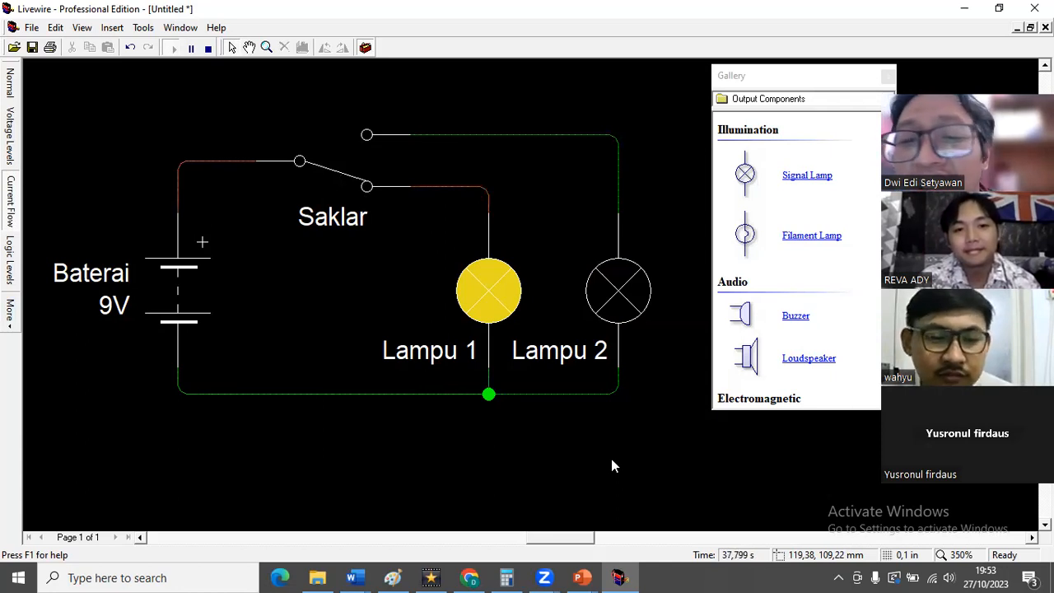
# Step: Stop the simulation and place an SPDT Relay from the Output Components in the empty area below the two-lamp circuit
pyautogui.scroll(-2, 813, 260)
pyautogui.scroll(-2, 813, 260)
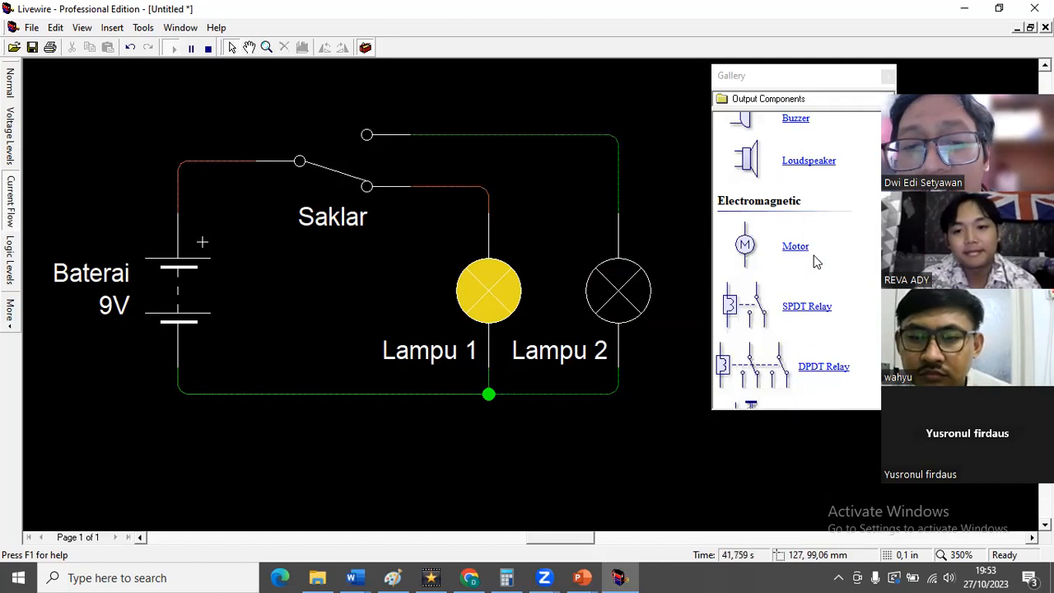
pyautogui.scroll(-2, 816, 261)
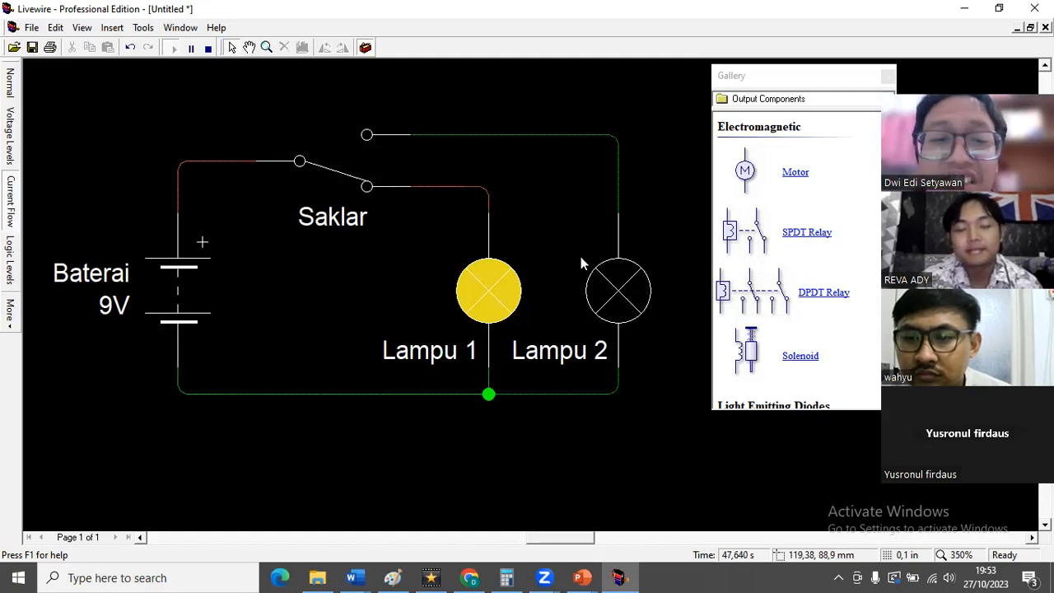
pyautogui.click(208, 48)
pyautogui.scroll(-2, 465, 183)
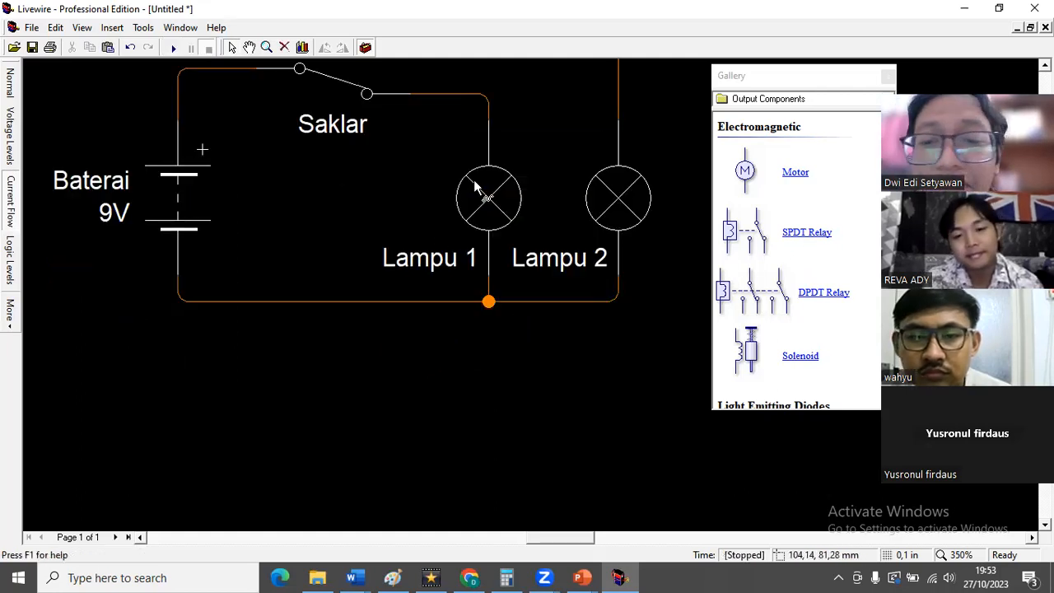
pyautogui.click(755, 237)
pyautogui.moveTo(756, 237); pyautogui.dragTo(380, 445)
pyautogui.scroll(-6, 515, 365)
pyautogui.scroll(2, 519, 366)
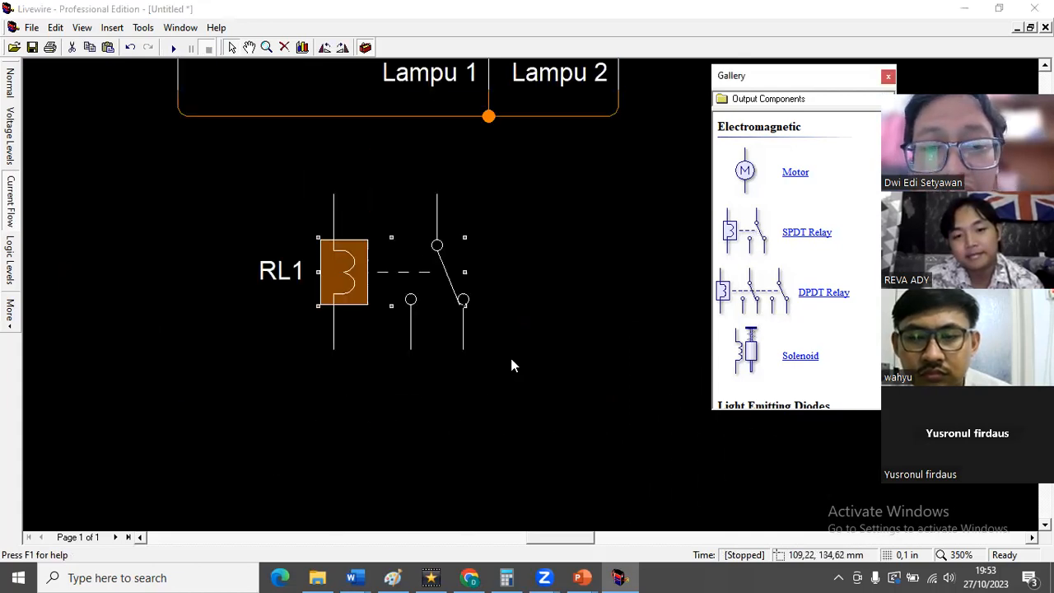
pyautogui.moveTo(388, 277); pyautogui.dragTo(327, 376)
pyautogui.click(540, 361)
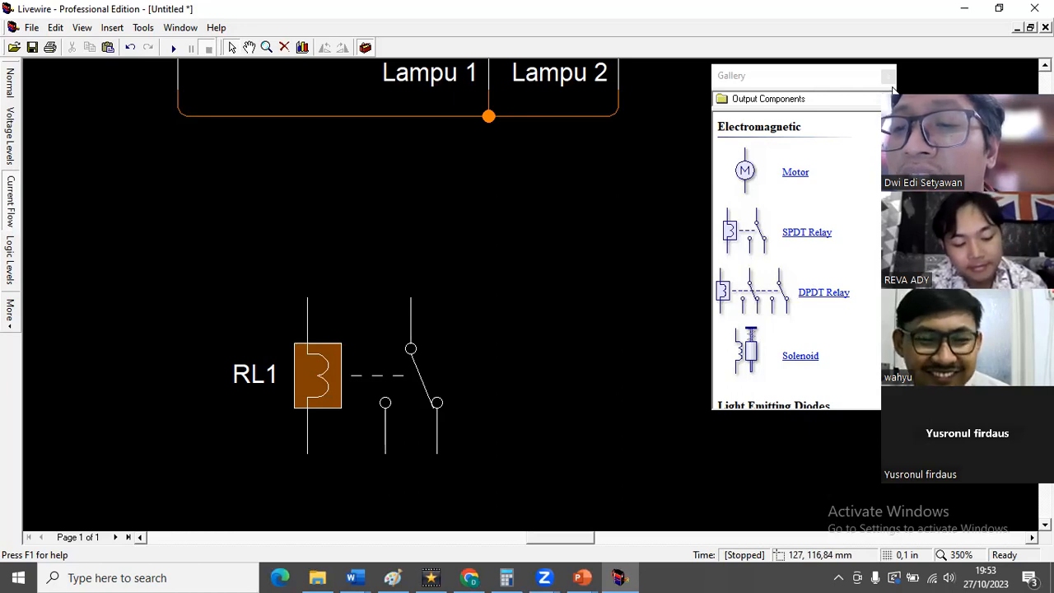
pyautogui.scroll(5, 796, 247)
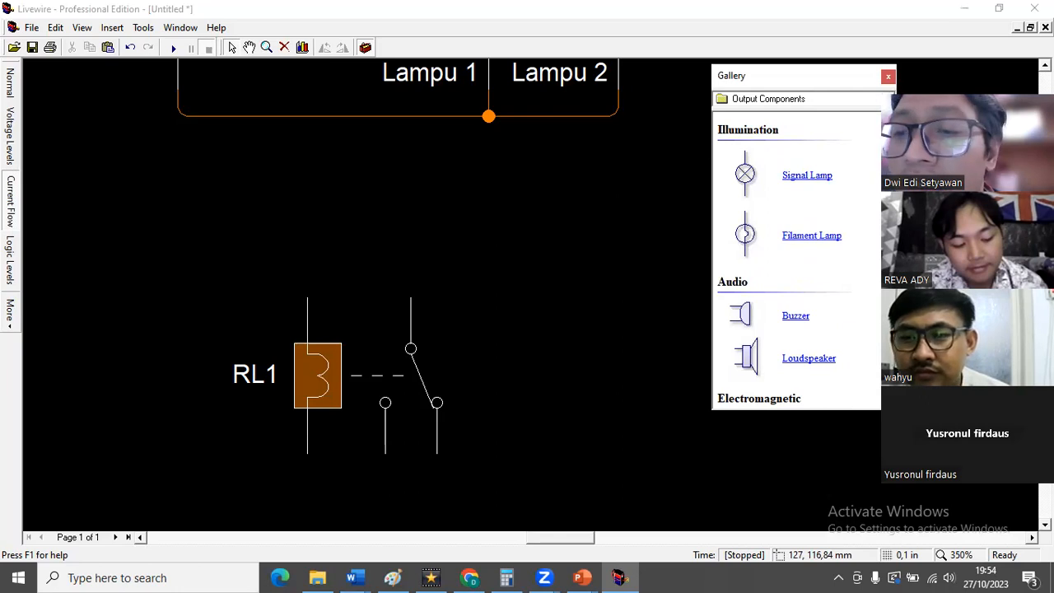
pyautogui.scroll(-5, 796, 247)
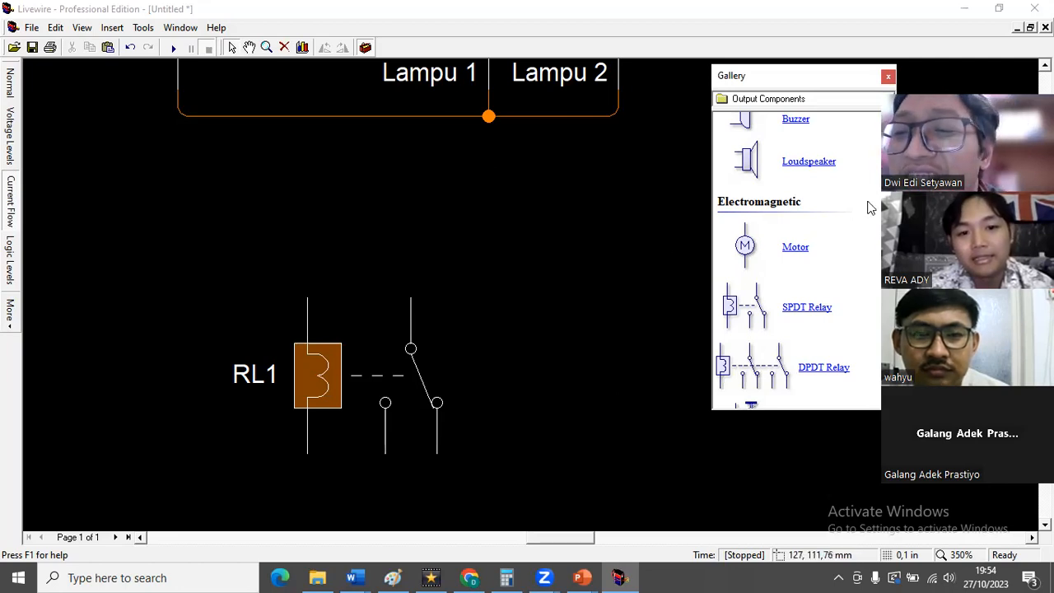
pyautogui.scroll(3, 796, 255)
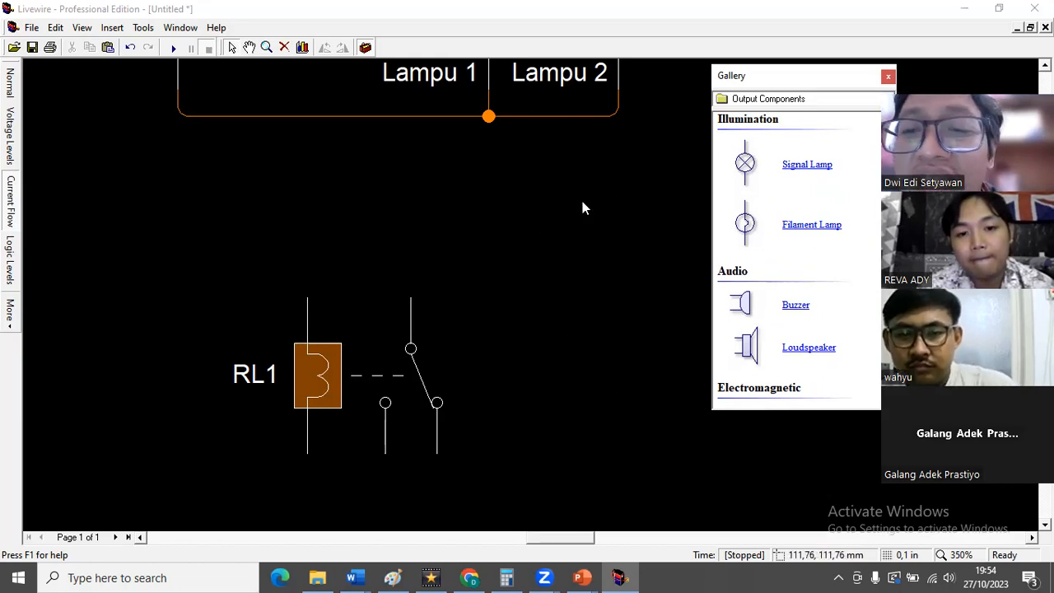
# Step: Place an SPDT Switch from the Input Components to the right of the relay, and shift the relay further left
pyautogui.click(887, 99)
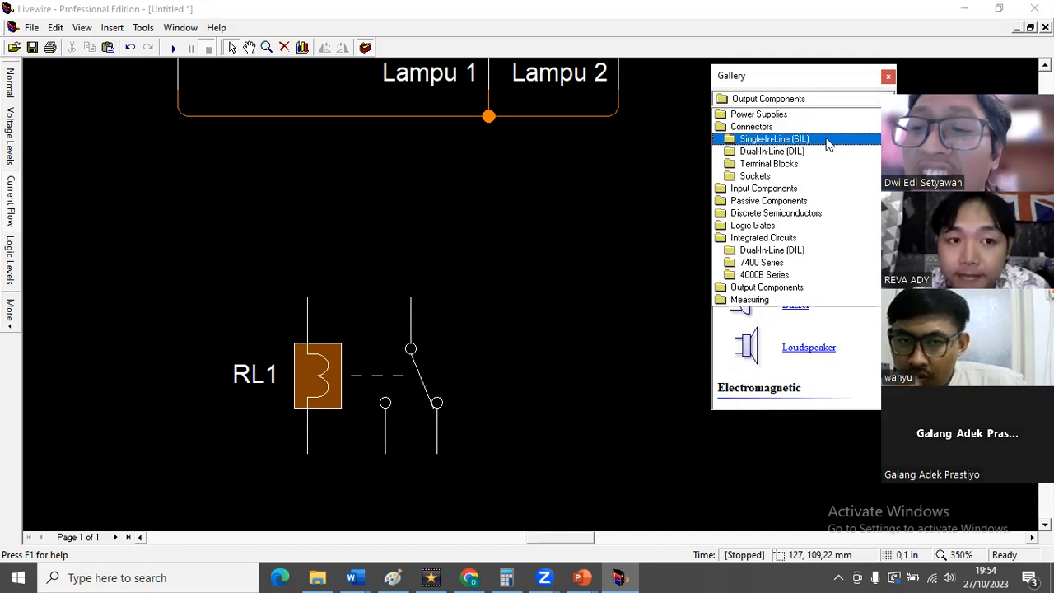
pyautogui.click(818, 189)
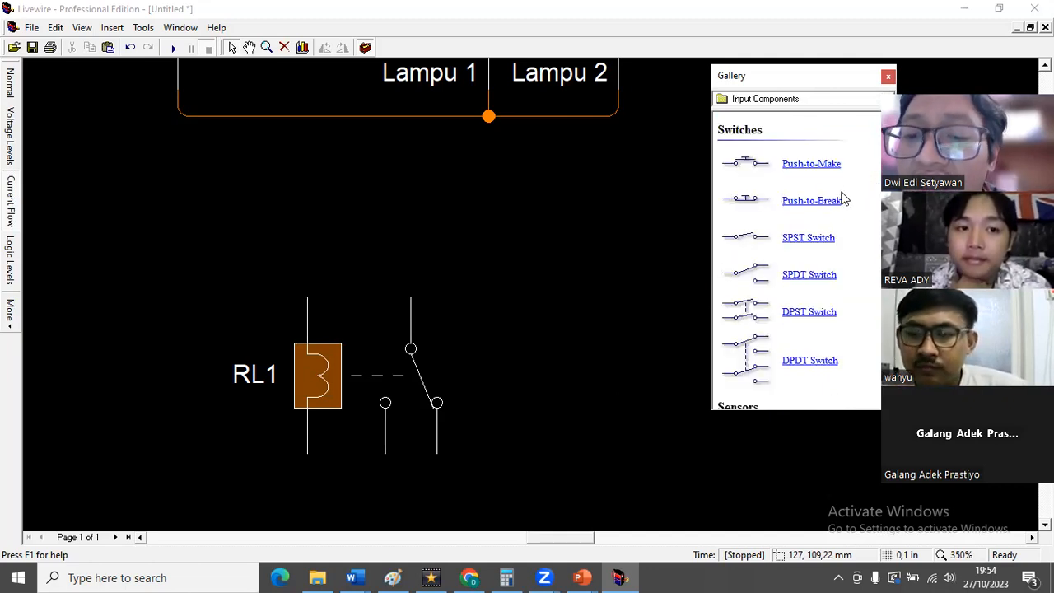
pyautogui.moveTo(747, 275); pyautogui.dragTo(568, 335)
pyautogui.moveTo(346, 370); pyautogui.dragTo(245, 364)
# Step: Set the relay's caption to "Saklar Relay" and delete its RL1 label
pyautogui.doubleClick(274, 359)
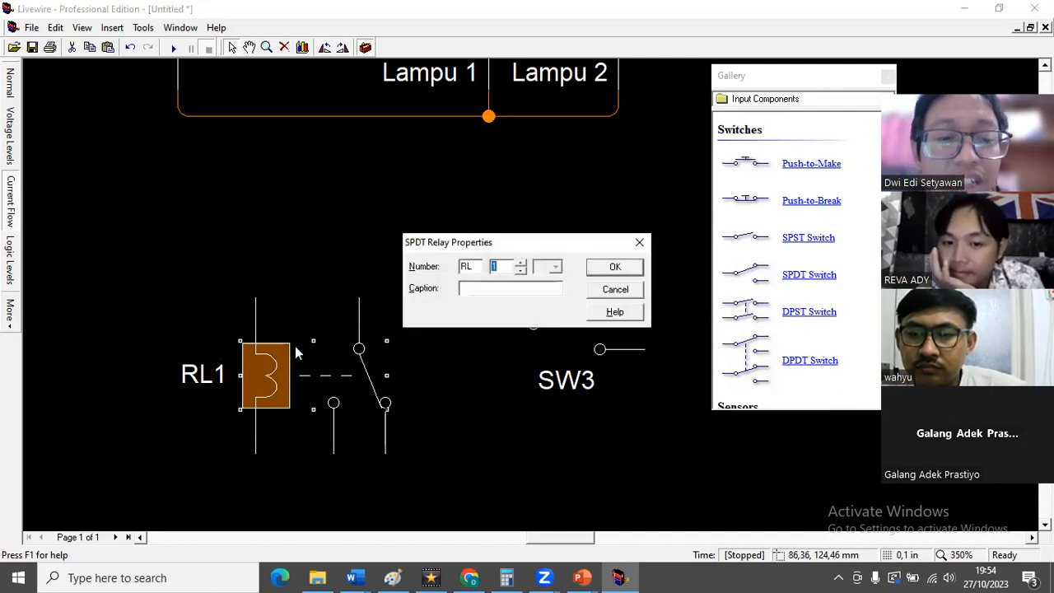
pyautogui.click(462, 288)
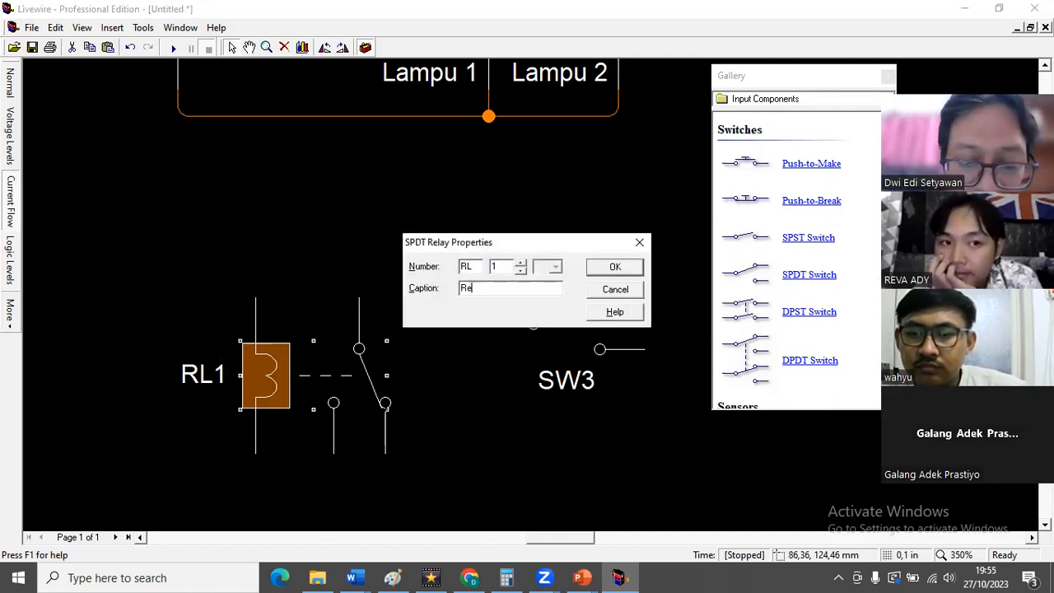
pyautogui.write('Realy')
pyautogui.moveTo(489, 295); pyautogui.dragTo(472, 294)
pyautogui.write('lay')
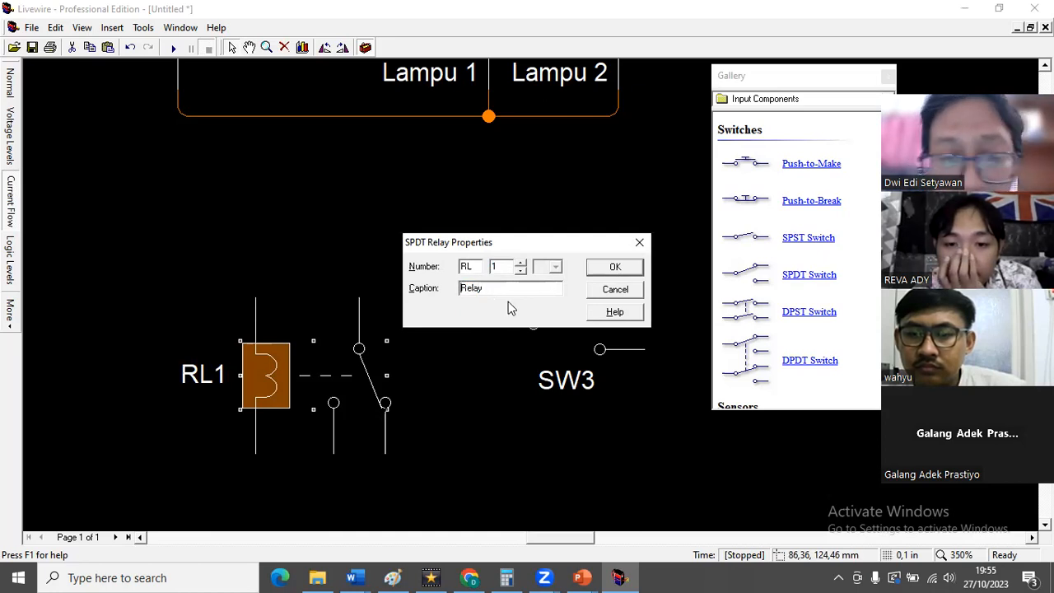
pyautogui.press('Home')
pyautogui.write('Saklar')
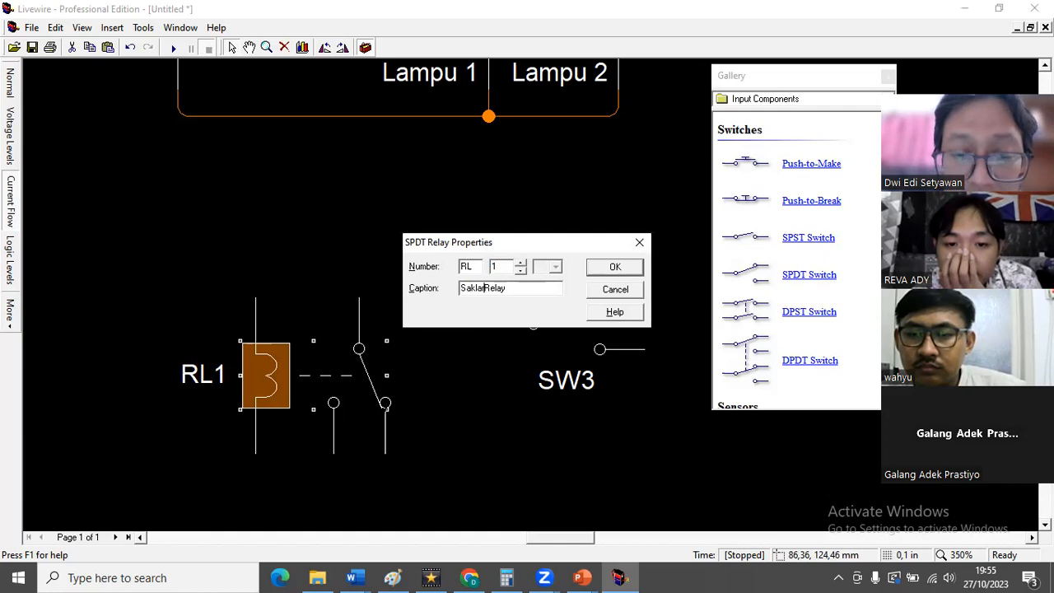
pyautogui.click(615, 266)
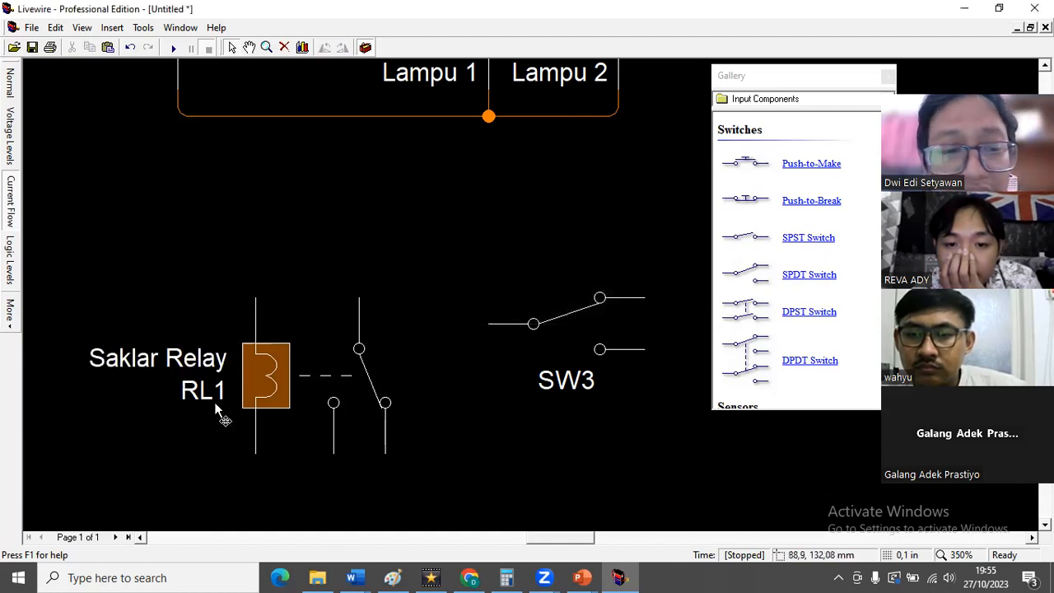
pyautogui.click(206, 395)
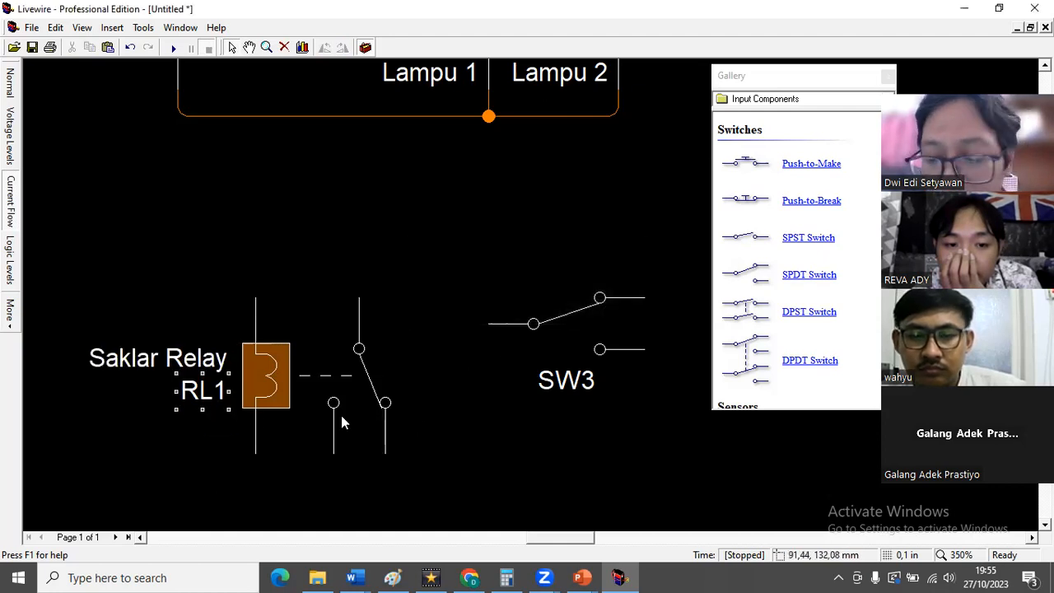
pyautogui.press('Delete')
# Step: Set the new SPDT switch's caption to "Saklar Biasa" and delete its SW3 label
pyautogui.doubleClick(572, 344)
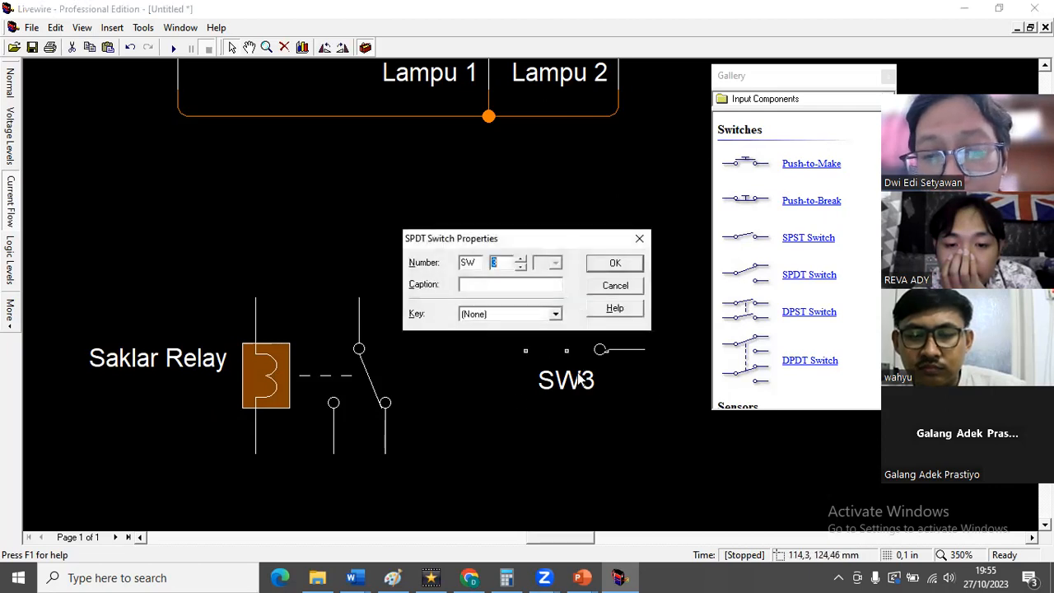
pyautogui.click(496, 290)
pyautogui.write('Sa')
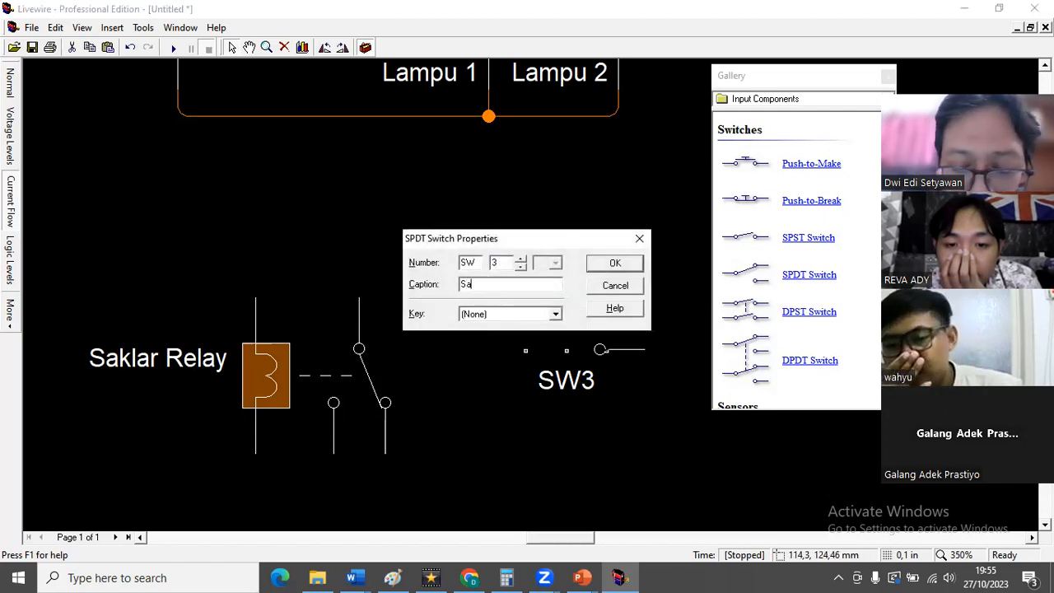
pyautogui.write('klar Biasa')
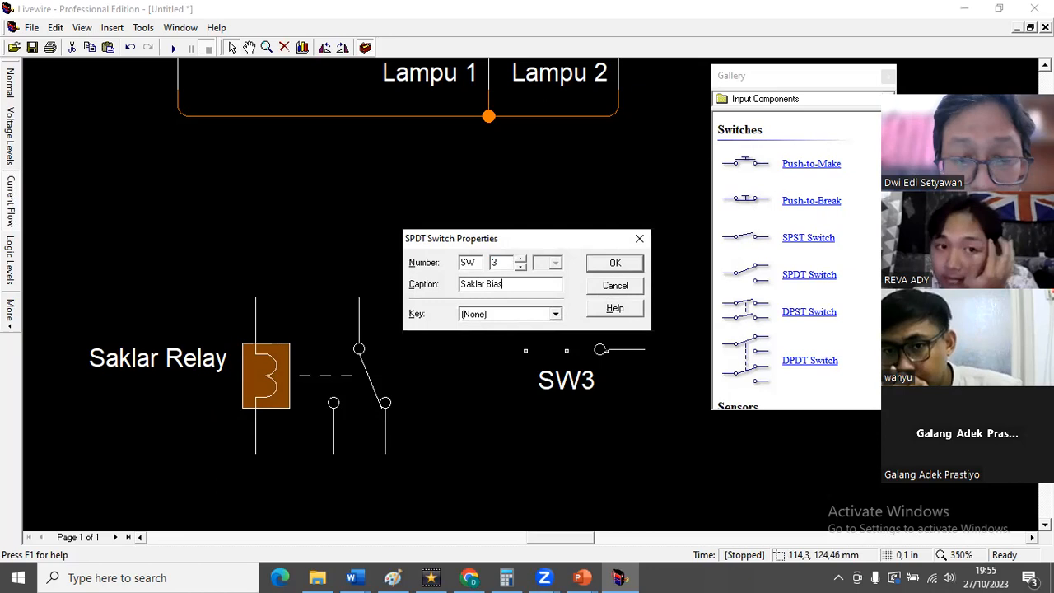
pyautogui.click(605, 263)
pyautogui.click(563, 419)
pyautogui.press('Delete')
# Step: Rotate the Saklar Biasa switch 90 degrees so its common pin points up, and move it level with the relay's contacts
pyautogui.click(583, 352)
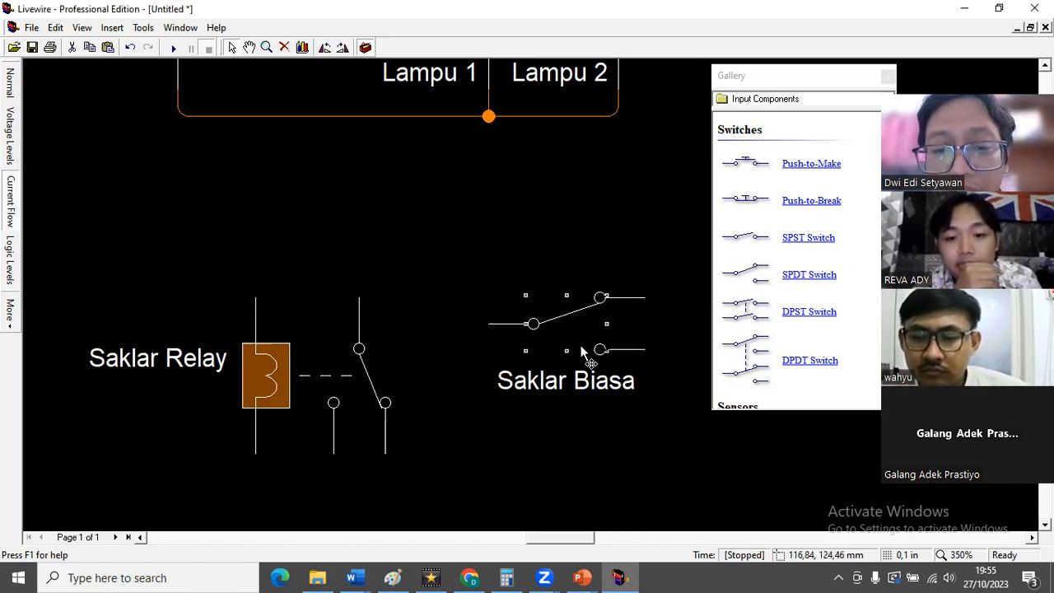
pyautogui.click(324, 47)
pyautogui.moveTo(581, 333); pyautogui.dragTo(606, 385)
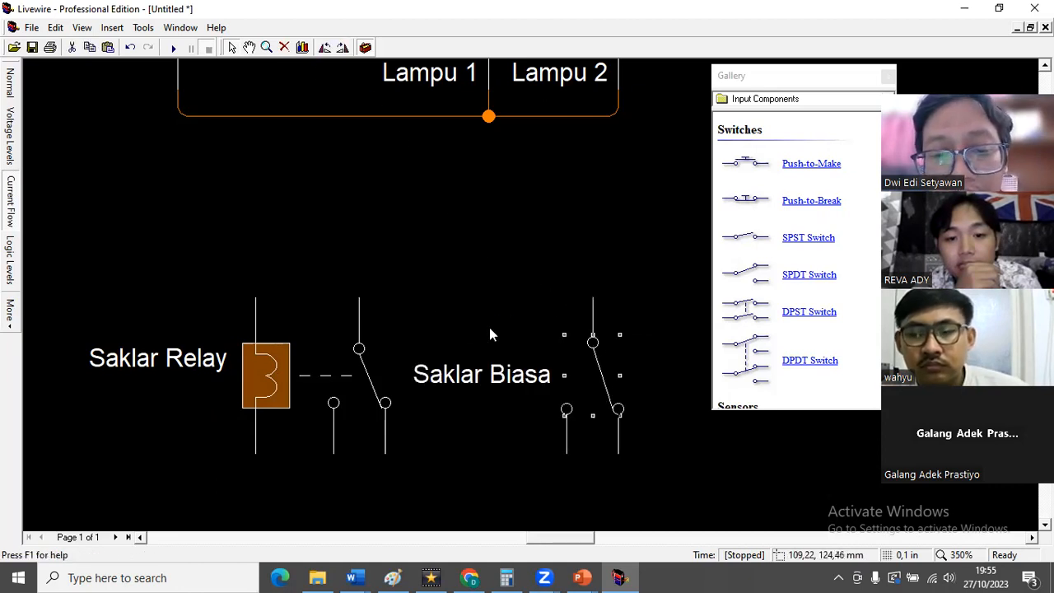
pyautogui.click(549, 304)
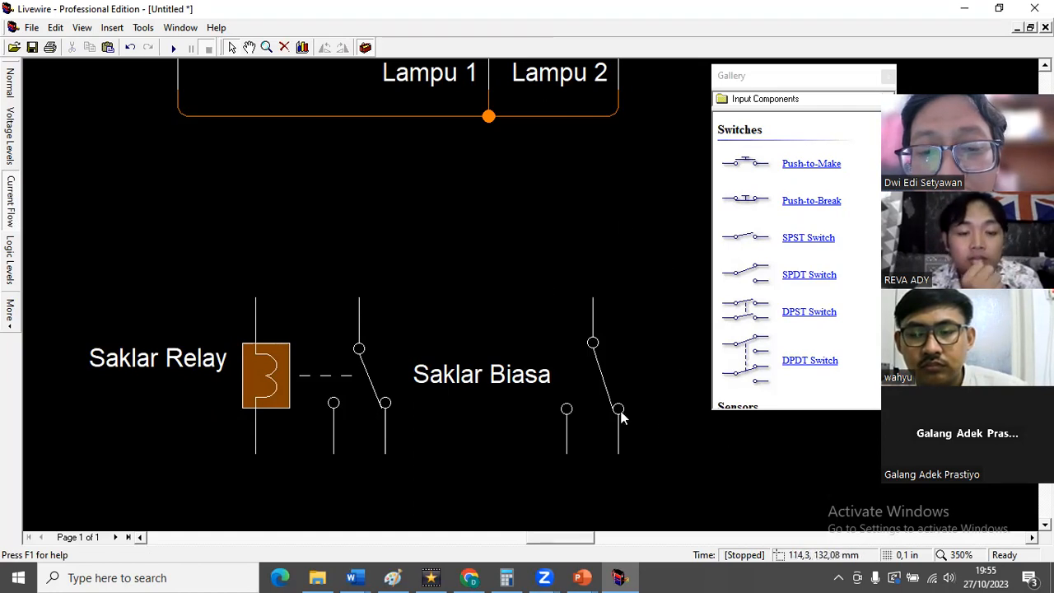
# Step: Simulate the two-lamp circuit and toggle its Saklar switch so the current goes to Lampu 2 instead of Lampu 1
pyautogui.scroll(2, 478, 329)
pyautogui.scroll(4, 477, 335)
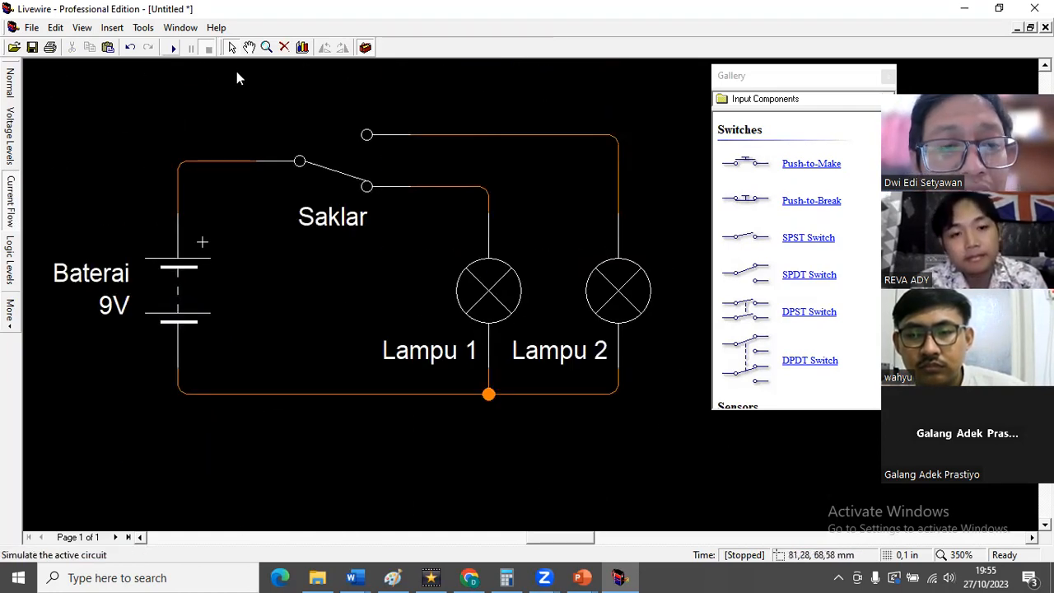
pyautogui.press('F9')
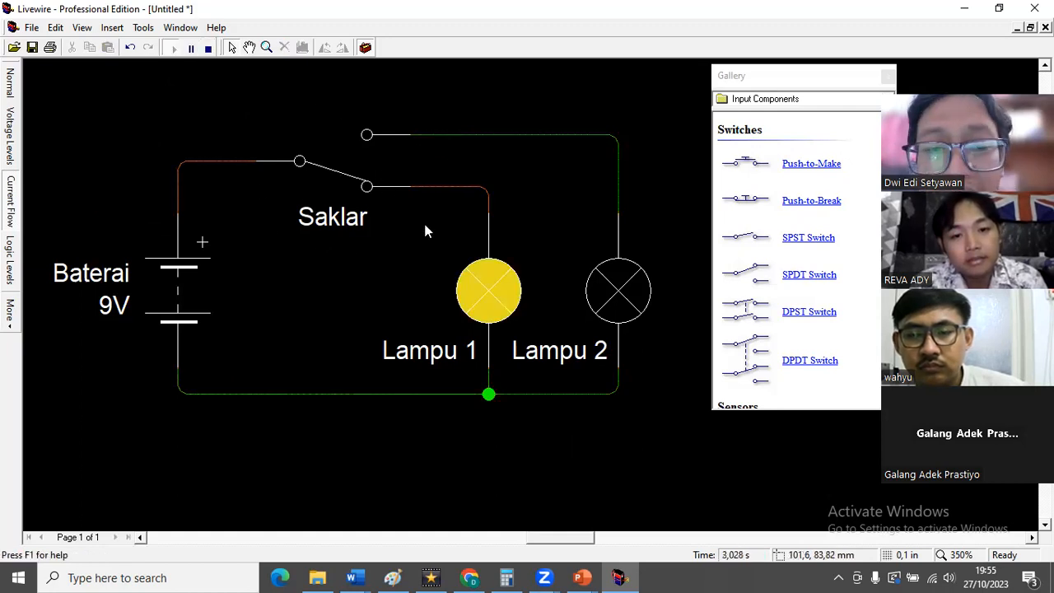
pyautogui.scroll(-6, 423, 219)
pyautogui.scroll(5, 444, 260)
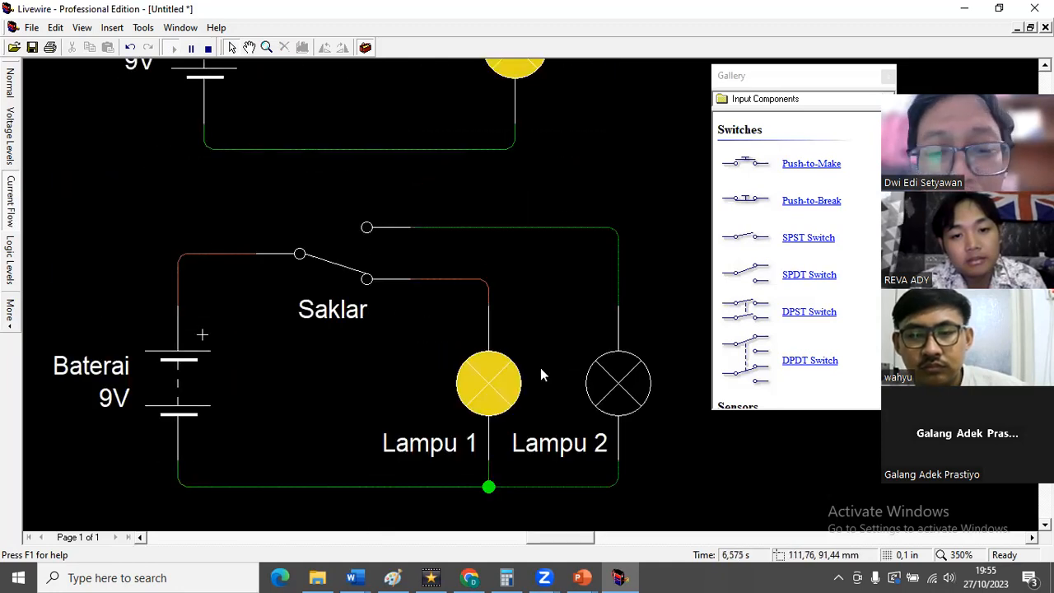
pyautogui.moveTo(632, 397)
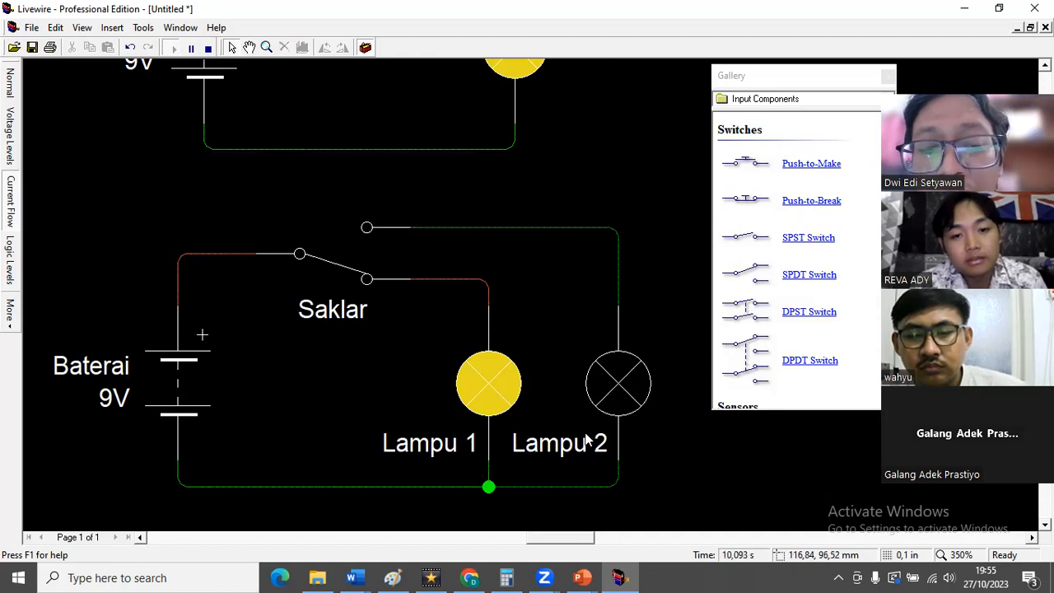
pyautogui.click(338, 272)
pyautogui.click(336, 266)
pyautogui.click(338, 264)
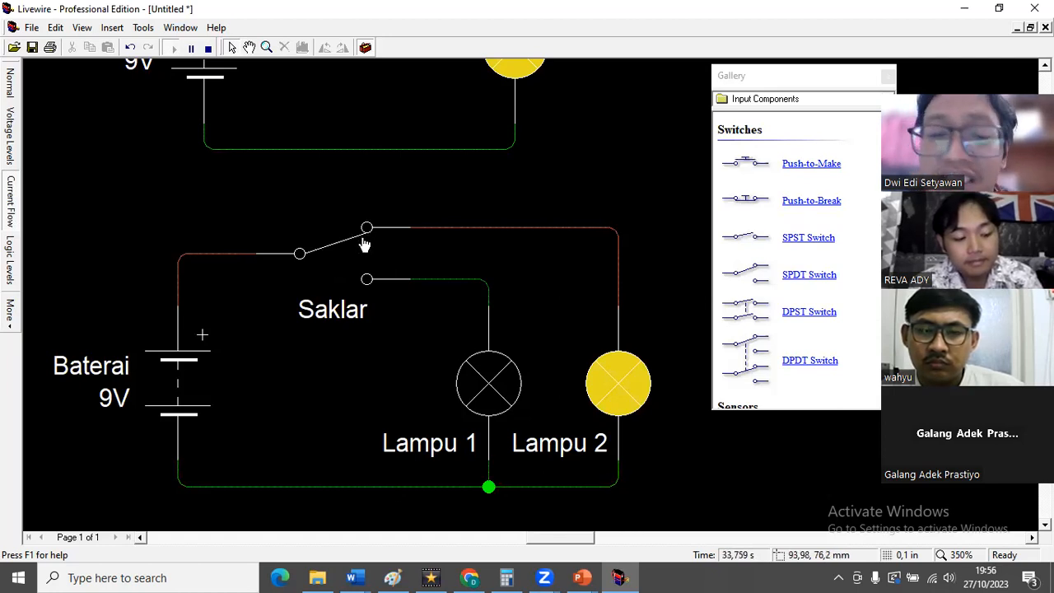
# Step: Toggle the Saklar Biasa switch to its other contact in the running simulation
pyautogui.scroll(-3, 363, 245)
pyautogui.scroll(-3, 362, 242)
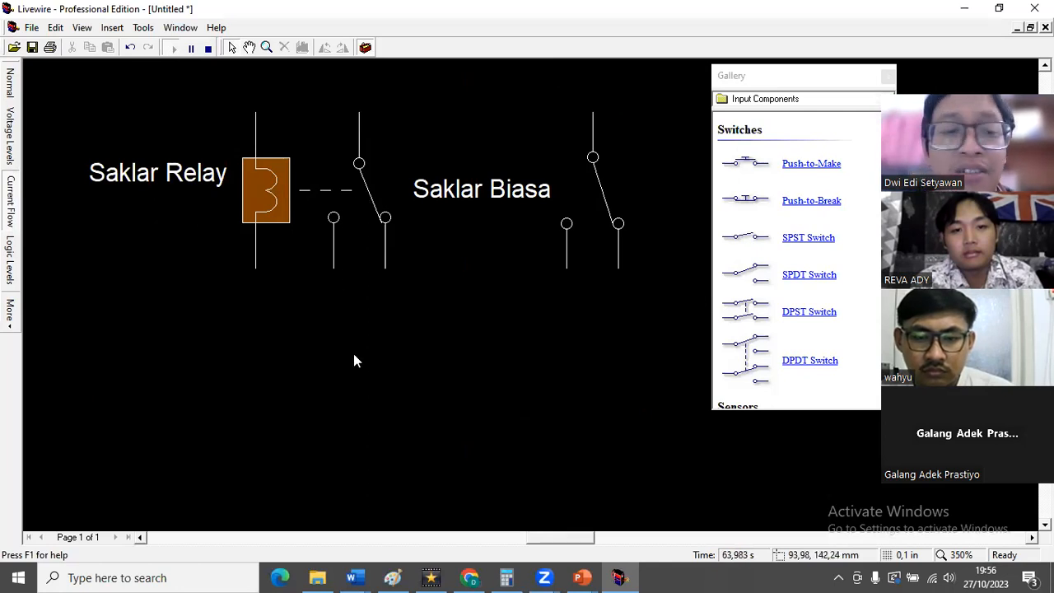
pyautogui.scroll(2, 349, 350)
pyautogui.click(568, 318)
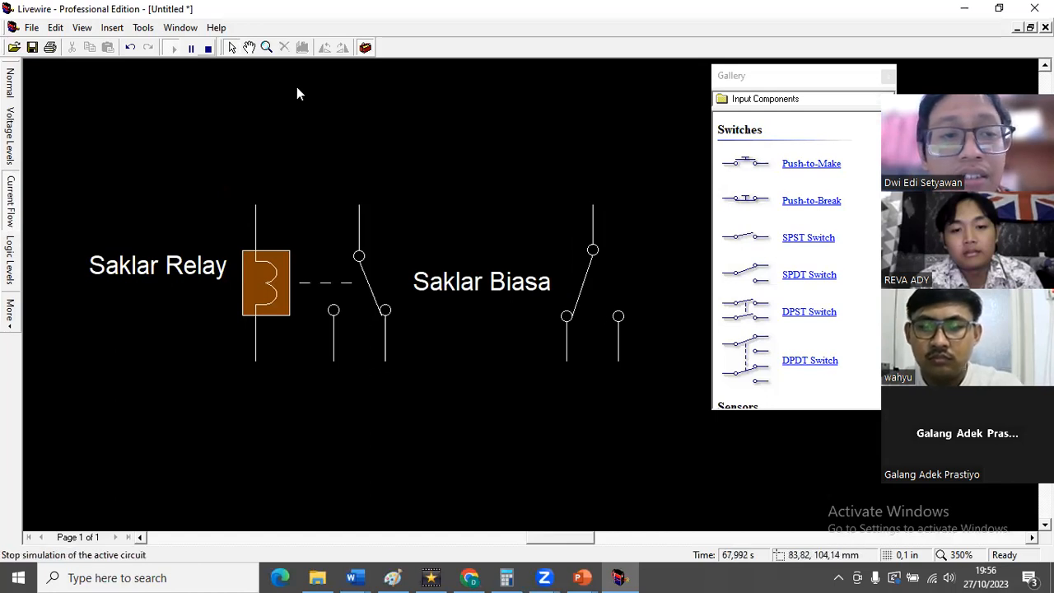
# Step: Delete the Saklar Biasa switch, and move the relay to the right with its Saklar Relay caption beside the contacts
pyautogui.click(576, 305)
pyautogui.press('Delete')
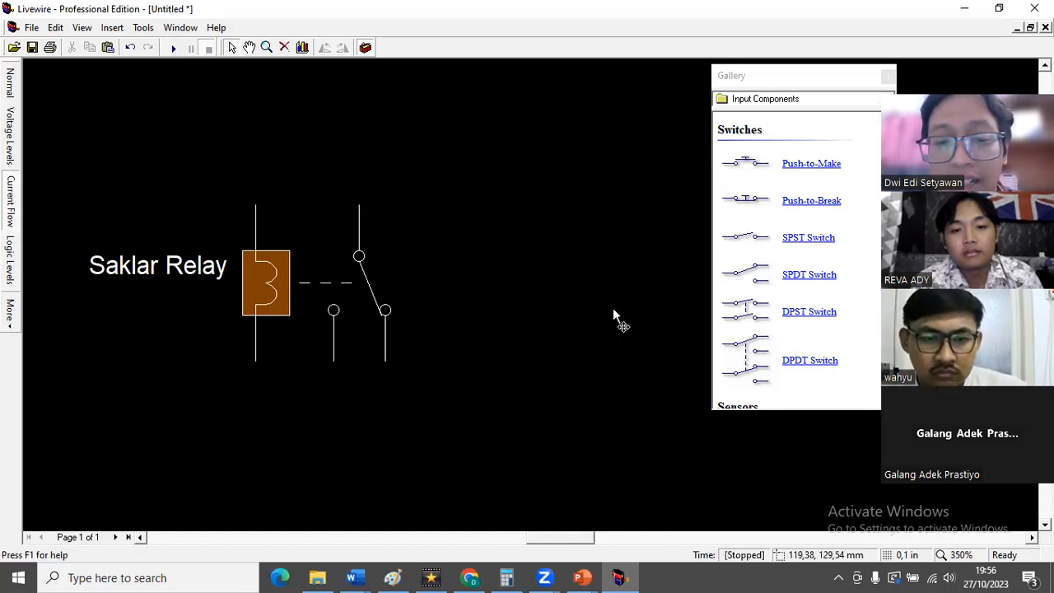
pyautogui.moveTo(297, 300); pyautogui.dragTo(475, 289)
pyautogui.click(344, 290)
pyautogui.moveTo(350, 271); pyautogui.dragTo(651, 247)
pyautogui.moveTo(560, 539); pyautogui.dragTo(568, 538)
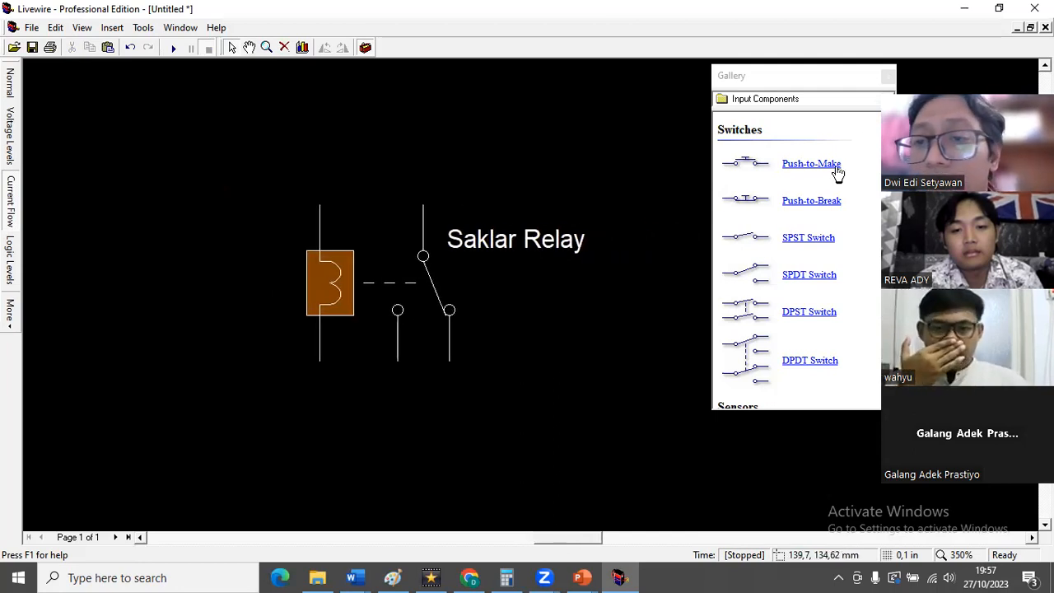
# Step: Place a 9V Battery from the Power Supplies to the left of the relay and wire both terminals to the relay coil
pyautogui.click(802, 99)
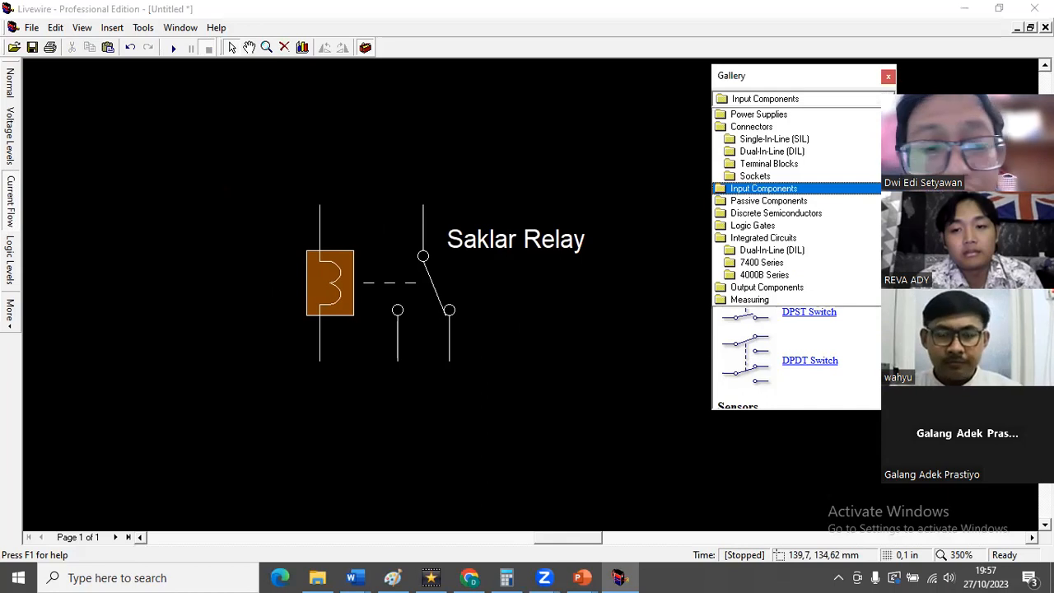
pyautogui.click(787, 116)
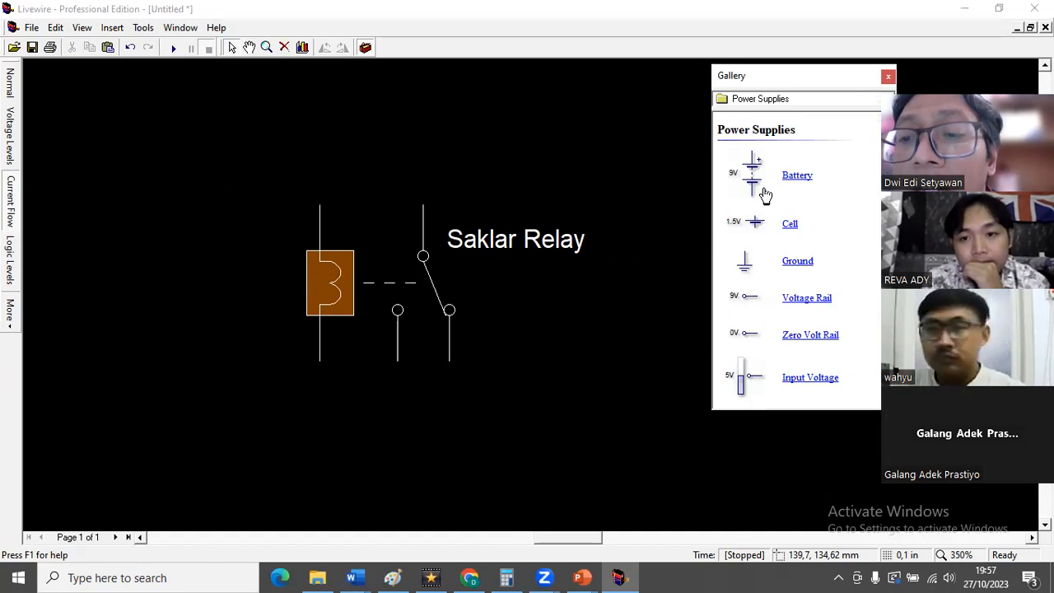
pyautogui.moveTo(755, 188)
pyautogui.mouseDown()
pyautogui.moveTo(707, 261)
pyautogui.moveTo(749, 182)
pyautogui.moveTo(365, 316)
pyautogui.moveTo(152, 299)
pyautogui.moveTo(174, 284)
pyautogui.mouseUp()
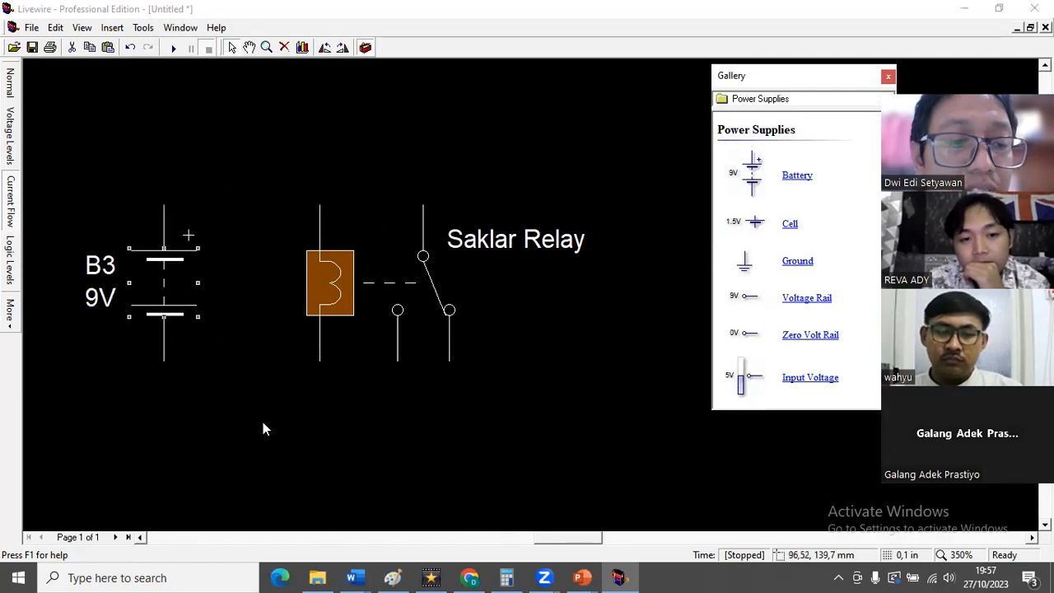
pyautogui.moveTo(164, 204); pyautogui.dragTo(319, 205)
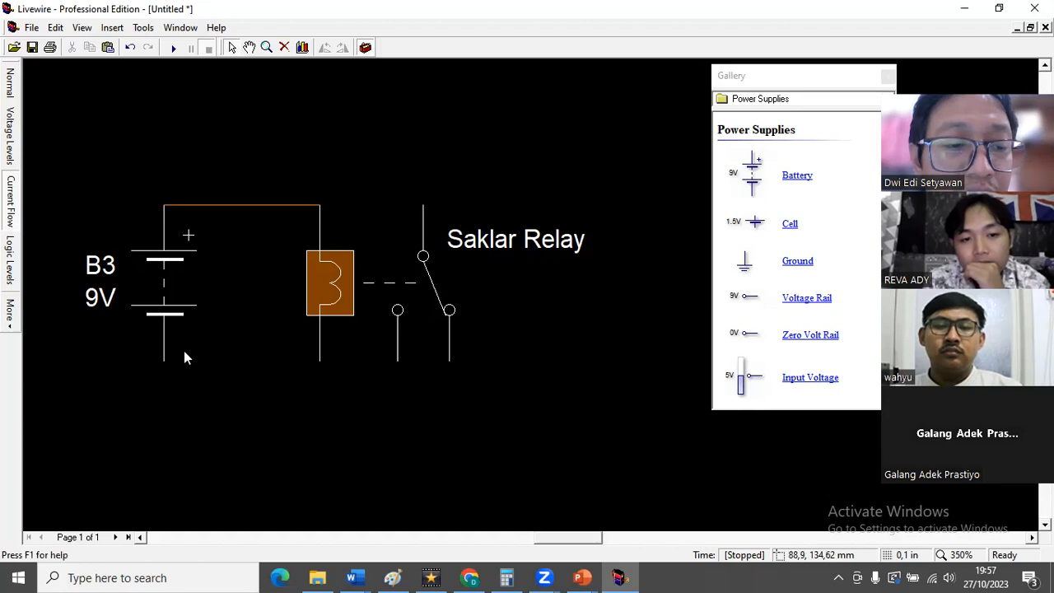
pyautogui.moveTo(163, 360); pyautogui.dragTo(319, 359)
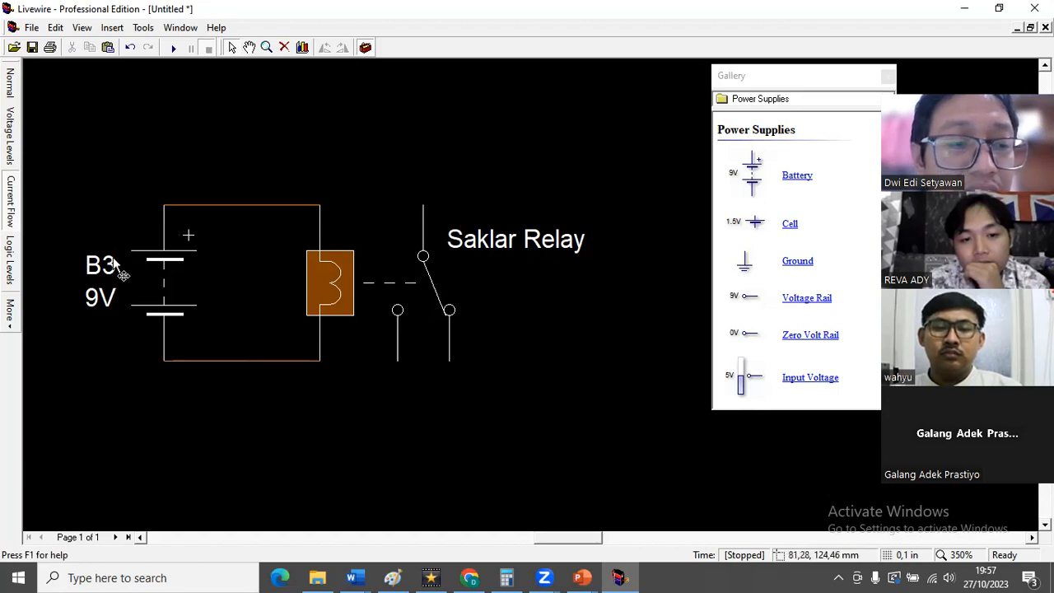
# Step: Set the battery's caption to "Baterai", remove its B3 label, and move the 9V label just below the caption
pyautogui.doubleClick(109, 279)
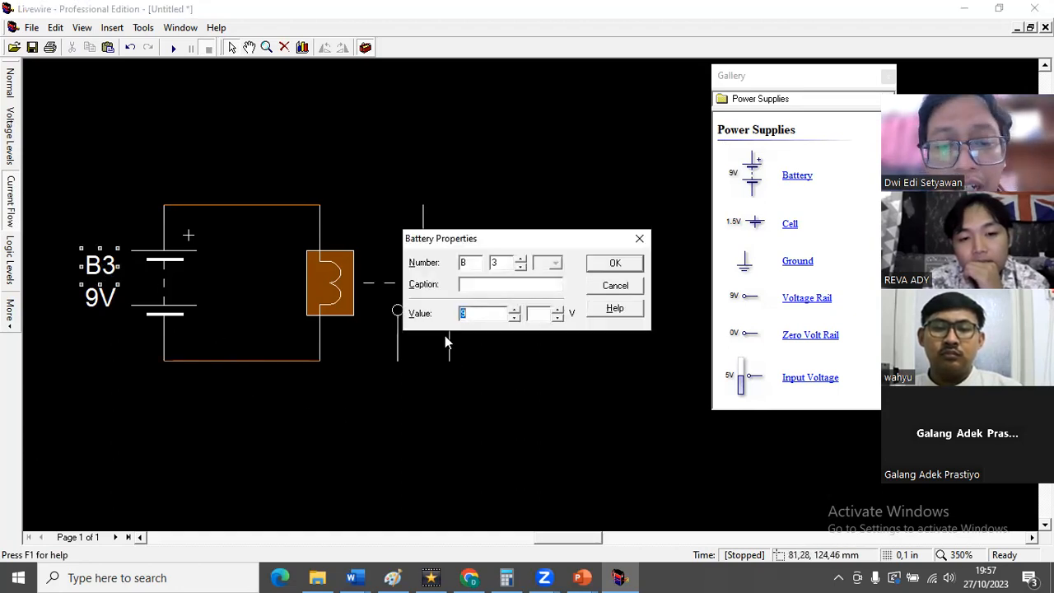
pyautogui.click(478, 283)
pyautogui.write('Bat')
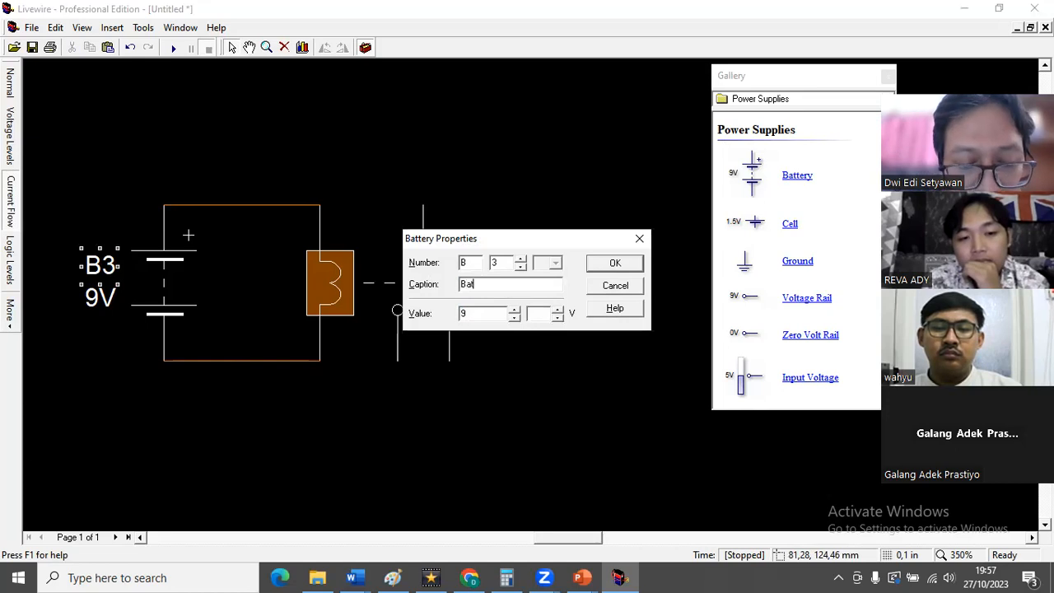
pyautogui.write('erai')
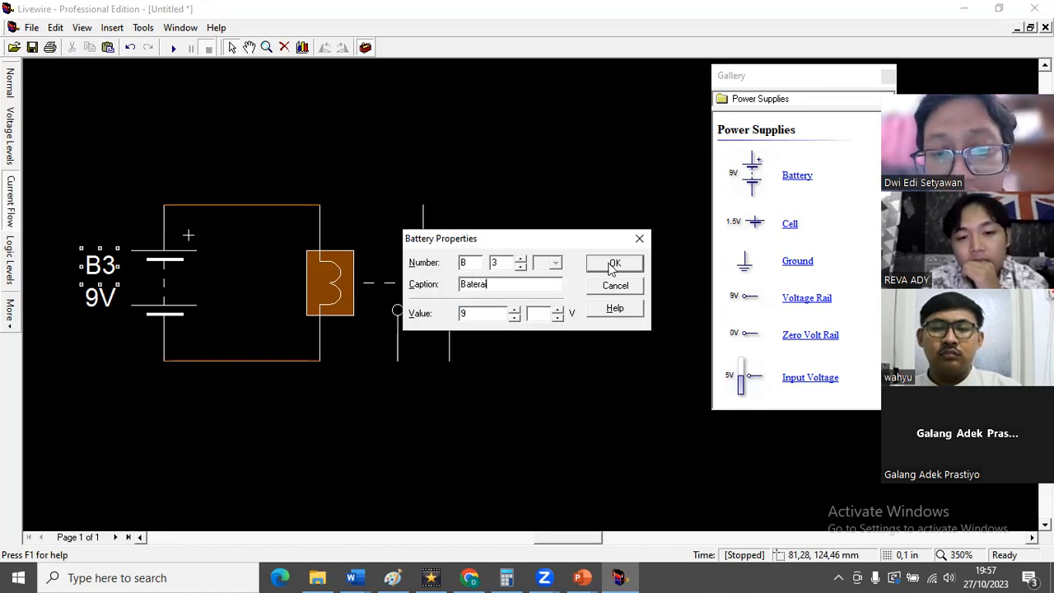
pyautogui.click(614, 265)
pyautogui.click(100, 311)
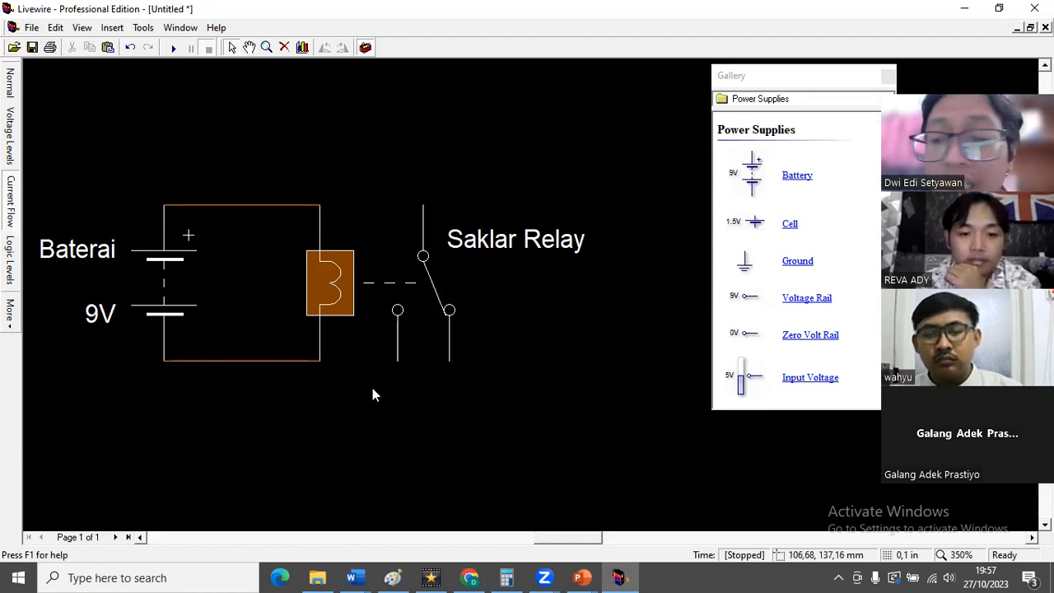
pyautogui.click(108, 318)
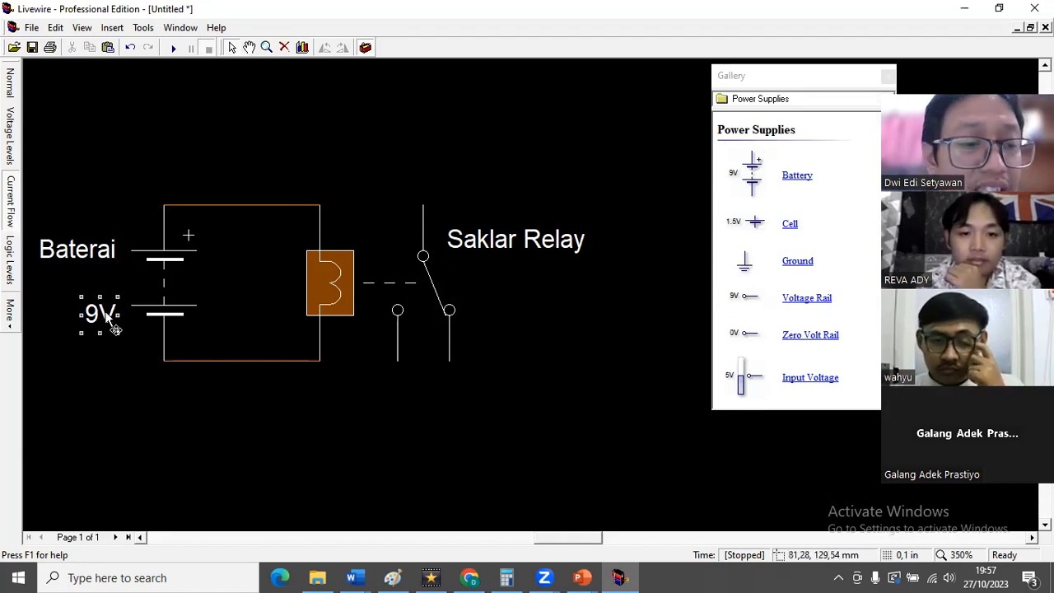
pyautogui.moveTo(109, 319); pyautogui.dragTo(106, 296)
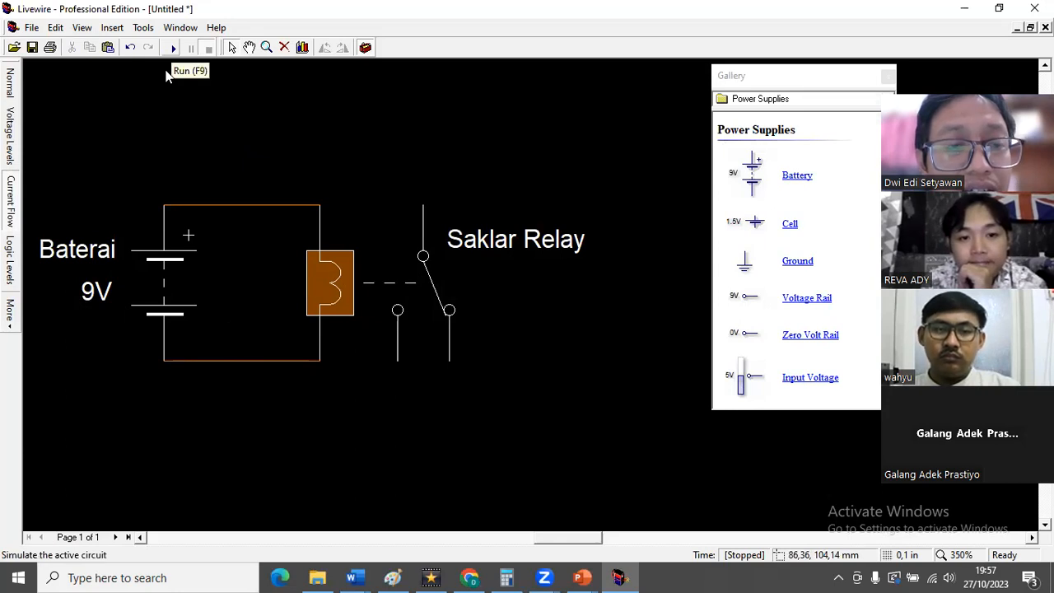
# Step: Simulate the relay circuit to observe how the energised coil moves the contact, and stop the simulation
pyautogui.click(172, 48)
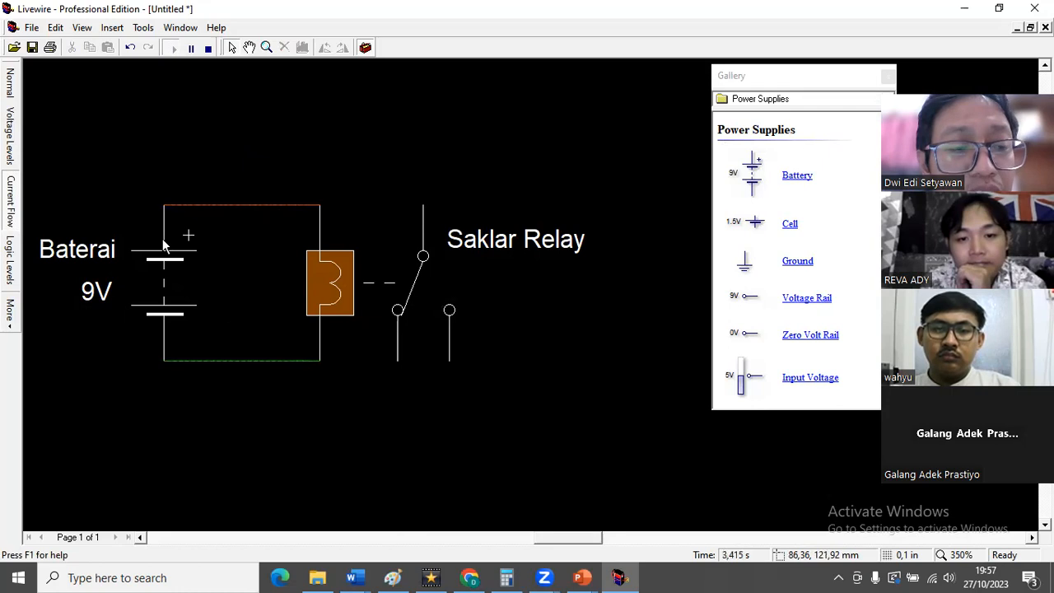
pyautogui.click(266, 47)
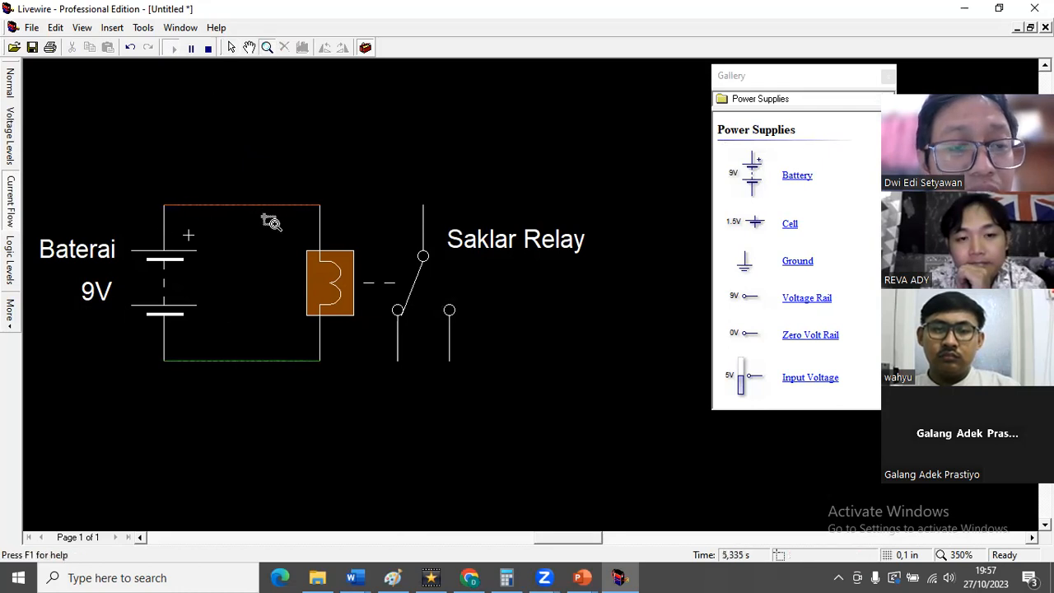
pyautogui.click(271, 220)
pyautogui.moveTo(565, 538); pyautogui.dragTo(557, 542)
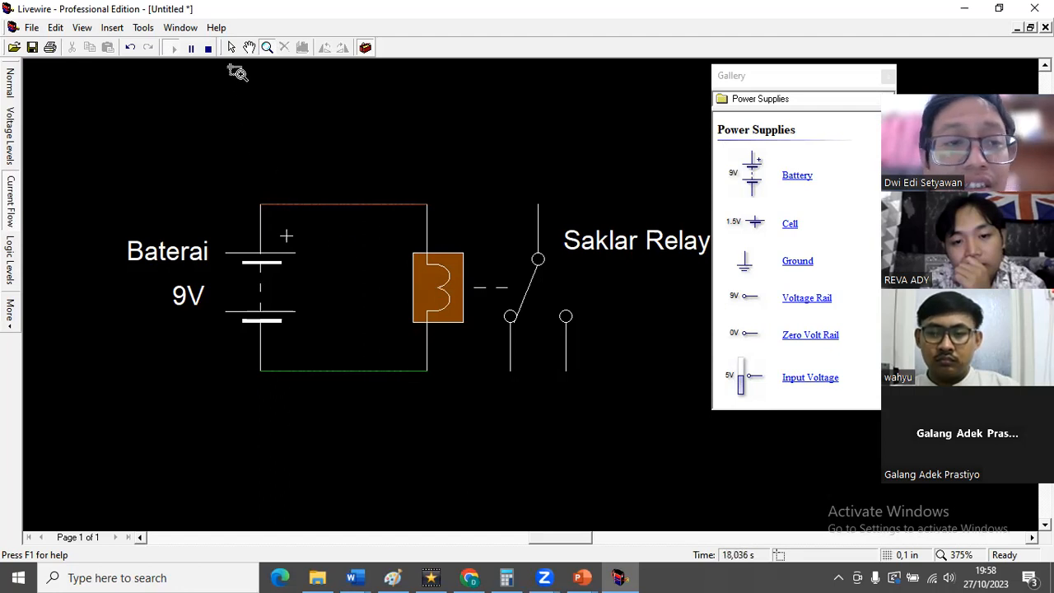
pyautogui.click(208, 48)
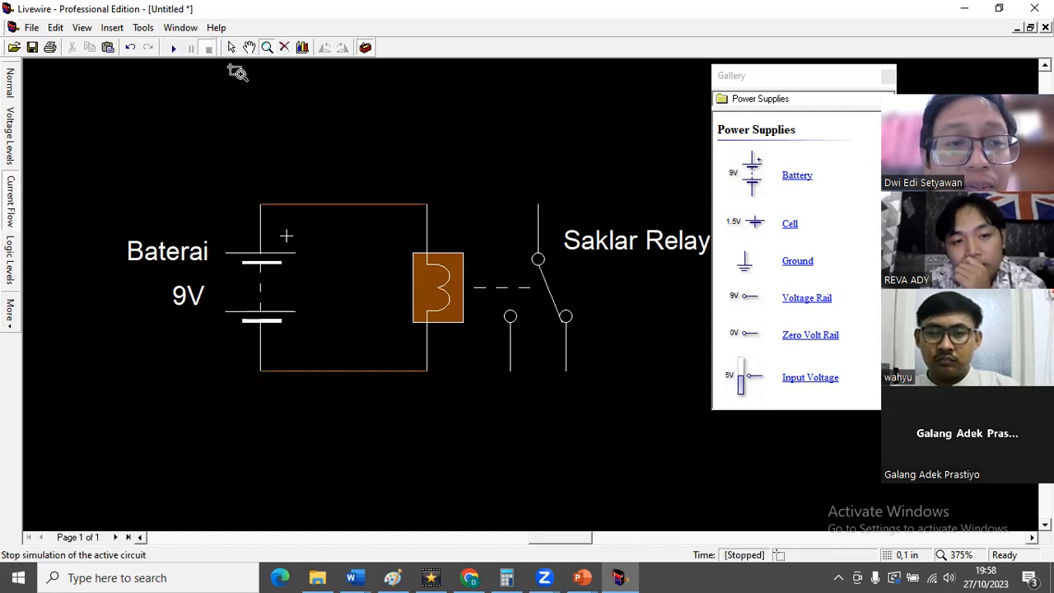
# Step: Restart the simulation and set the battery's value to 0 V while it is running
pyautogui.click(174, 48)
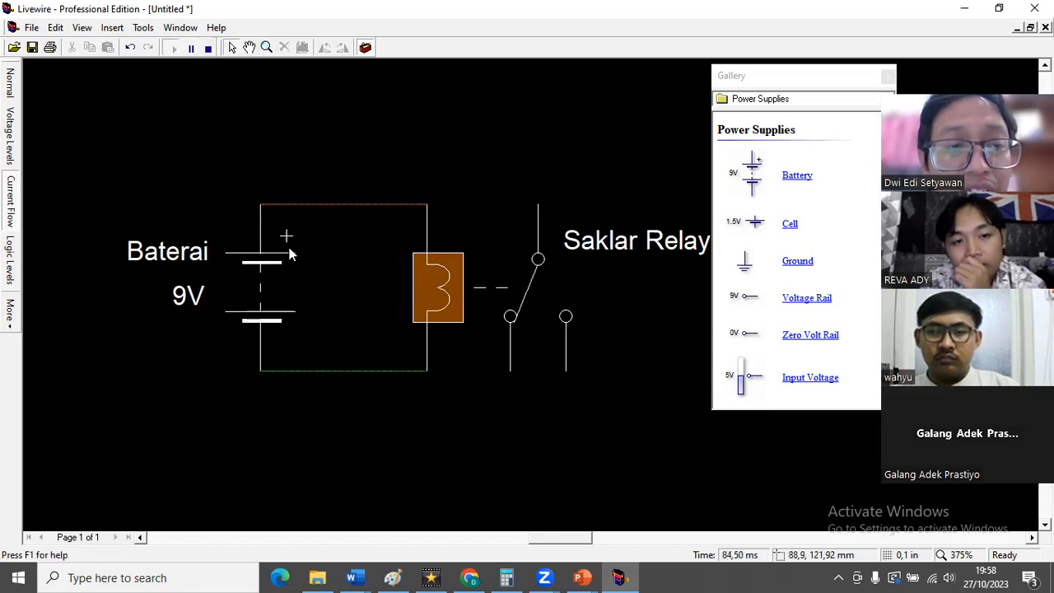
pyautogui.rightClick(256, 284)
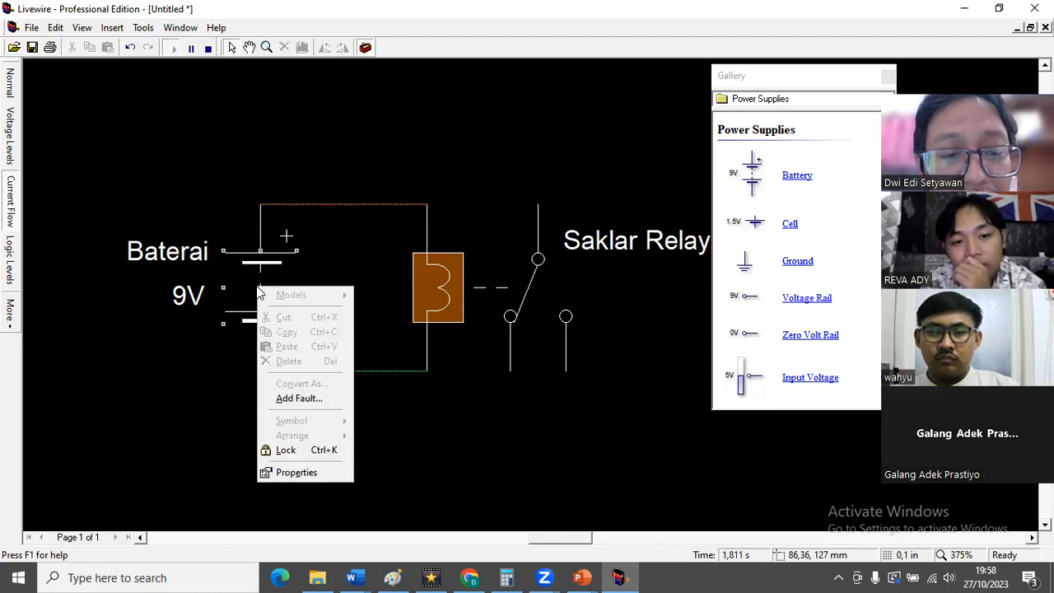
pyautogui.click(304, 472)
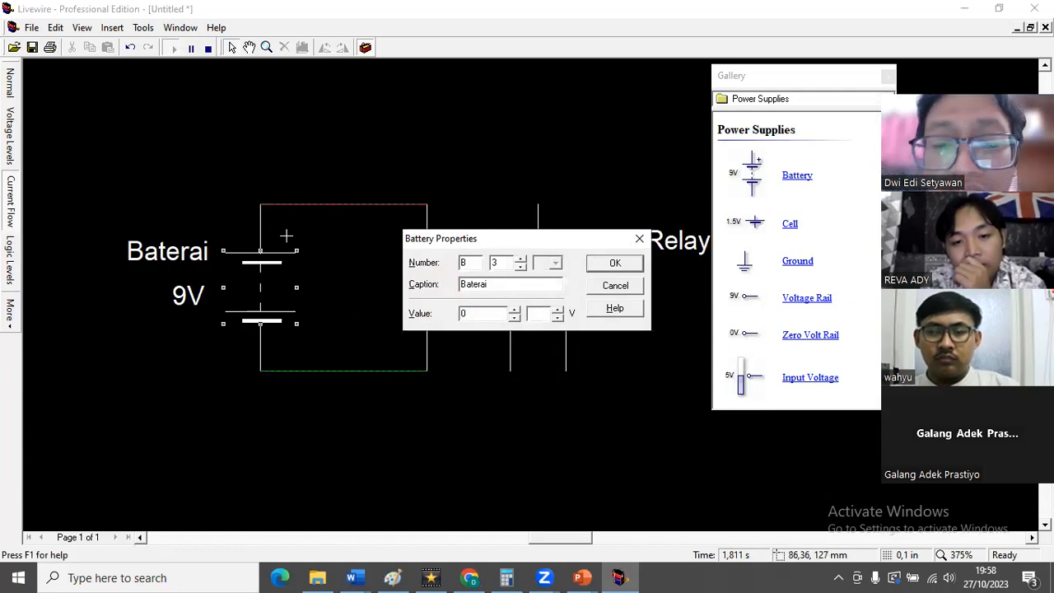
pyautogui.click(614, 263)
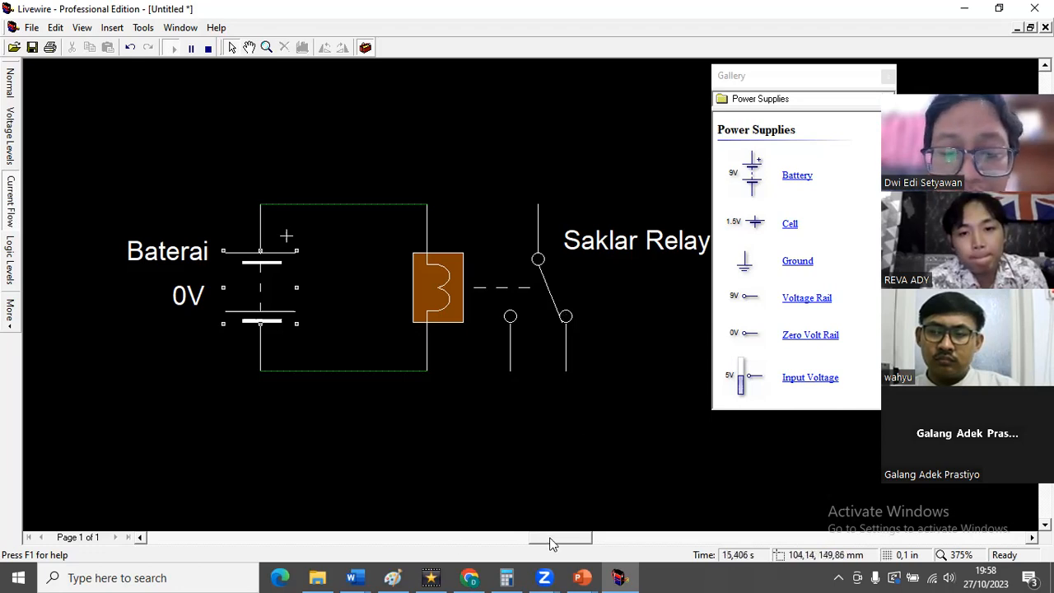
# Step: Place an AC Voltage Source from the Power Supplies to the right of the relay's contacts
pyautogui.moveTo(548, 541); pyautogui.dragTo(564, 541)
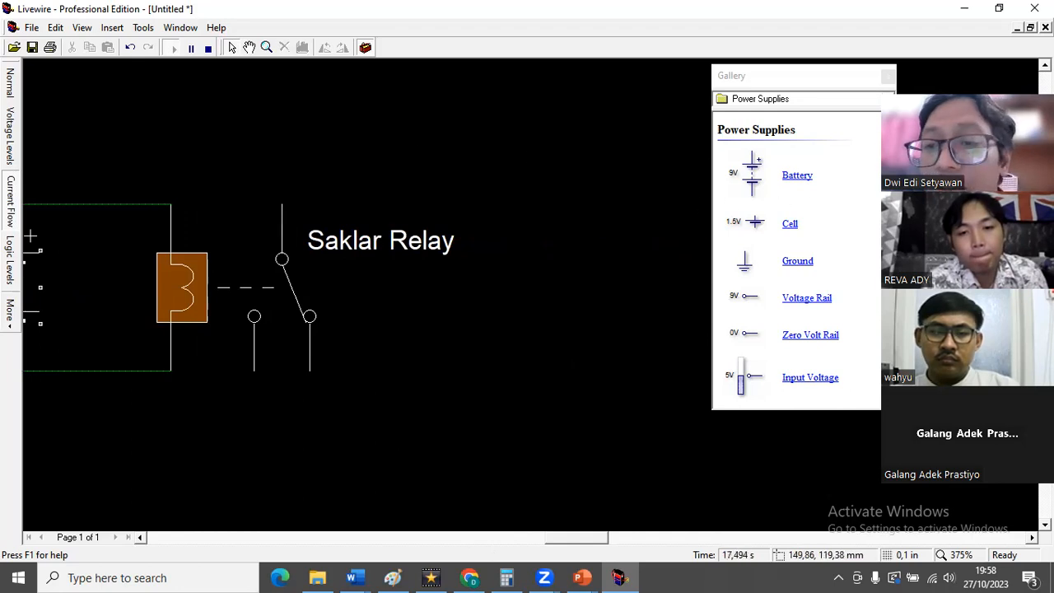
pyautogui.click(795, 98)
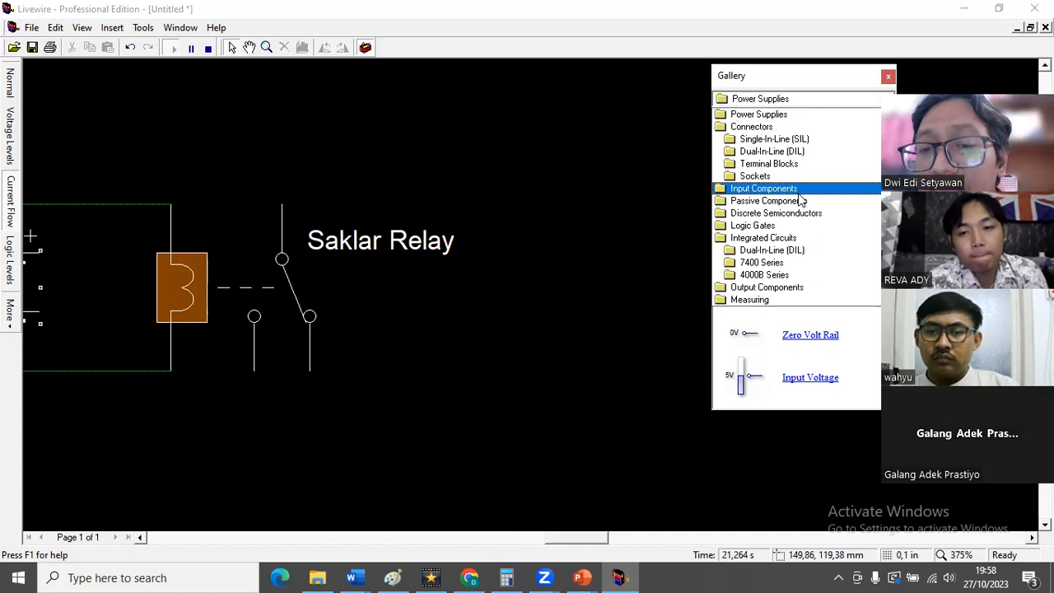
pyautogui.click(763, 189)
pyautogui.click(864, 99)
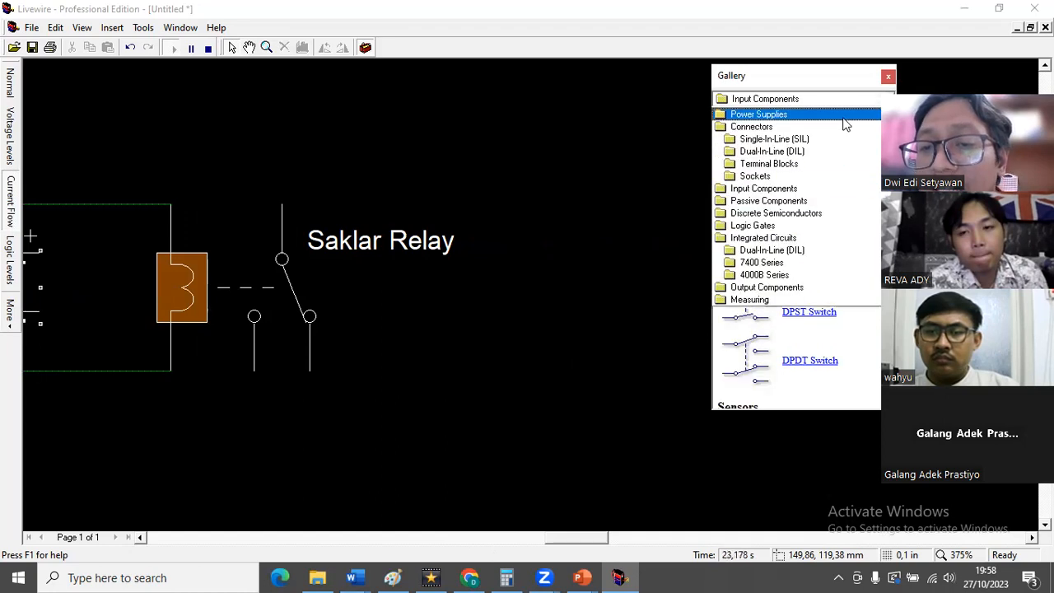
pyautogui.click(846, 115)
pyautogui.scroll(-5, 811, 251)
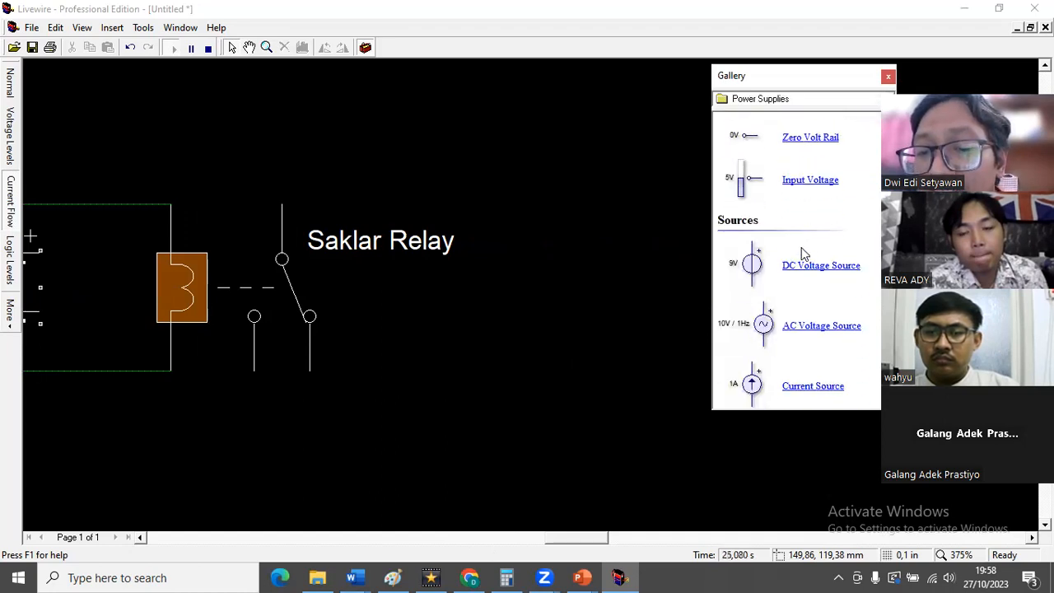
pyautogui.moveTo(765, 255); pyautogui.dragTo(607, 288)
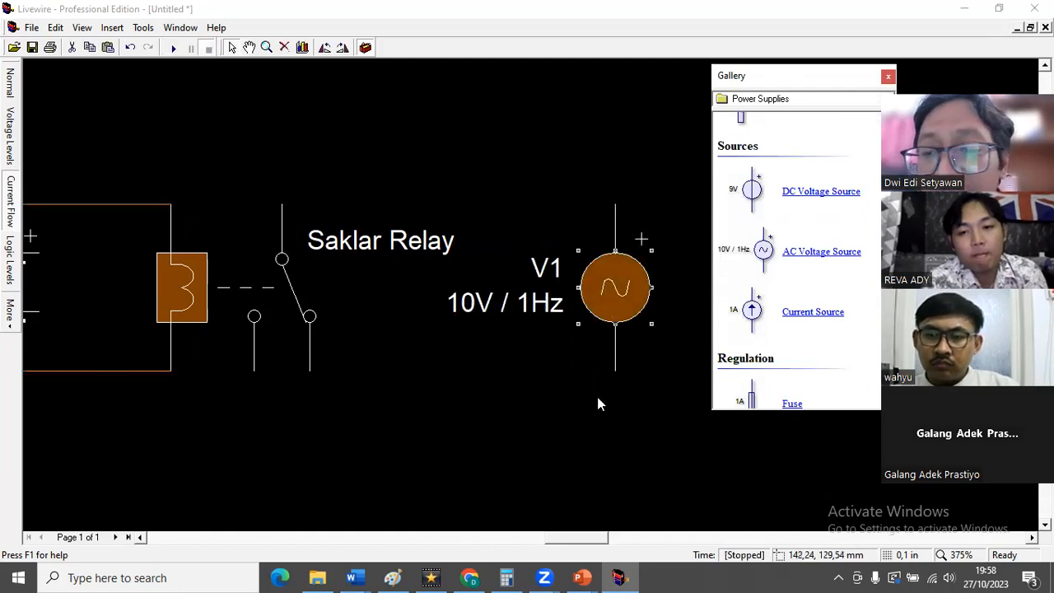
# Step: Set the AC voltage source to 220 V RMS with a frequency of 50 Hz
pyautogui.doubleClick(613, 305)
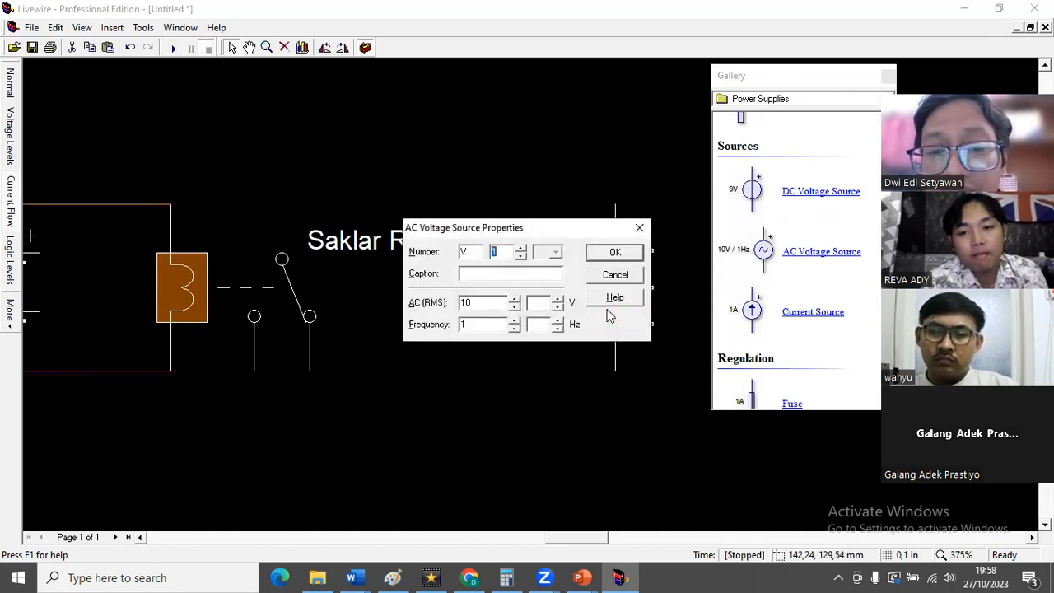
pyautogui.moveTo(474, 302); pyautogui.dragTo(446, 305)
pyautogui.write('22')
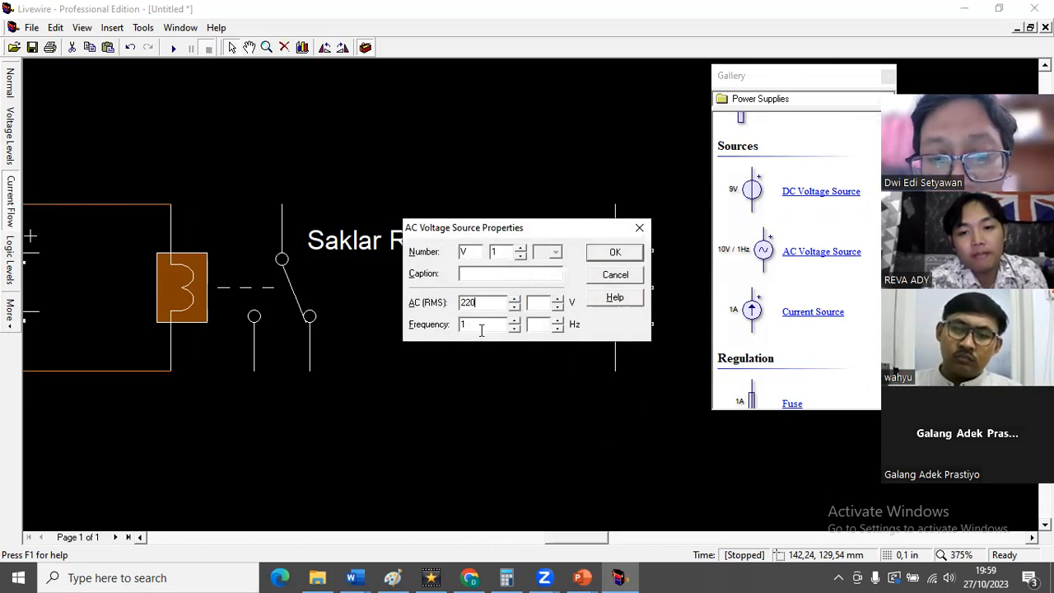
pyautogui.moveTo(481, 329); pyautogui.dragTo(444, 329)
pyautogui.write('50')
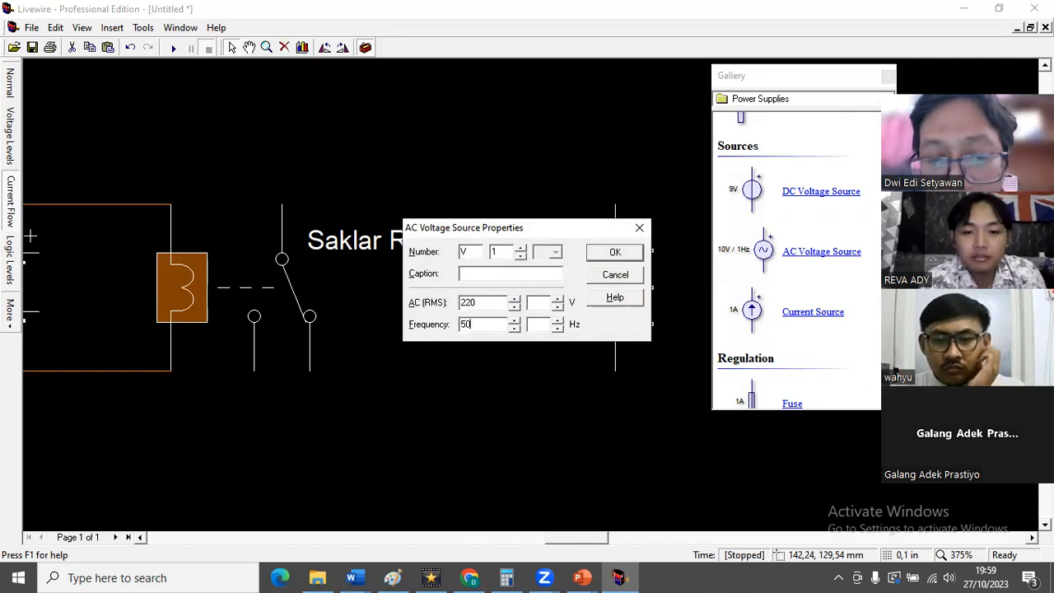
pyautogui.click(616, 251)
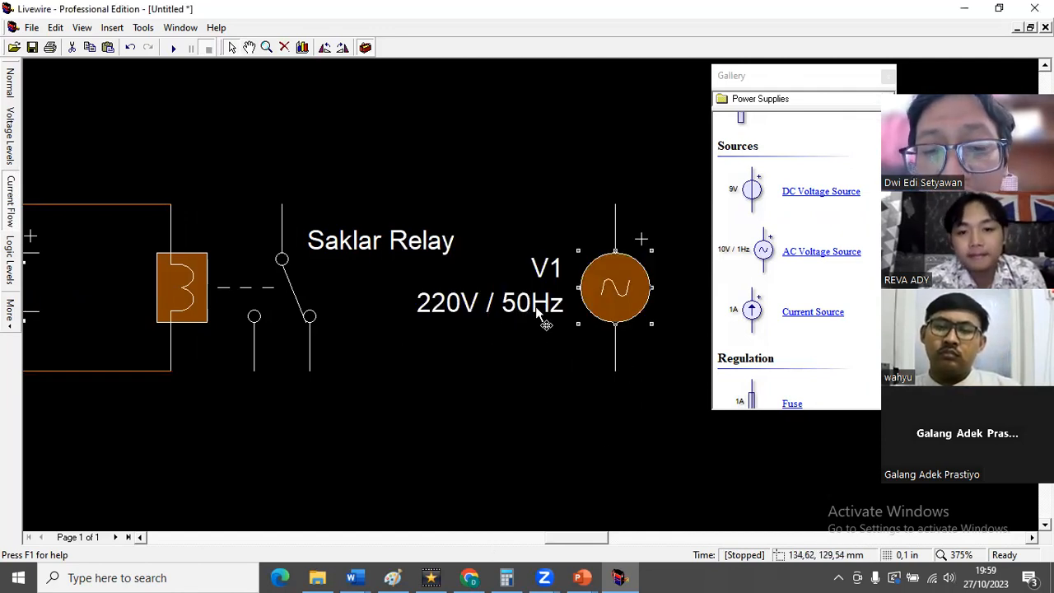
# Step: Caption the AC source "Listrik PLN", remove its V1 label, and stack the caption just above the 220V / 50Hz label beside the source
pyautogui.doubleClick(616, 287)
pyautogui.click(495, 273)
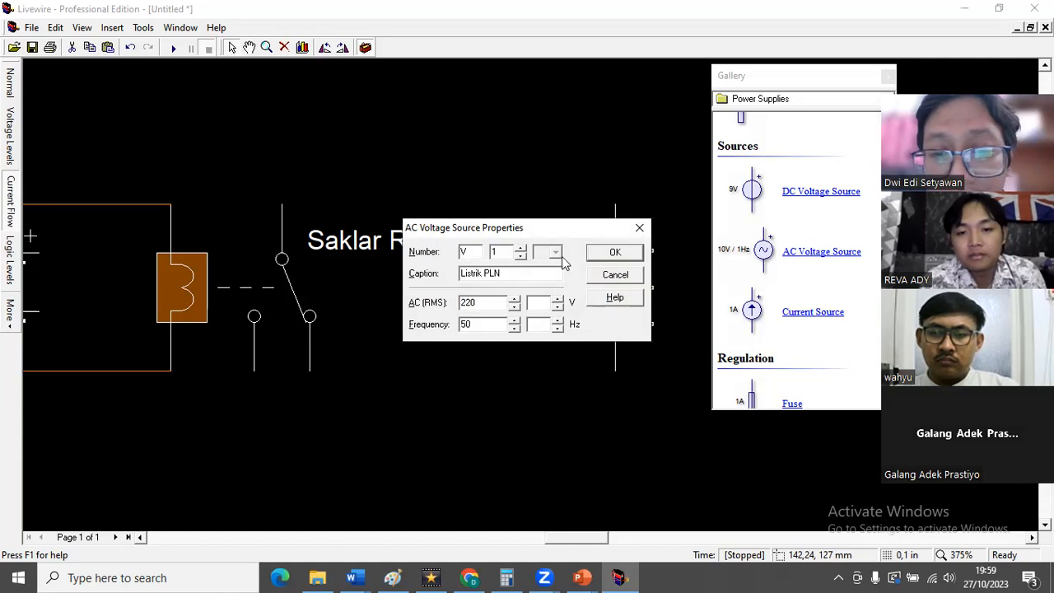
pyautogui.click(598, 253)
pyautogui.click(537, 283)
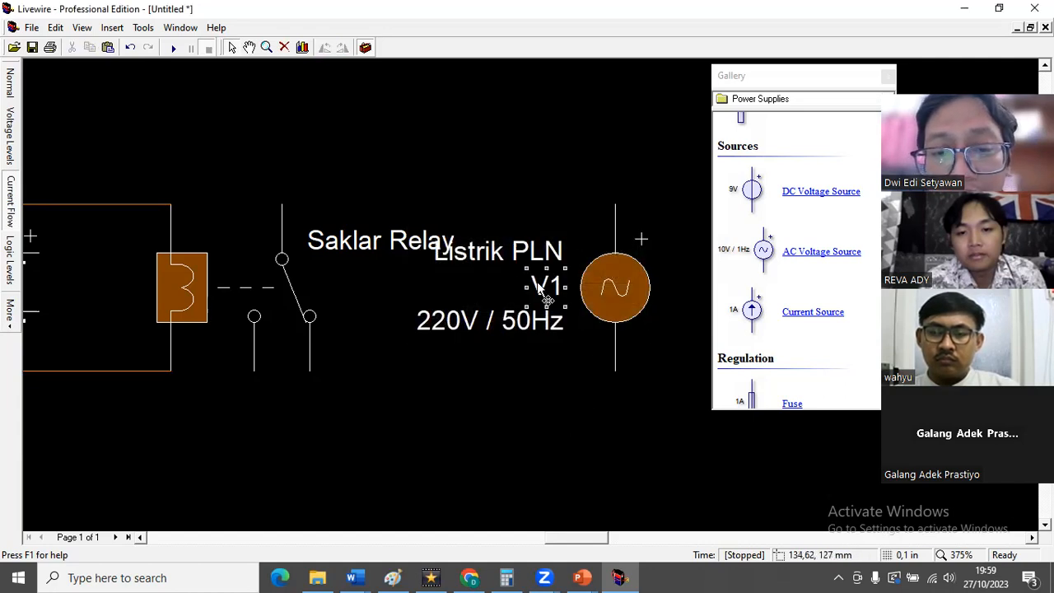
pyautogui.press('Delete')
pyautogui.click(504, 349)
pyautogui.moveTo(505, 350); pyautogui.dragTo(533, 380)
pyautogui.moveTo(512, 250); pyautogui.dragTo(523, 324)
pyautogui.click(496, 441)
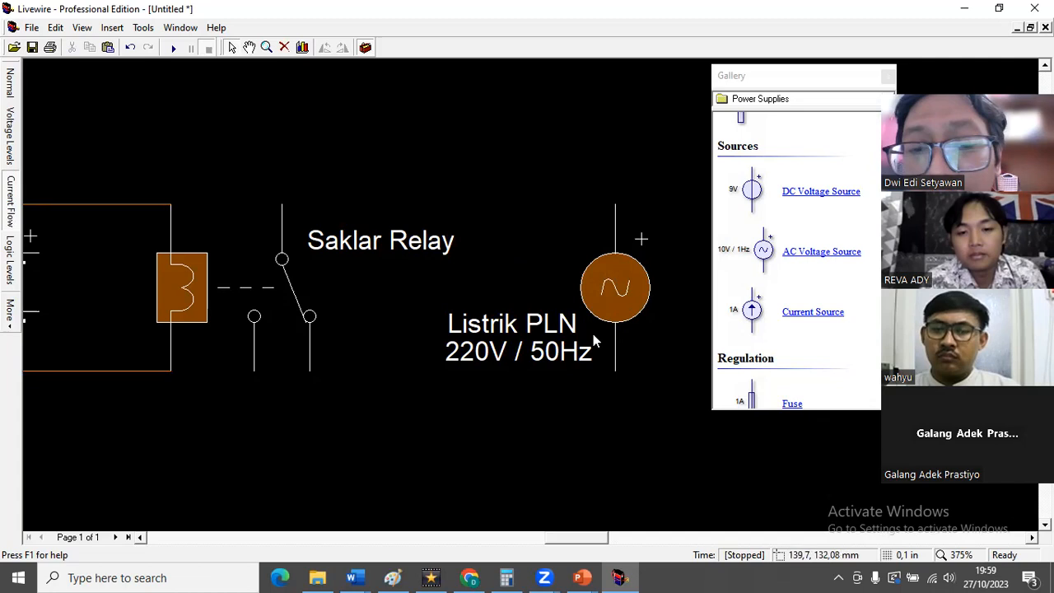
# Step: Place a Signal Lamp from the Output Components above and between the relay contacts and the AC source, and remove its BL4 label
pyautogui.scroll(5, 790, 264)
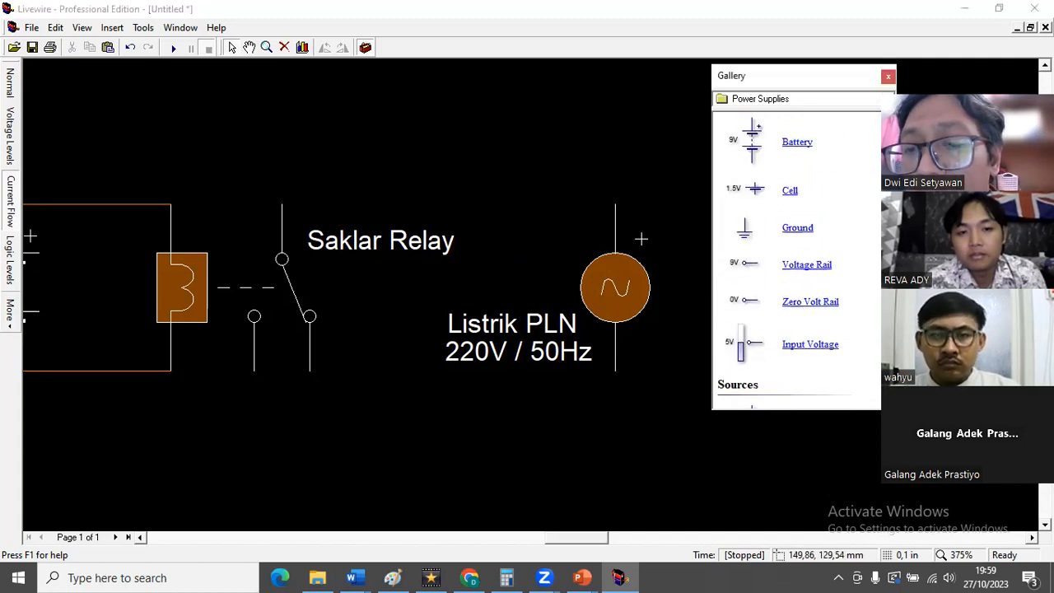
pyautogui.scroll(-5, 875, 306)
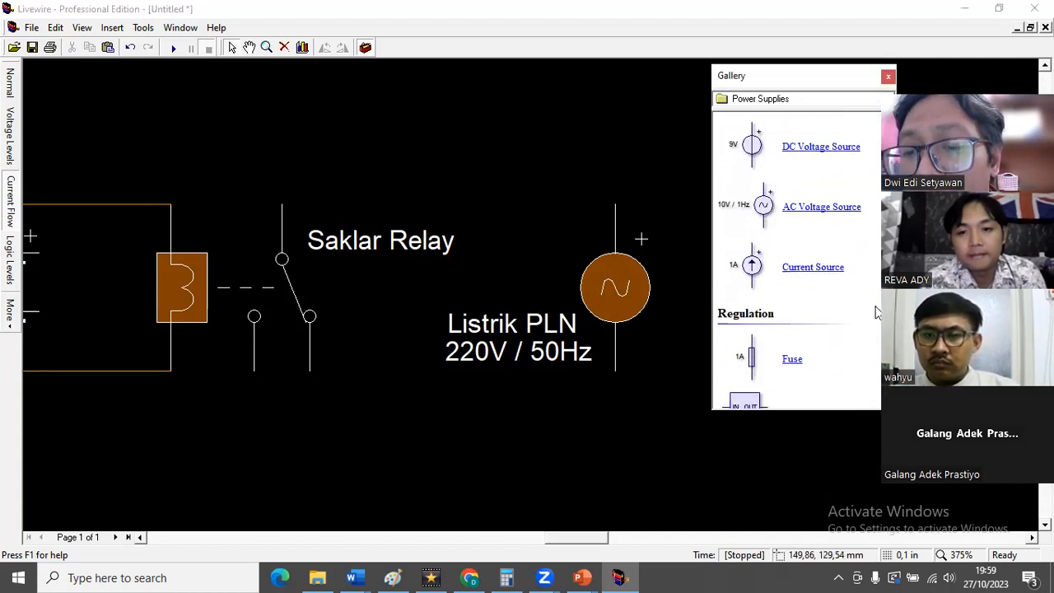
pyautogui.scroll(6, 877, 247)
pyautogui.click(790, 98)
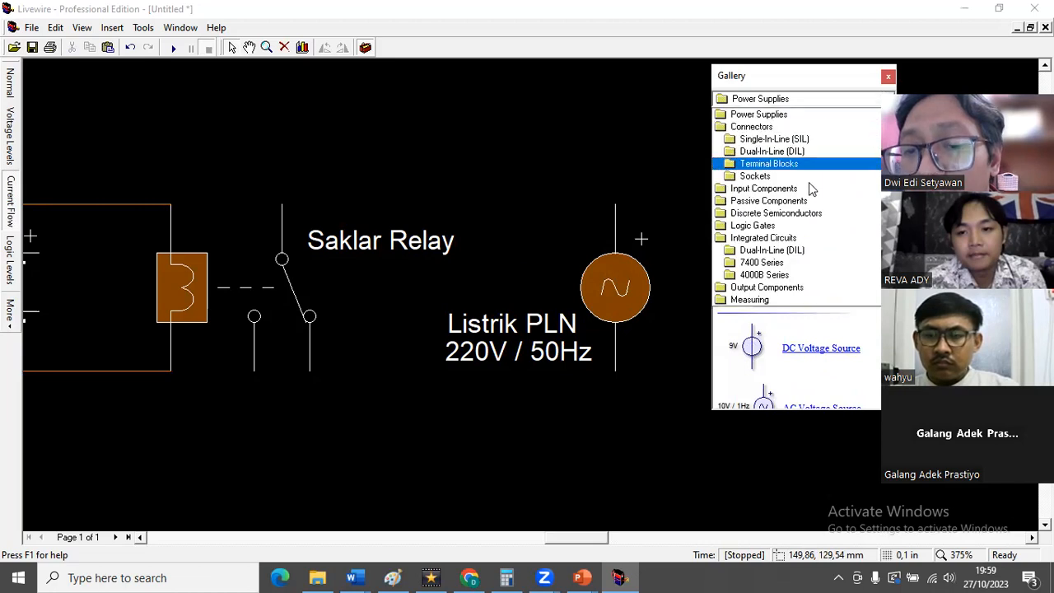
pyautogui.click(781, 287)
pyautogui.moveTo(755, 186); pyautogui.dragTo(439, 128)
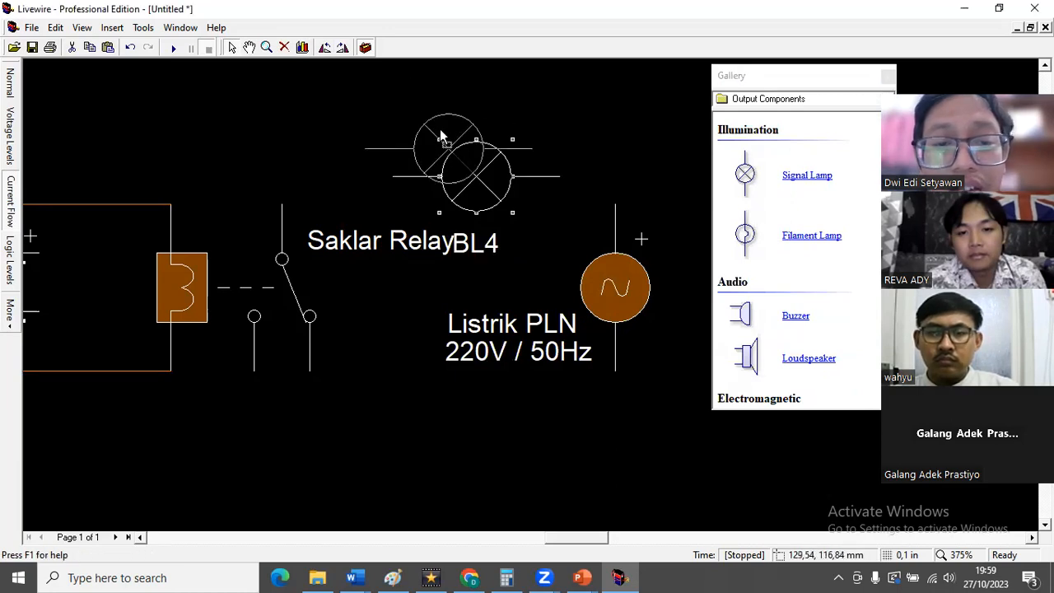
pyautogui.click(529, 207)
pyautogui.click(458, 215)
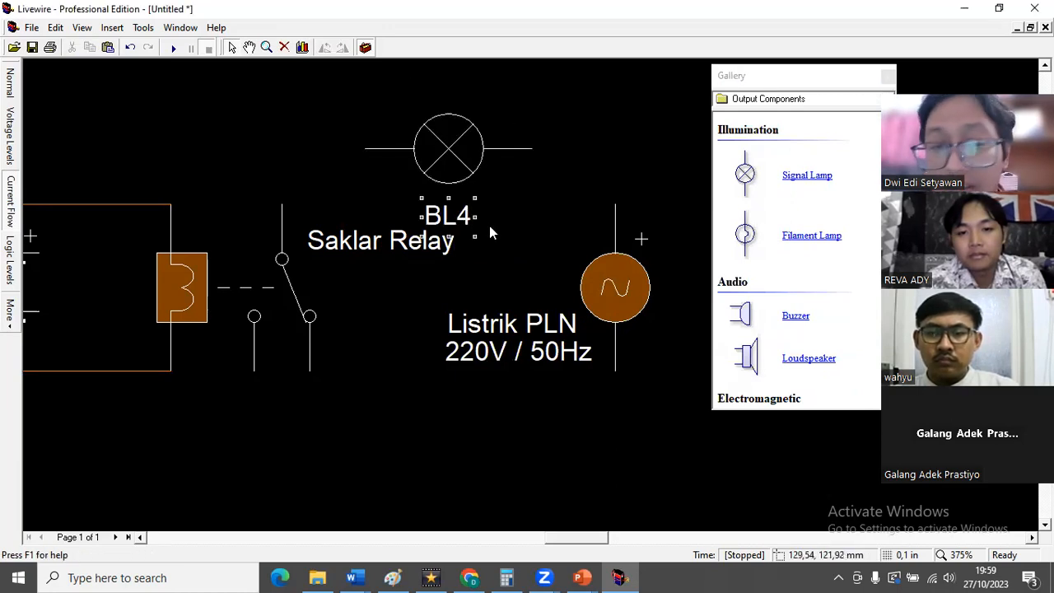
pyautogui.press('Delete')
# Step: Set the signal lamp's caption to "Lampu" and move it to the upper right of the lamp
pyautogui.doubleClick(458, 169)
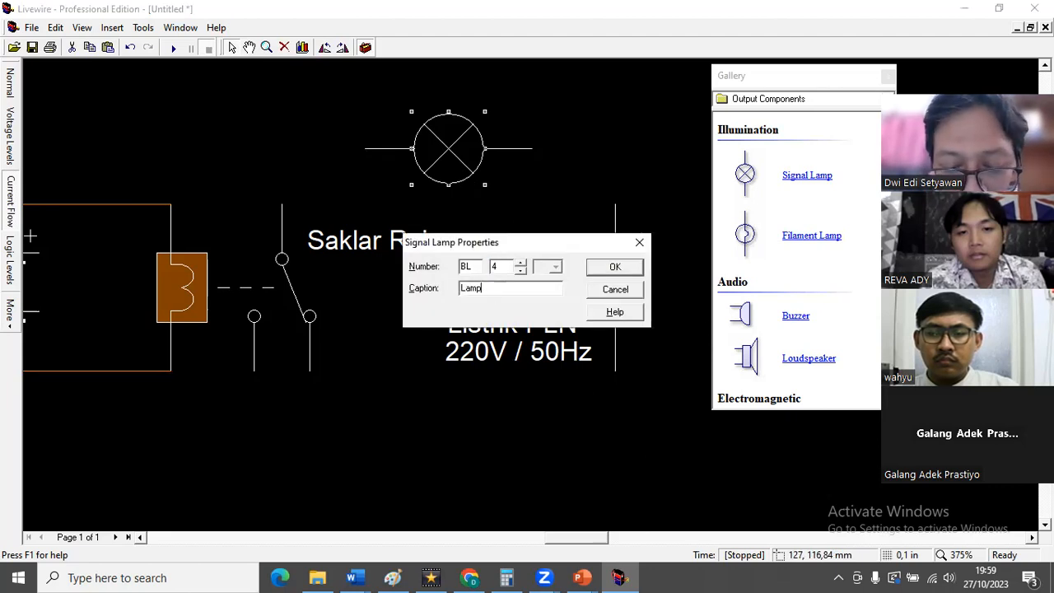
pyautogui.click(613, 267)
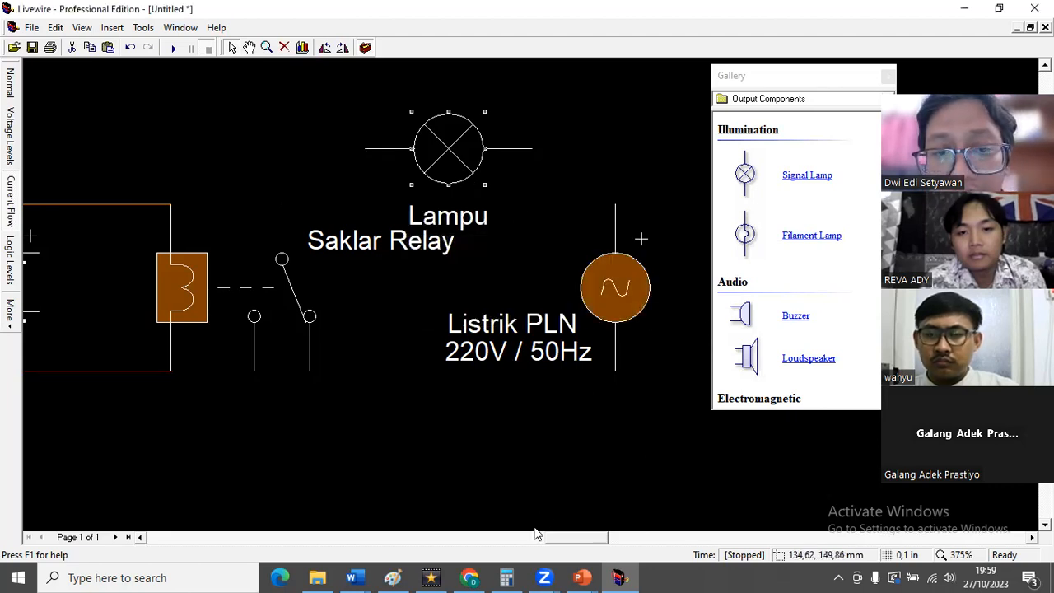
pyautogui.click(455, 231)
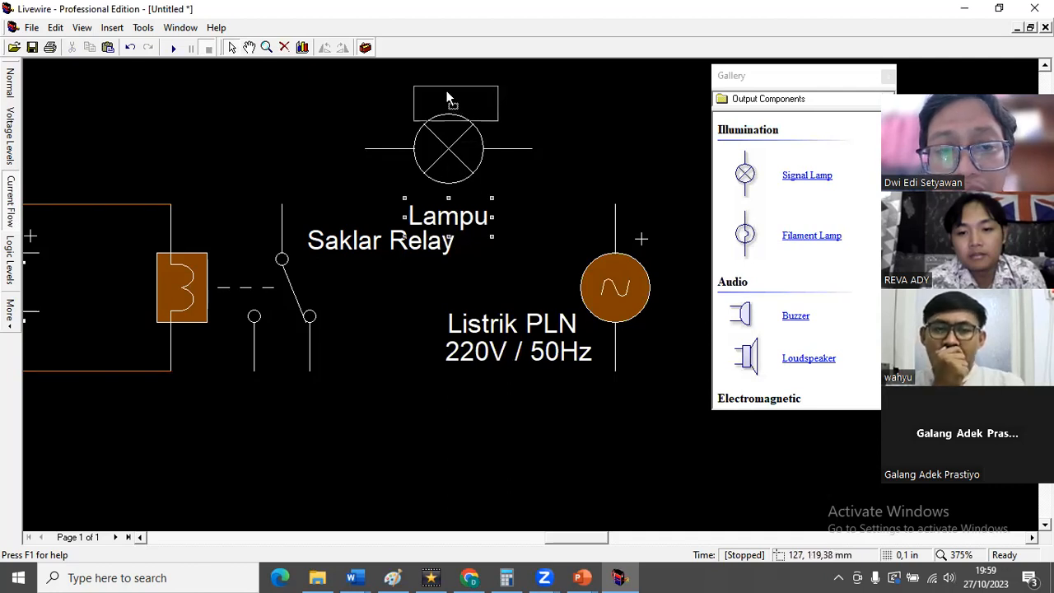
pyautogui.moveTo(447, 93); pyautogui.dragTo(526, 93)
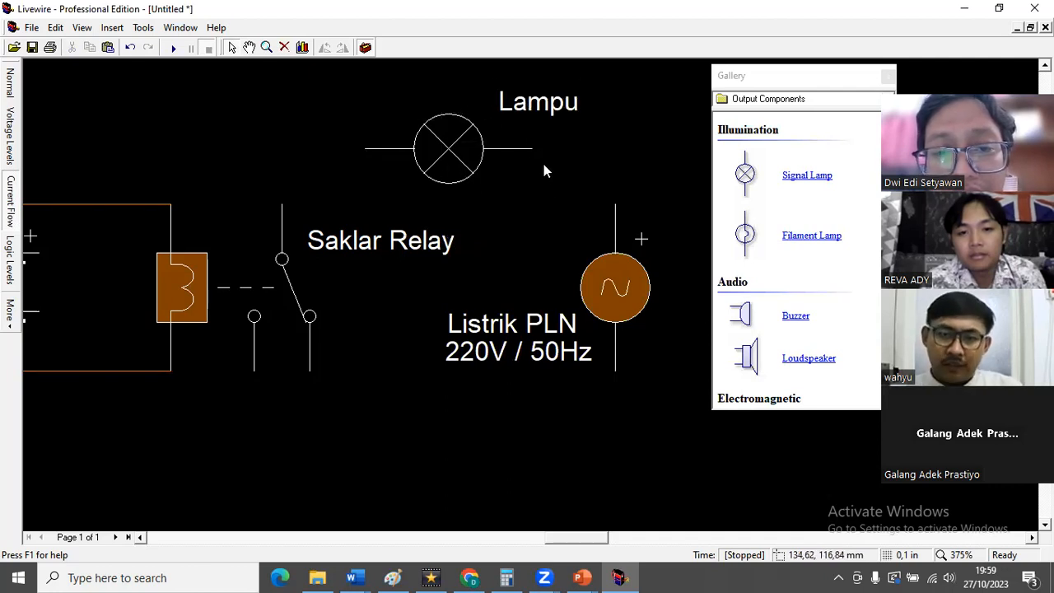
# Step: Wire the lamp between the AC source's upper terminal and the relay's common contact, and connect the relay's left contact to the source's lower terminal
pyautogui.moveTo(532, 148); pyautogui.dragTo(616, 205)
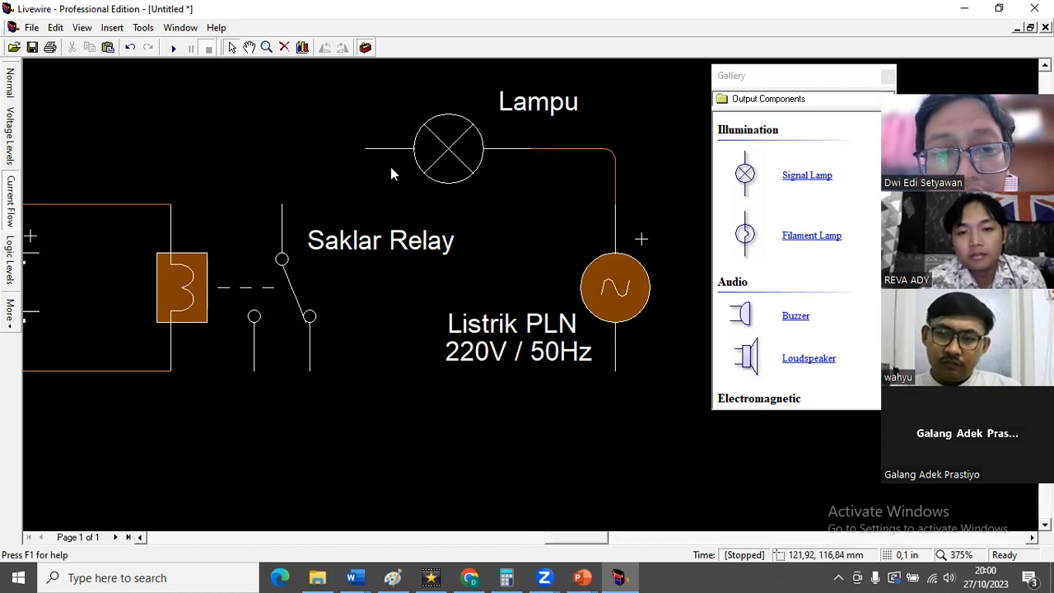
pyautogui.moveTo(364, 152); pyautogui.dragTo(282, 203)
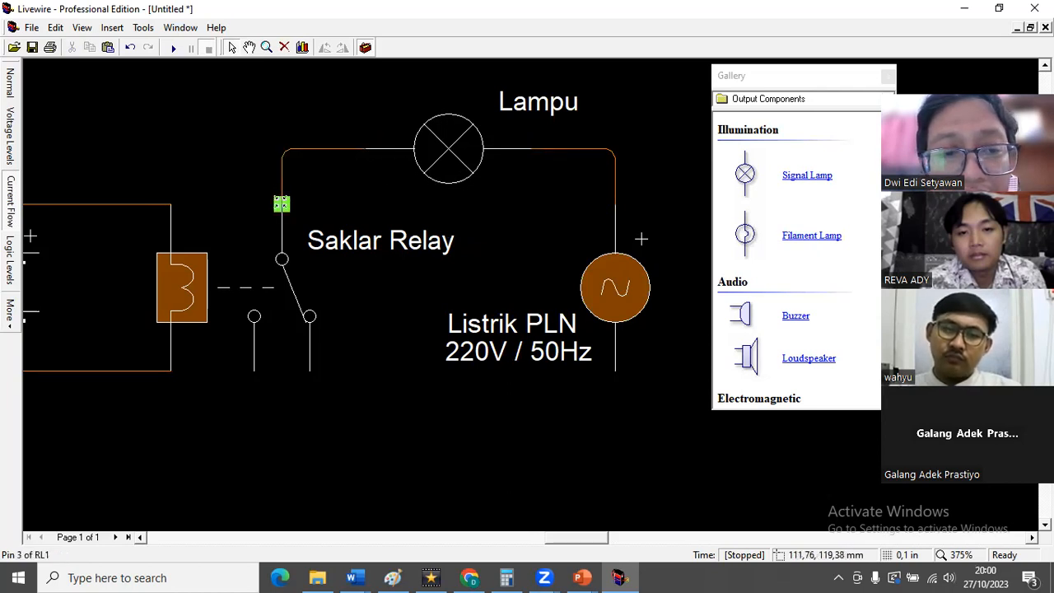
pyautogui.moveTo(255, 369); pyautogui.dragTo(615, 371)
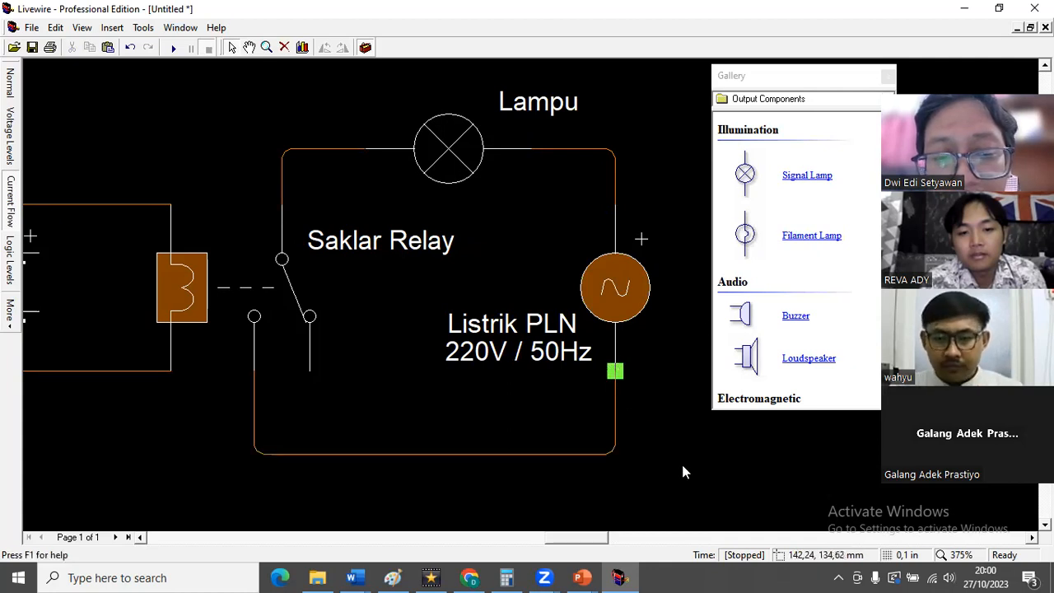
# Step: Fit the whole relay and lamp circuit in view and simulate it with the battery at 0 V
pyautogui.moveTo(586, 537)
pyautogui.mouseDown()
pyautogui.moveTo(582, 548)
pyautogui.moveTo(568, 536)
pyautogui.mouseUp()
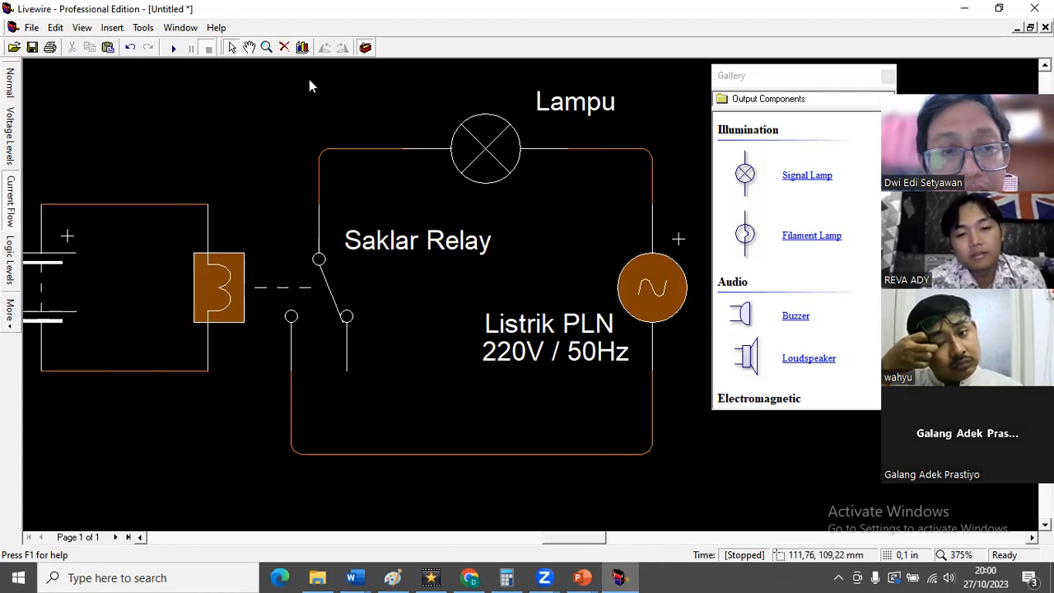
pyautogui.click(266, 47)
pyautogui.rightClick(366, 173)
pyautogui.rightClick(367, 174)
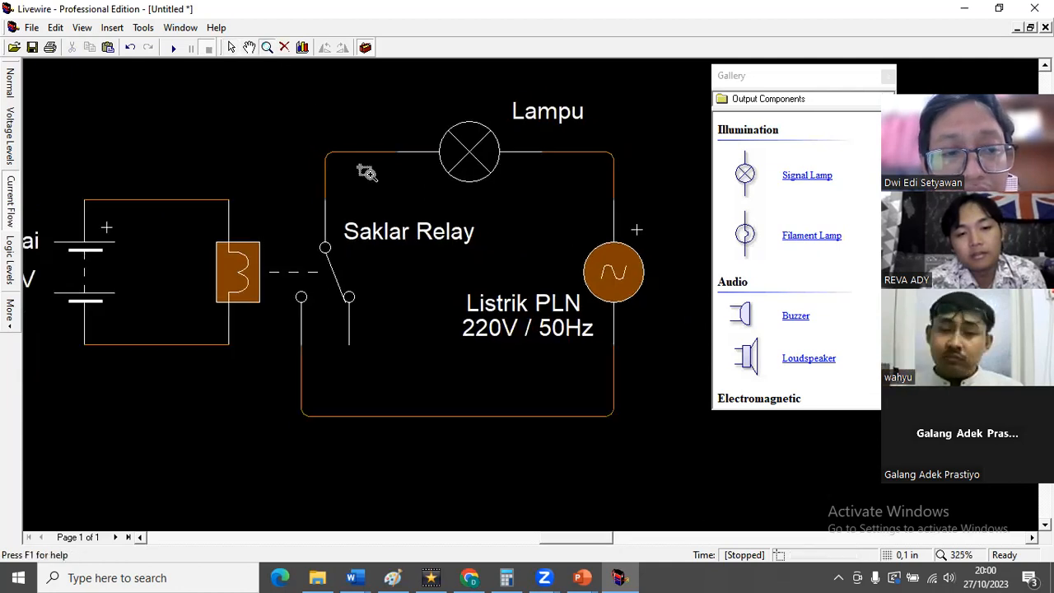
pyautogui.moveTo(572, 540); pyautogui.dragTo(568, 544)
pyautogui.rightClick(371, 311)
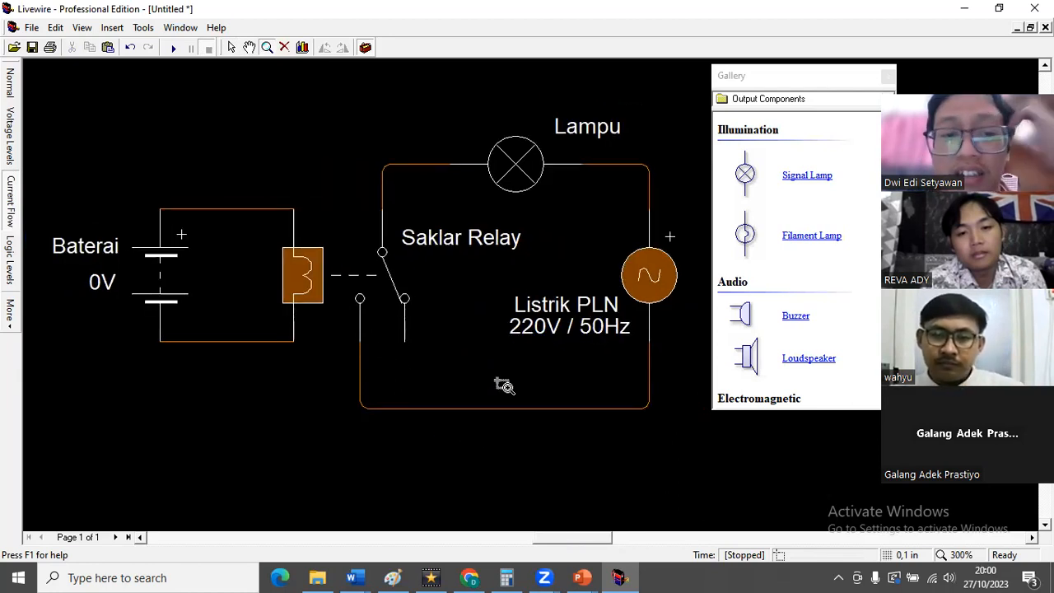
pyautogui.click(174, 47)
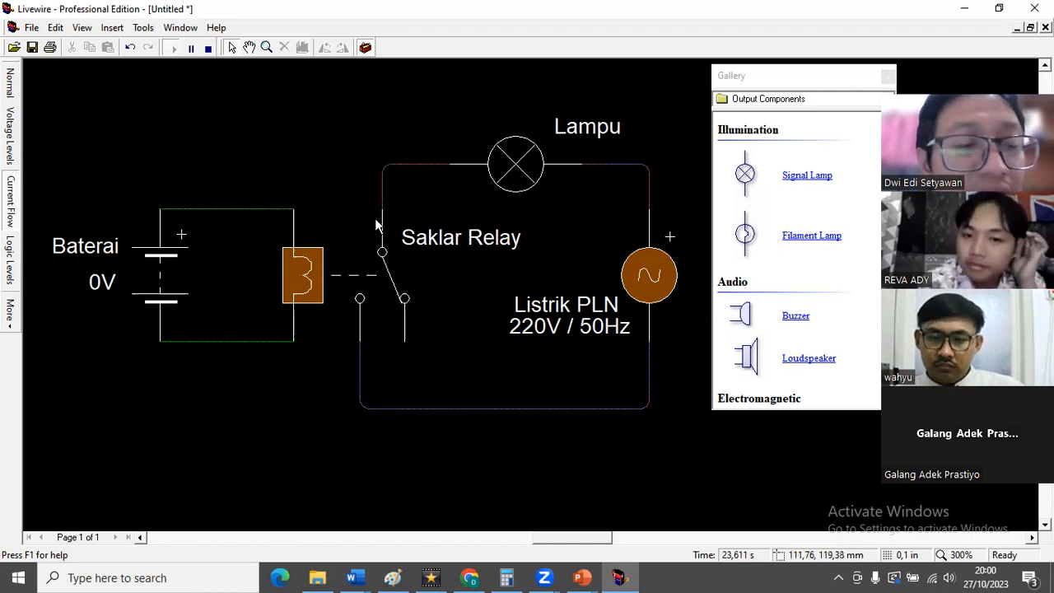
# Step: Set the battery's value to 9 V and run the simulation again to observe the relay and lamp
pyautogui.doubleClick(161, 290)
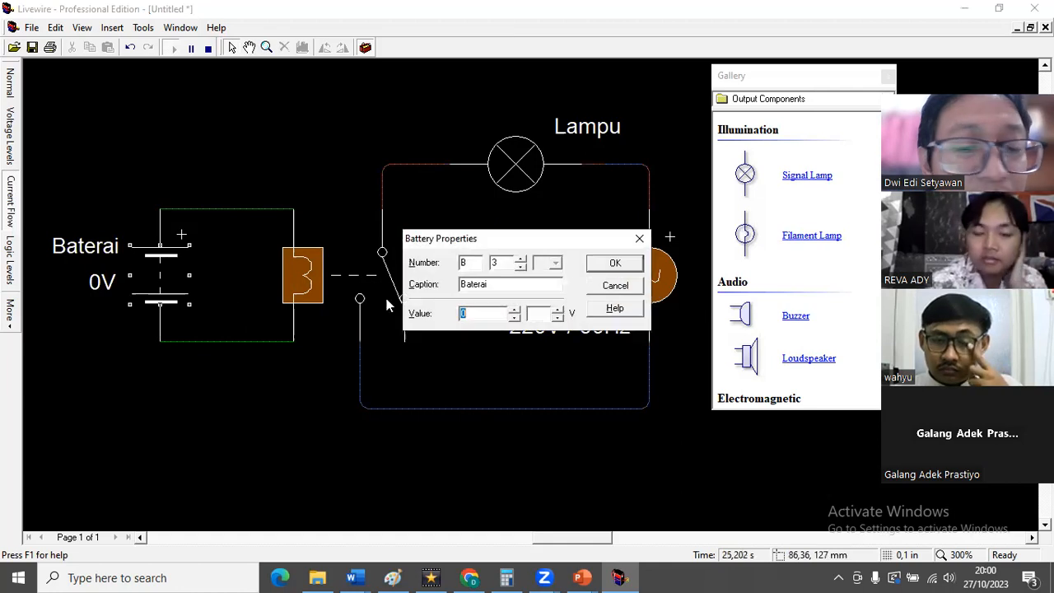
pyautogui.write('9')
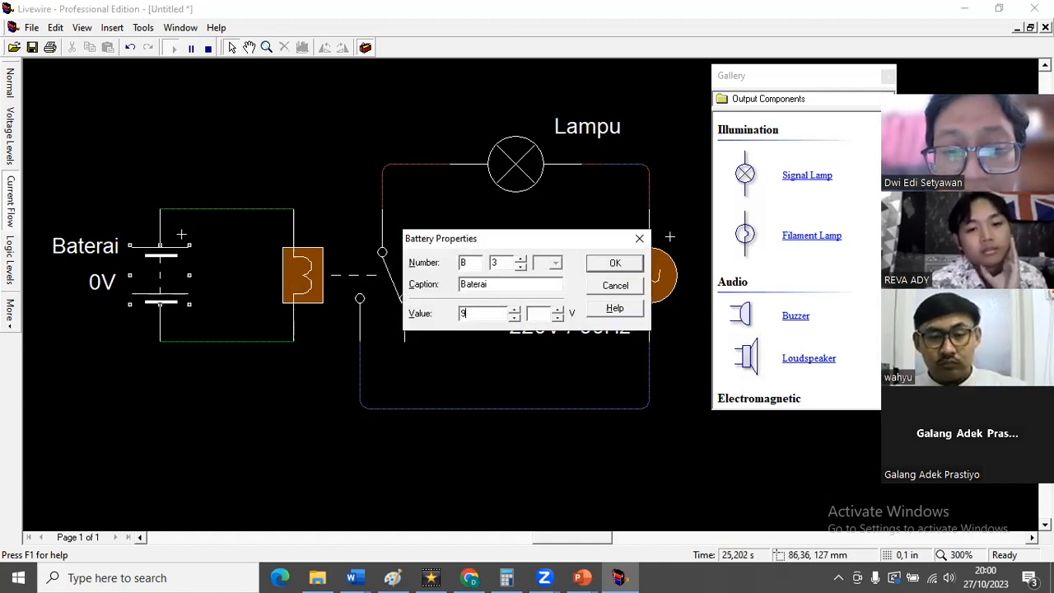
pyautogui.click(613, 265)
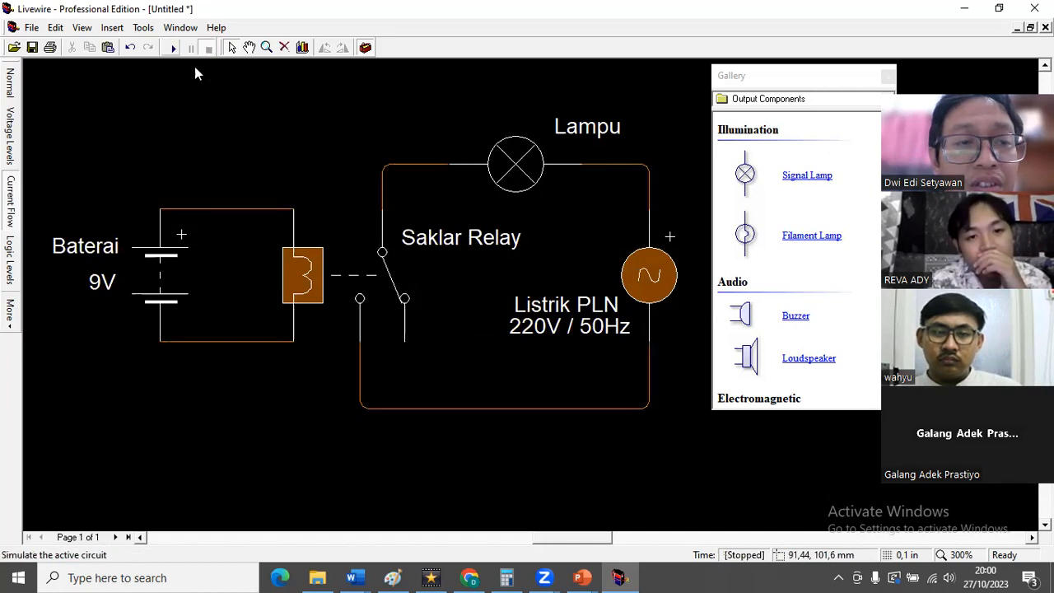
pyautogui.click(173, 48)
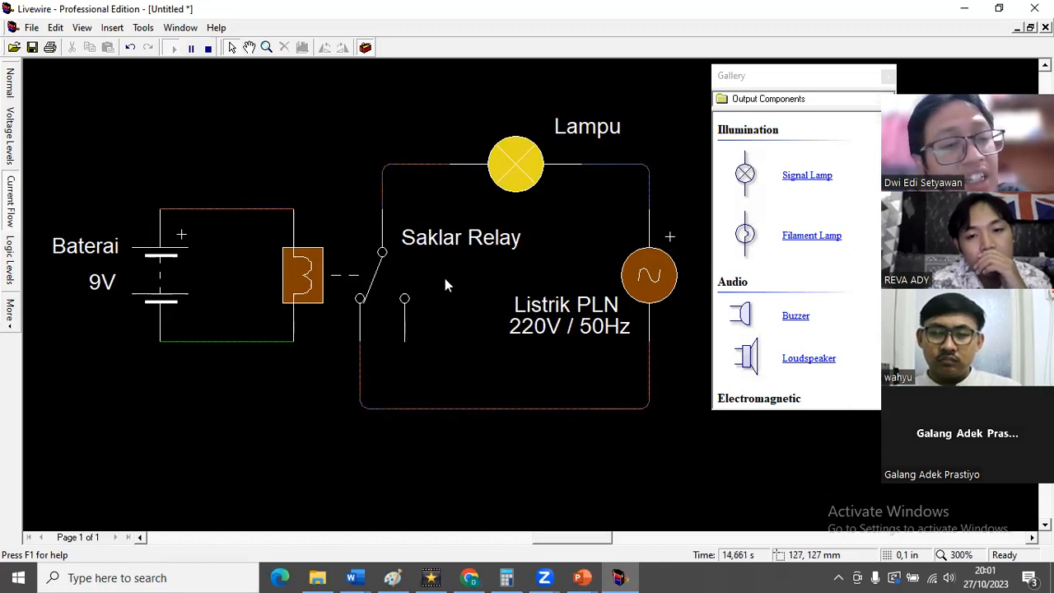
pyautogui.moveTo(159, 250)
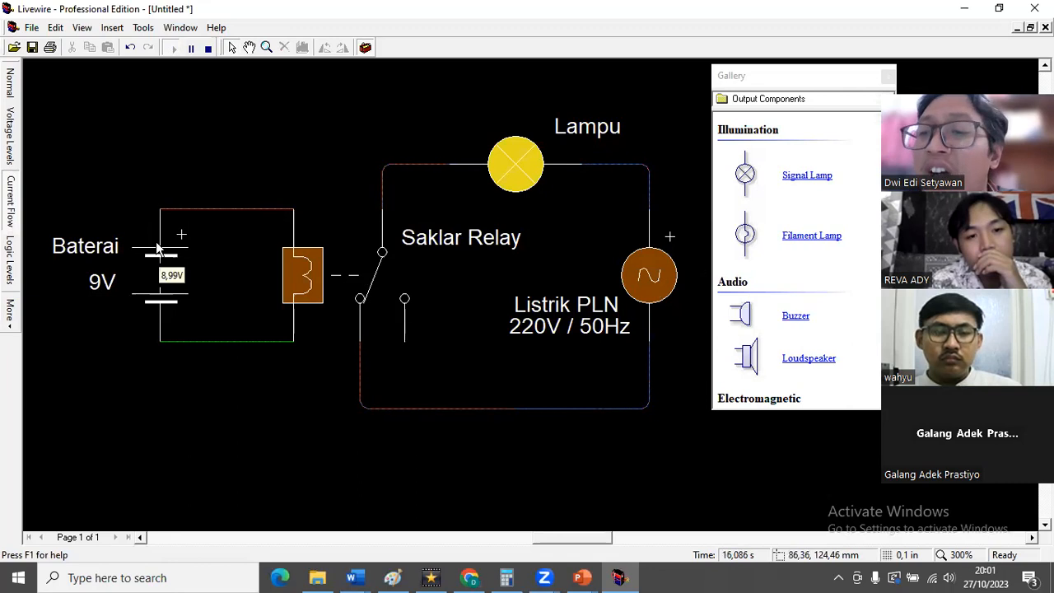
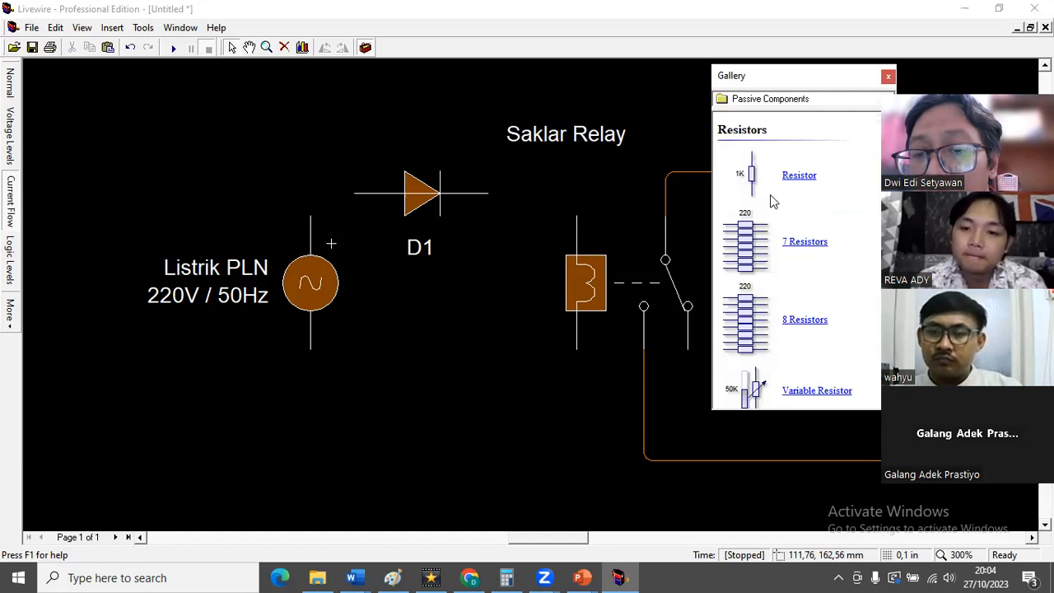
# Step: Place an Electrolytic Capacitor between the diode and the relay coil, and wire the AC source, diode, capacitor and coil together
pyautogui.moveTo(766, 304); pyautogui.dragTo(491, 295)
pyautogui.moveTo(311, 348); pyautogui.dragTo(576, 348)
pyautogui.moveTo(309, 215)
pyautogui.mouseDown()
pyautogui.moveTo(354, 191)
pyautogui.moveTo(487, 193)
pyautogui.moveTo(488, 217)
pyautogui.mouseUp()
pyautogui.moveTo(575, 214)
pyautogui.mouseDown()
pyautogui.moveTo(576, 195)
pyautogui.moveTo(488, 194)
pyautogui.mouseUp()
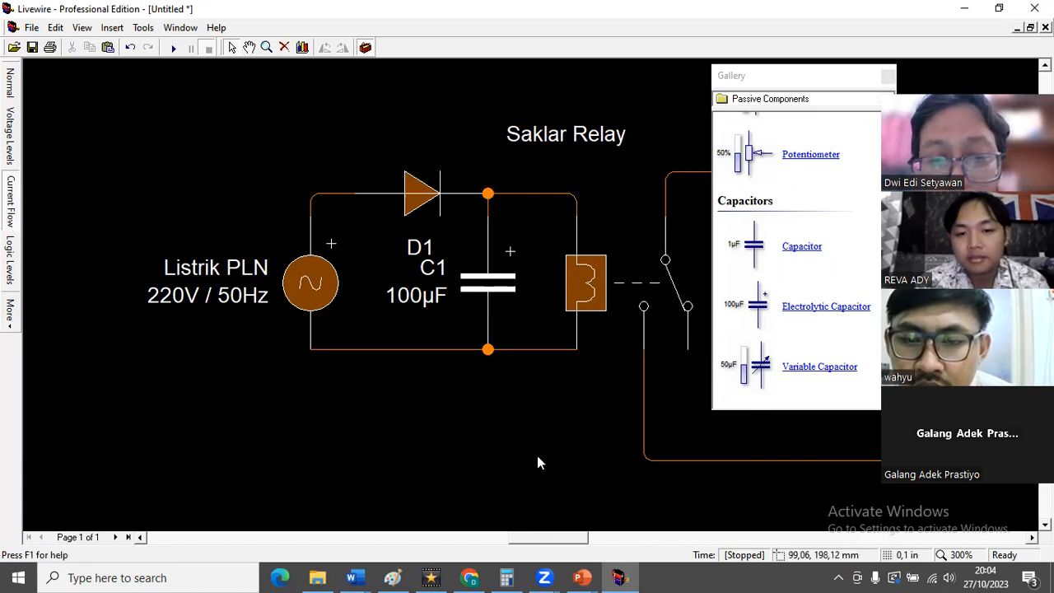
# Step: Bring the whole rectifier and relay circuit into view, simulate it to check the lamp, and stop the simulation
pyautogui.click(266, 47)
pyautogui.rightClick(412, 351)
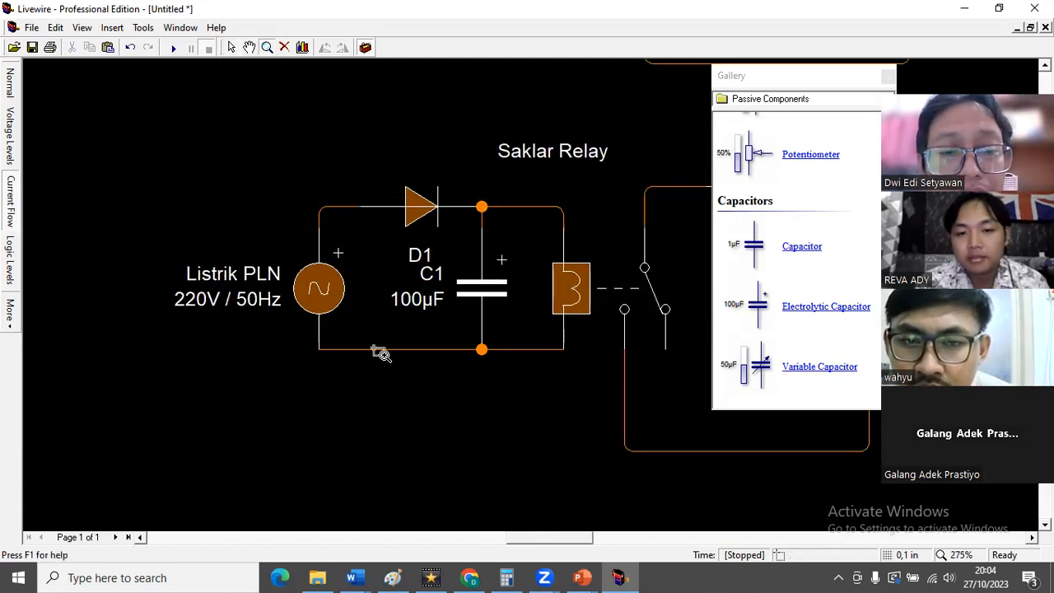
pyautogui.rightClick(367, 349)
pyautogui.moveTo(569, 537); pyautogui.dragTo(586, 535)
pyautogui.scroll(-1, 546, 424)
pyautogui.scroll(1, 552, 425)
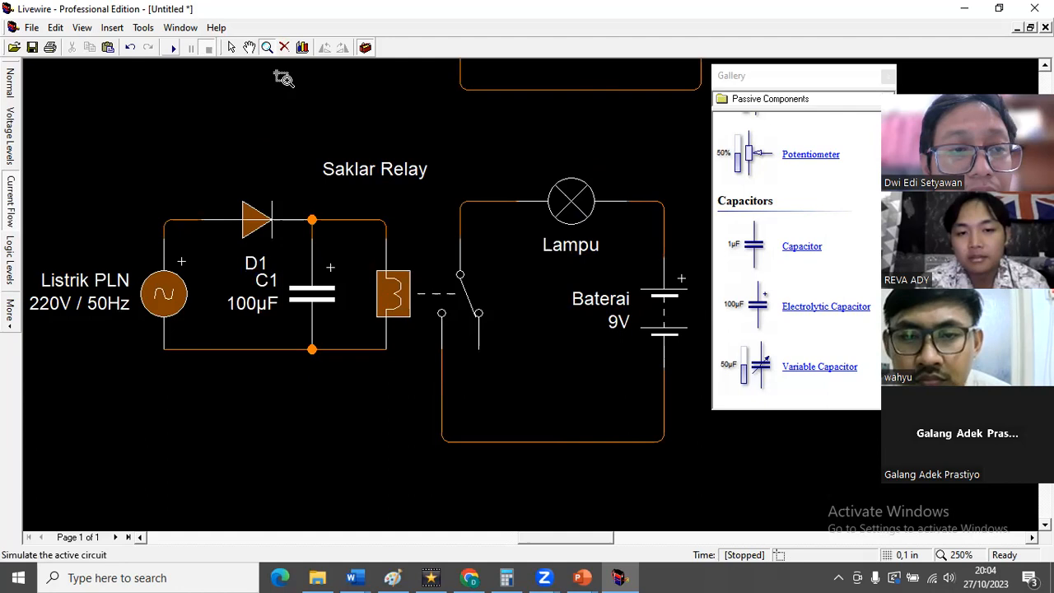
pyautogui.click(173, 48)
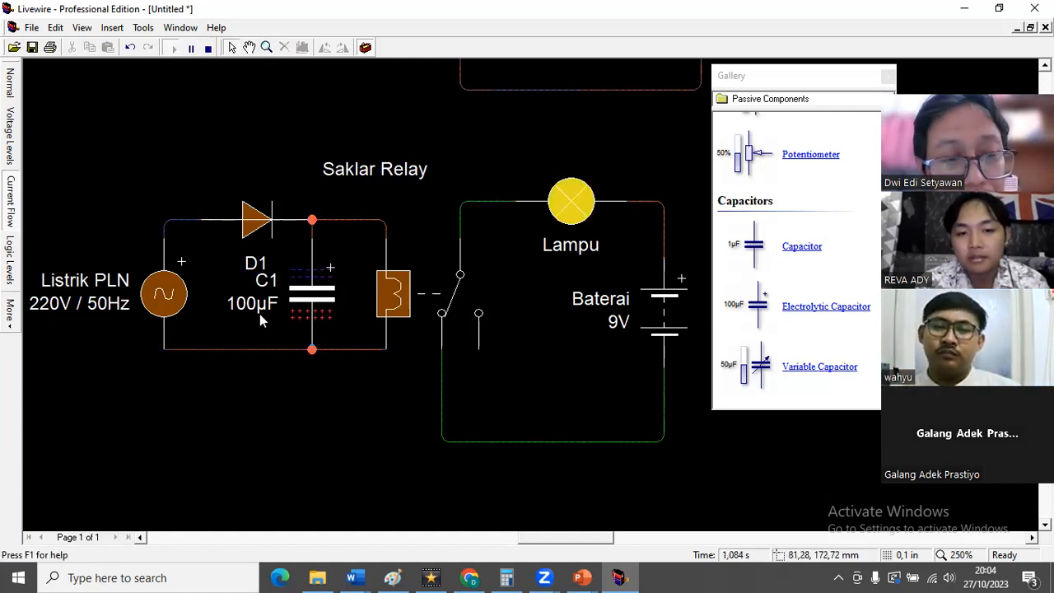
pyautogui.click(208, 47)
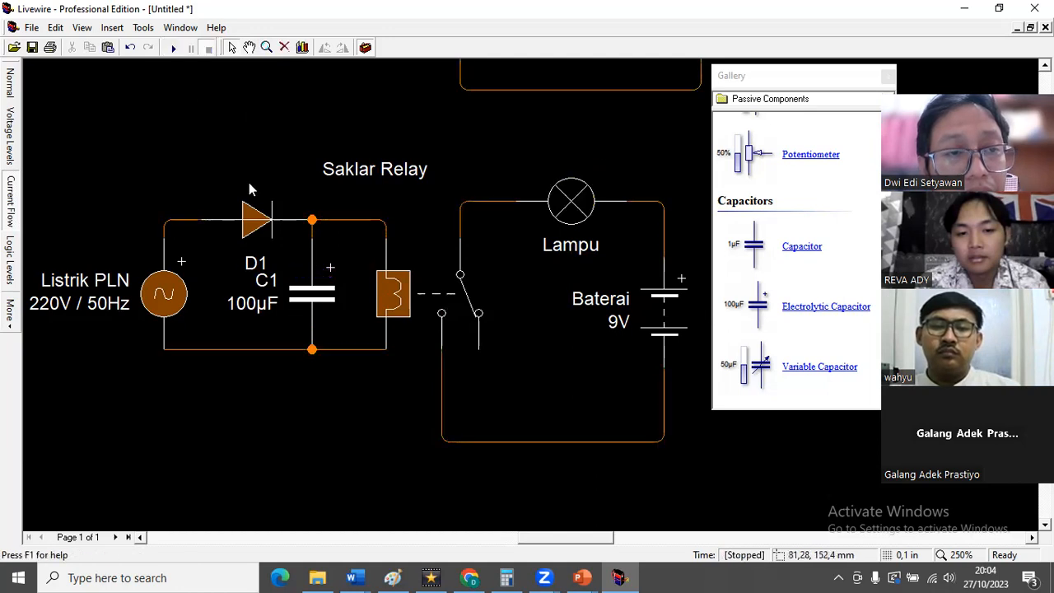
# Step: Delete the Listrik PLN AC source, the 100 µF capacitor and the diode from the relay coil circuit
pyautogui.click(171, 303)
pyautogui.press('Delete')
pyautogui.click(316, 293)
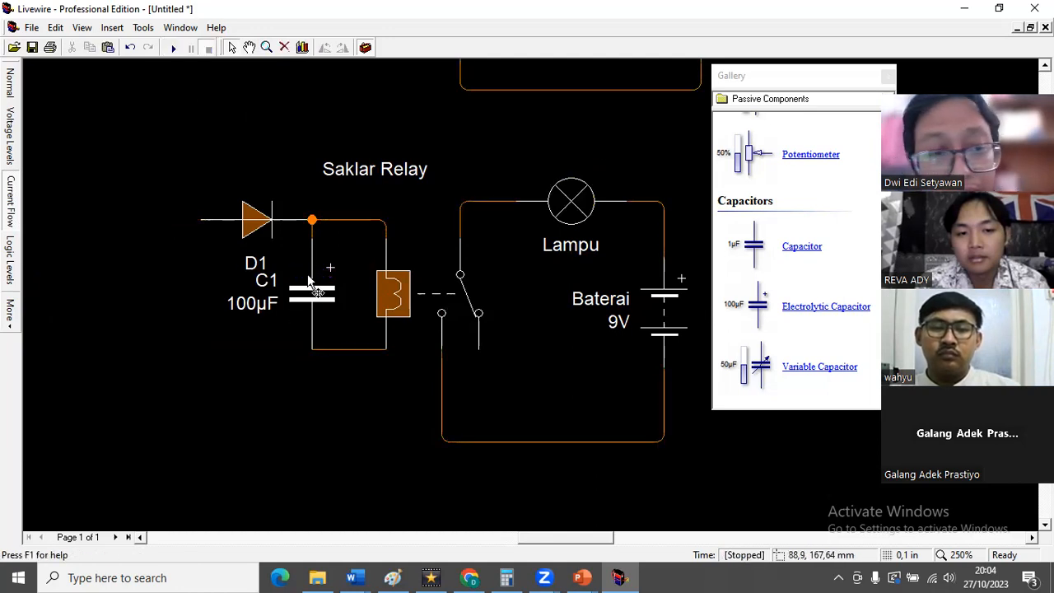
pyautogui.press('Delete')
pyautogui.click(277, 233)
pyautogui.press('Delete')
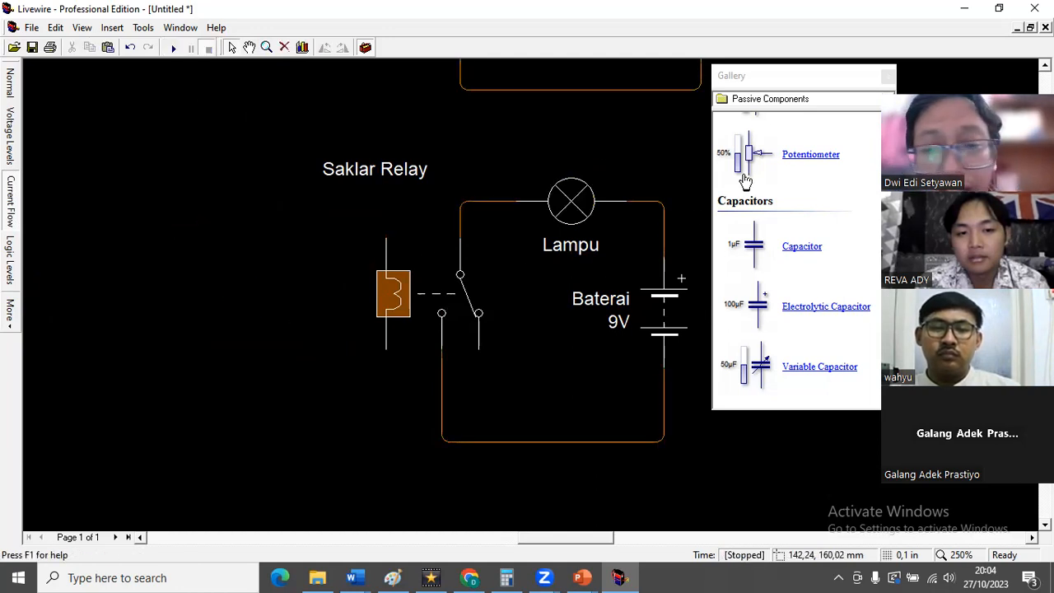
# Step: Place a Battery from the Power Supplies gallery beside the relay coil and wire both its terminals to the coil
pyautogui.click(769, 99)
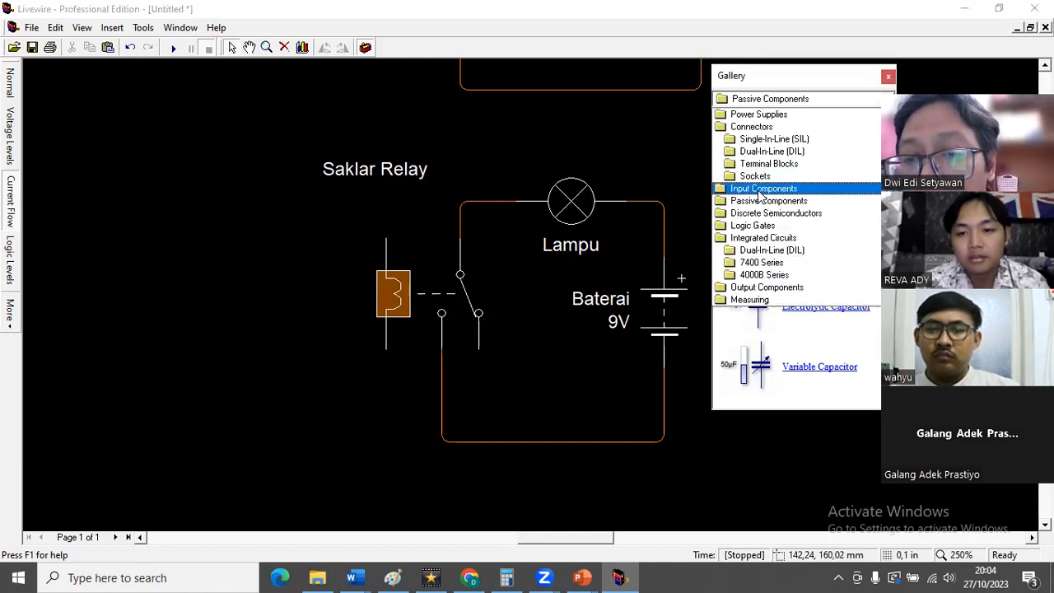
pyautogui.click(758, 114)
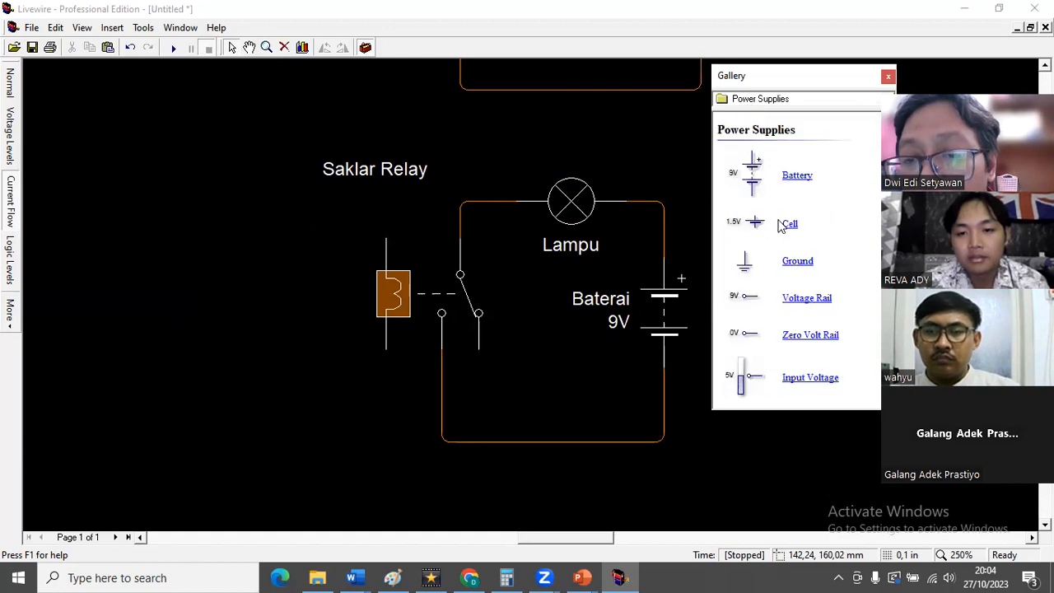
pyautogui.moveTo(751, 155); pyautogui.dragTo(203, 302)
pyautogui.moveTo(200, 347); pyautogui.dragTo(386, 347)
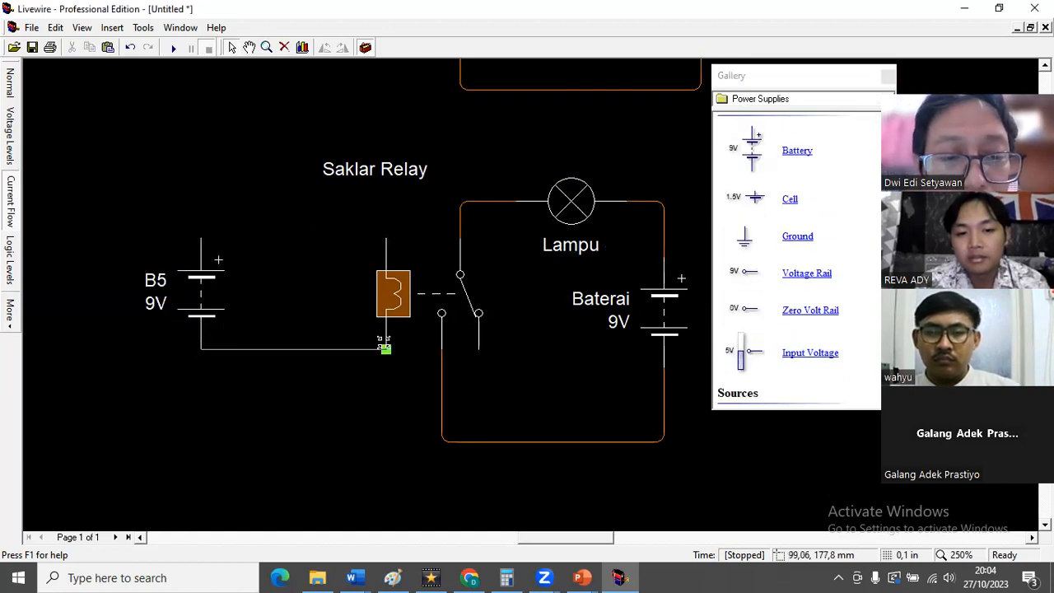
pyautogui.moveTo(202, 238); pyautogui.dragTo(386, 238)
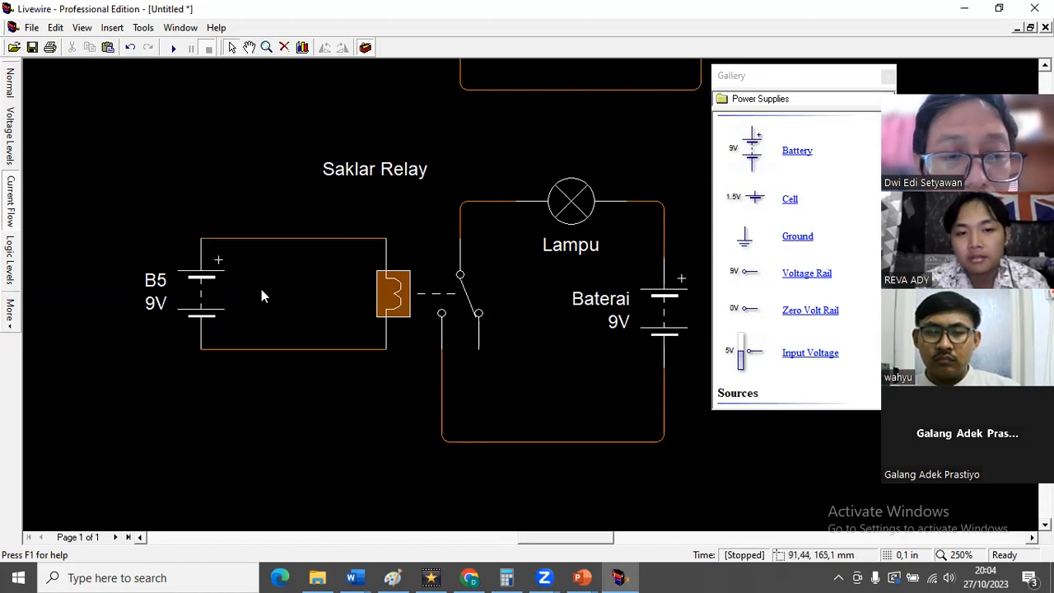
# Step: Caption the coil battery "Charger HP Samsung" and place the caption above the battery
pyautogui.doubleClick(201, 300)
pyautogui.click(463, 283)
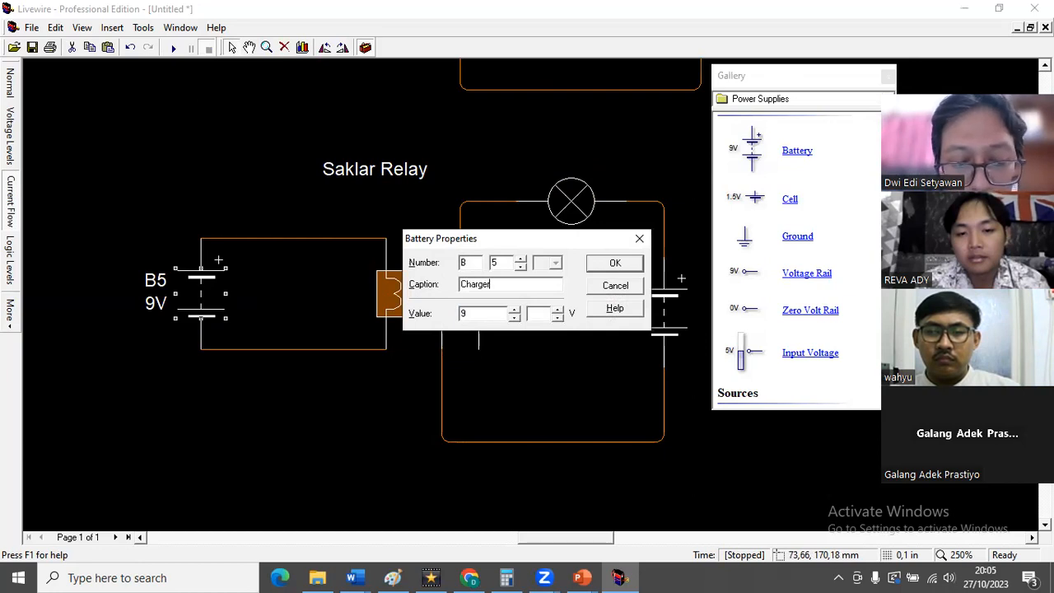
pyautogui.write('Charger HP ')
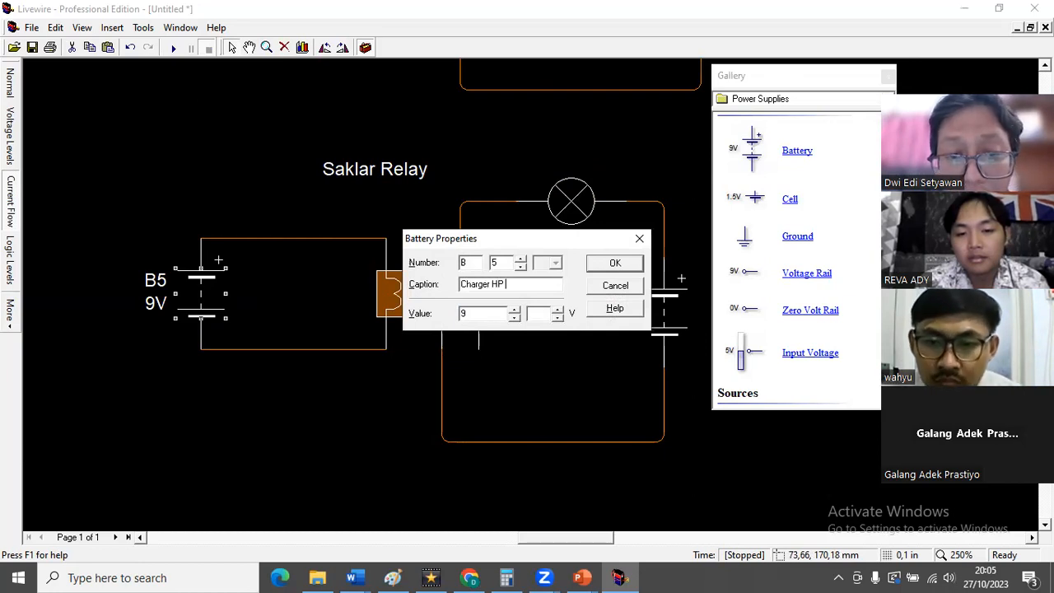
pyautogui.write('Samsun')
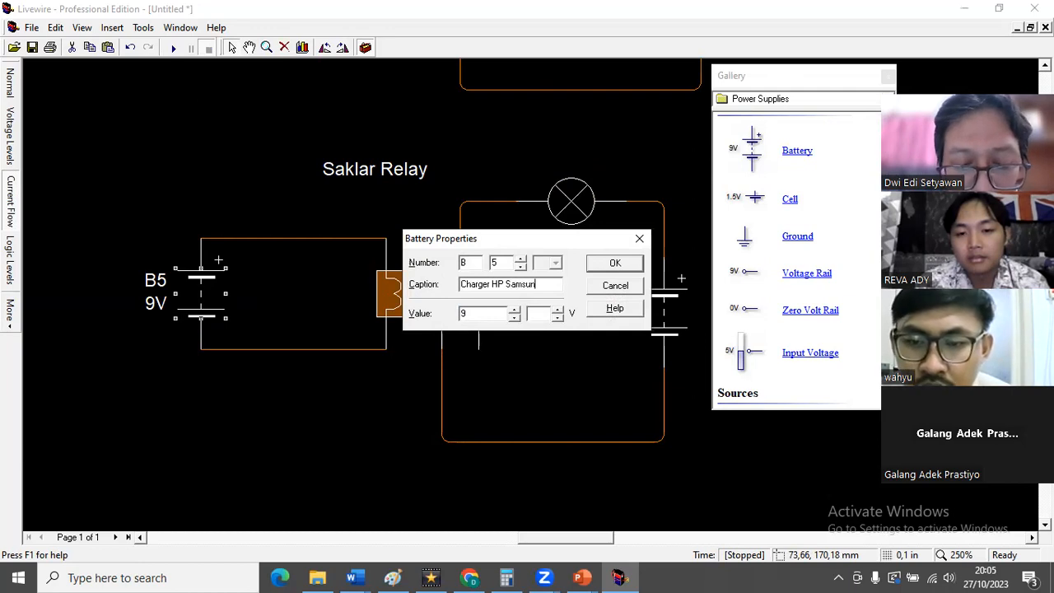
pyautogui.write('g')
pyautogui.click(613, 263)
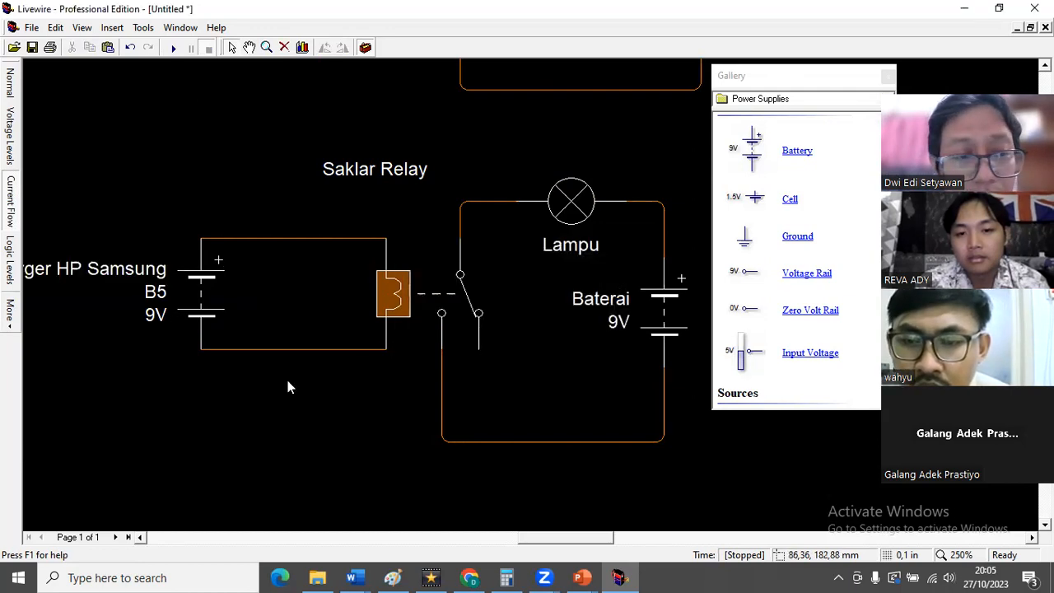
pyautogui.moveTo(149, 277); pyautogui.dragTo(261, 213)
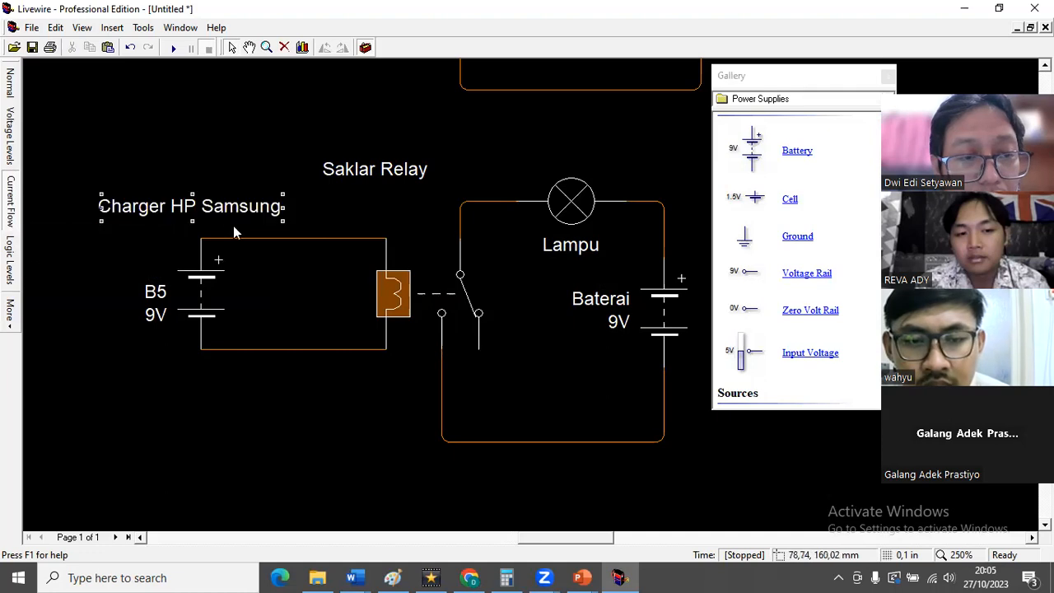
# Step: Set the charger battery's value to 5 V, remove its B5 label and center the value label beside the symbol
pyautogui.click(158, 305)
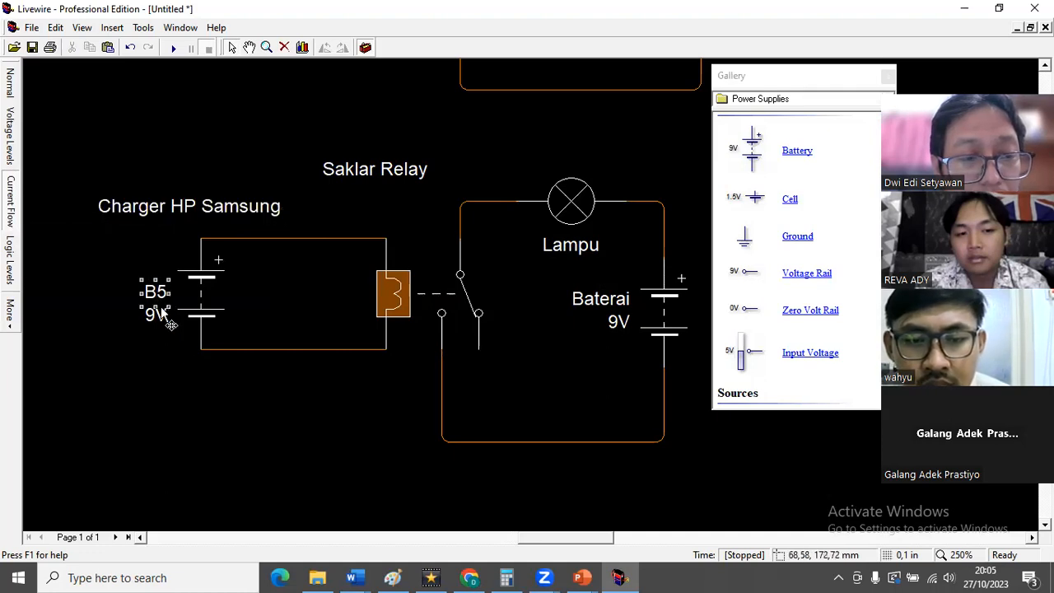
pyautogui.doubleClick(203, 284)
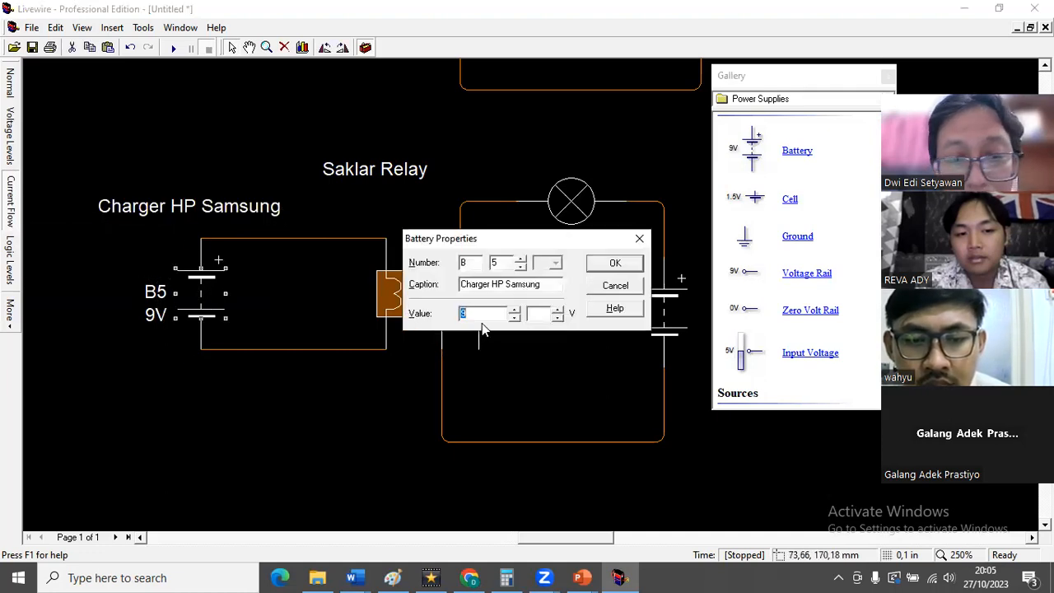
pyautogui.write('5')
pyautogui.click(615, 262)
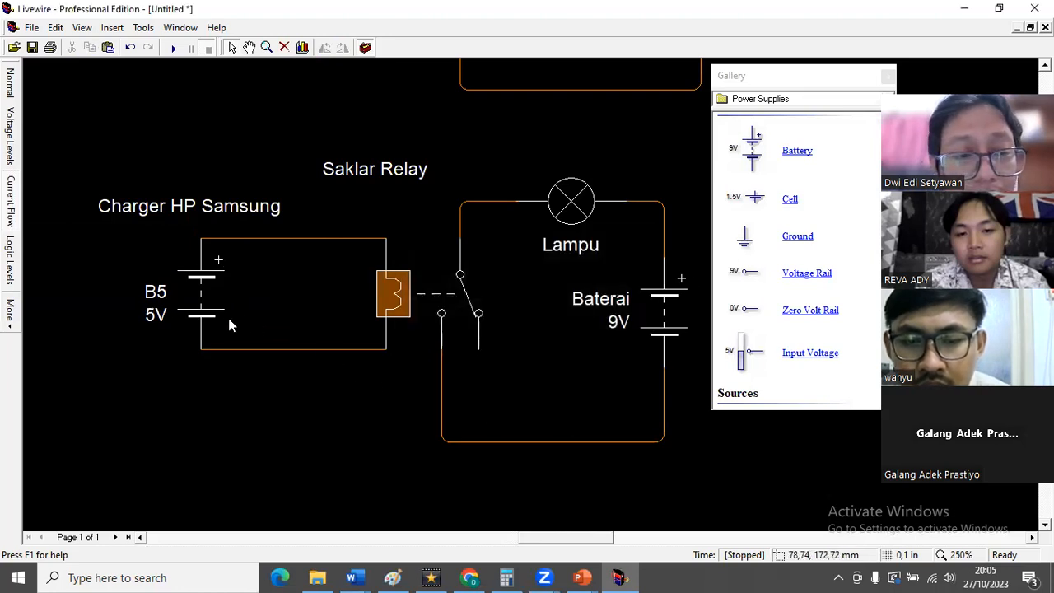
pyautogui.click(159, 301)
pyautogui.press('Delete')
pyautogui.moveTo(151, 314); pyautogui.dragTo(155, 296)
pyautogui.click(592, 338)
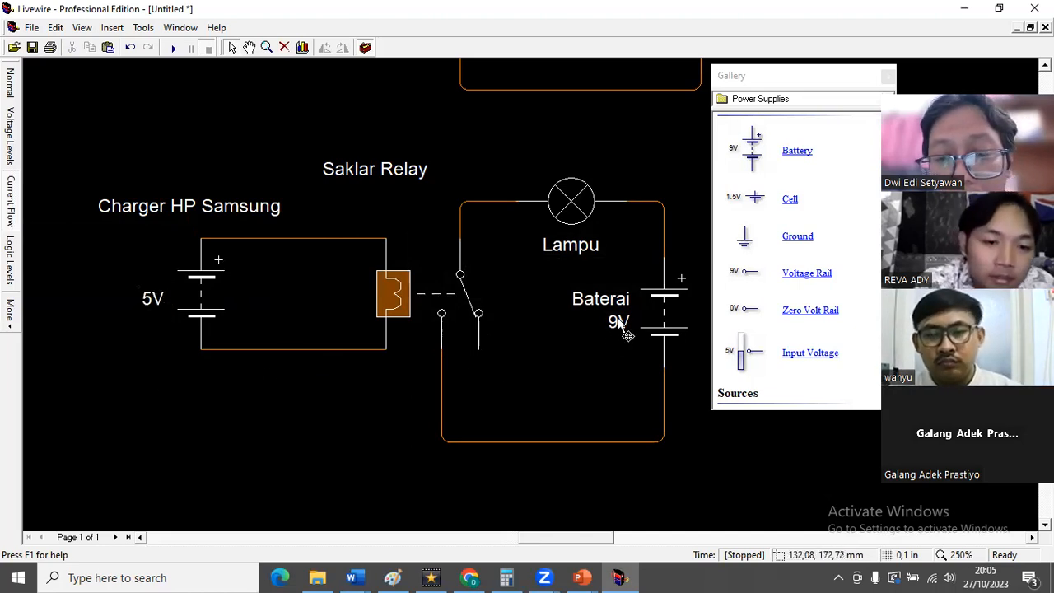
# Step: Set the lamp circuit battery's value to 12 V and change its caption to "Baterai AKI"
pyautogui.doubleClick(623, 324)
pyautogui.write('12')
pyautogui.click(625, 263)
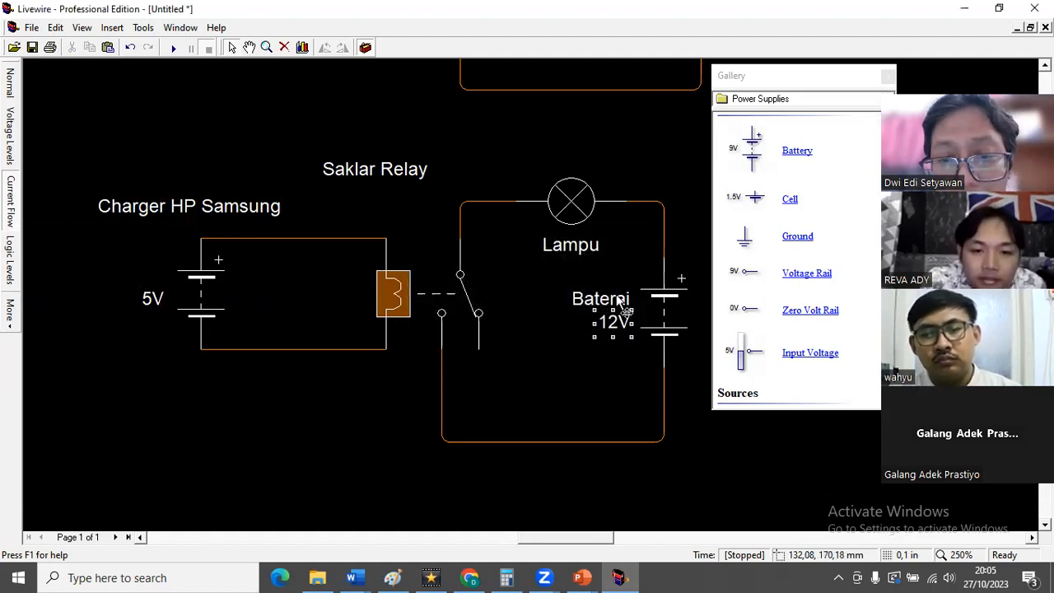
pyautogui.doubleClick(665, 312)
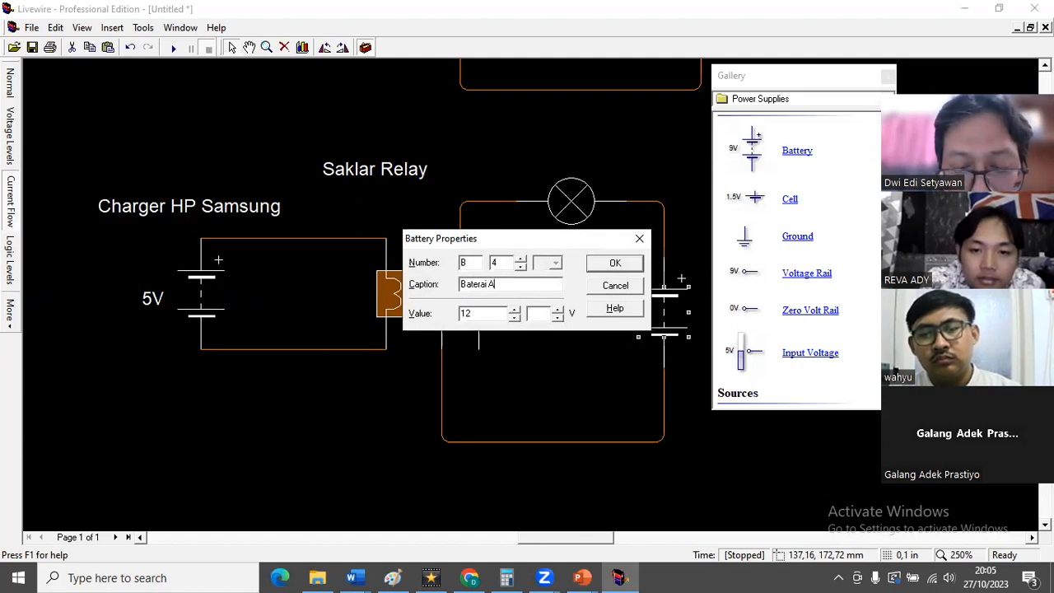
pyautogui.click(614, 263)
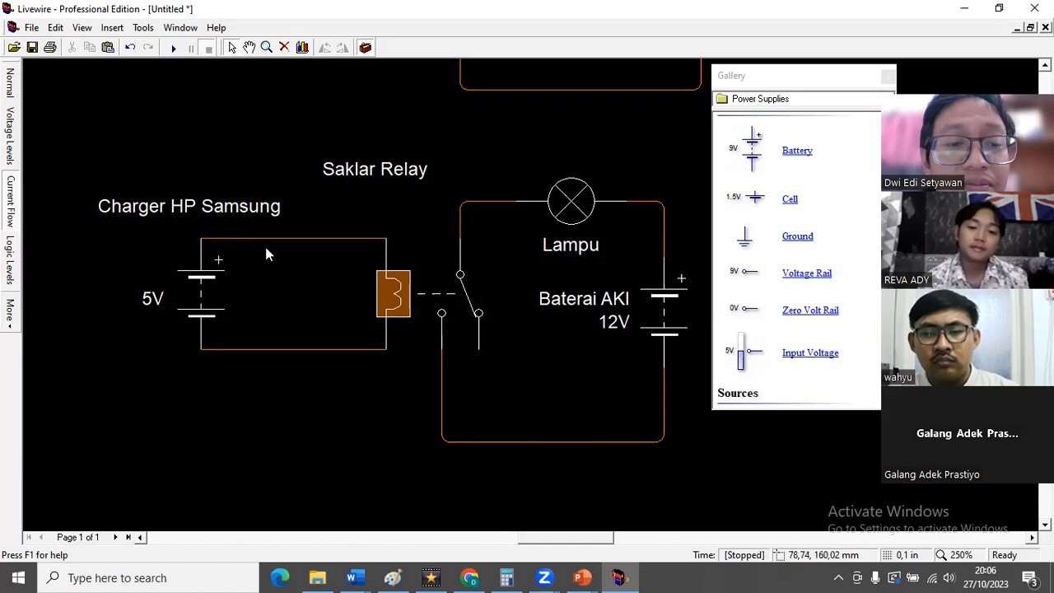
# Step: Replace the wire on the relay's open contact with one joining the closed contact to the 12 V battery's negative terminal
pyautogui.click(442, 386)
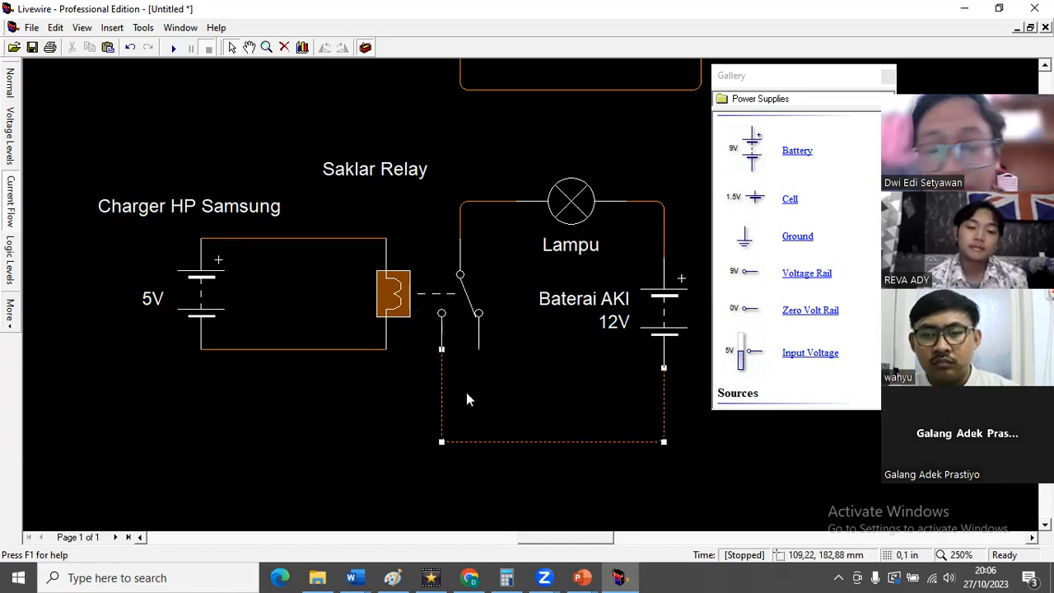
pyautogui.press('Delete')
pyautogui.moveTo(478, 345)
pyautogui.mouseDown()
pyautogui.moveTo(531, 423)
pyautogui.moveTo(496, 363)
pyautogui.moveTo(477, 353)
pyautogui.moveTo(483, 370)
pyautogui.moveTo(554, 447)
pyautogui.moveTo(663, 438)
pyautogui.moveTo(665, 365)
pyautogui.mouseUp()
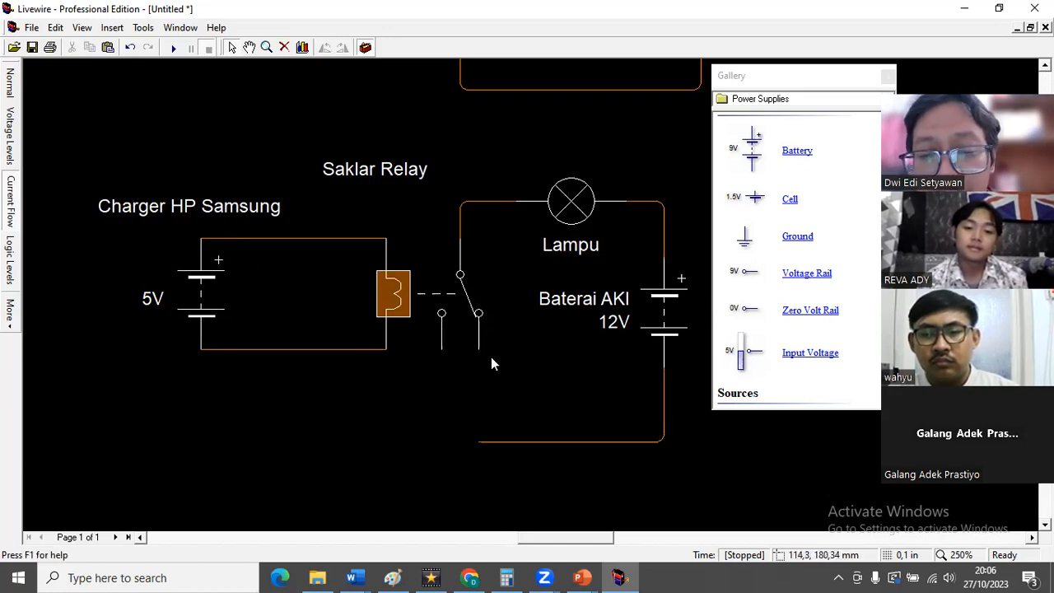
pyautogui.moveTo(479, 414); pyautogui.dragTo(478, 441)
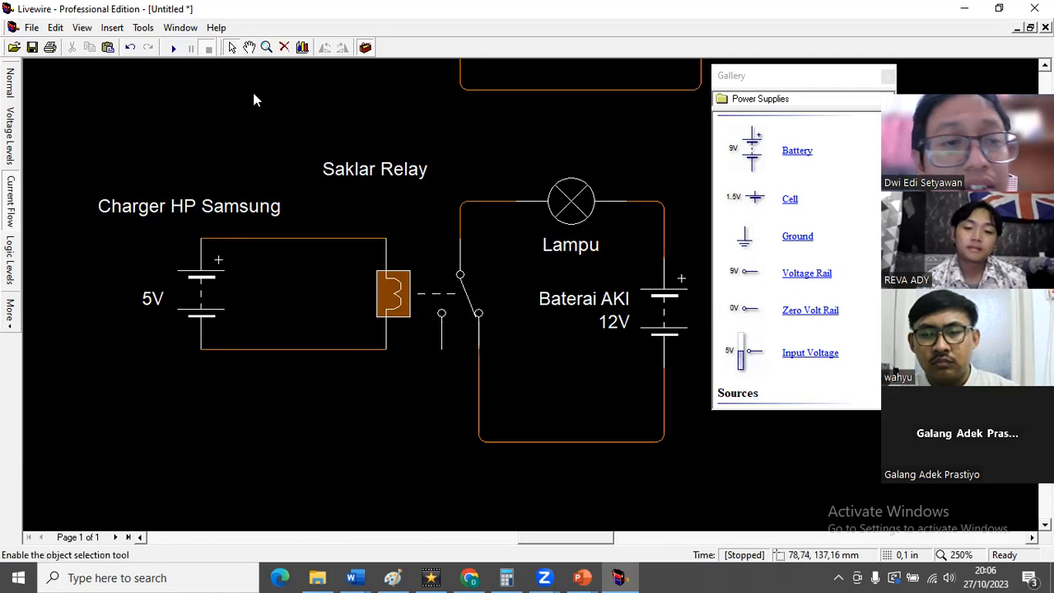
# Step: Simulate the circuit with the charger at 5 V, and set the charger's value to 0 V to compare the lamp
pyautogui.click(173, 49)
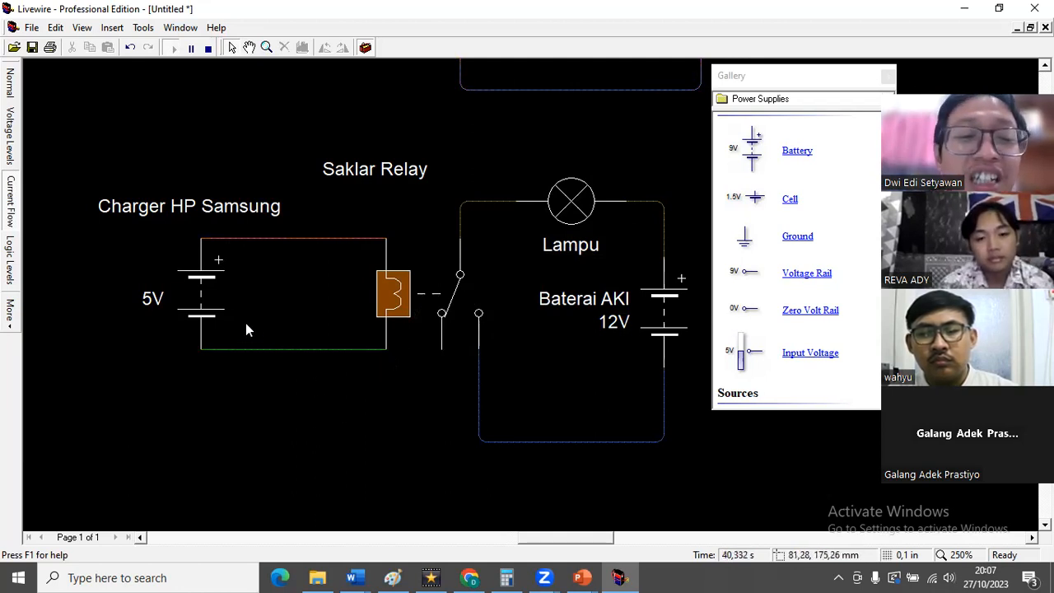
pyautogui.doubleClick(206, 306)
pyautogui.doubleClick(482, 311)
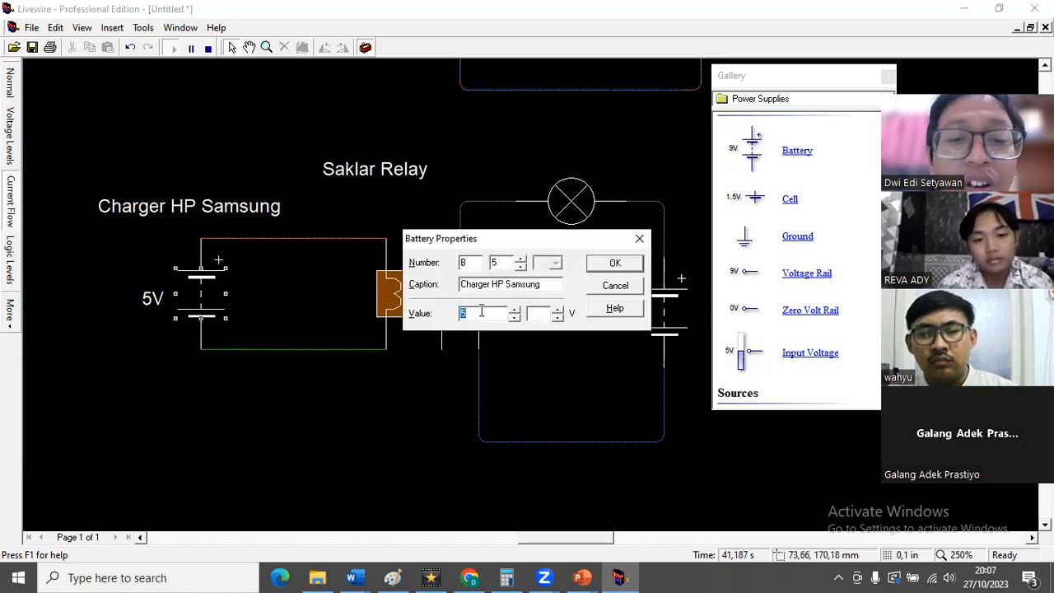
pyautogui.write('0')
pyautogui.click(615, 263)
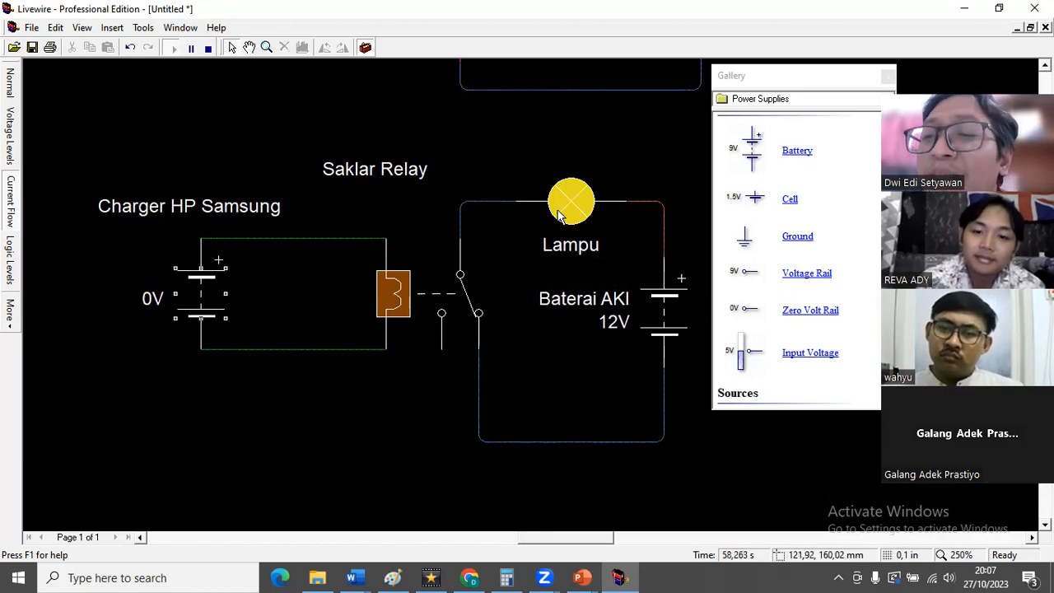
pyautogui.moveTo(557, 215)
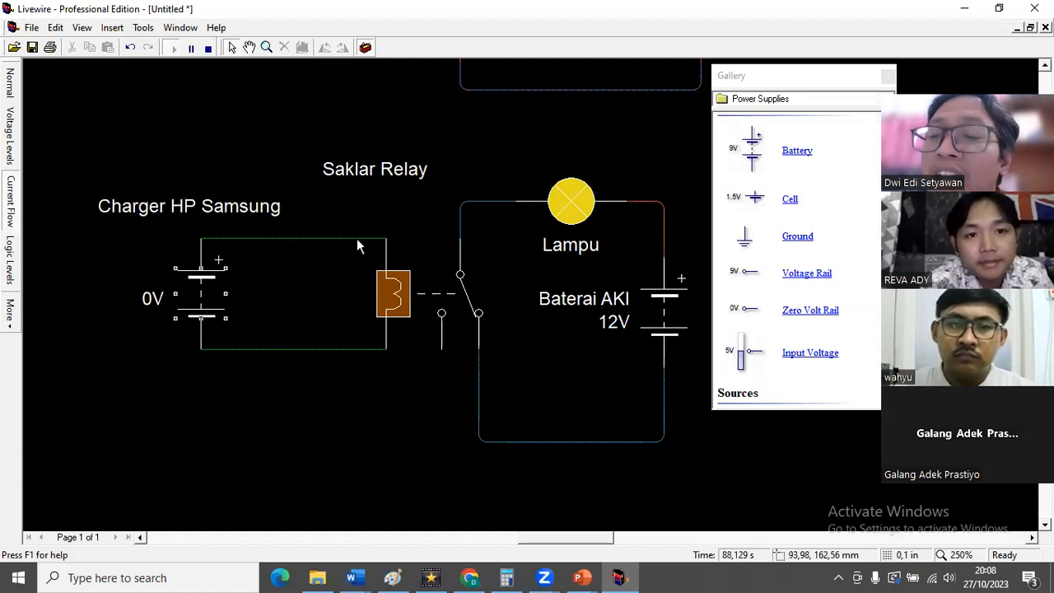
# Step: Try a Diode with its cathode facing the positive wire in parallel with the relay coil, and remove it again
pyautogui.click(873, 99)
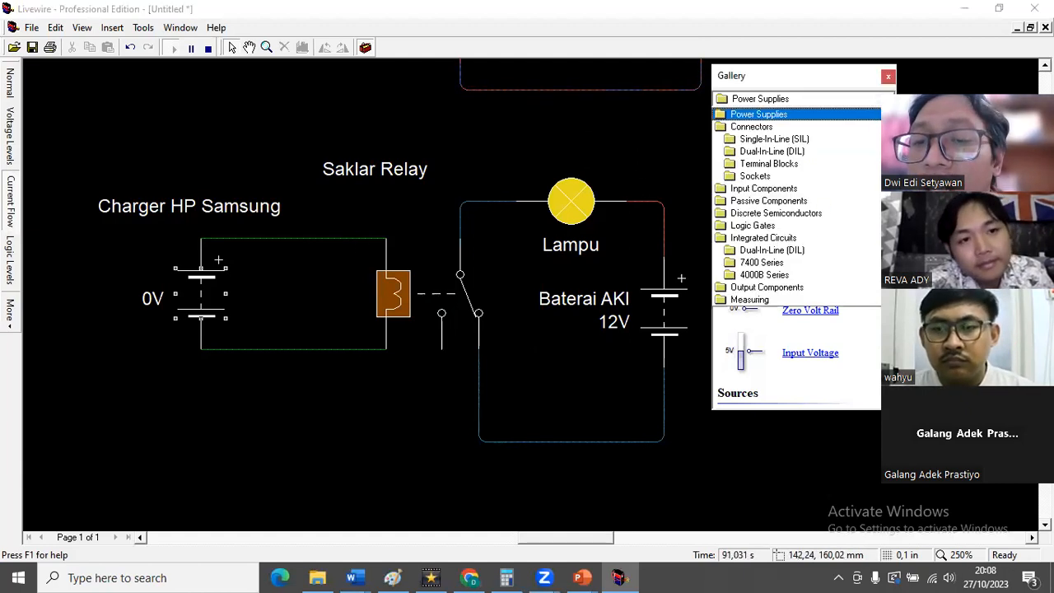
pyautogui.click(811, 214)
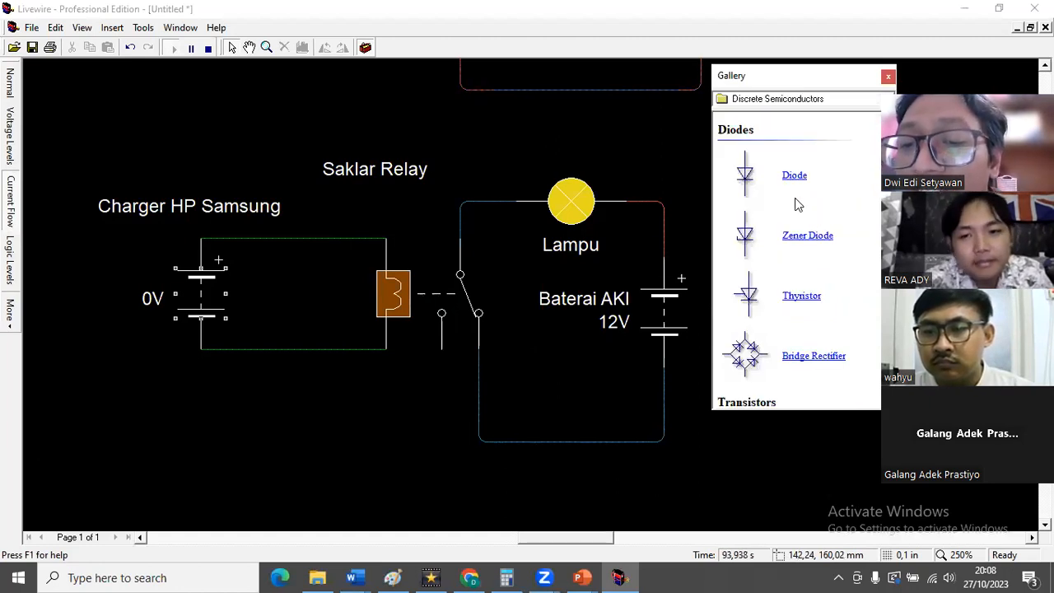
pyautogui.moveTo(750, 177); pyautogui.dragTo(321, 442)
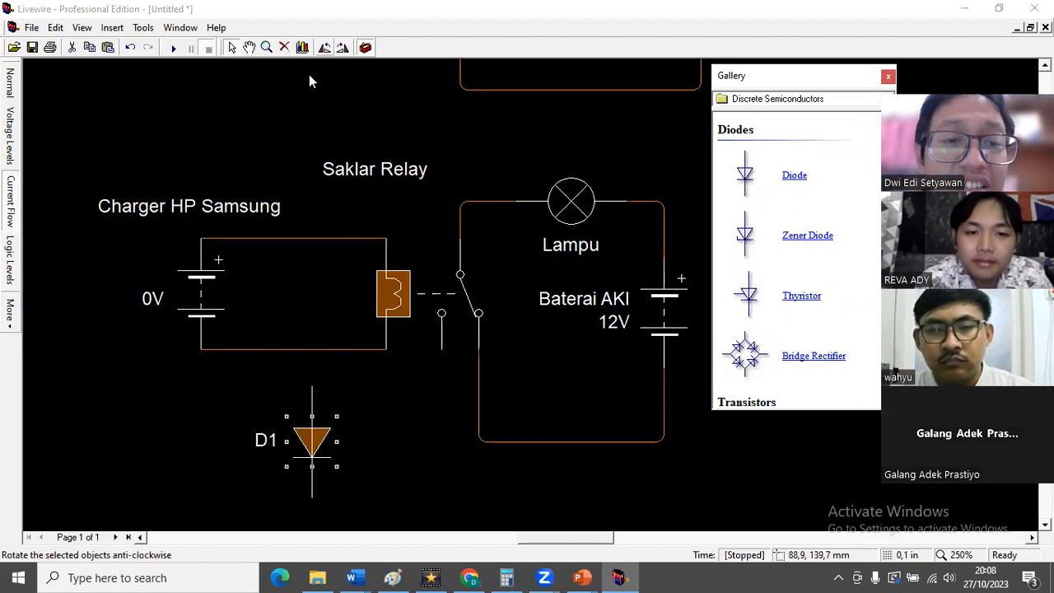
pyautogui.click(325, 47)
pyautogui.click(324, 46)
pyautogui.moveTo(321, 464); pyautogui.dragTo(340, 308)
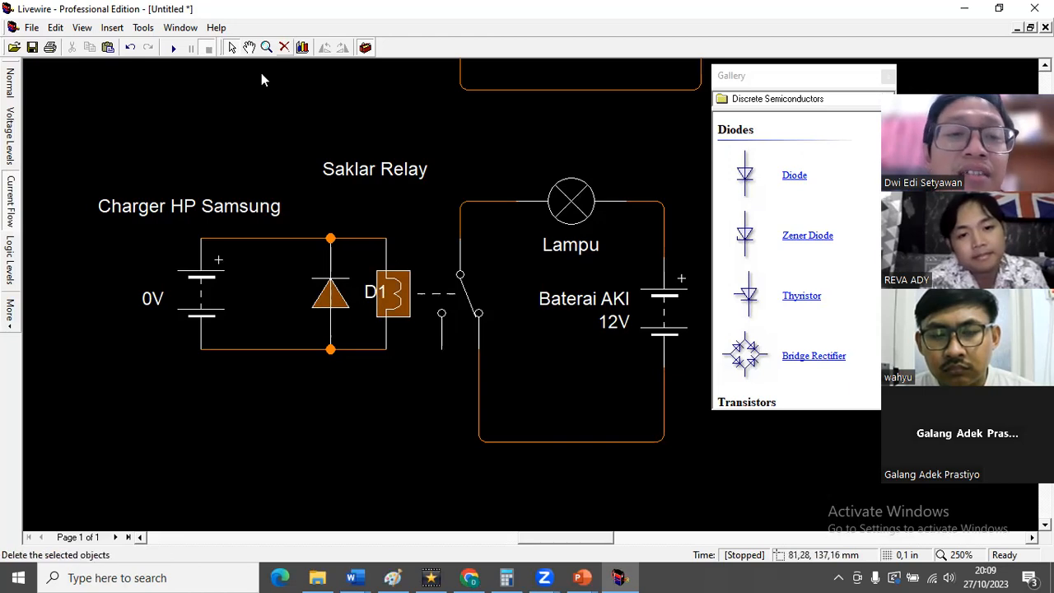
pyautogui.click(330, 301)
pyautogui.press('Delete')
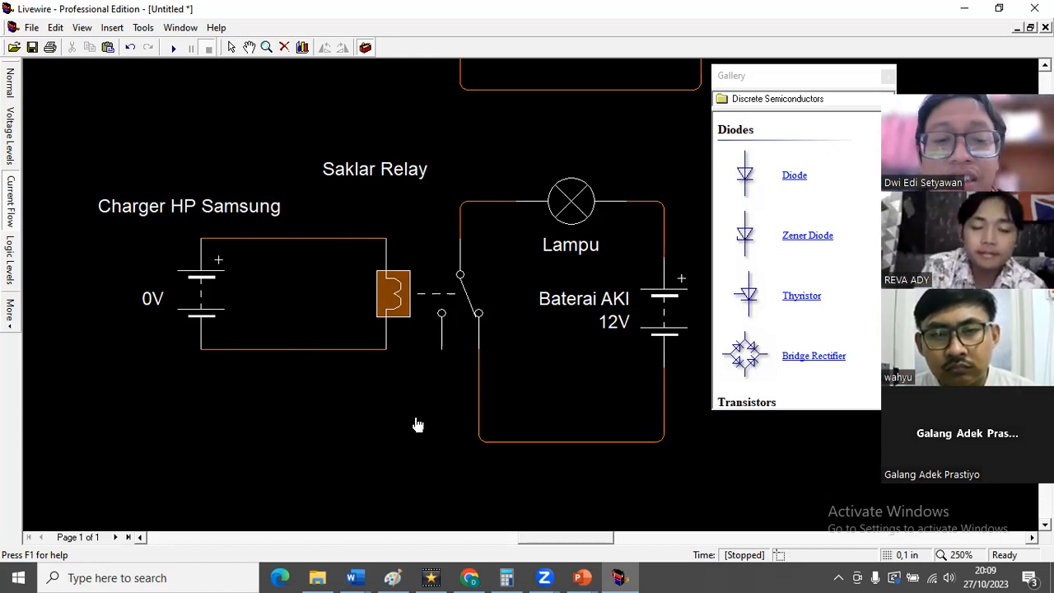
pyautogui.click(463, 294)
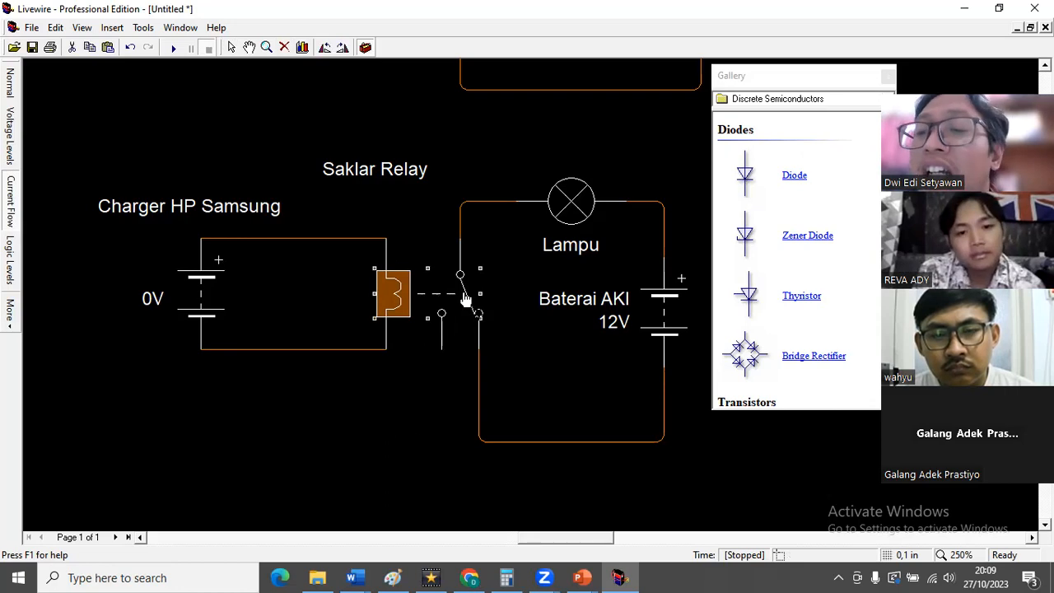
pyautogui.click(453, 364)
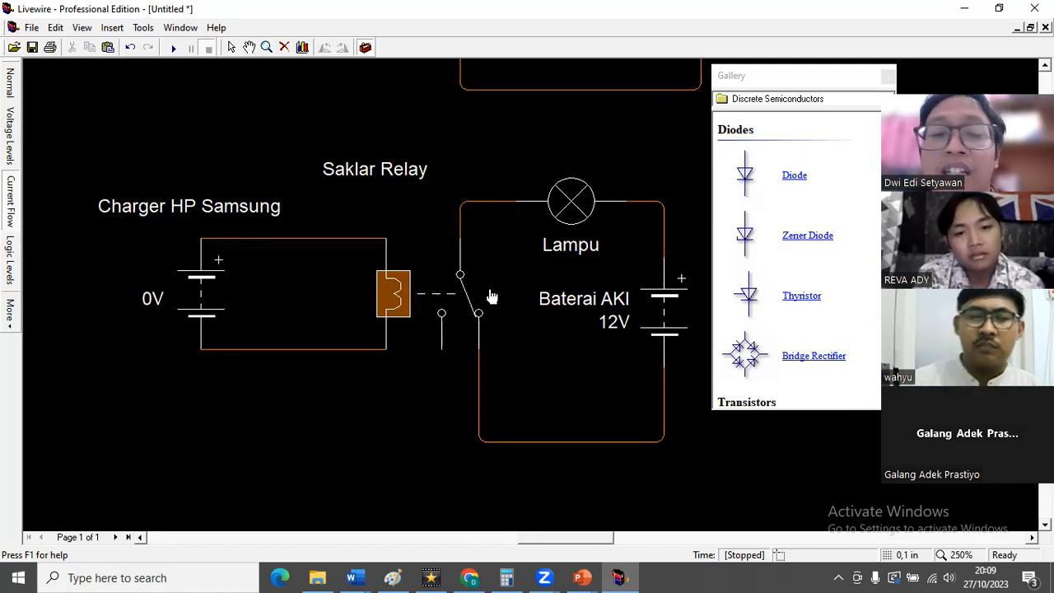
pyautogui.click(336, 349)
pyautogui.click(463, 271)
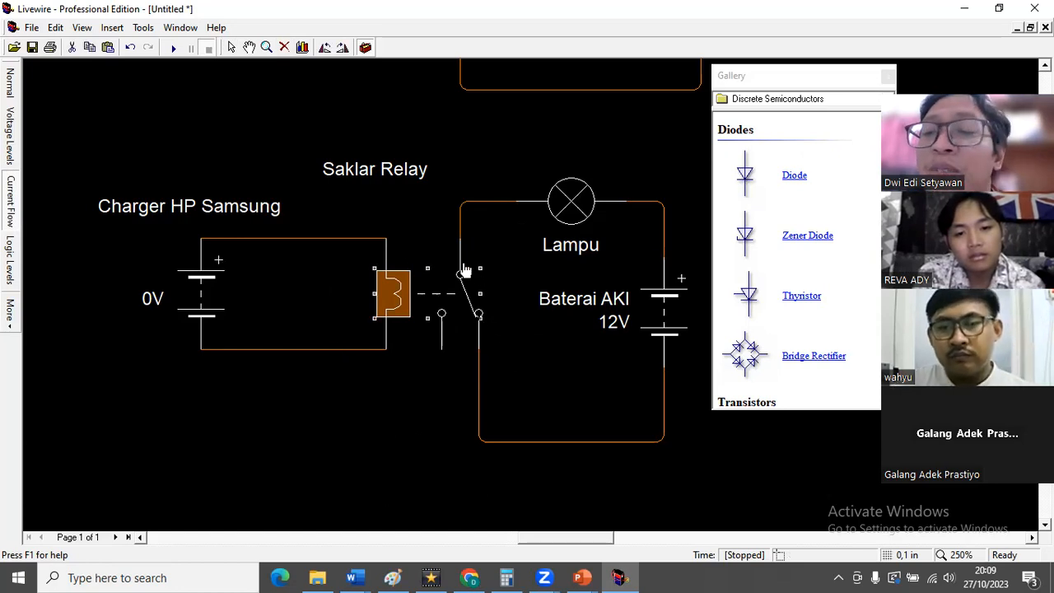
pyautogui.click(380, 420)
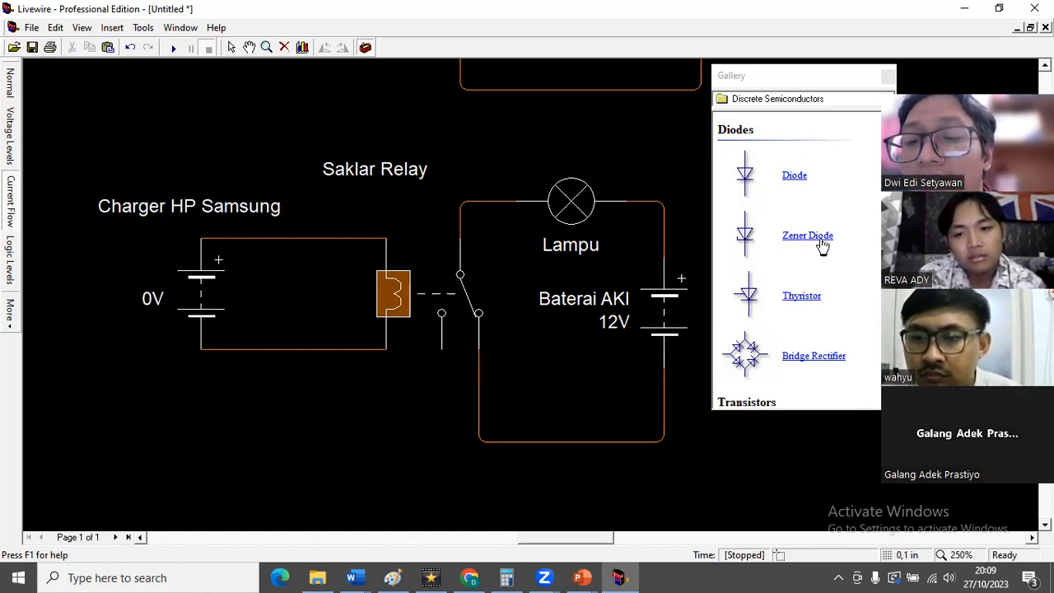
# Step: Look through the diodes and transistors in the Discrete Semiconductors gallery
pyautogui.scroll(-3, 822, 246)
pyautogui.scroll(-12, 822, 247)
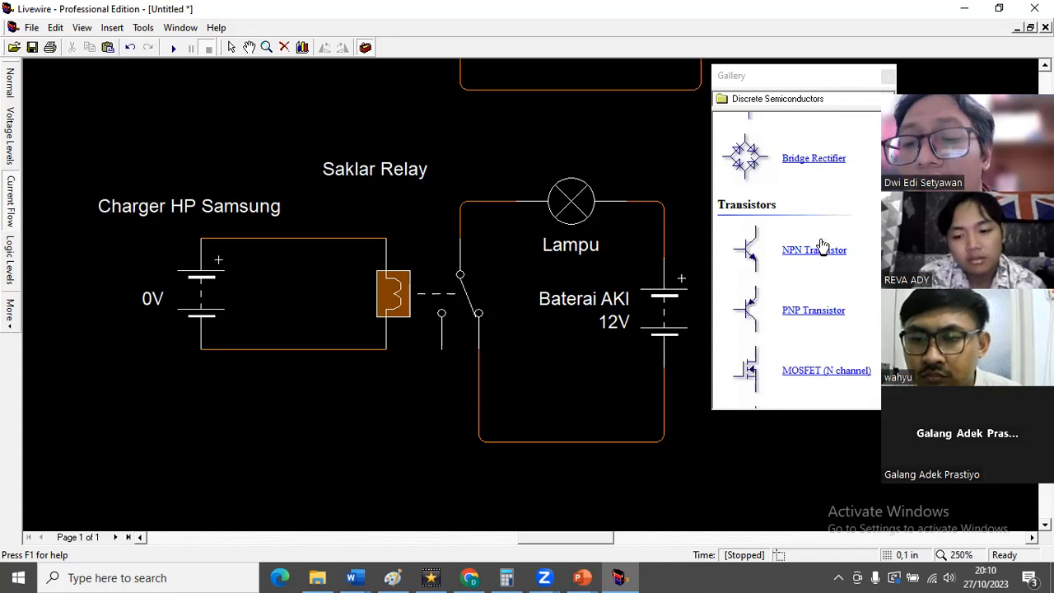
pyautogui.scroll(14, 823, 250)
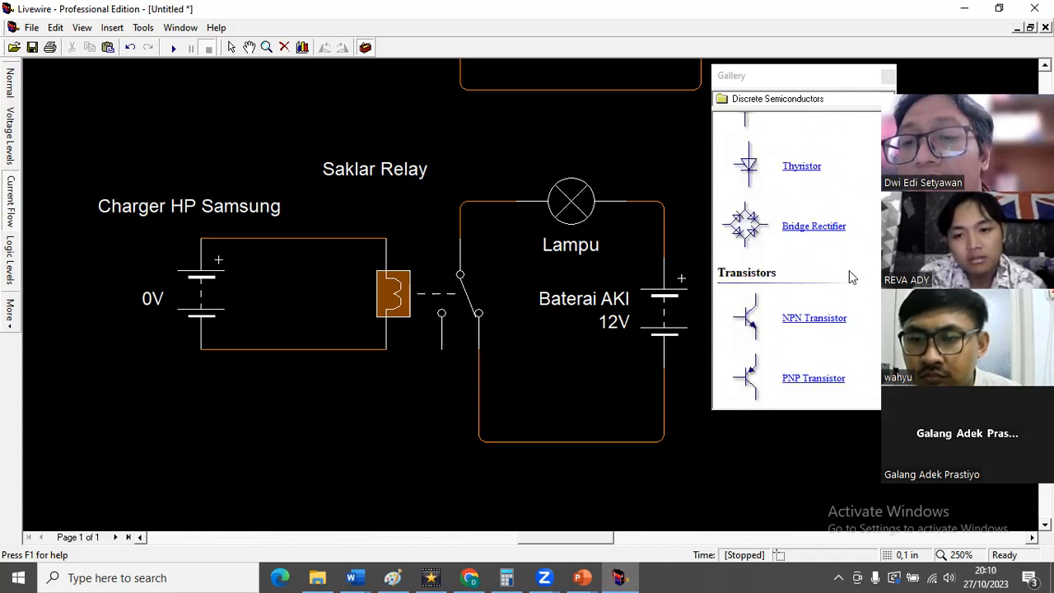
pyautogui.click(831, 98)
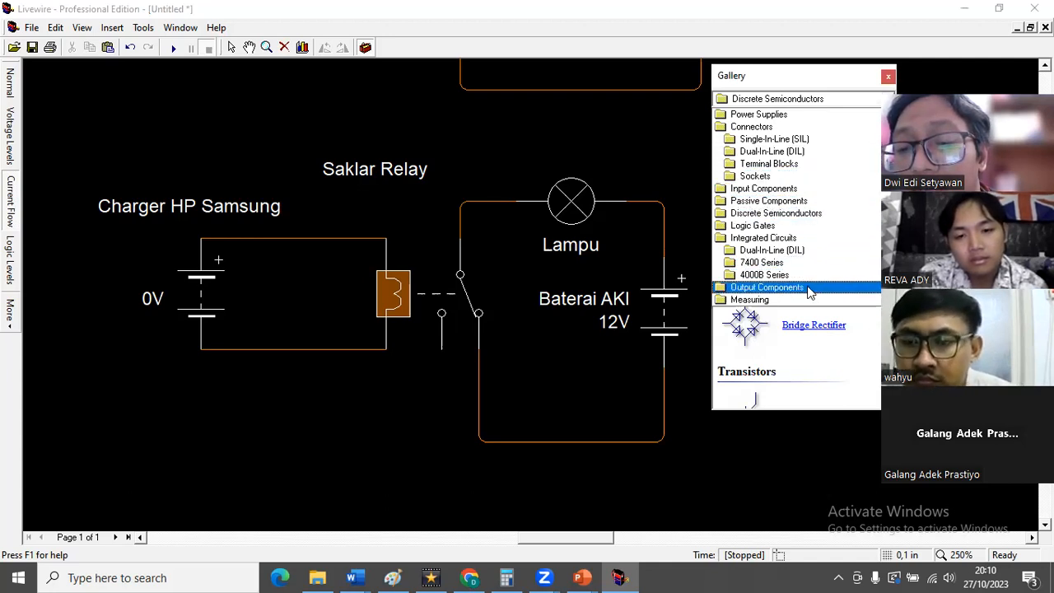
pyautogui.click(774, 212)
pyautogui.scroll(-3, 842, 235)
pyautogui.scroll(-6, 842, 235)
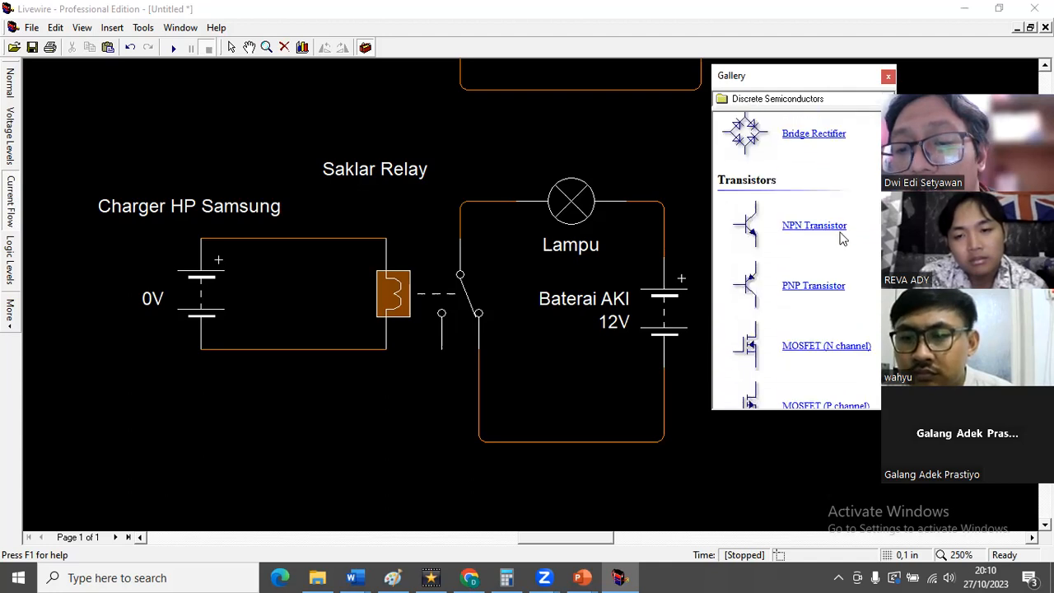
pyautogui.scroll(3, 840, 237)
pyautogui.scroll(4, 833, 244)
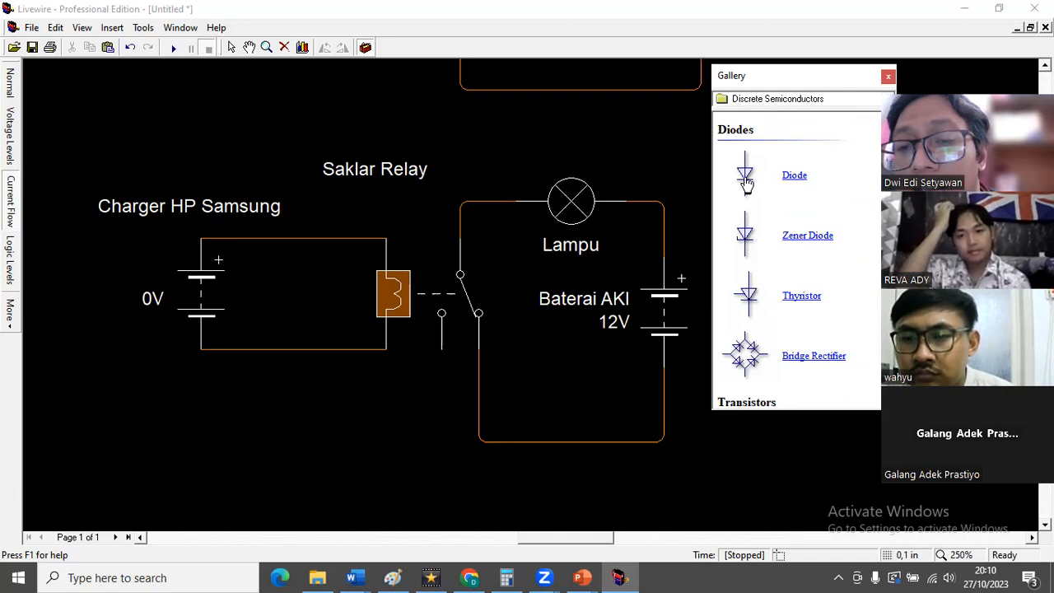
pyautogui.moveTo(746, 183); pyautogui.dragTo(310, 461)
pyautogui.scroll(-3, 404, 360)
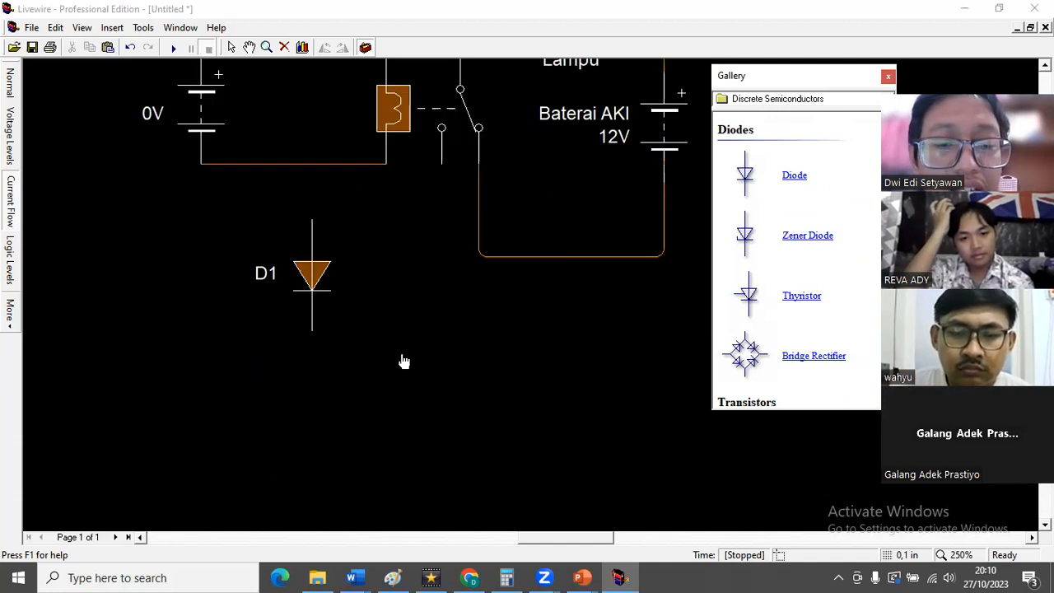
pyautogui.scroll(-2, 403, 361)
pyautogui.click(312, 188)
pyautogui.press('Delete')
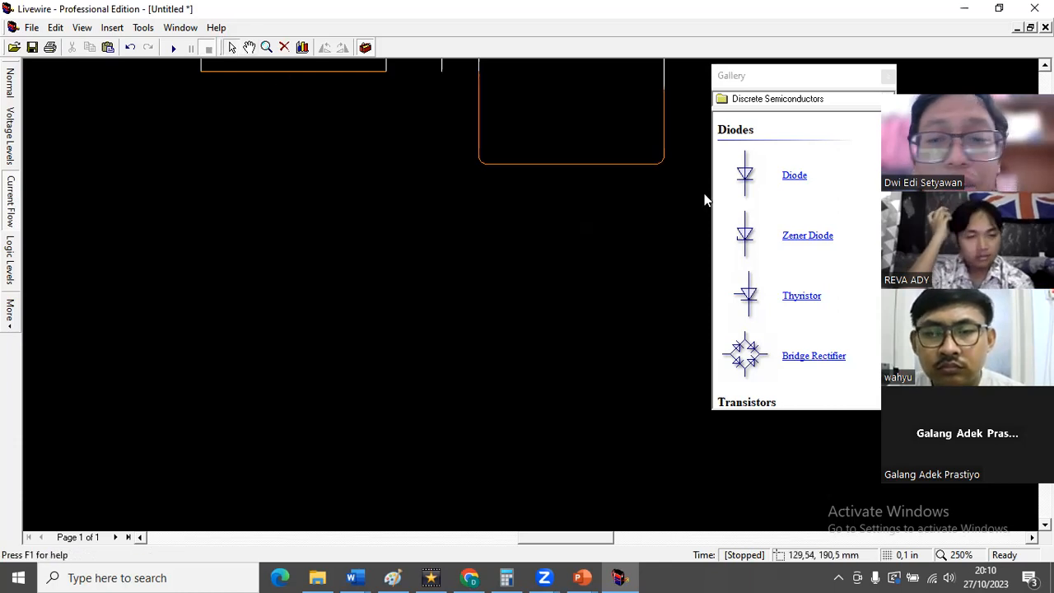
# Step: Place a Diode in the empty area below the relay circuit, rotated horizontally with its cathode facing right
pyautogui.moveTo(745, 176); pyautogui.dragTo(317, 327)
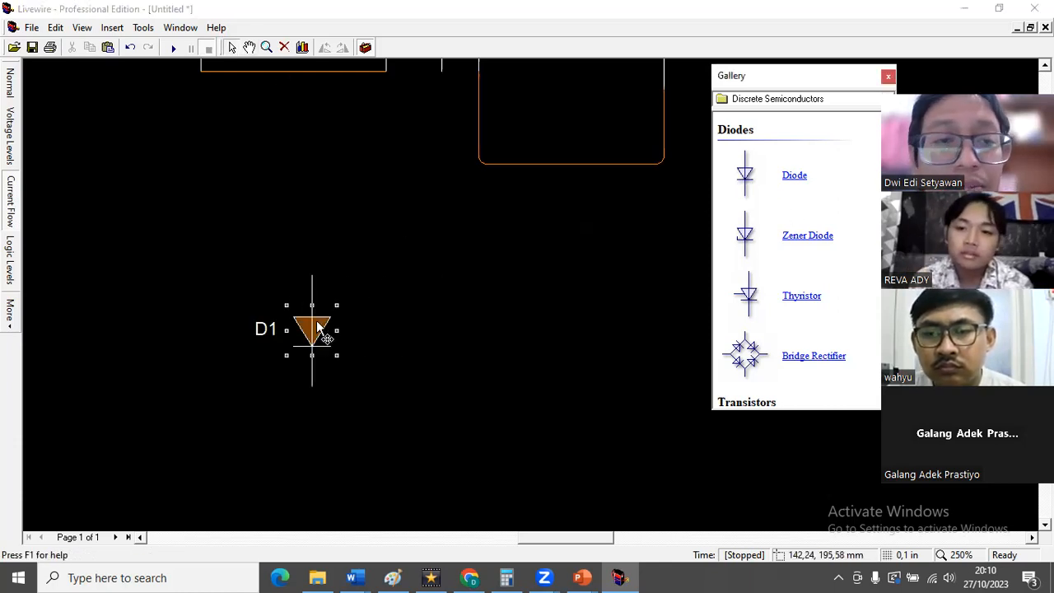
pyautogui.click(324, 47)
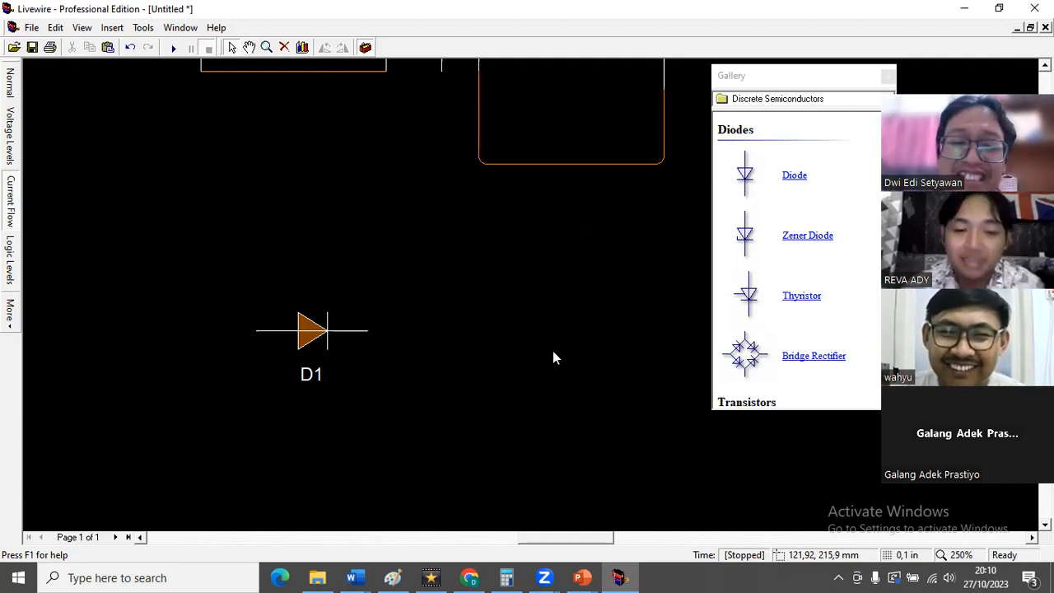
pyautogui.moveTo(329, 322); pyautogui.dragTo(374, 303)
# Step: Set the diode's caption to "Dioda"
pyautogui.doubleClick(385, 316)
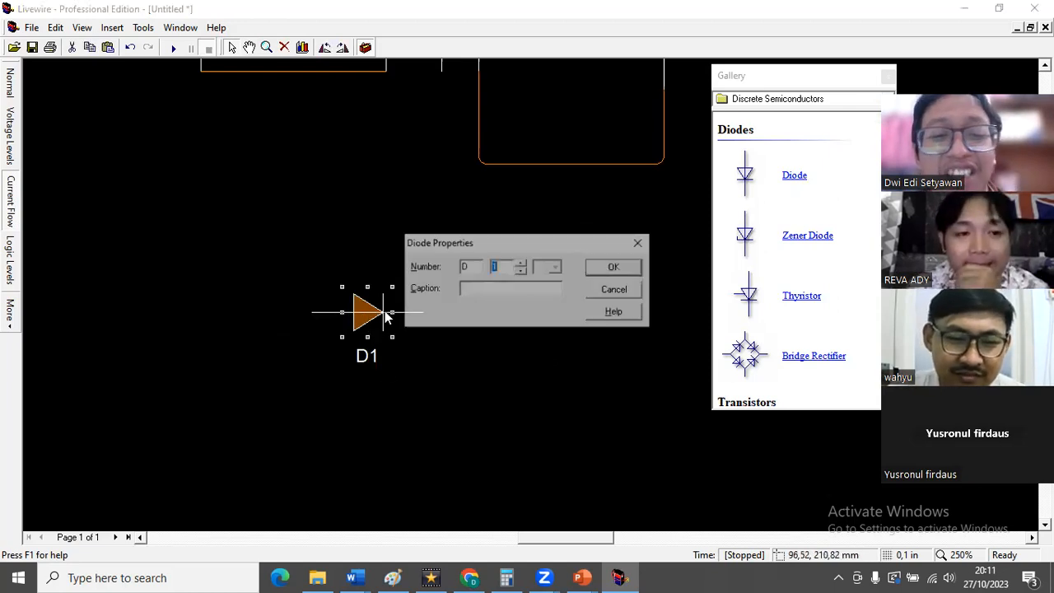
pyautogui.click(486, 291)
pyautogui.write('Dioda')
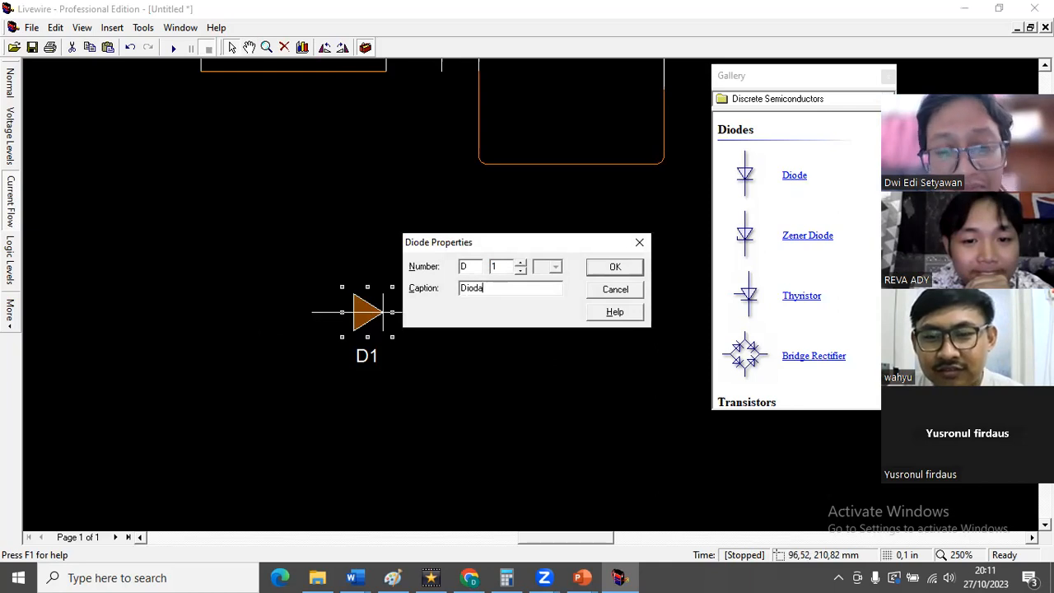
pyautogui.click(615, 265)
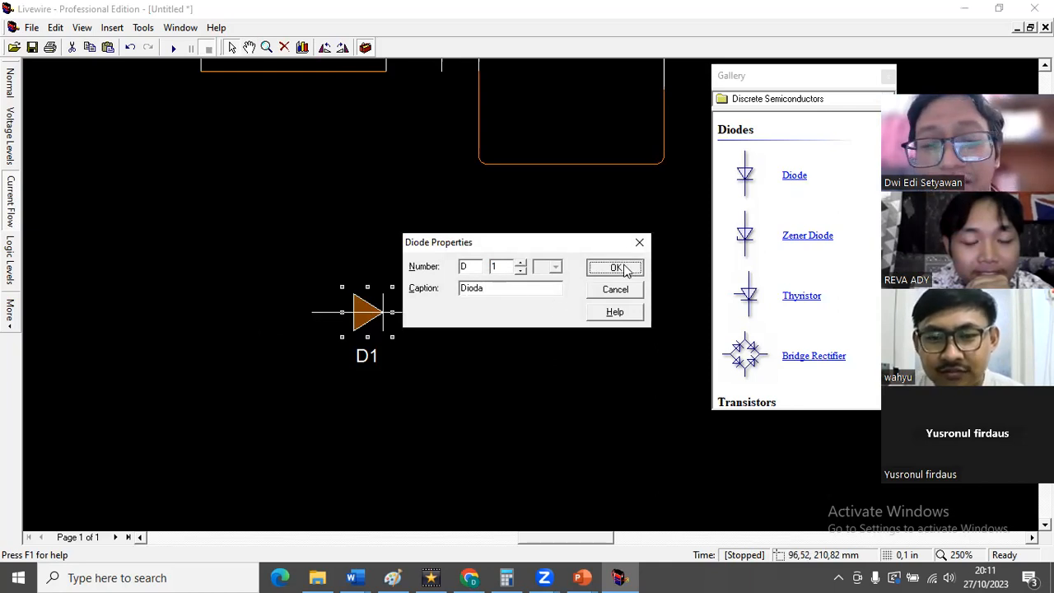
pyautogui.click(366, 381)
pyautogui.press('Delete')
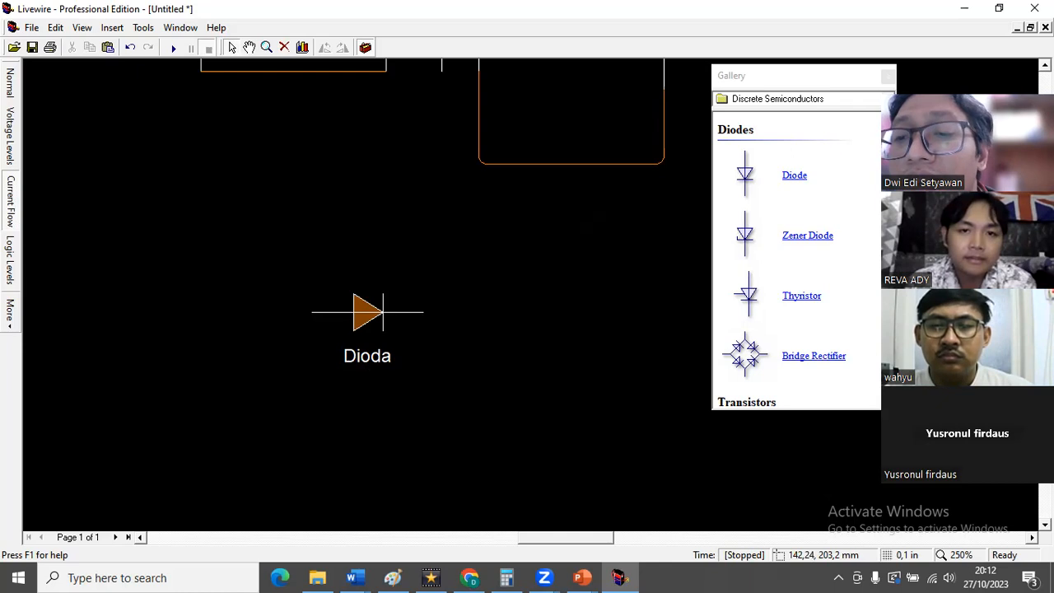
# Step: Look through the Output Components and Power Supplies galleries for parts to use with the diode
pyautogui.click(888, 98)
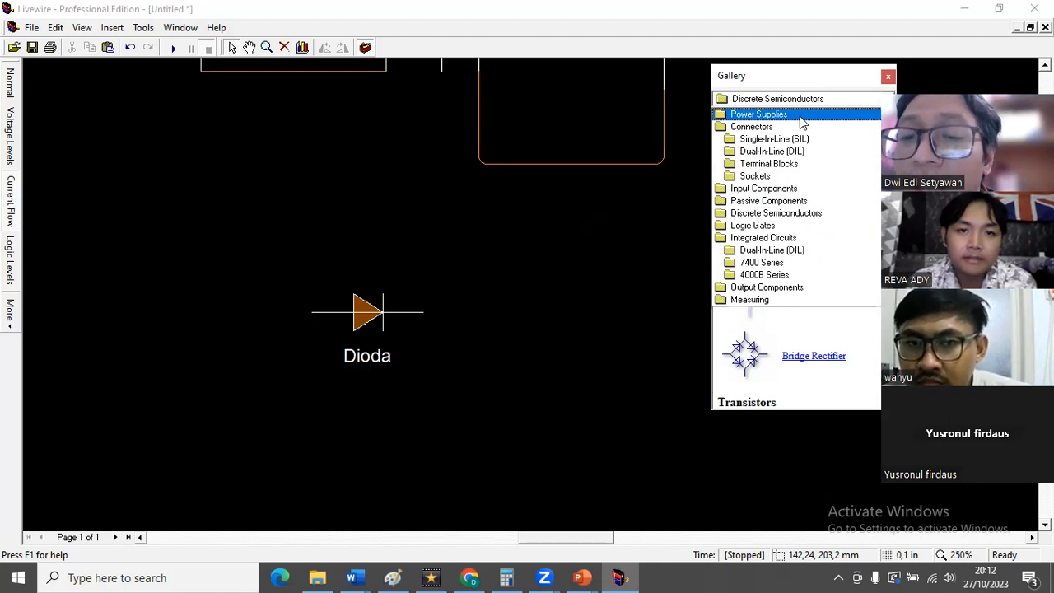
pyautogui.click(797, 288)
pyautogui.scroll(-2, 805, 233)
pyautogui.scroll(-8, 807, 237)
pyautogui.scroll(2, 806, 237)
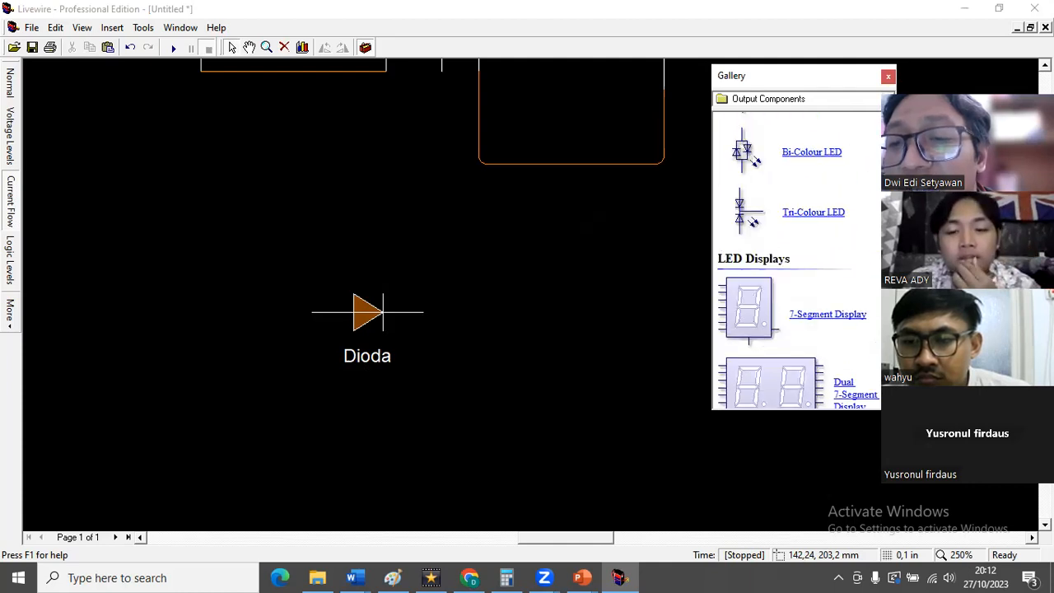
pyautogui.click(798, 99)
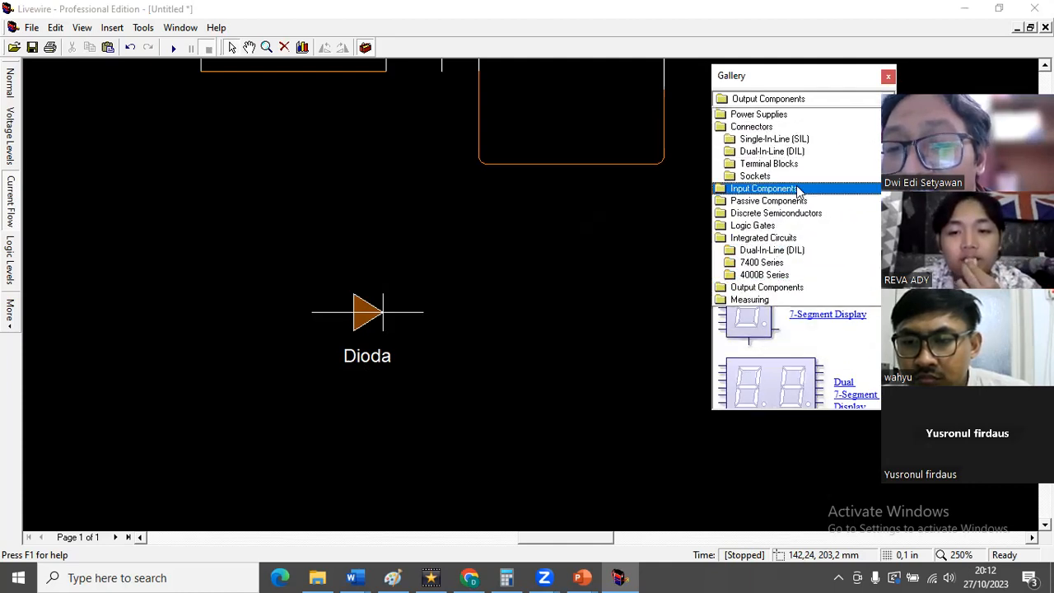
pyautogui.click(790, 114)
pyautogui.scroll(-3, 804, 232)
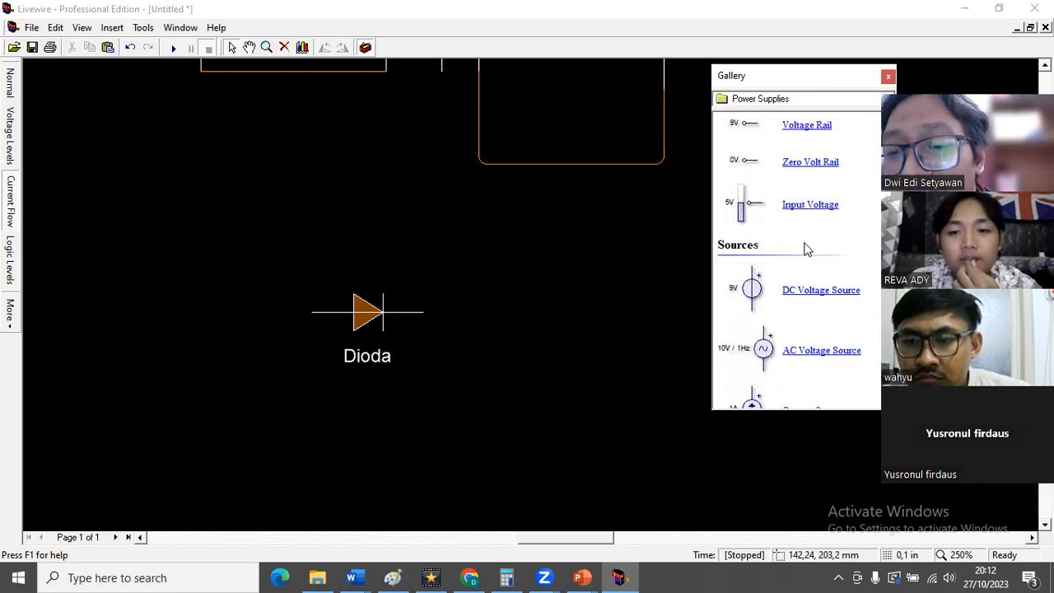
pyautogui.scroll(-3, 805, 246)
pyautogui.scroll(3, 804, 244)
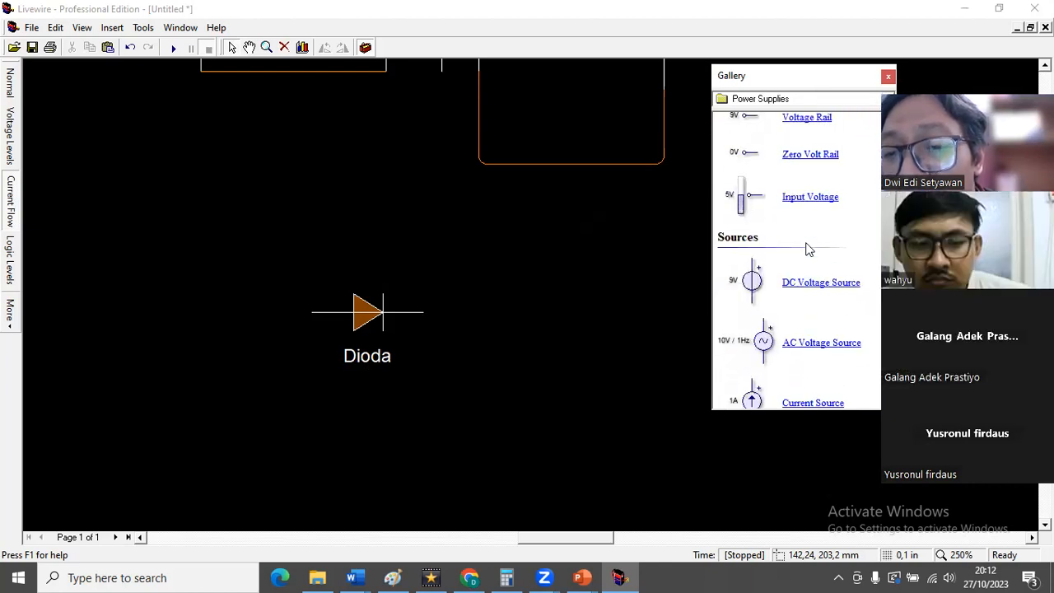
# Step: Place a Transformer from the Passive Components to the left of the diode and space the two parts apart
pyautogui.click(886, 99)
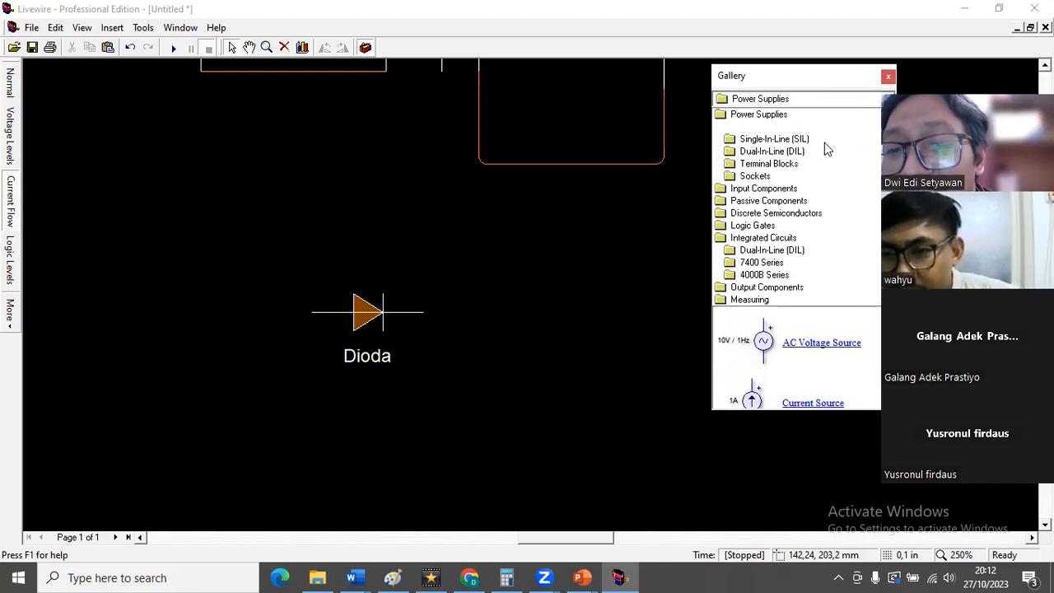
pyautogui.click(793, 203)
pyautogui.scroll(-5, 828, 206)
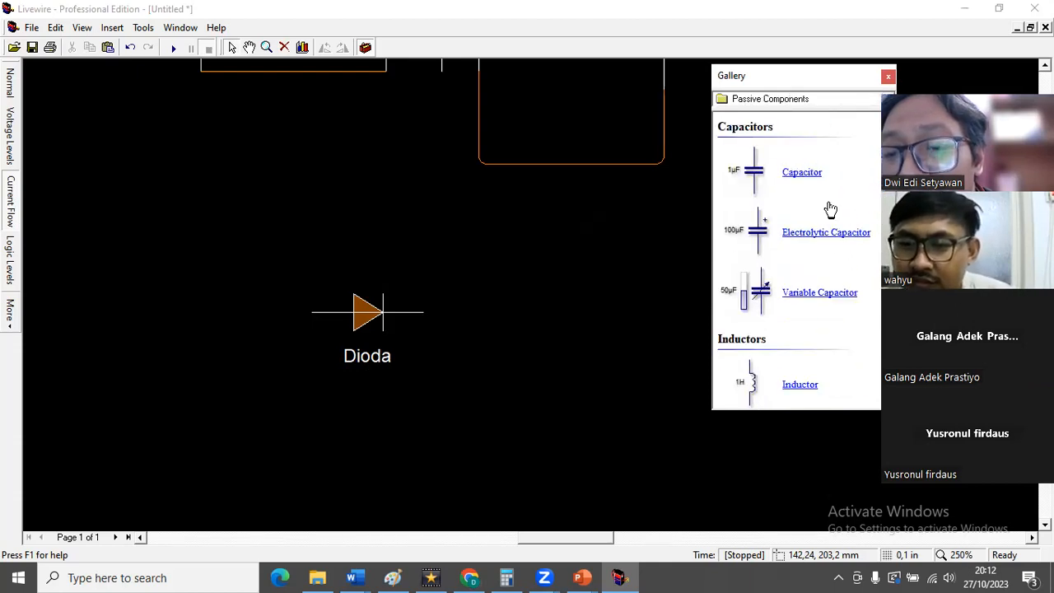
pyautogui.moveTo(744, 368); pyautogui.dragTo(247, 298)
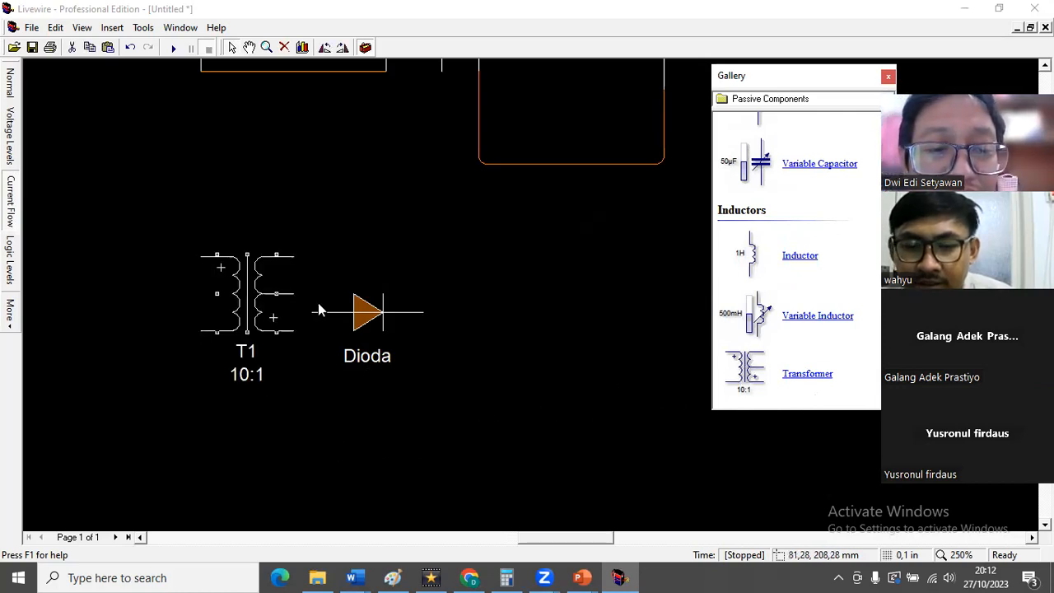
pyautogui.moveTo(360, 317); pyautogui.dragTo(471, 278)
pyautogui.moveTo(250, 301); pyautogui.dragTo(304, 301)
pyautogui.click(345, 379)
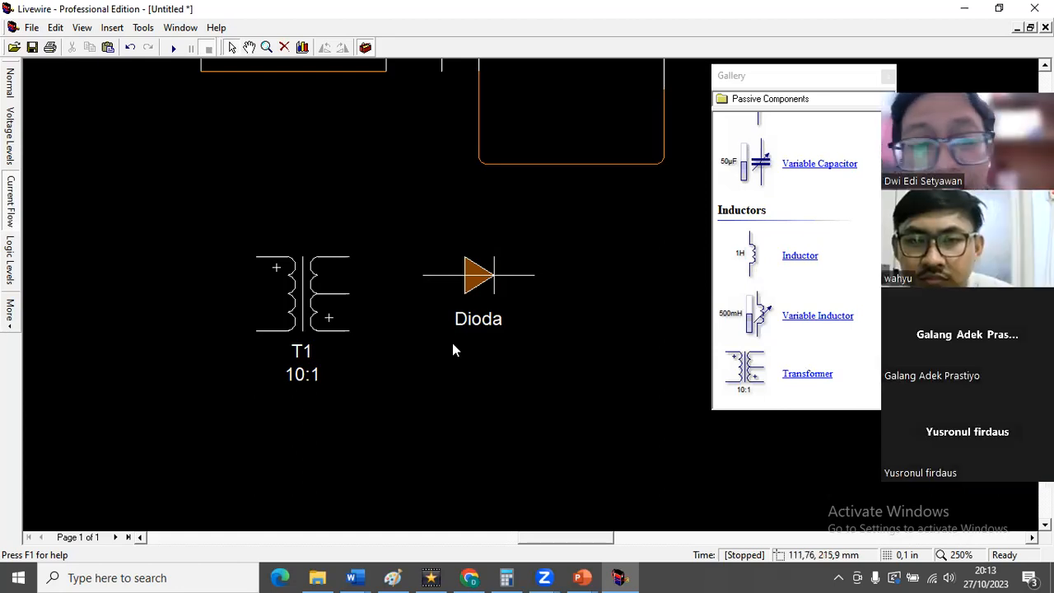
# Step: Move the transformer and diode further down, with the diode level with the transformer's upper secondary terminal
pyautogui.click(474, 280)
pyautogui.moveTo(474, 280); pyautogui.dragTo(510, 262)
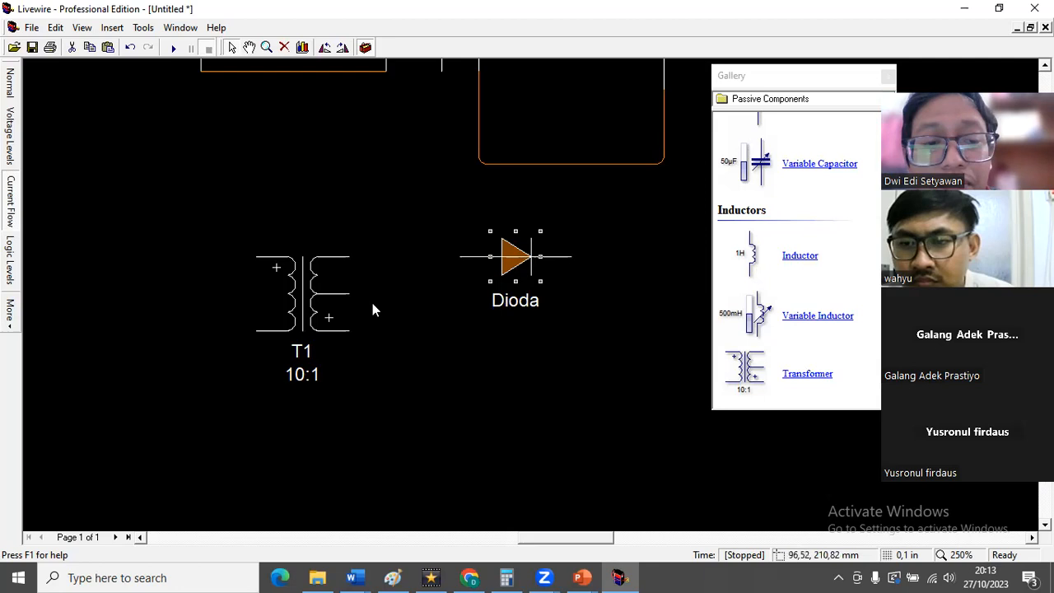
pyautogui.click(374, 347)
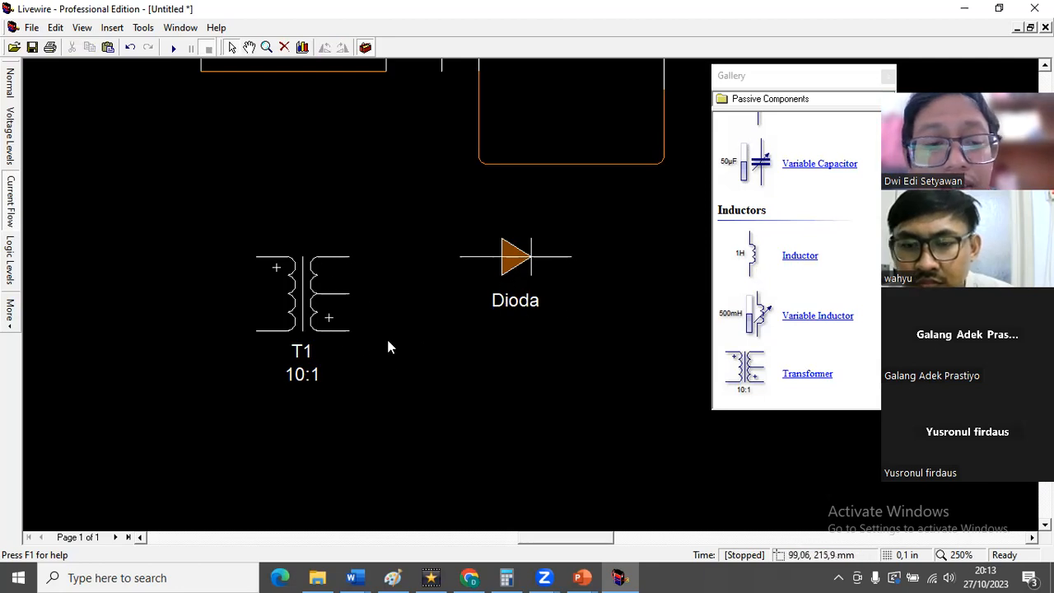
pyautogui.scroll(3, 404, 352)
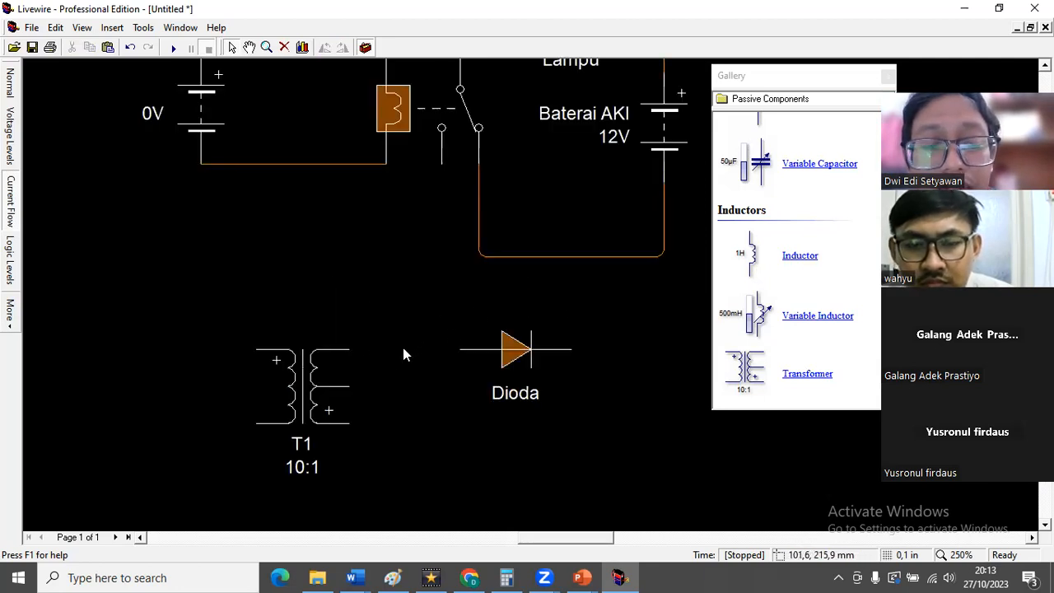
pyautogui.scroll(-3, 400, 355)
pyautogui.moveTo(330, 301); pyautogui.dragTo(300, 383)
pyautogui.moveTo(522, 265); pyautogui.dragTo(463, 356)
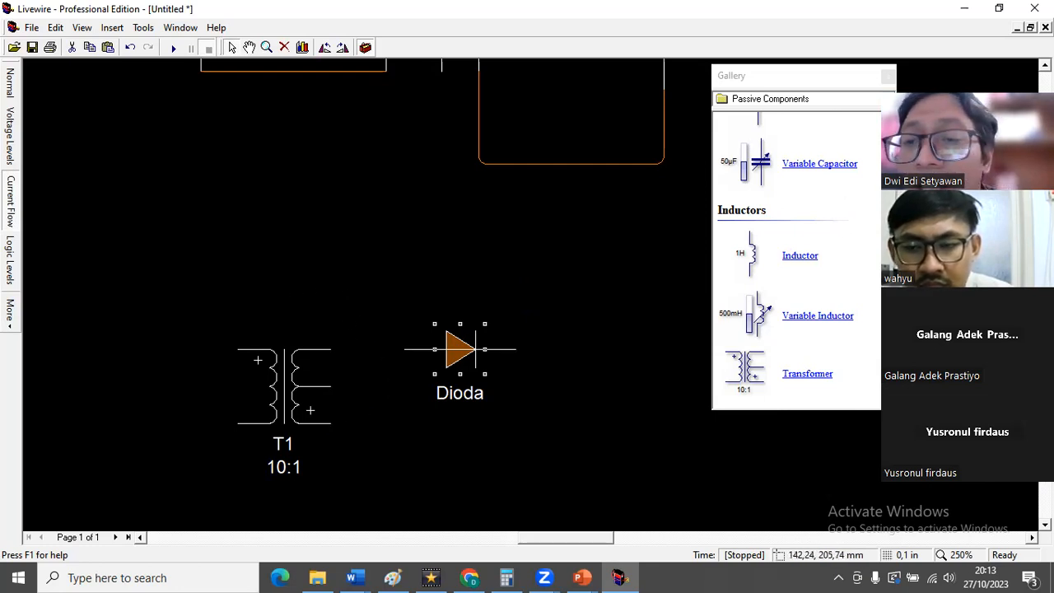
# Step: Place an AC Voltage Source left of the transformer and wire both its terminals to the primary winding
pyautogui.click(770, 98)
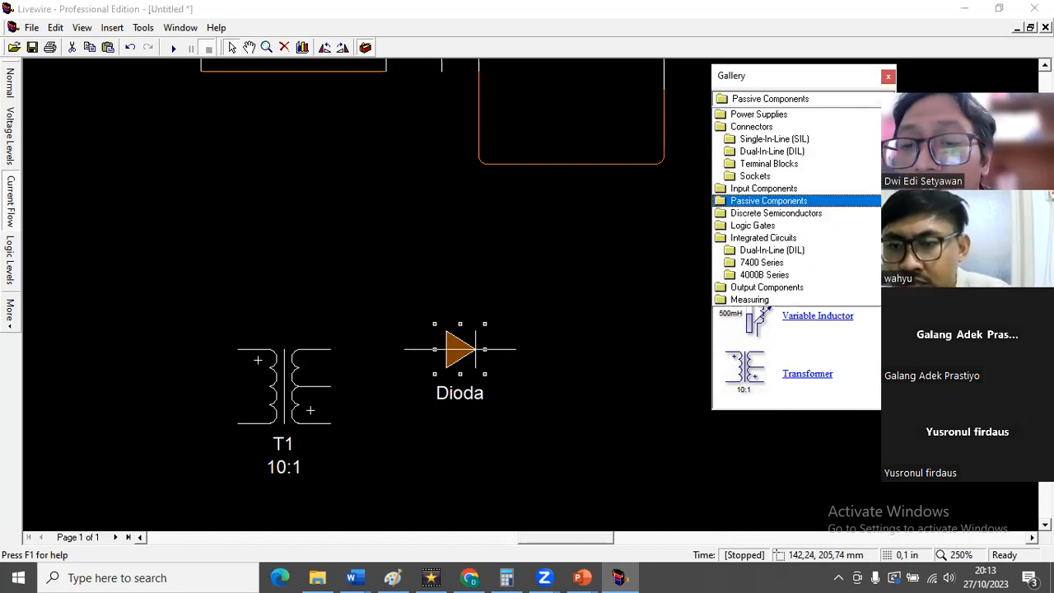
pyautogui.click(830, 115)
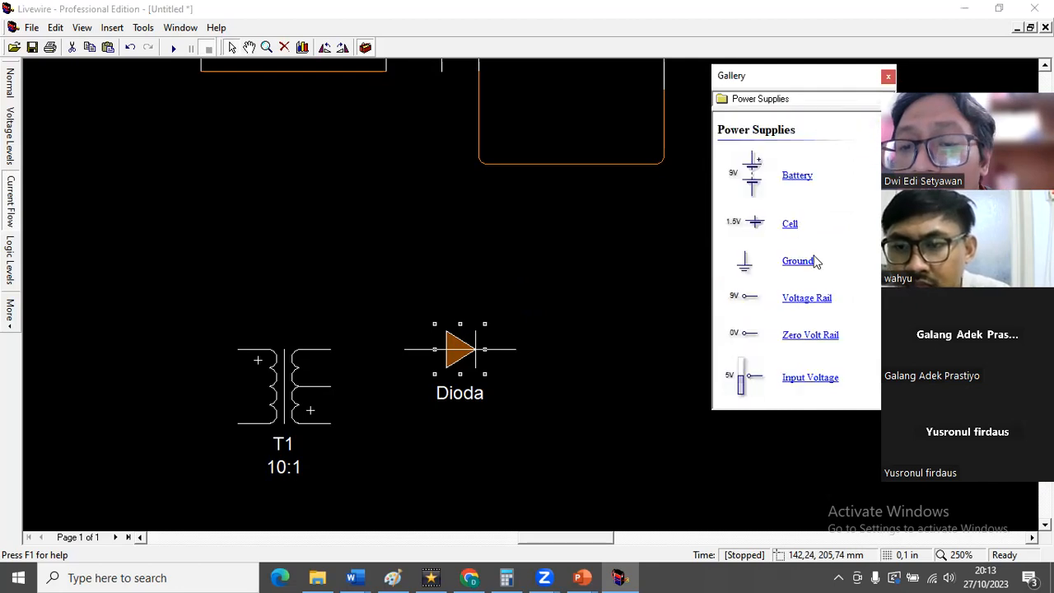
pyautogui.scroll(-5, 817, 276)
pyautogui.moveTo(764, 253); pyautogui.dragTo(188, 385)
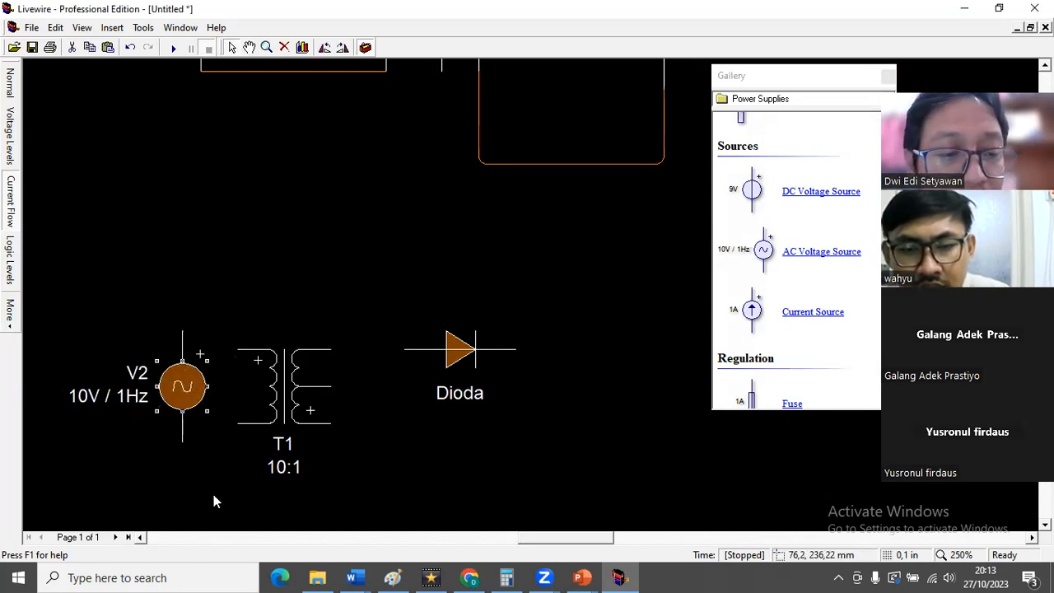
pyautogui.moveTo(183, 439); pyautogui.dragTo(237, 424)
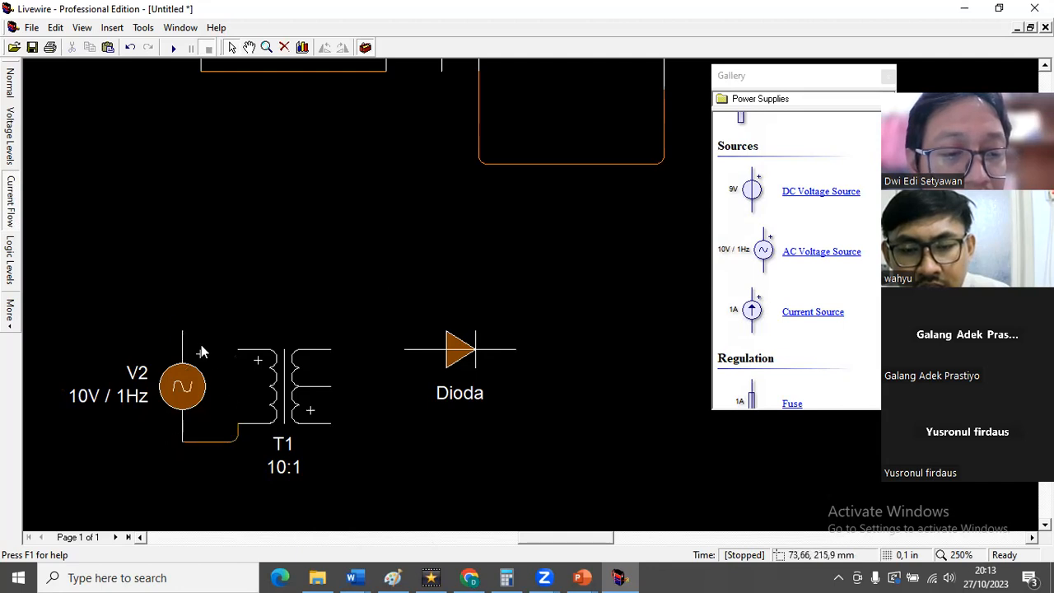
pyautogui.moveTo(182, 331); pyautogui.dragTo(237, 348)
# Step: Set the AC voltage source to 220 V RMS and a frequency of 50 Hz
pyautogui.click(187, 398)
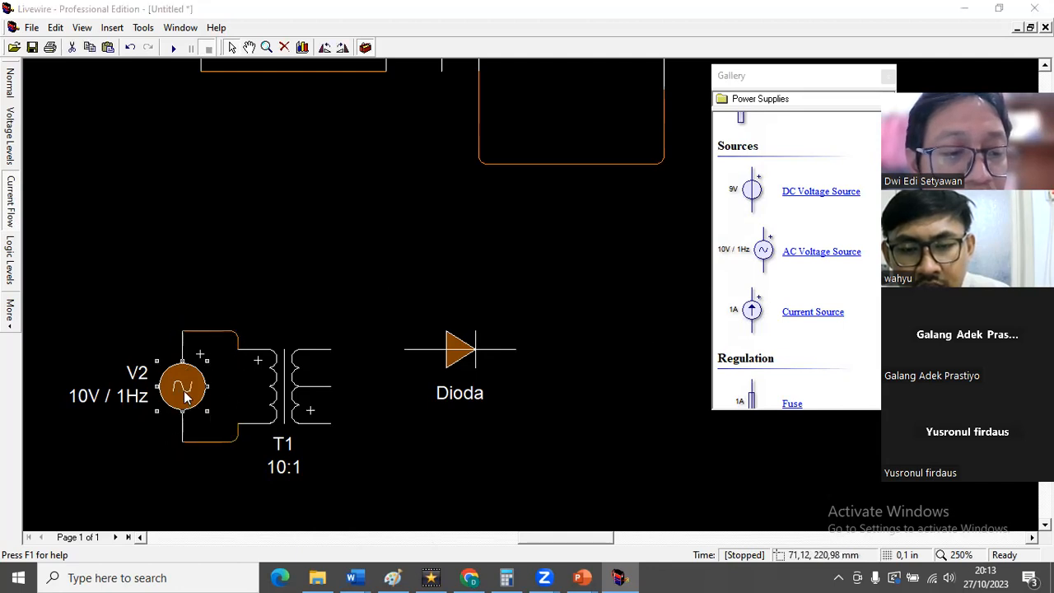
pyautogui.doubleClick(188, 397)
pyautogui.doubleClick(466, 303)
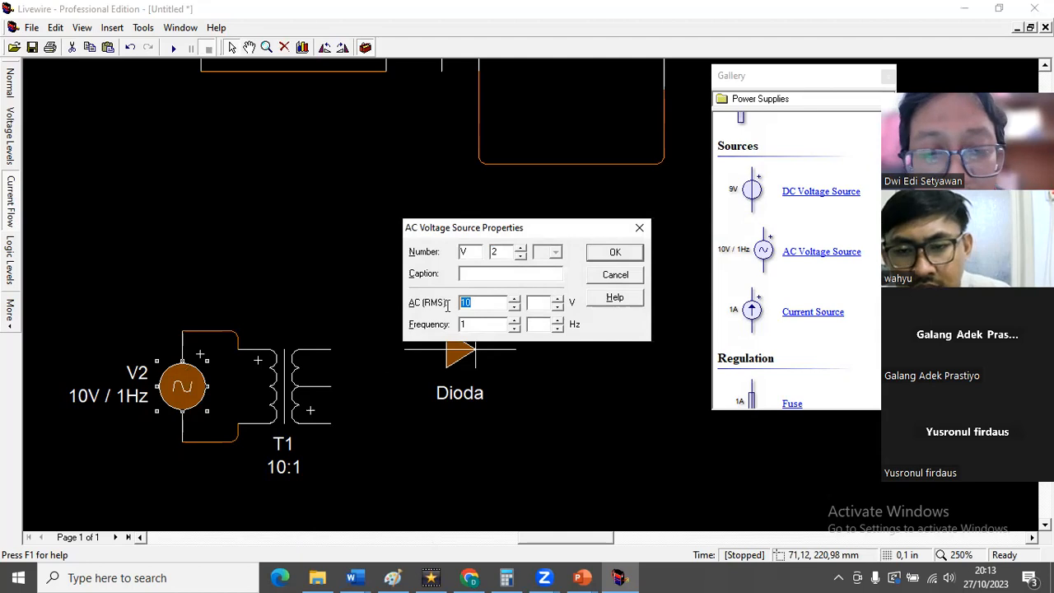
pyautogui.write('220')
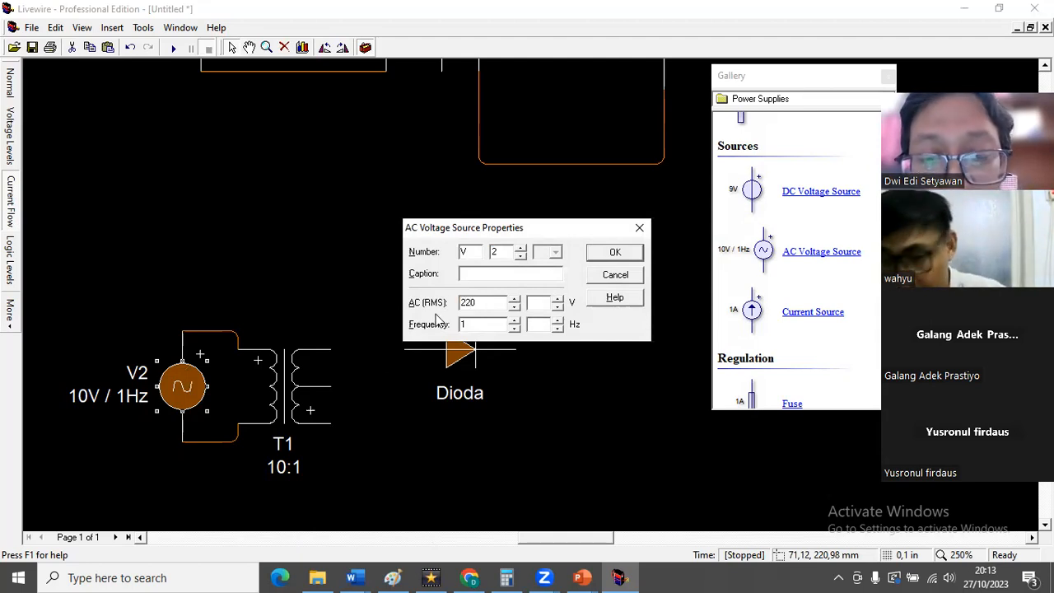
pyautogui.doubleClick(463, 324)
pyautogui.write('50')
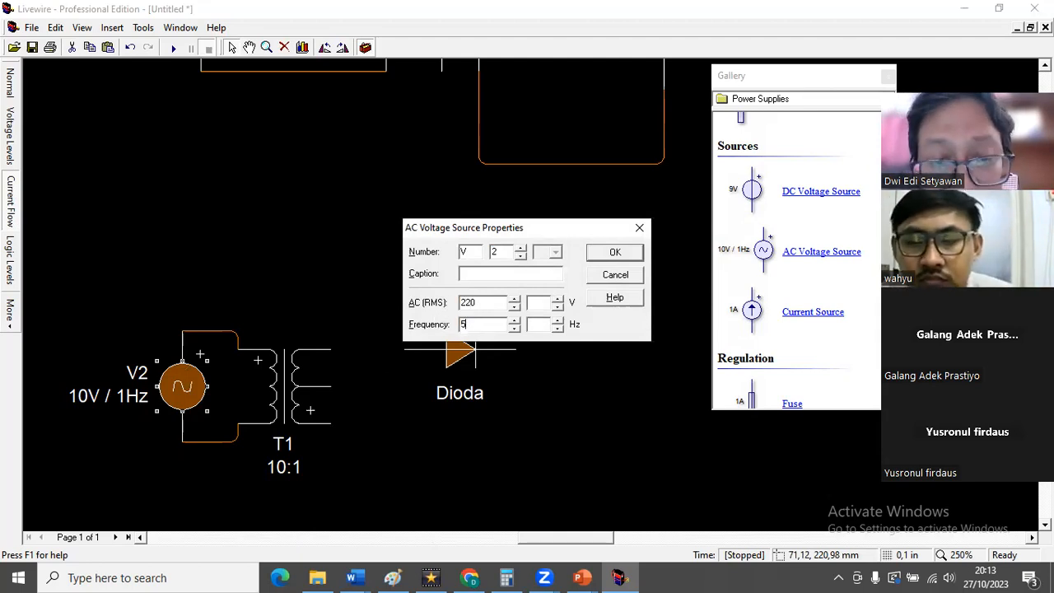
pyautogui.click(609, 255)
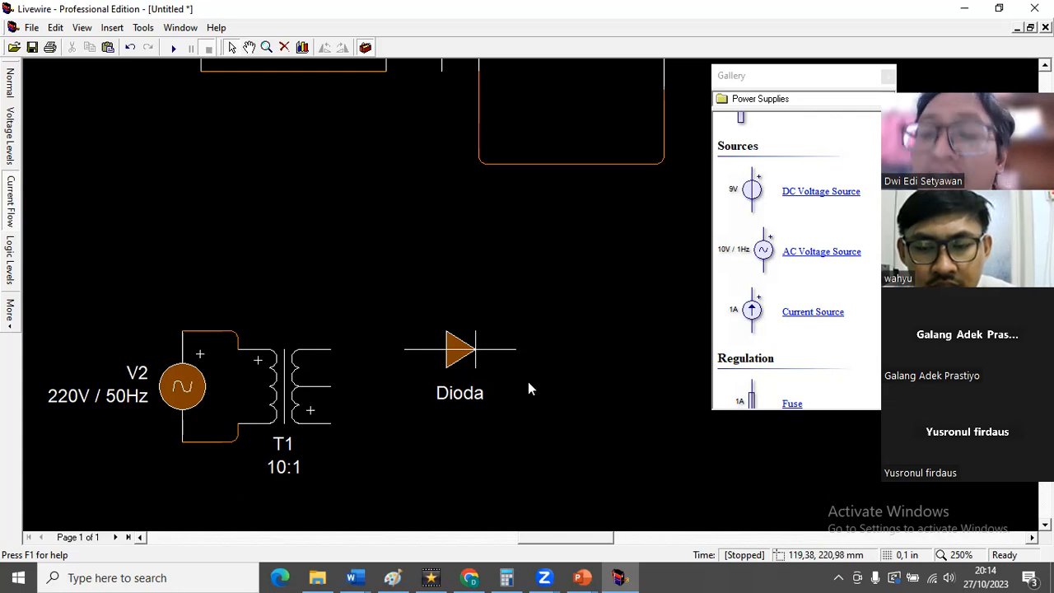
# Step: Shift the diode slightly up toward the transformer and wire its anode to the transformer's upper secondary terminal
pyautogui.moveTo(482, 363); pyautogui.dragTo(464, 344)
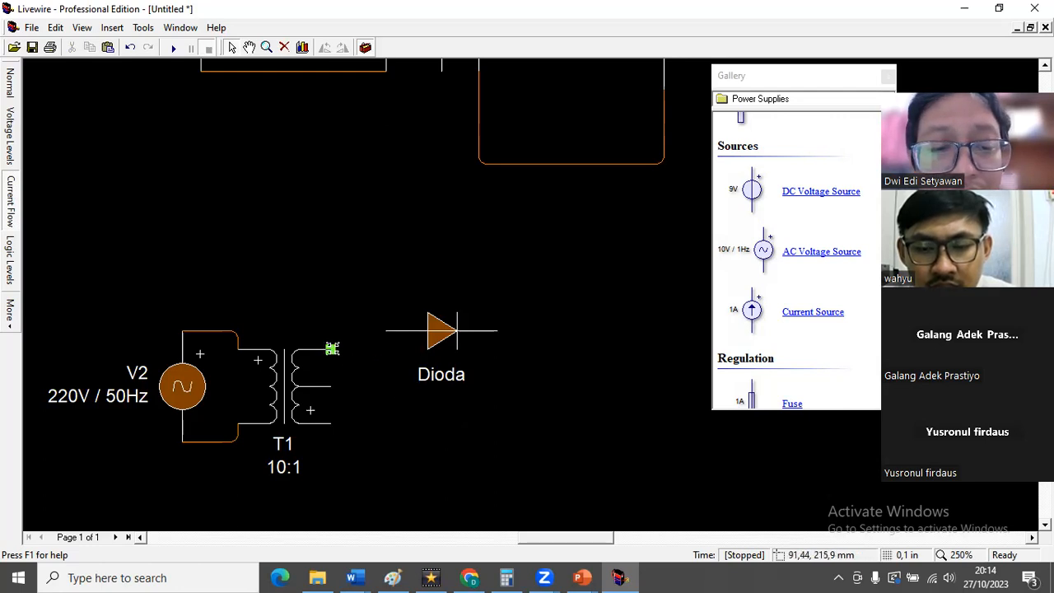
pyautogui.moveTo(331, 349)
pyautogui.mouseDown()
pyautogui.moveTo(358, 328)
pyautogui.moveTo(386, 330)
pyautogui.mouseUp()
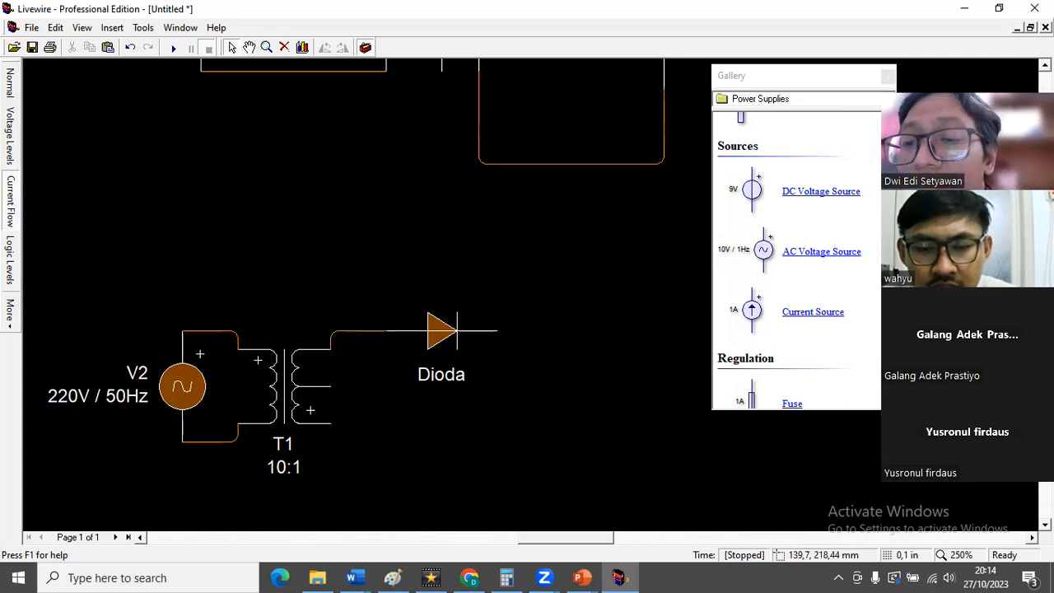
# Step: Place a Resistor from the Passive Components beyond the diode and wire it between the cathode and the transformer's lower secondary terminal
pyautogui.click(888, 99)
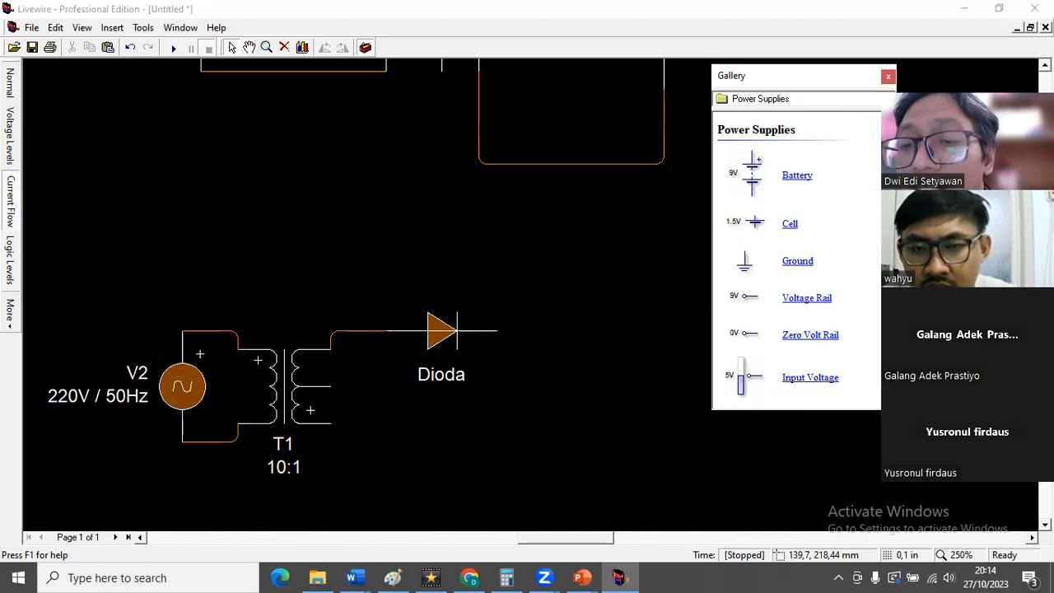
pyautogui.click(888, 98)
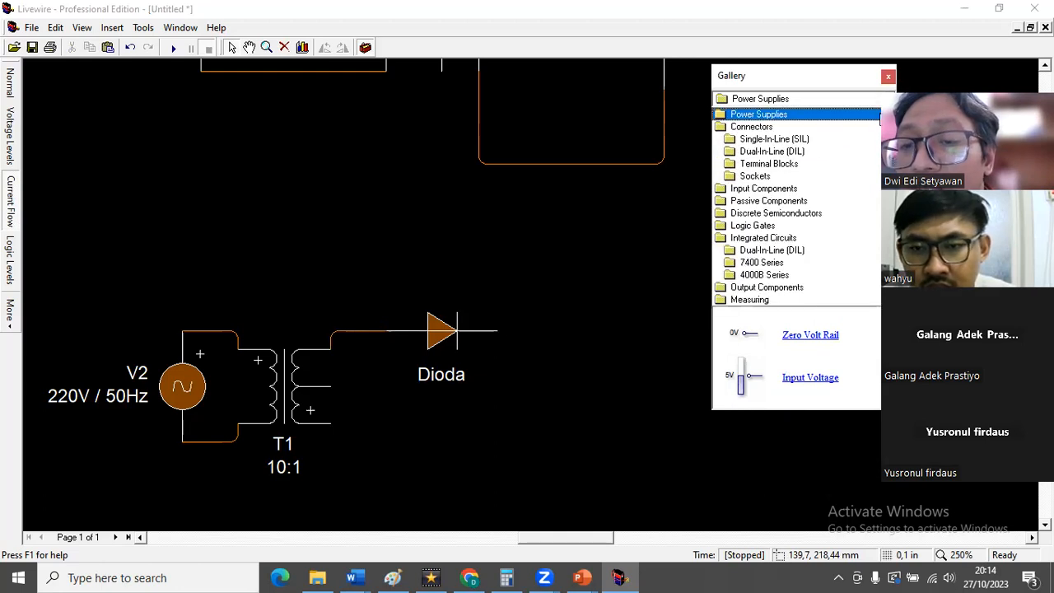
pyautogui.click(796, 202)
pyautogui.moveTo(757, 181); pyautogui.dragTo(665, 354)
pyautogui.moveTo(562, 382); pyautogui.dragTo(553, 381)
pyautogui.moveTo(496, 331); pyautogui.dragTo(553, 331)
pyautogui.moveTo(333, 423); pyautogui.dragTo(552, 441)
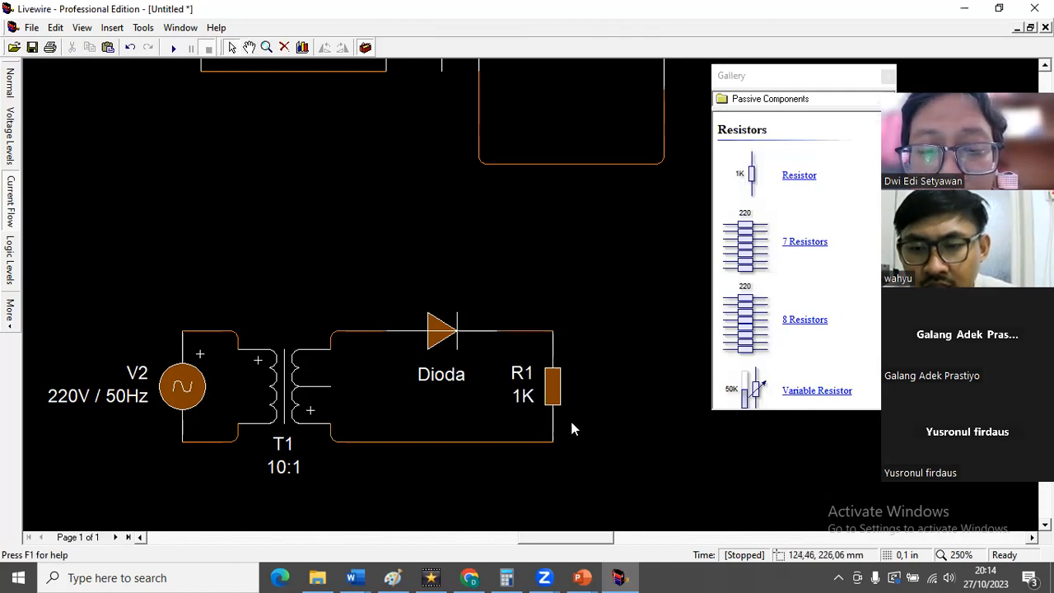
# Step: Move the diode and resistor R1 closer to the transformer and level the return wire with R1's lower terminal
pyautogui.moveTo(560, 391); pyautogui.dragTo(607, 387)
pyautogui.moveTo(587, 422); pyautogui.dragTo(642, 442)
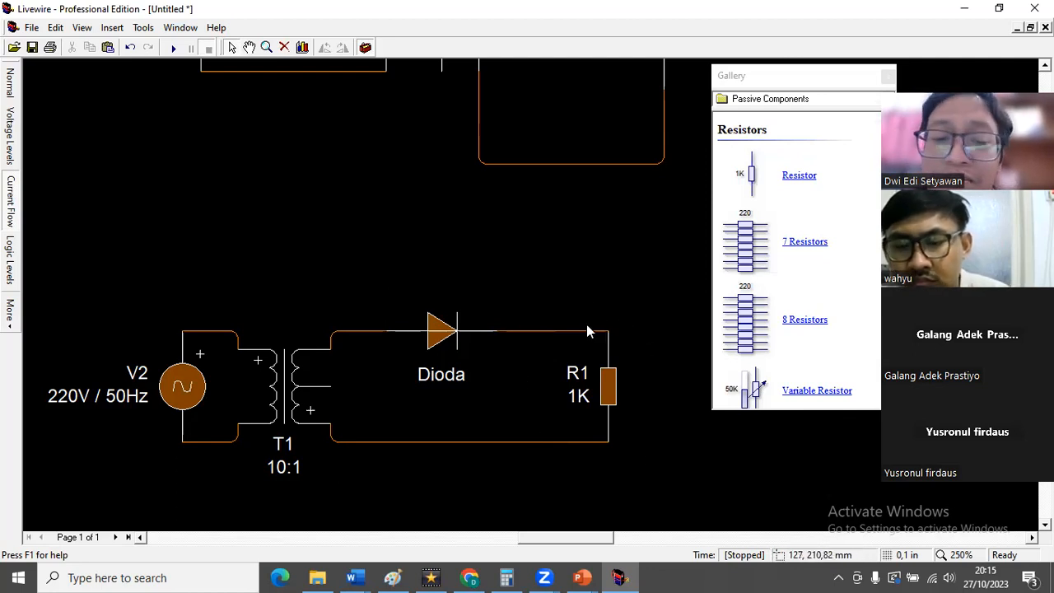
pyautogui.moveTo(445, 339); pyautogui.dragTo(413, 338)
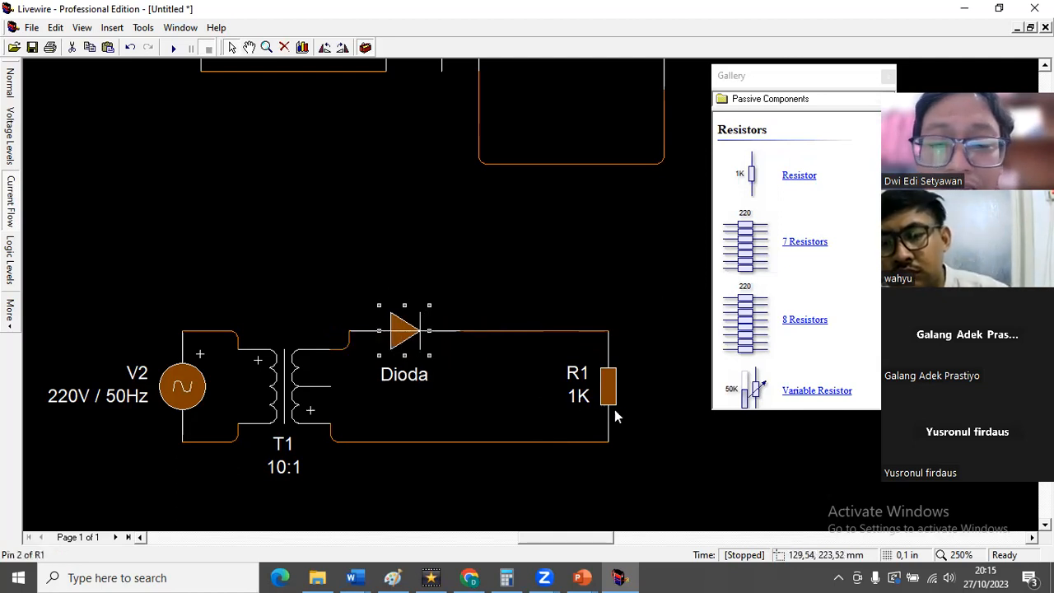
pyautogui.moveTo(609, 389); pyautogui.dragTo(513, 386)
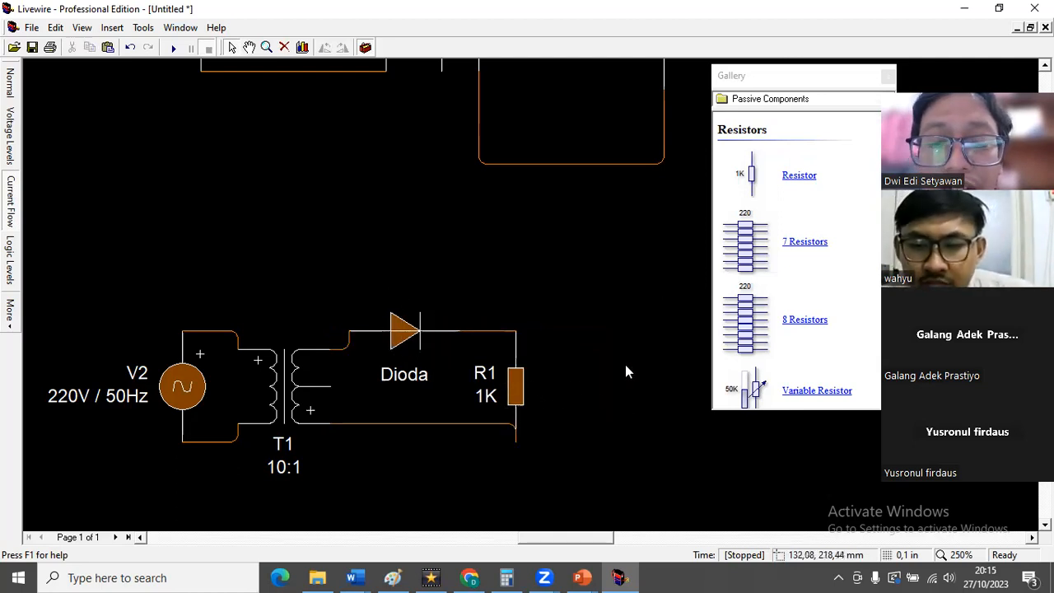
pyautogui.moveTo(441, 420); pyautogui.dragTo(441, 443)
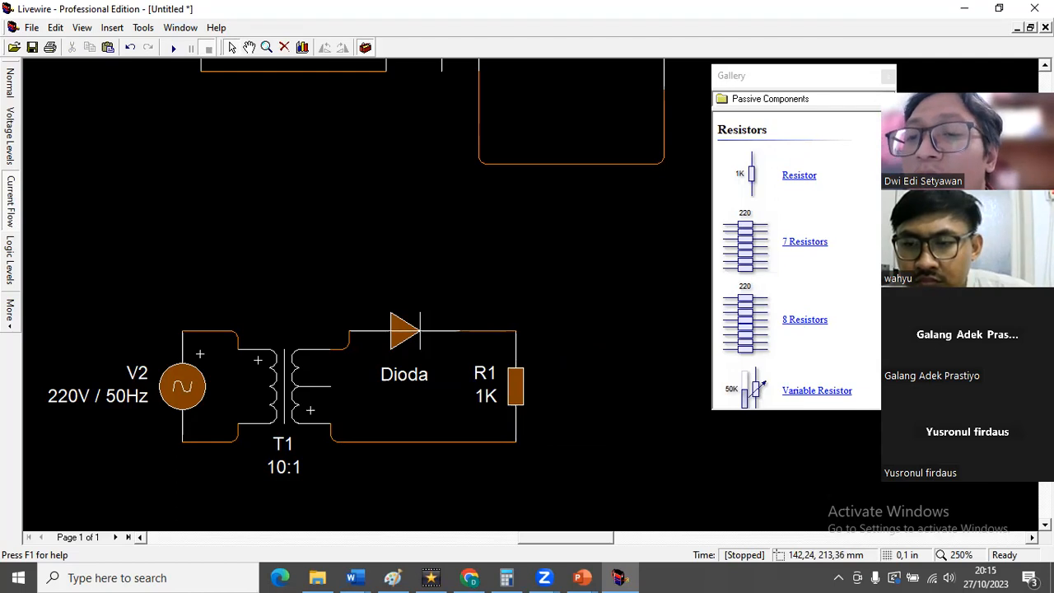
# Step: Place an Oscilloscope from the Measuring components above the diode and resistor
pyautogui.click(872, 99)
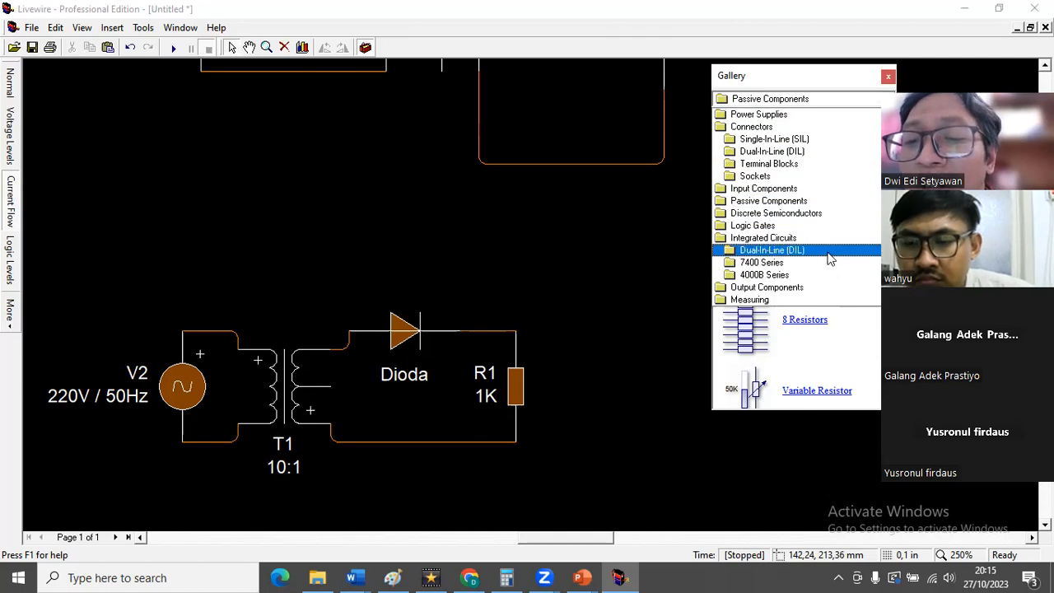
pyautogui.click(818, 288)
pyautogui.scroll(-8, 820, 206)
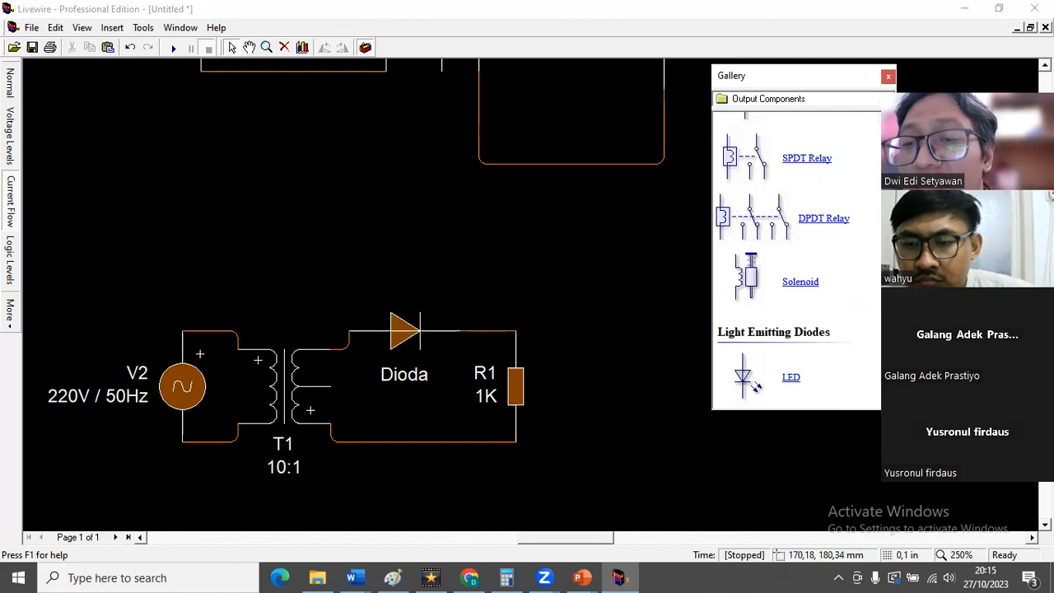
pyautogui.click(782, 98)
pyautogui.click(763, 300)
pyautogui.scroll(-6, 816, 236)
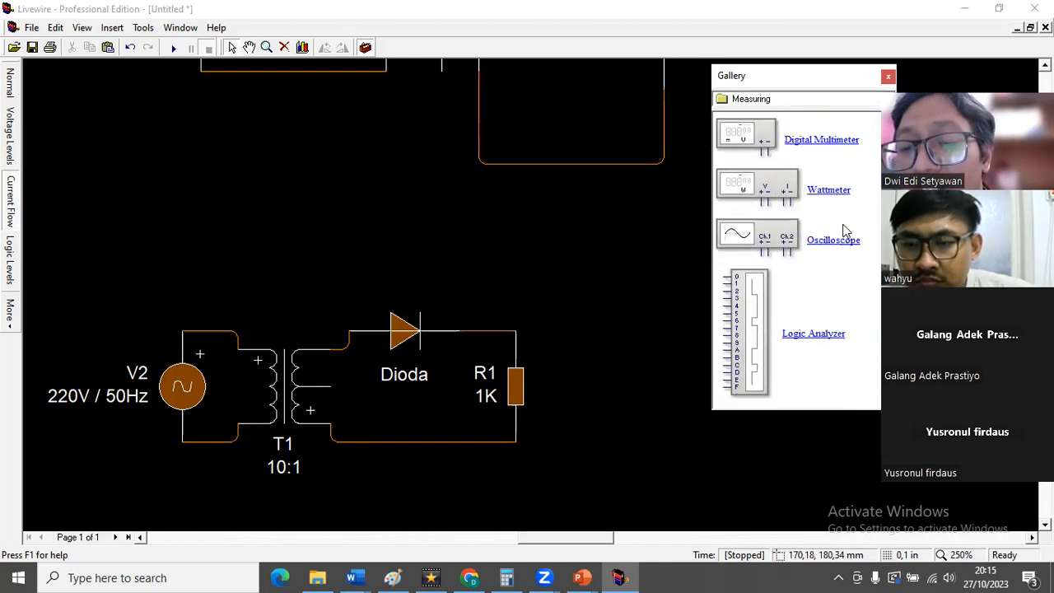
pyautogui.scroll(1, 844, 234)
pyautogui.moveTo(761, 261); pyautogui.dragTo(522, 224)
pyautogui.scroll(-3, 580, 301)
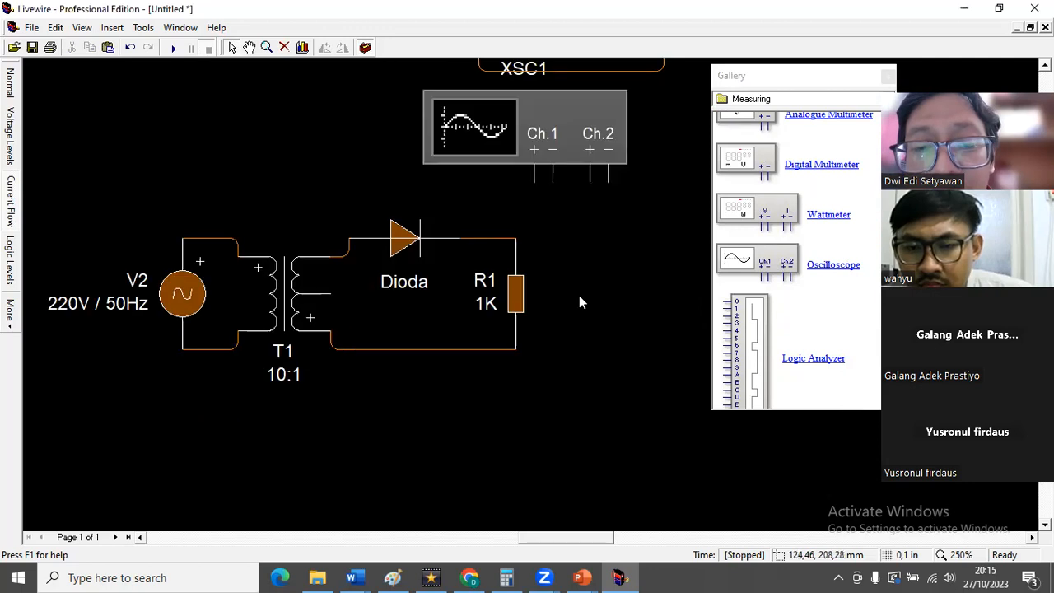
# Step: Select the whole diode circuit with the oscilloscope and move it to the left
pyautogui.moveTo(682, 451); pyautogui.dragTo(30, 86)
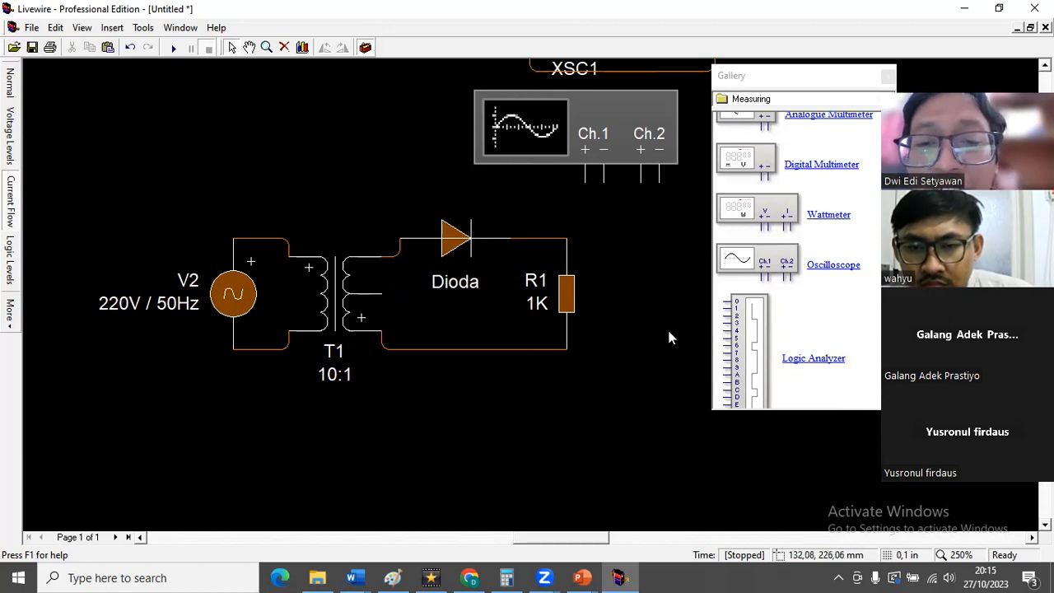
pyautogui.scroll(2, 663, 333)
pyautogui.moveTo(693, 172); pyautogui.dragTo(90, 497)
pyautogui.moveTo(539, 241); pyautogui.dragTo(449, 240)
pyautogui.click(680, 436)
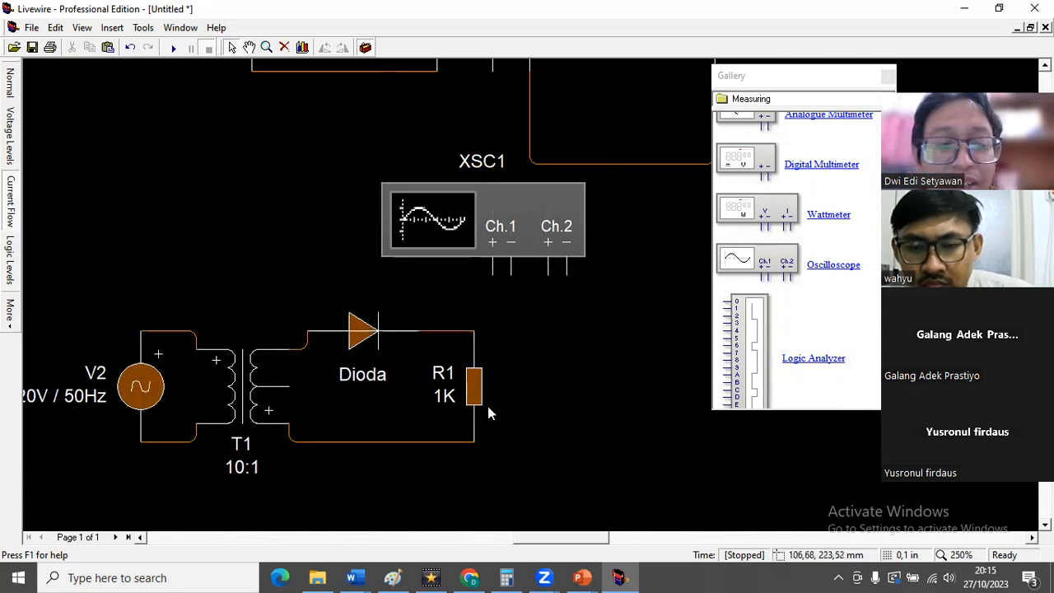
pyautogui.moveTo(583, 543); pyautogui.dragTo(574, 542)
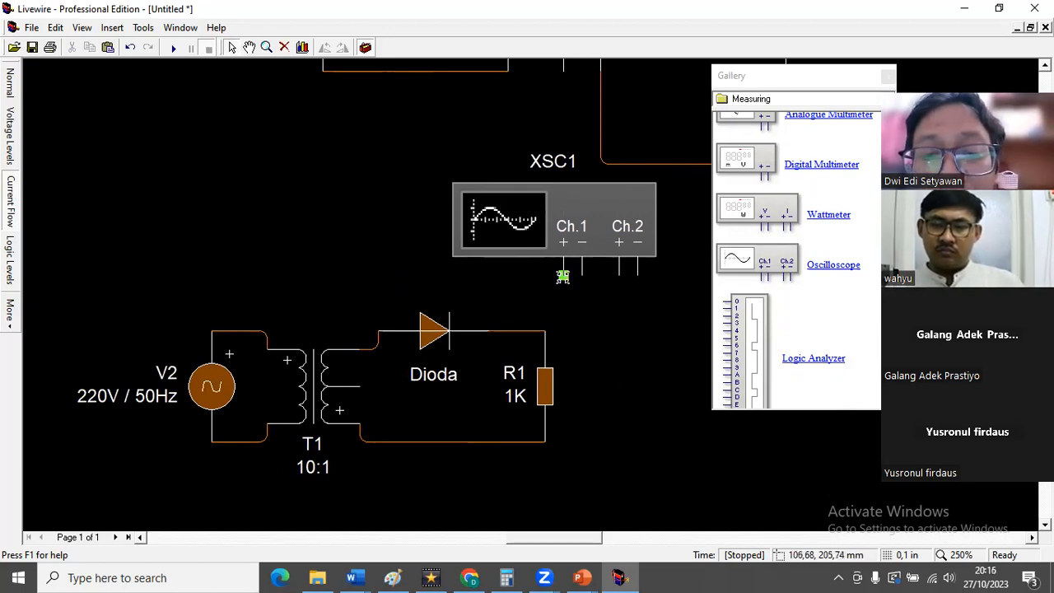
# Step: Wire oscilloscope Ch.1 across the transformer's secondary, ahead of the diode, and Ch.2 across resistor R1
pyautogui.moveTo(560, 274)
pyautogui.mouseDown()
pyautogui.moveTo(416, 278)
pyautogui.moveTo(378, 293)
pyautogui.moveTo(378, 330)
pyautogui.mouseUp()
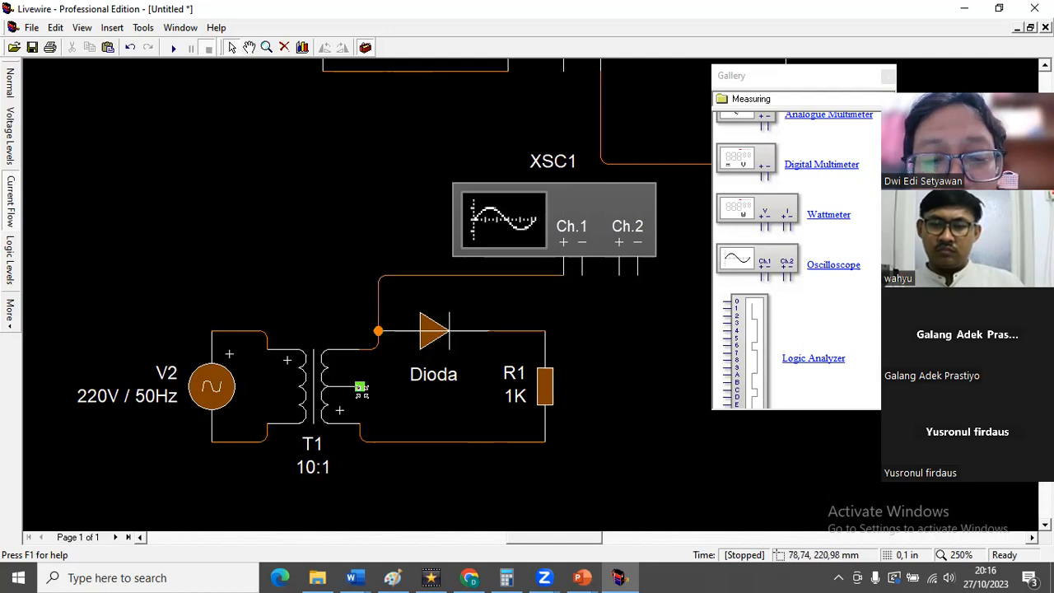
pyautogui.moveTo(364, 445)
pyautogui.mouseDown()
pyautogui.moveTo(372, 480)
pyautogui.moveTo(580, 493)
pyautogui.moveTo(592, 479)
pyautogui.moveTo(574, 474)
pyautogui.mouseUp()
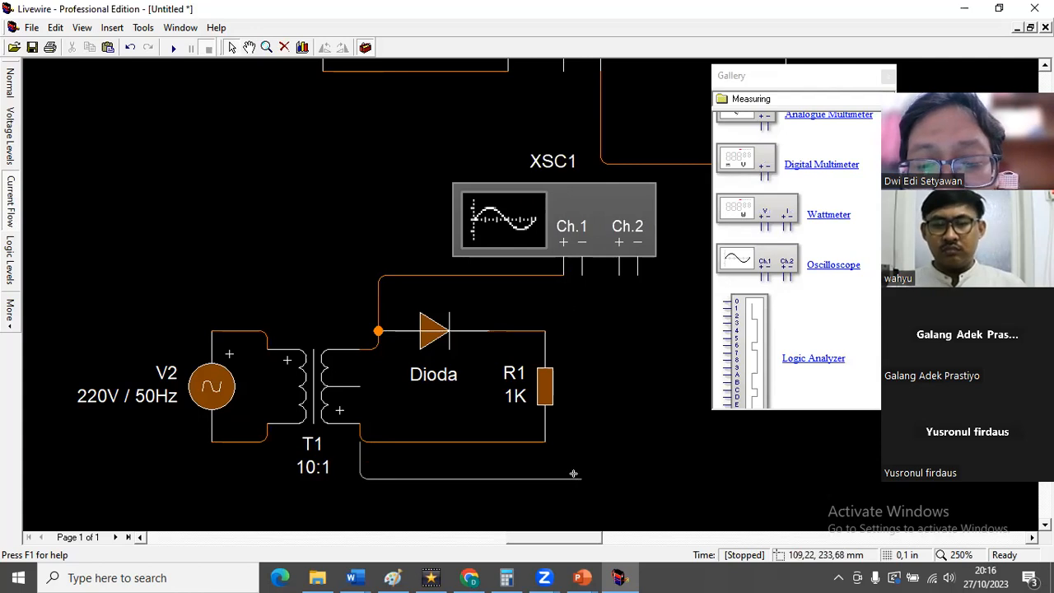
pyautogui.moveTo(578, 279); pyautogui.dragTo(581, 277)
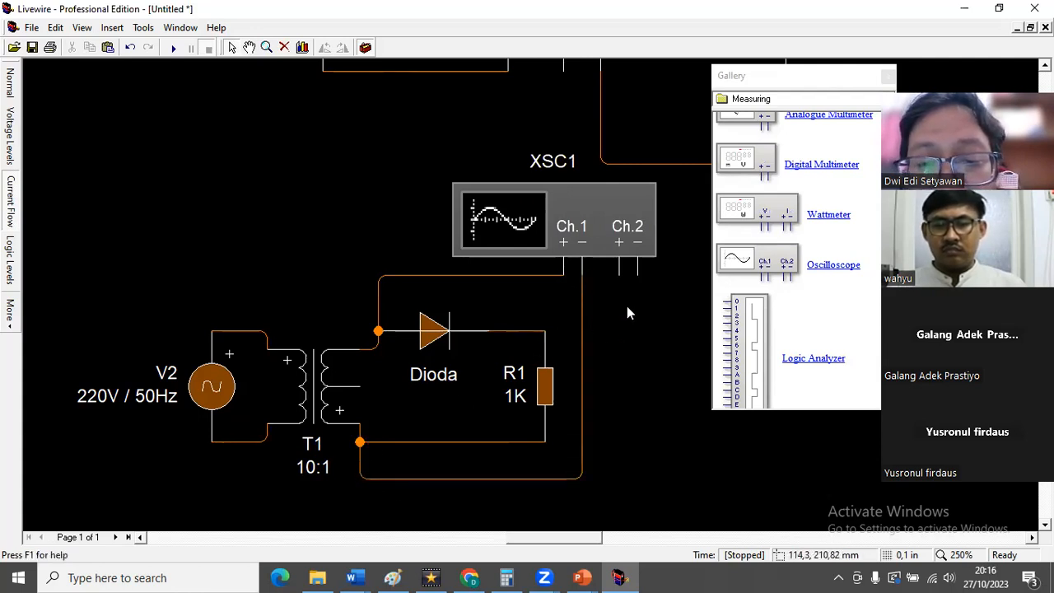
pyautogui.moveTo(619, 275); pyautogui.dragTo(545, 330)
pyautogui.moveTo(636, 275); pyautogui.dragTo(545, 442)
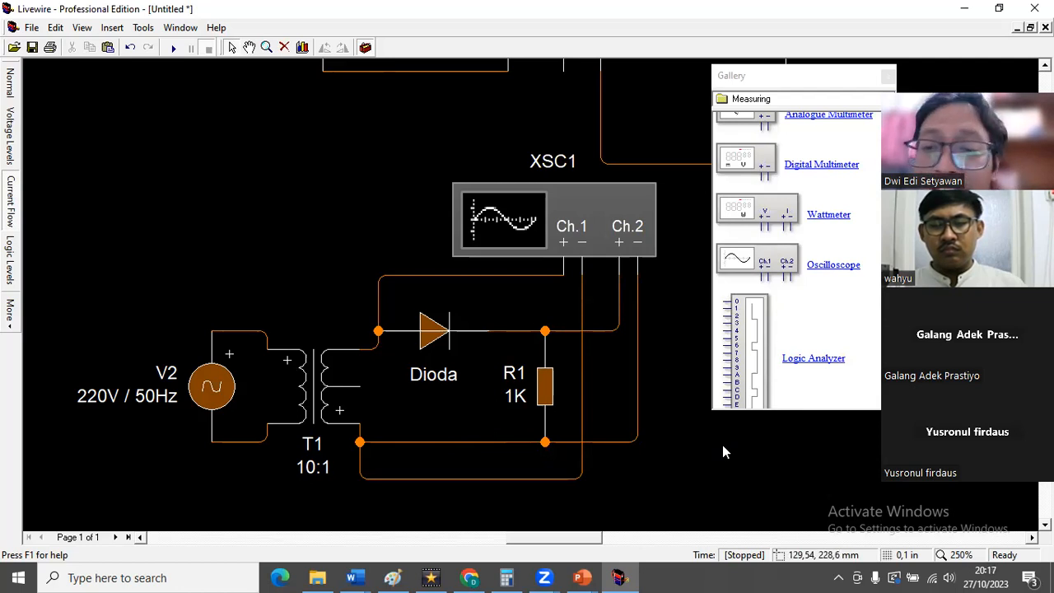
# Step: Move the Gallery window clear of the diode circuit and show more of the drawing at 175% zoom
pyautogui.click(859, 80)
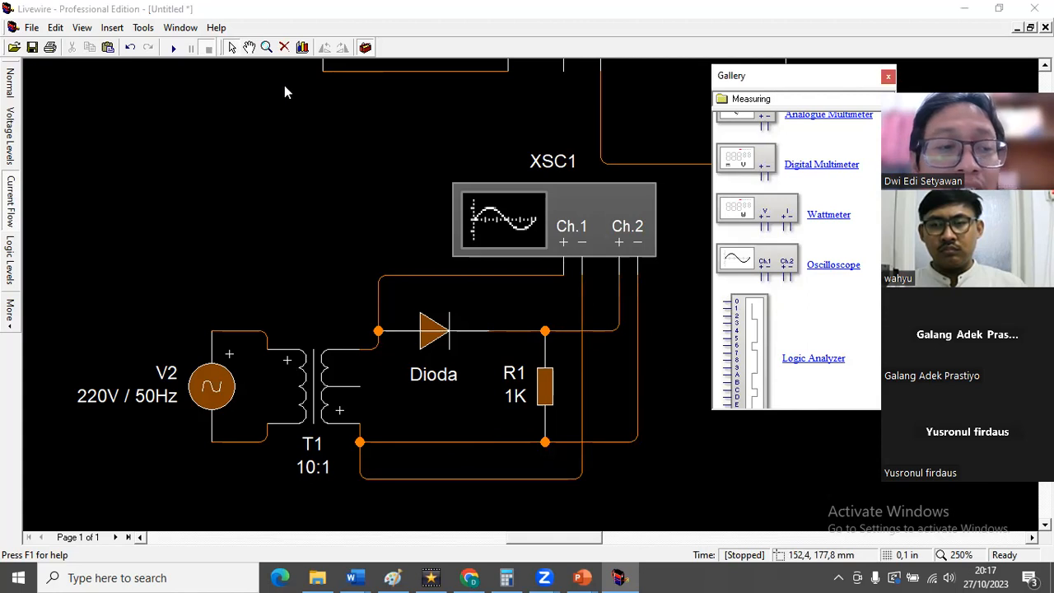
pyautogui.moveTo(144, 14); pyautogui.dragTo(145, 14)
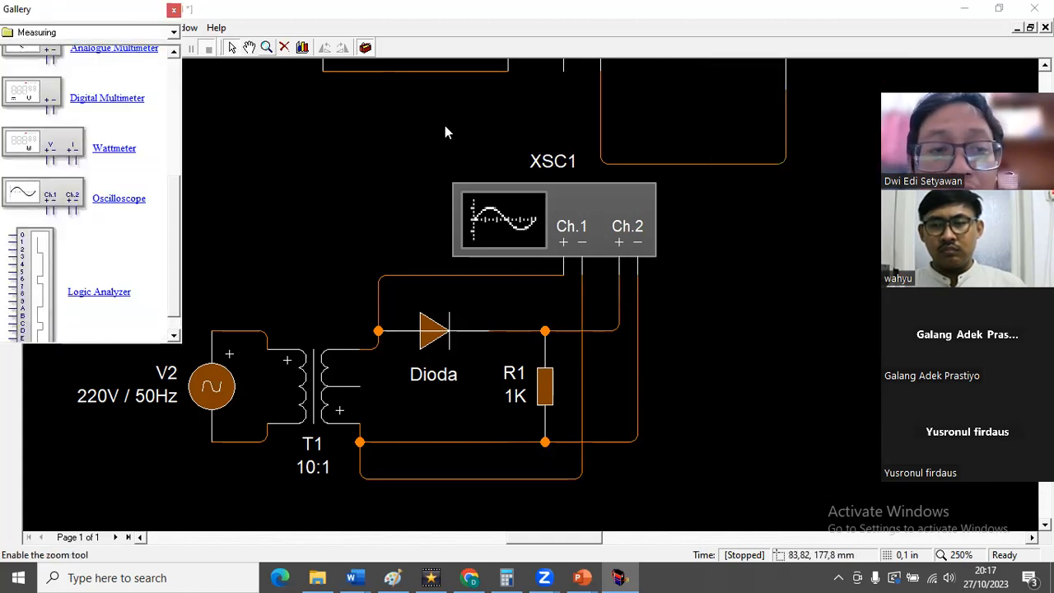
pyautogui.click(266, 47)
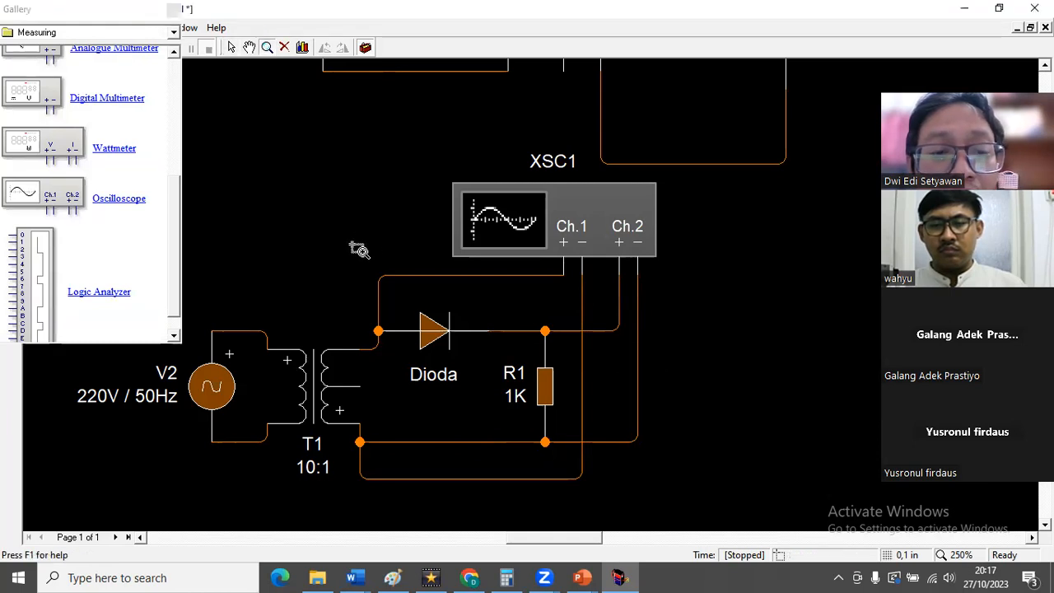
pyautogui.rightClick(357, 247)
pyautogui.rightClick(353, 254)
pyautogui.rightClick(352, 257)
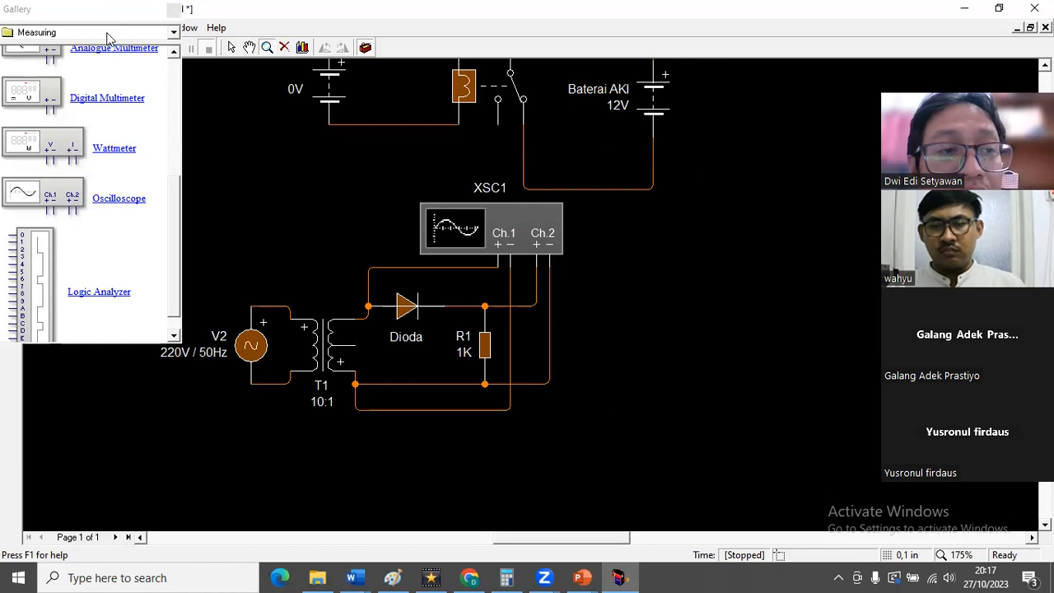
pyautogui.moveTo(119, 16); pyautogui.dragTo(86, 13)
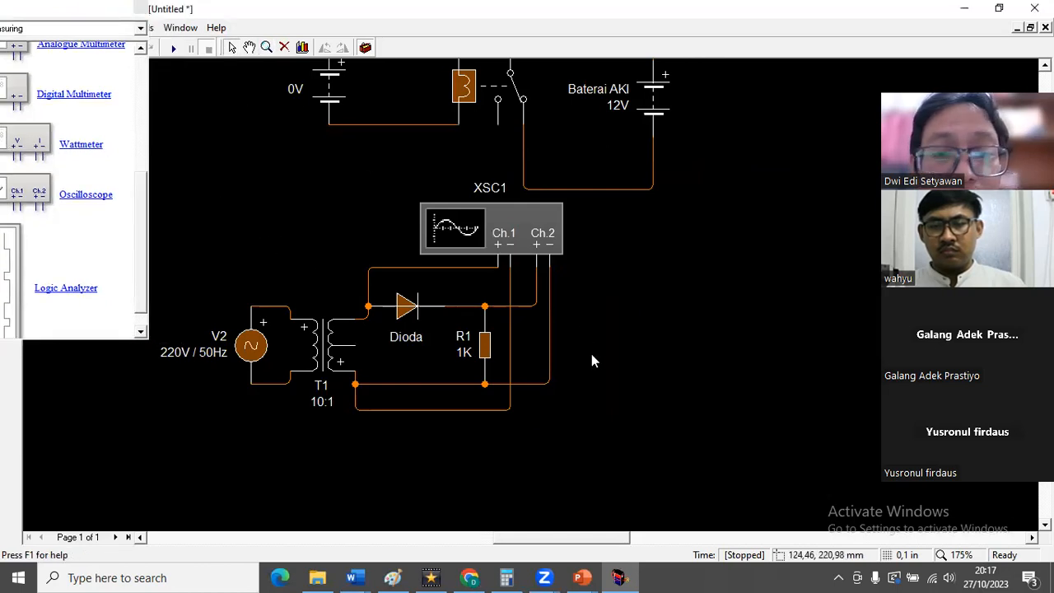
# Step: Select the diode circuit and oscilloscope without the relay circuit's wires and move them further down, away from the relay circuit
pyautogui.moveTo(617, 455); pyautogui.dragTo(159, 177)
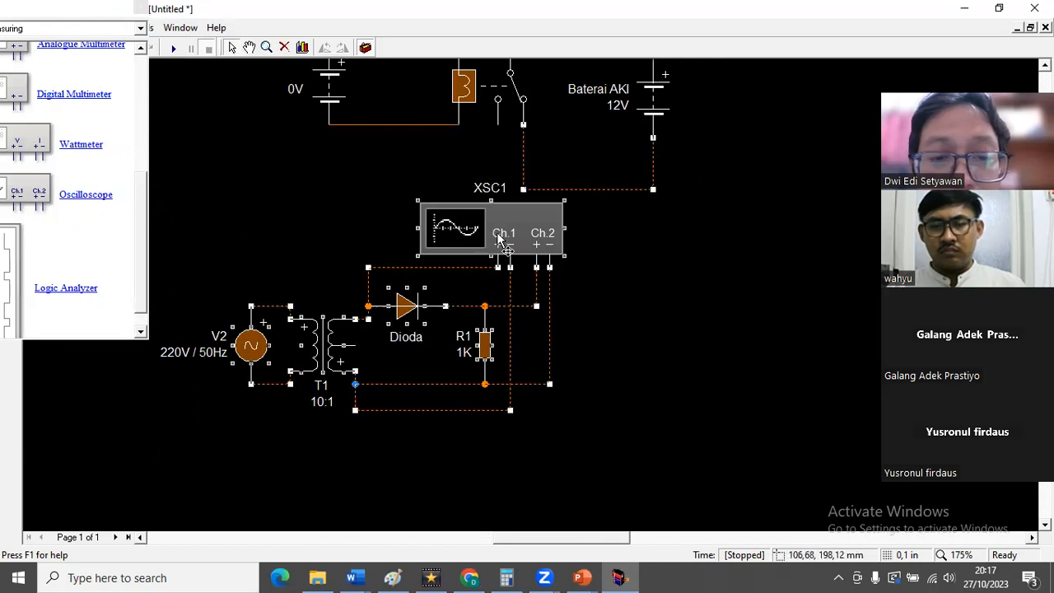
pyautogui.moveTo(632, 474); pyautogui.dragTo(157, 205)
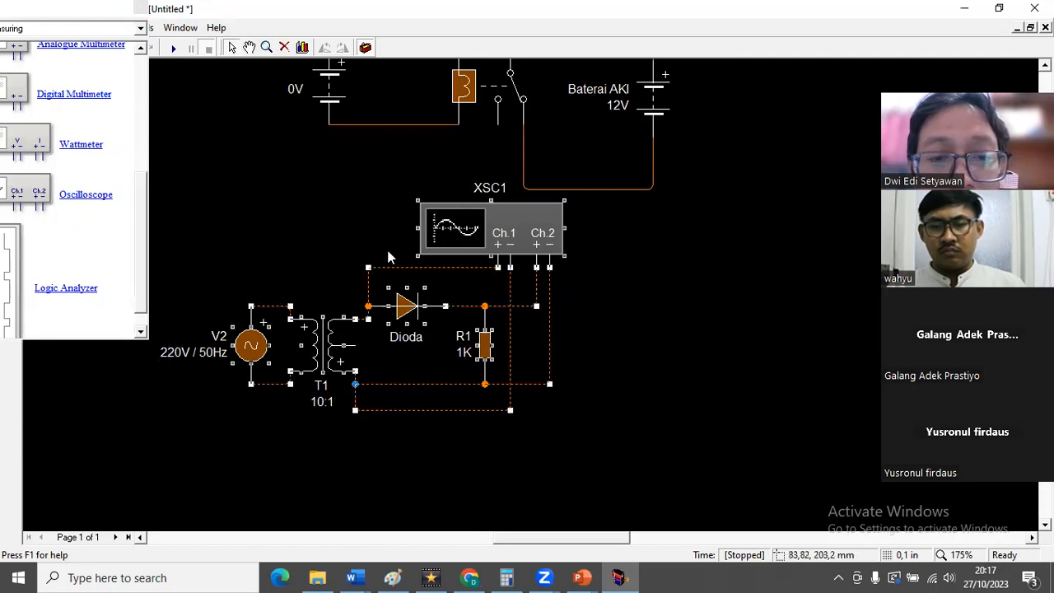
pyautogui.moveTo(479, 232); pyautogui.dragTo(466, 270)
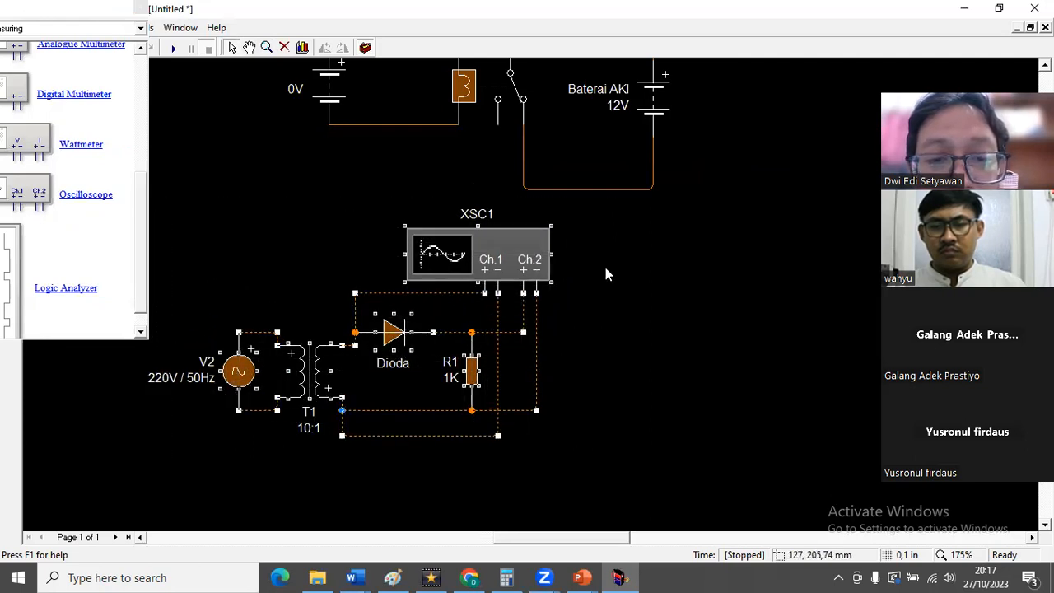
pyautogui.click(625, 292)
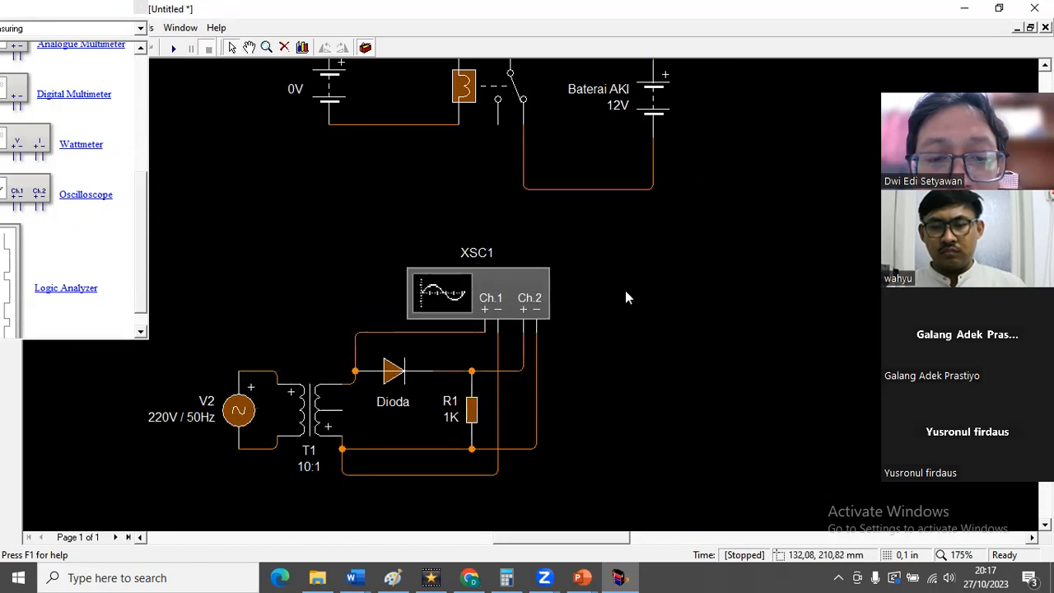
pyautogui.scroll(-3, 596, 221)
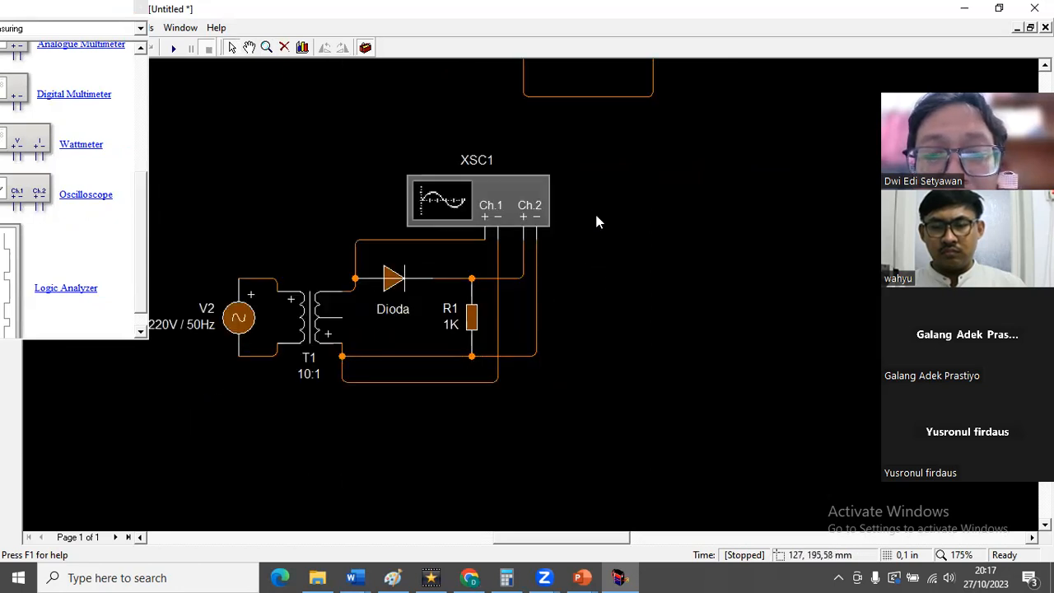
pyautogui.moveTo(96, 161); pyautogui.dragTo(590, 232)
pyautogui.moveTo(263, 438); pyautogui.dragTo(136, 455)
pyautogui.moveTo(516, 219); pyautogui.dragTo(516, 253)
pyautogui.click(642, 251)
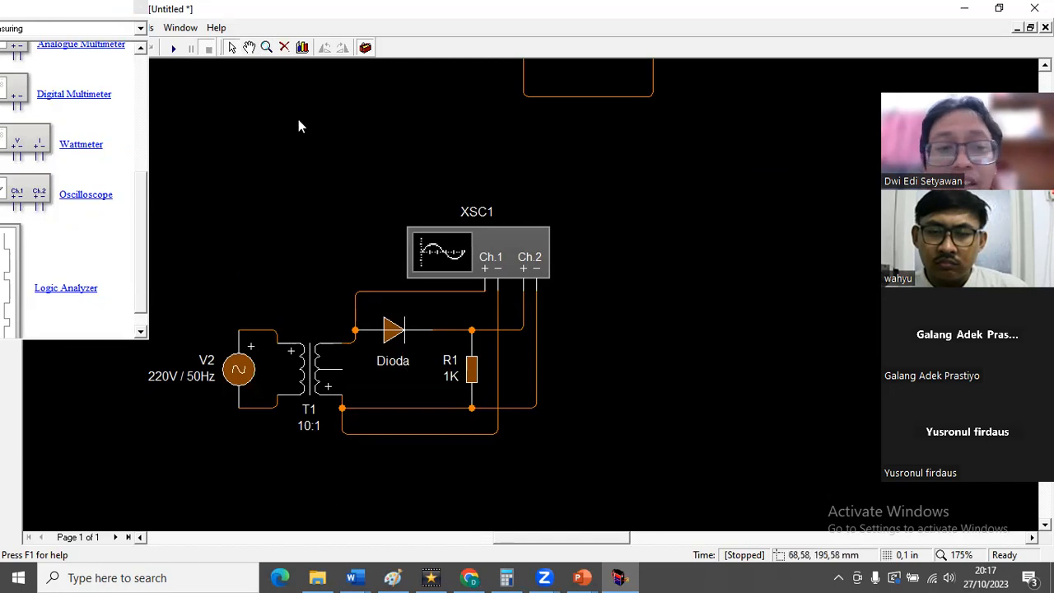
# Step: Add a graph for oscilloscope XSC1 beside the diode circuit and widen it until its time axis spans 6 s
pyautogui.moveTo(99, 10); pyautogui.dragTo(94, 3)
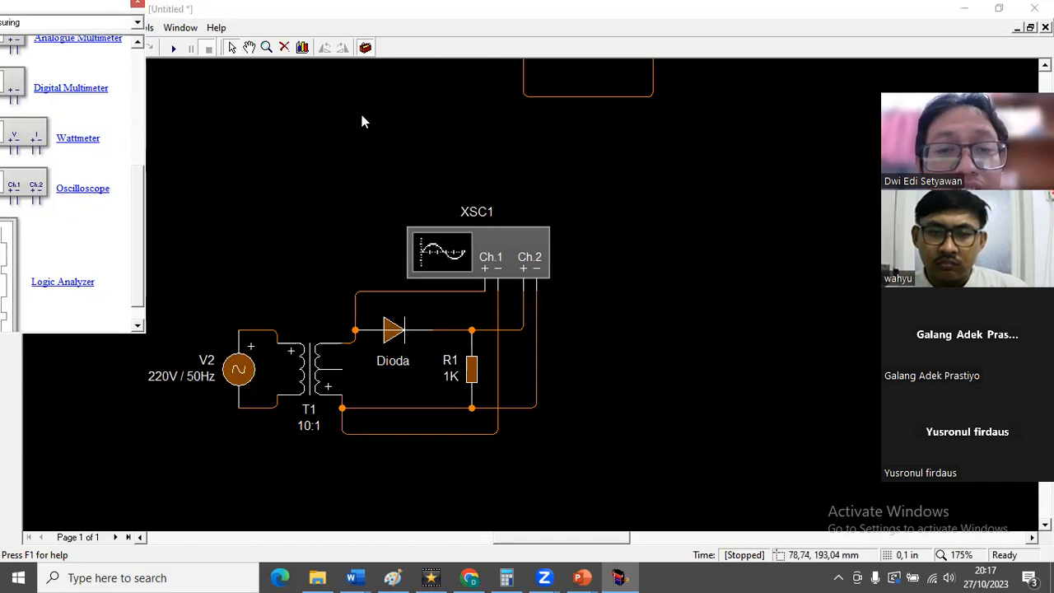
pyautogui.click(266, 47)
pyautogui.click(306, 193)
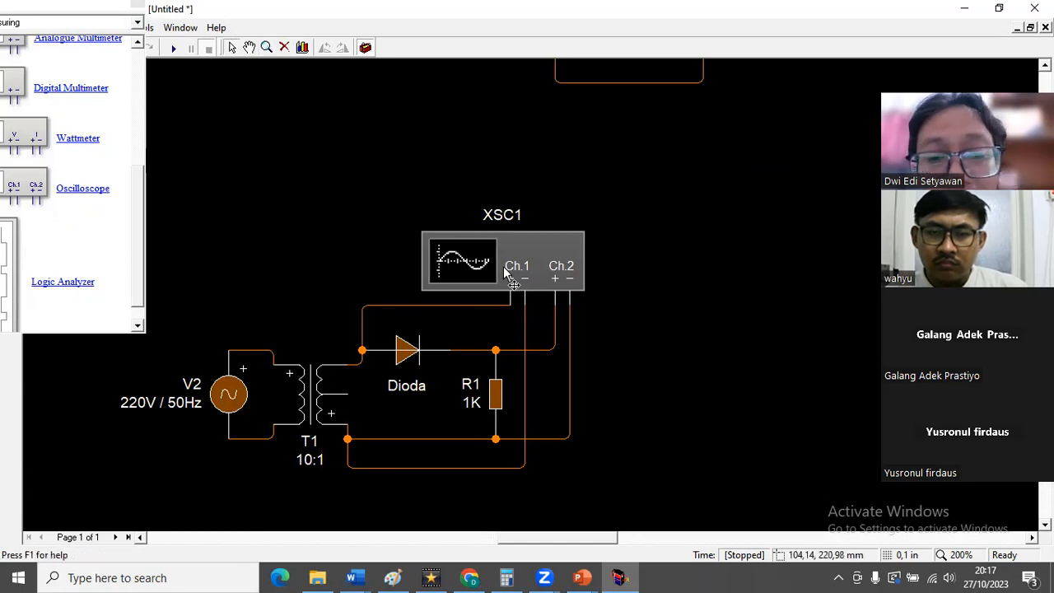
pyautogui.rightClick(507, 272)
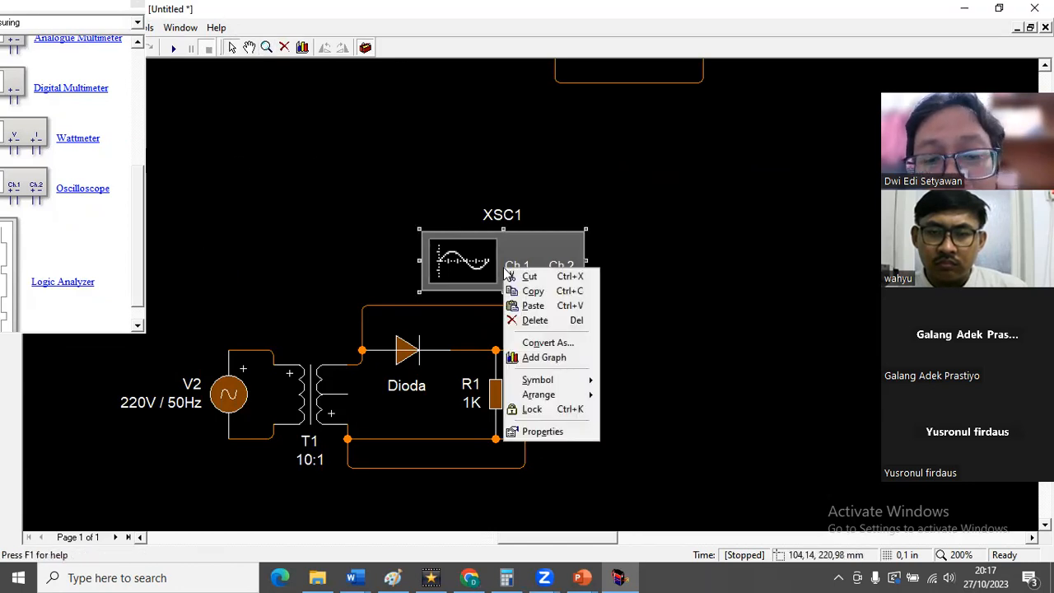
pyautogui.click(557, 364)
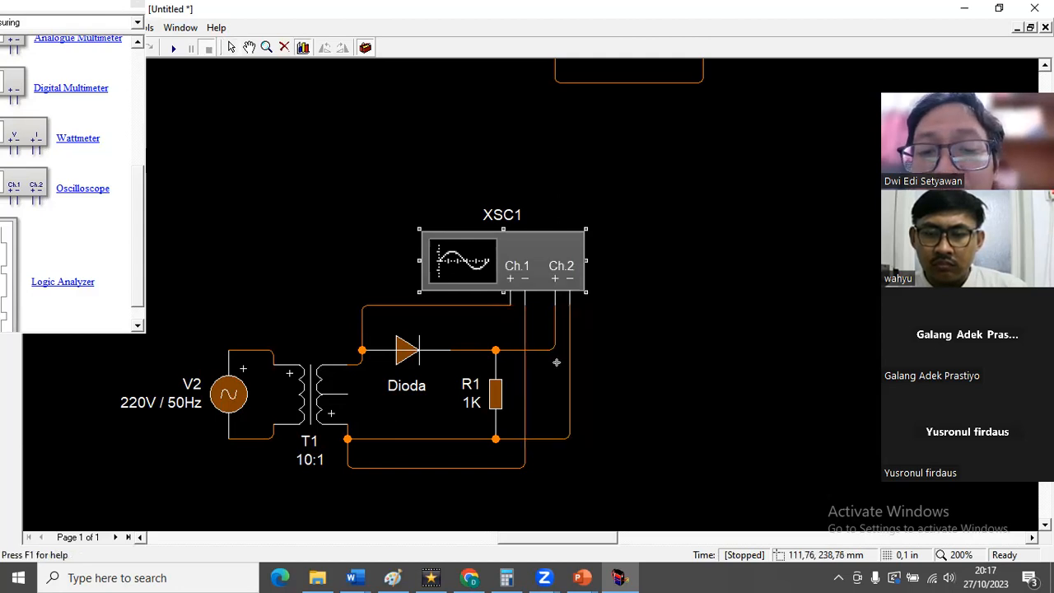
pyautogui.moveTo(614, 187); pyautogui.dragTo(913, 440)
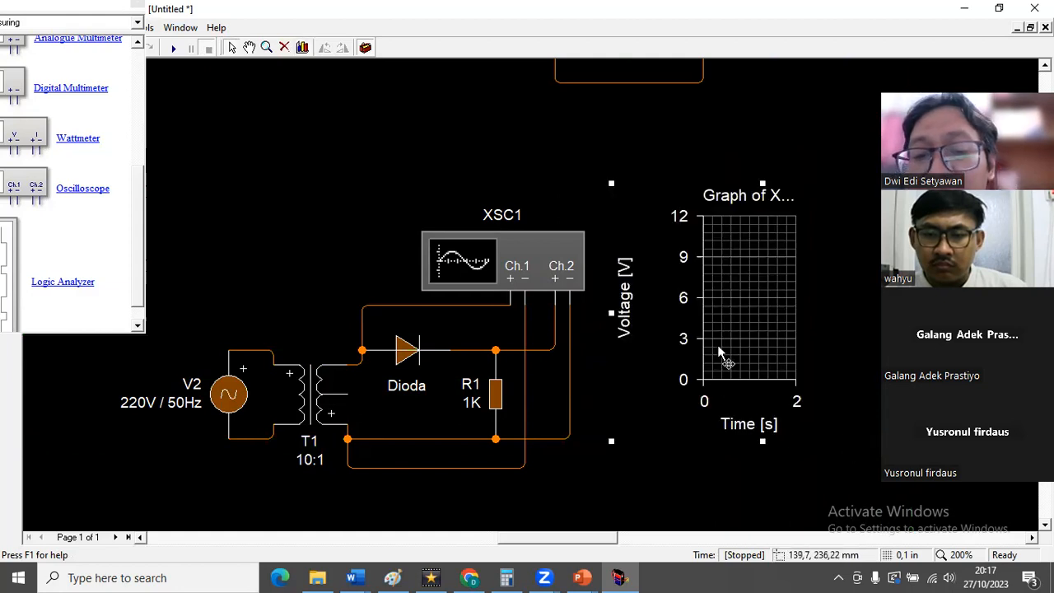
pyautogui.moveTo(595, 543); pyautogui.dragTo(613, 545)
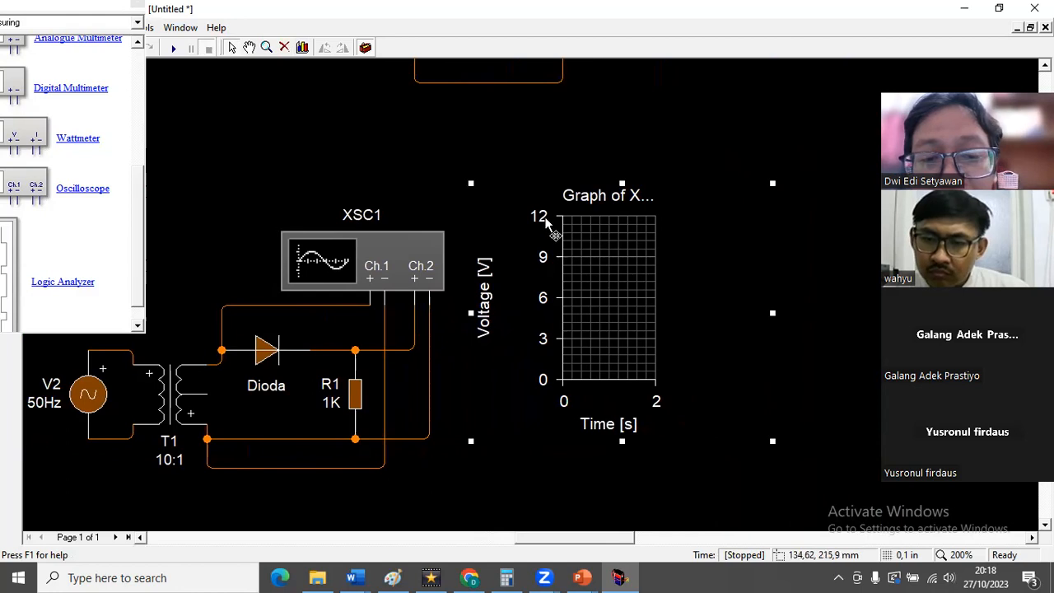
pyautogui.moveTo(772, 313); pyautogui.dragTo(889, 313)
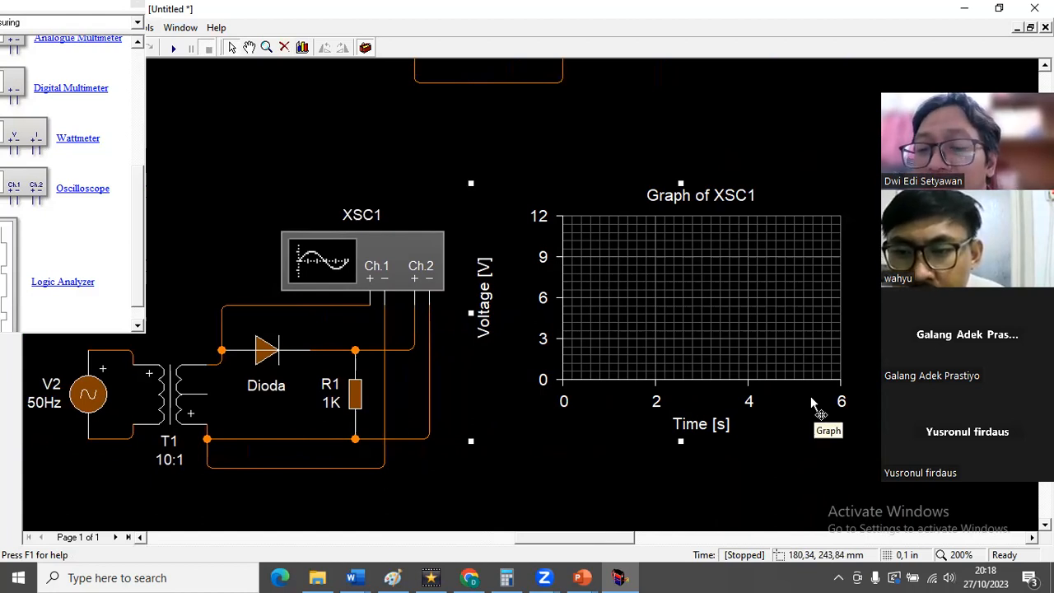
# Step: Set the minimum of the XSC1 graph's voltage axis to -12 V
pyautogui.rightClick(593, 343)
pyautogui.click(631, 475)
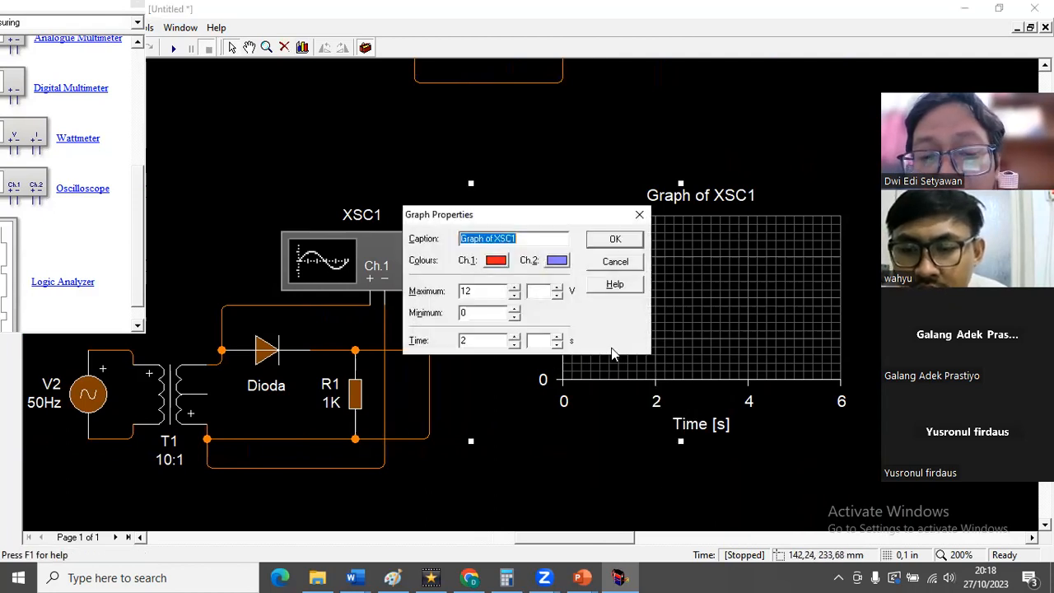
pyautogui.click(466, 312)
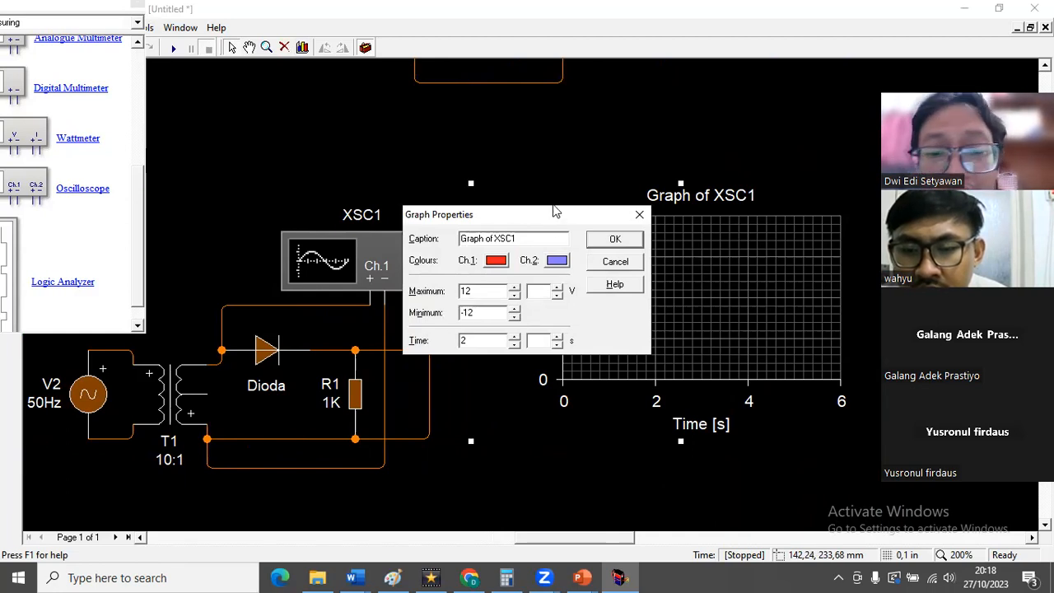
pyautogui.click(608, 240)
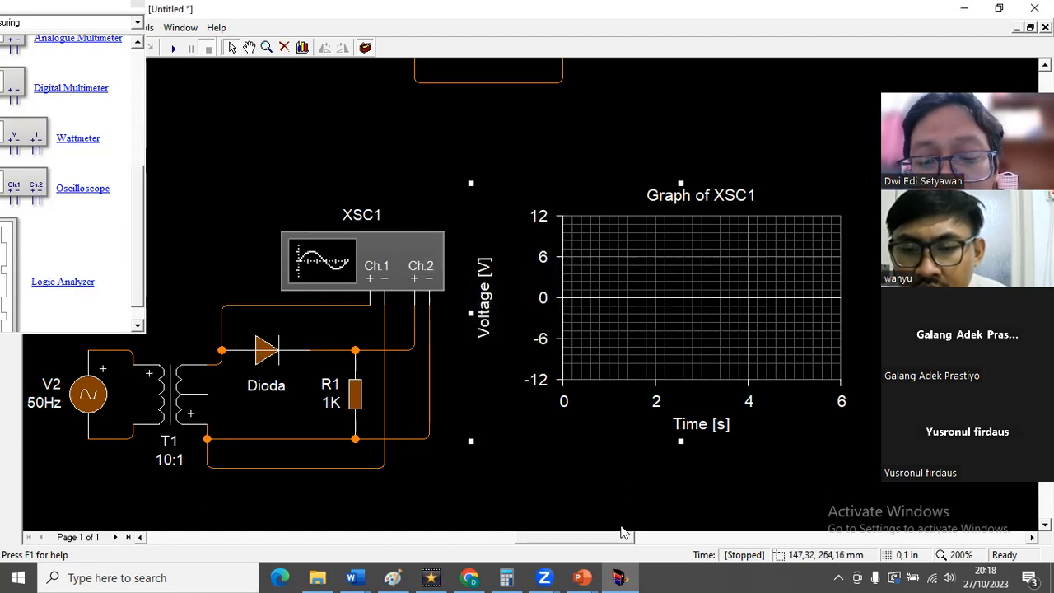
# Step: Set the windings ratio of transformer T1 to 20:1
pyautogui.moveTo(617, 545); pyautogui.dragTo(595, 545)
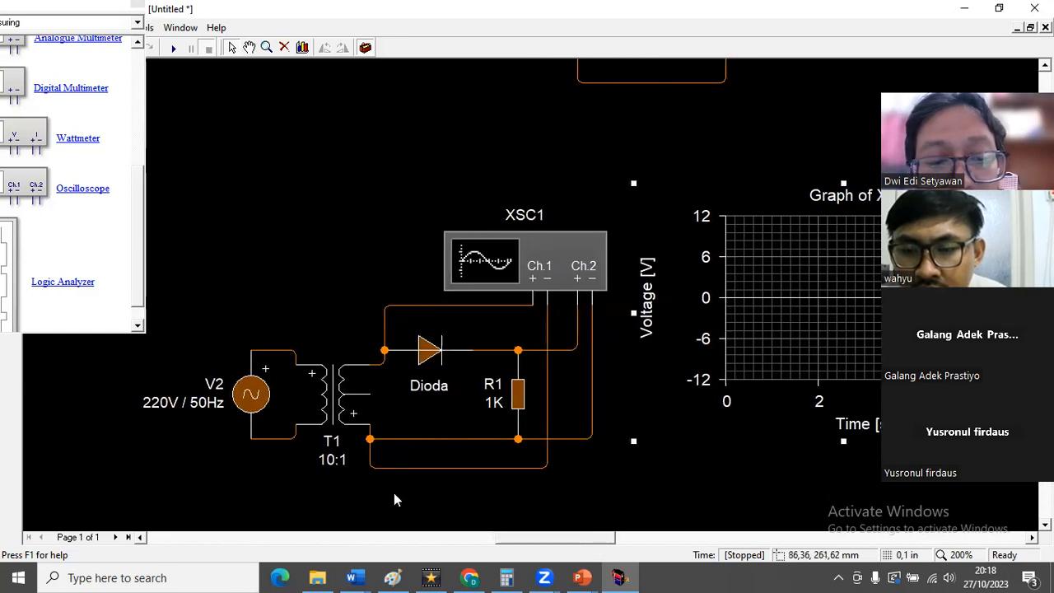
pyautogui.click(336, 409)
pyautogui.doubleClick(334, 406)
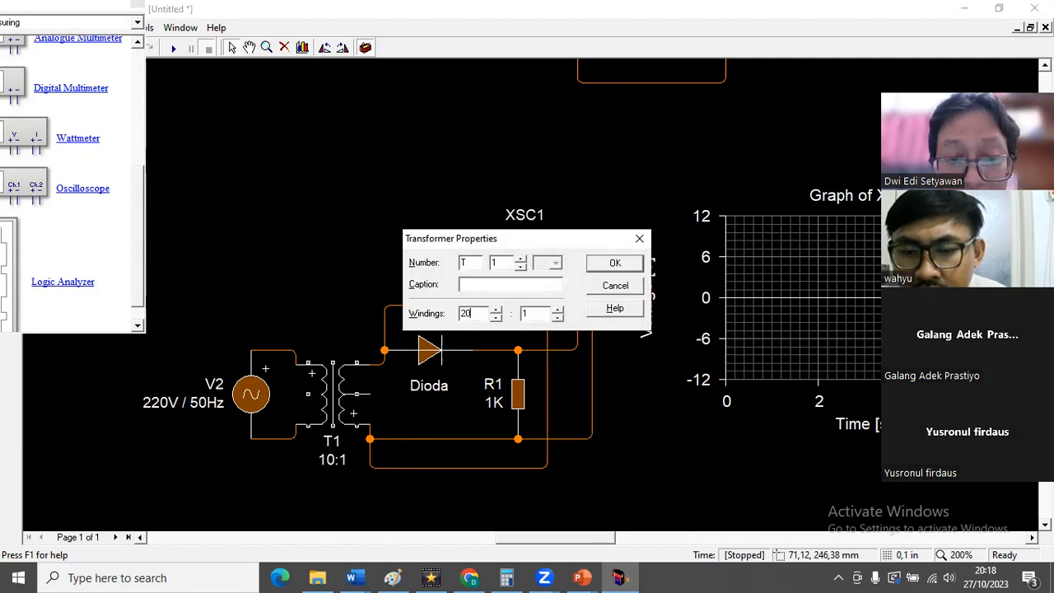
pyautogui.click(614, 263)
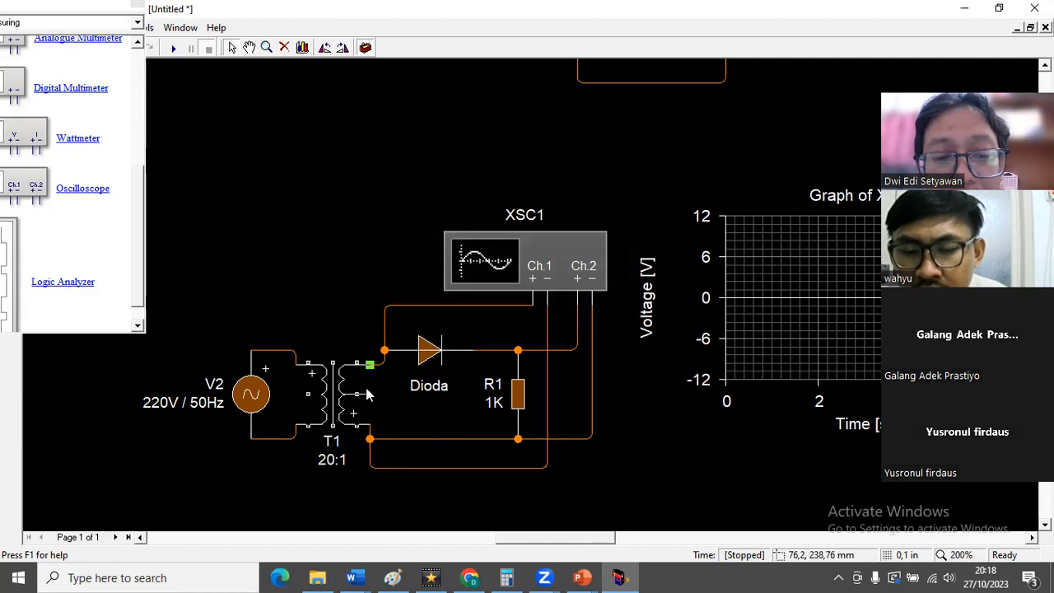
# Step: Run the simulation for a few seconds to plot both oscilloscope channels on the graph, and stop it
pyautogui.moveTo(586, 538); pyautogui.dragTo(601, 545)
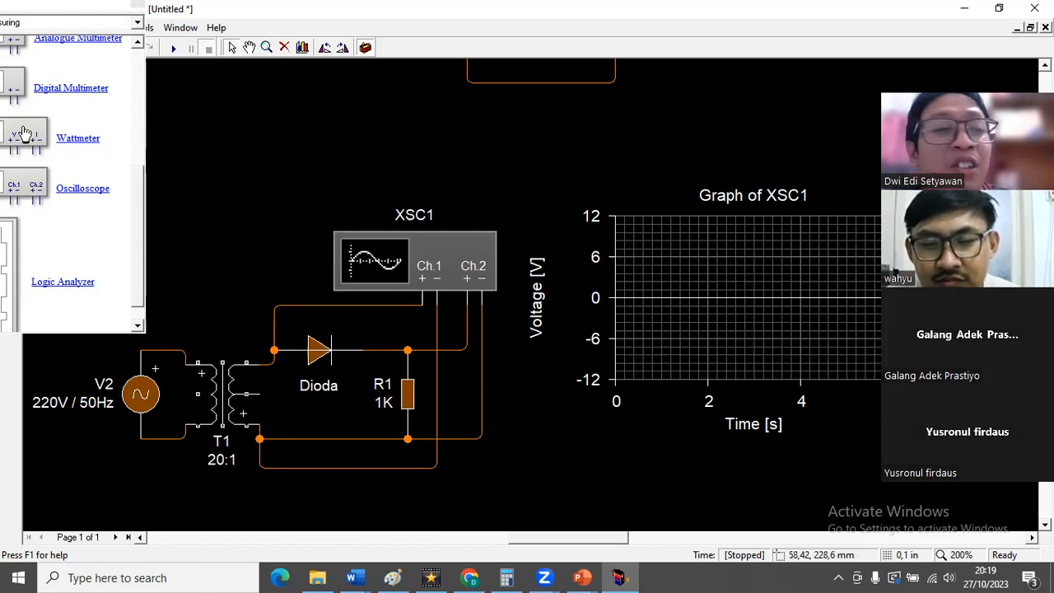
pyautogui.click(99, 17)
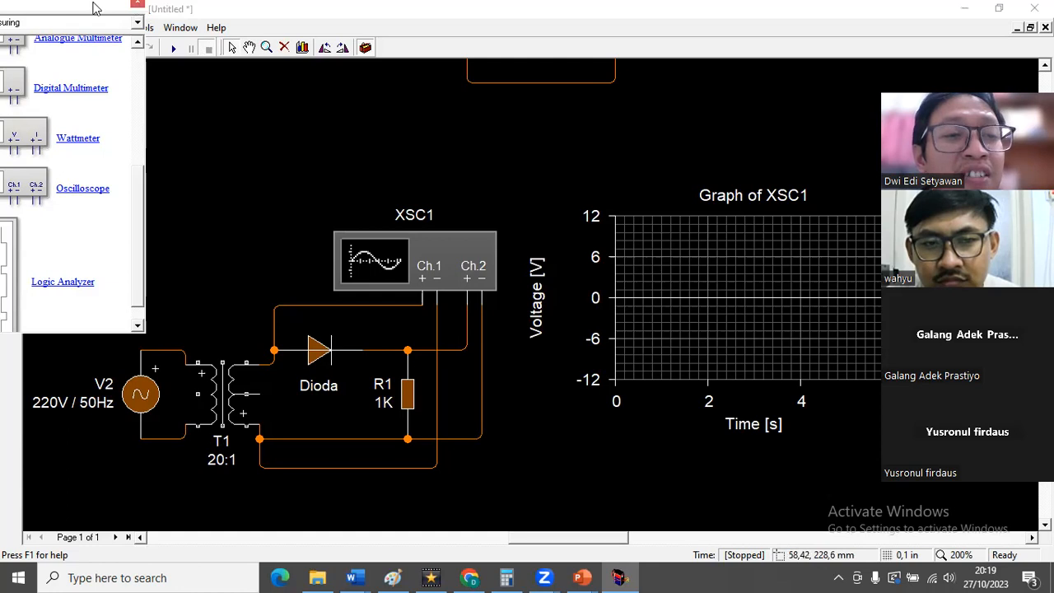
pyautogui.moveTo(93, 8); pyautogui.dragTo(93, 5)
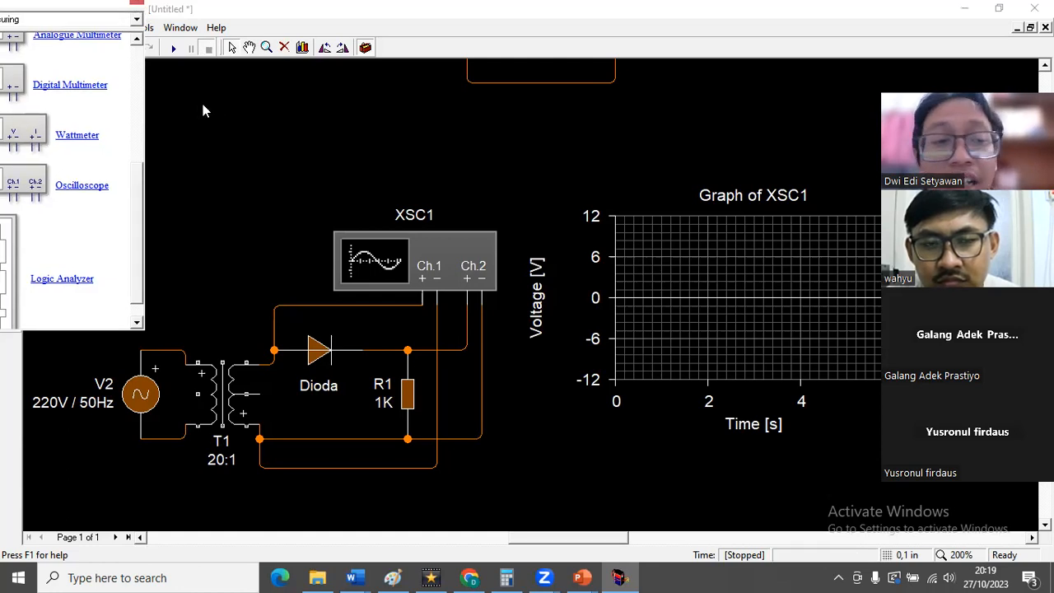
pyautogui.click(172, 48)
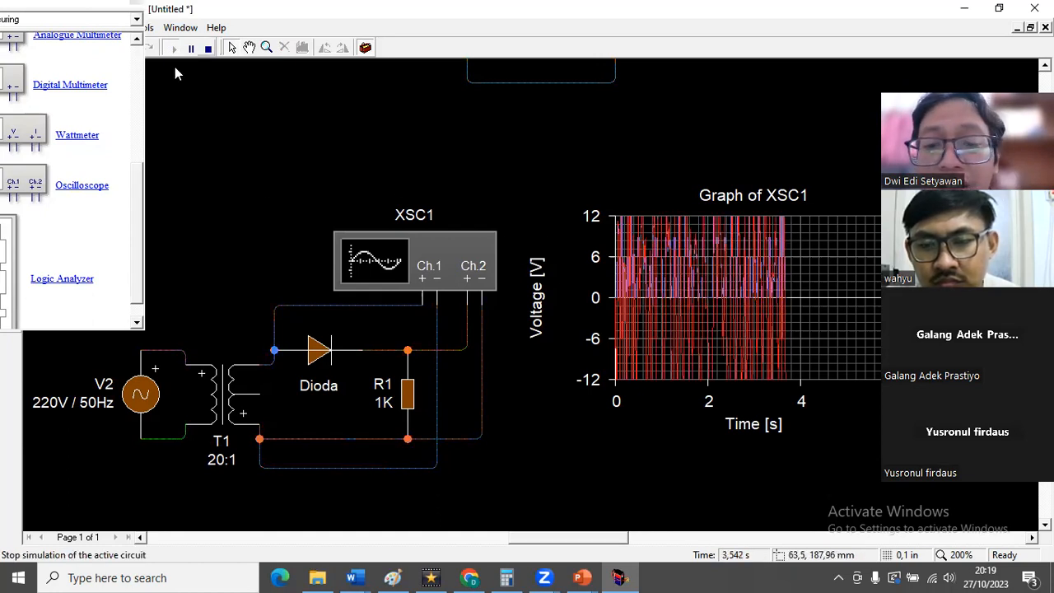
pyautogui.click(208, 48)
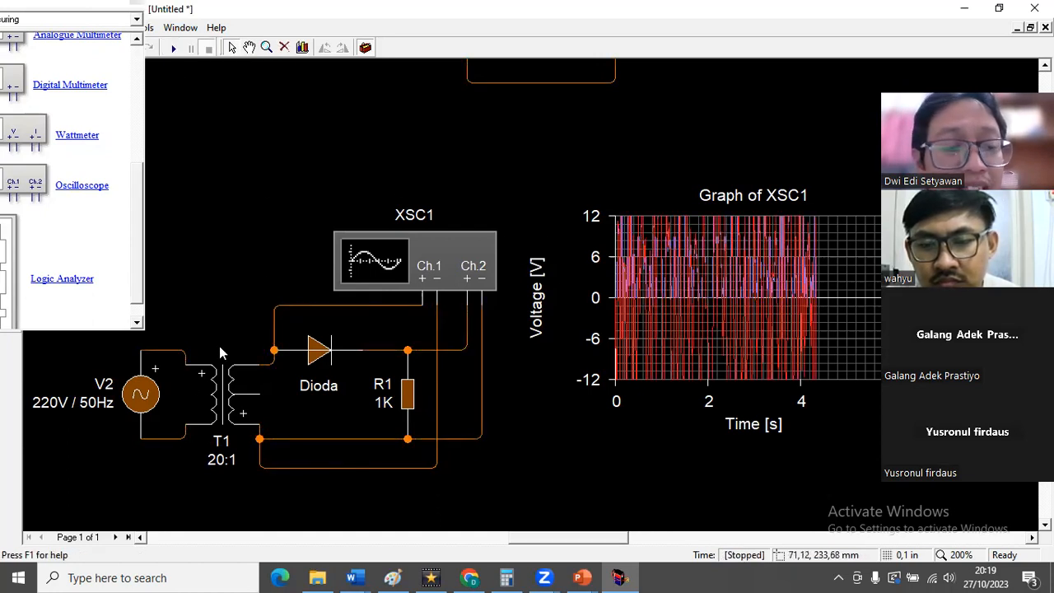
# Step: Set the frequency of AC source V2 to 1 Hz and run the simulation again
pyautogui.doubleClick(140, 396)
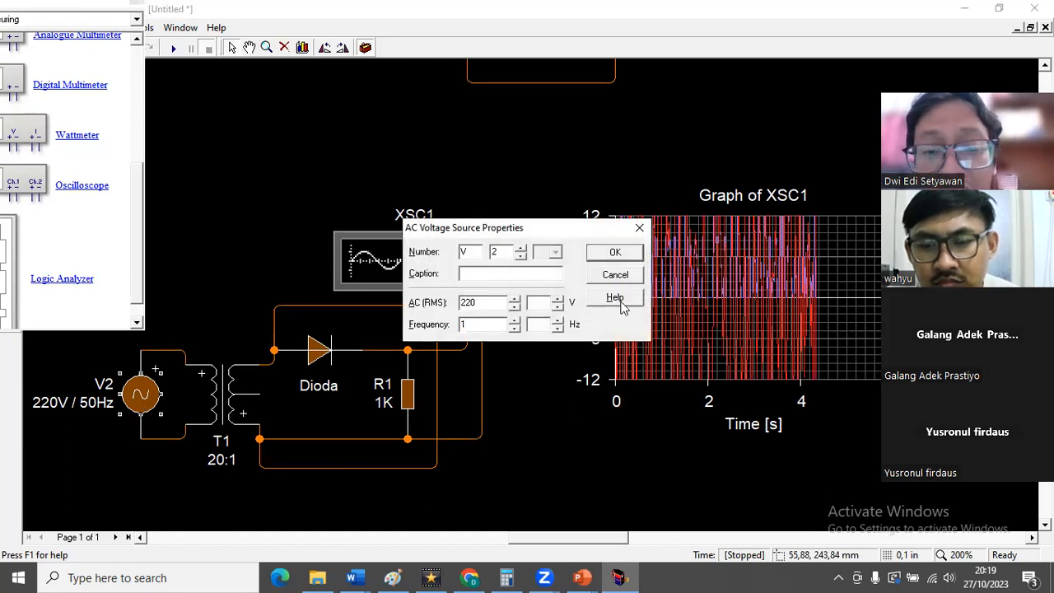
pyautogui.click(614, 254)
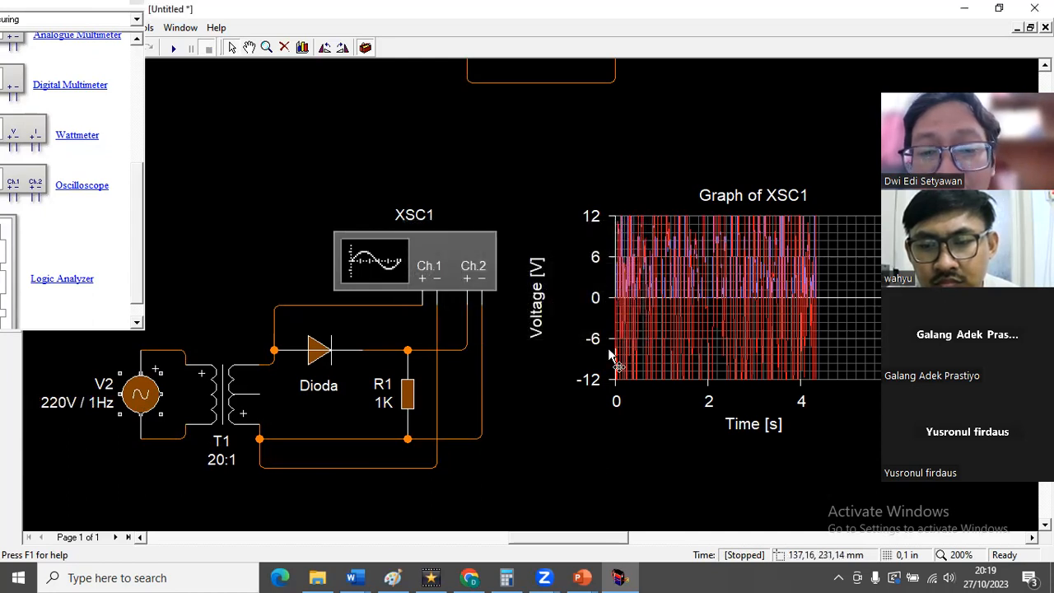
pyautogui.click(172, 48)
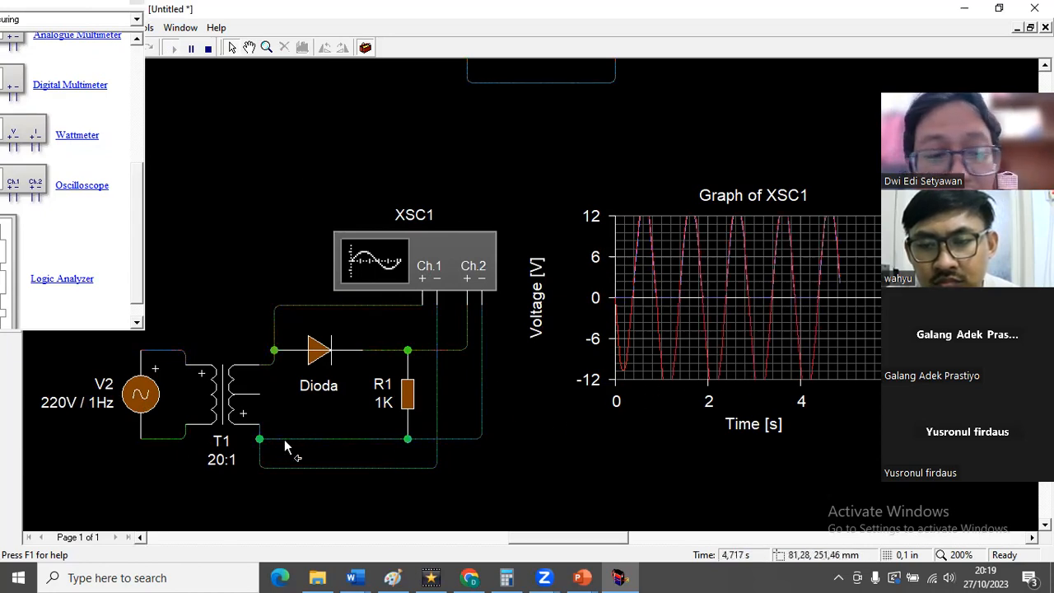
# Step: Set the windings ratio of transformer T1 to 40:1 with the simulation running
pyautogui.rightClick(224, 414)
pyautogui.click(244, 395)
pyautogui.moveTo(481, 312); pyautogui.dragTo(451, 313)
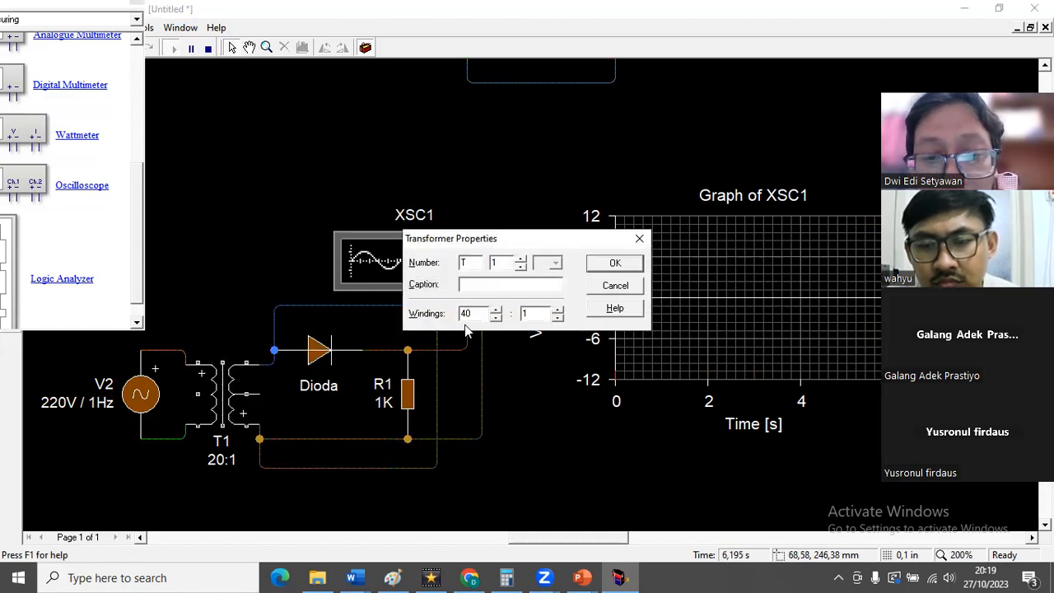
pyautogui.click(609, 268)
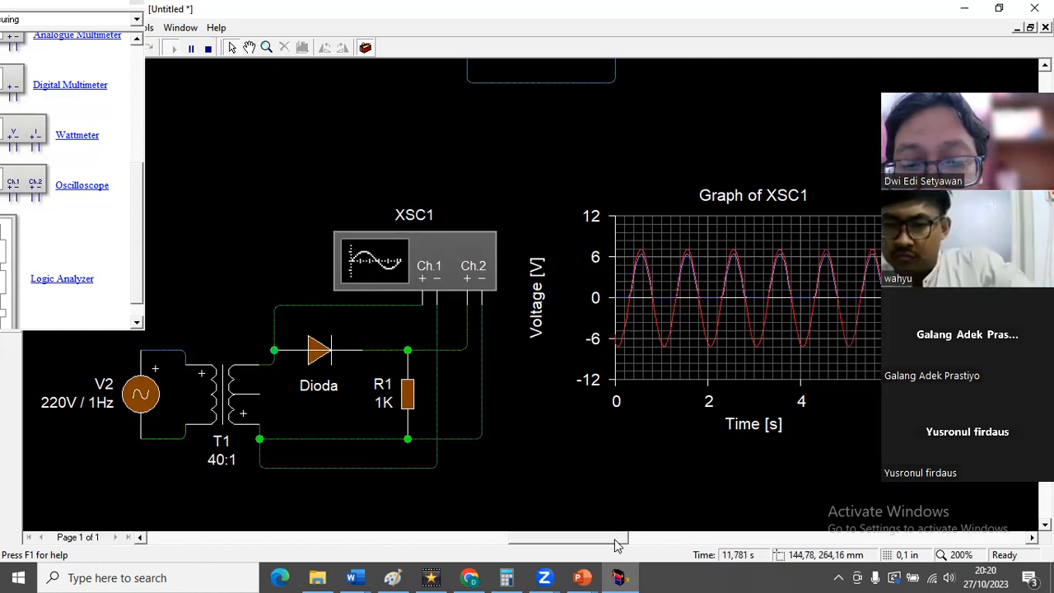
# Step: Examine the XSC1 graph up close and compare the Ch.1 waveform ahead of the diode with the Ch.2 waveform across R1
pyautogui.moveTo(615, 544); pyautogui.dragTo(619, 544)
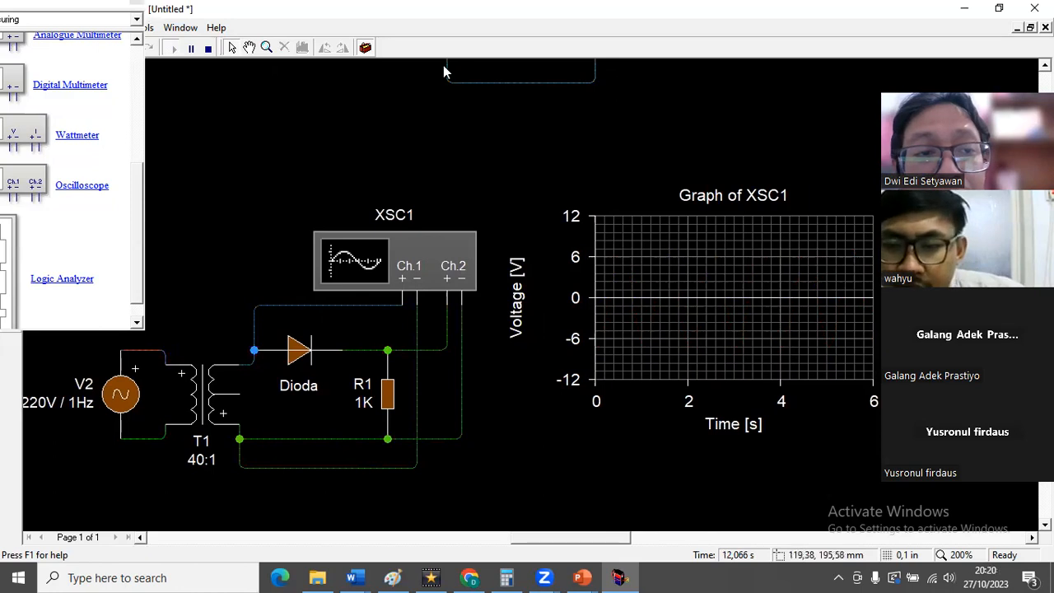
pyautogui.click(265, 47)
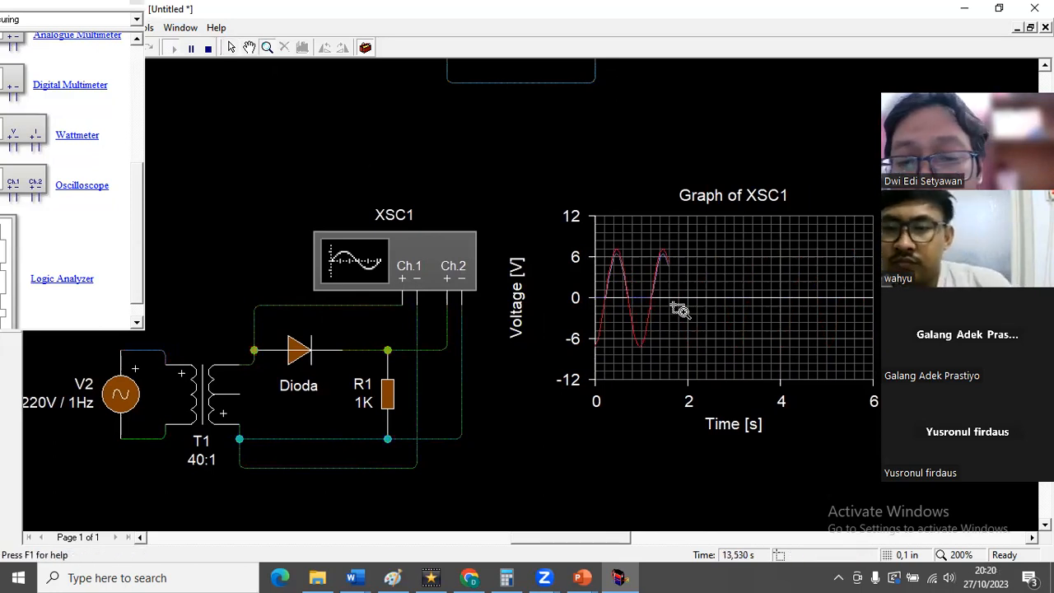
pyautogui.click(679, 310)
pyautogui.click(813, 300)
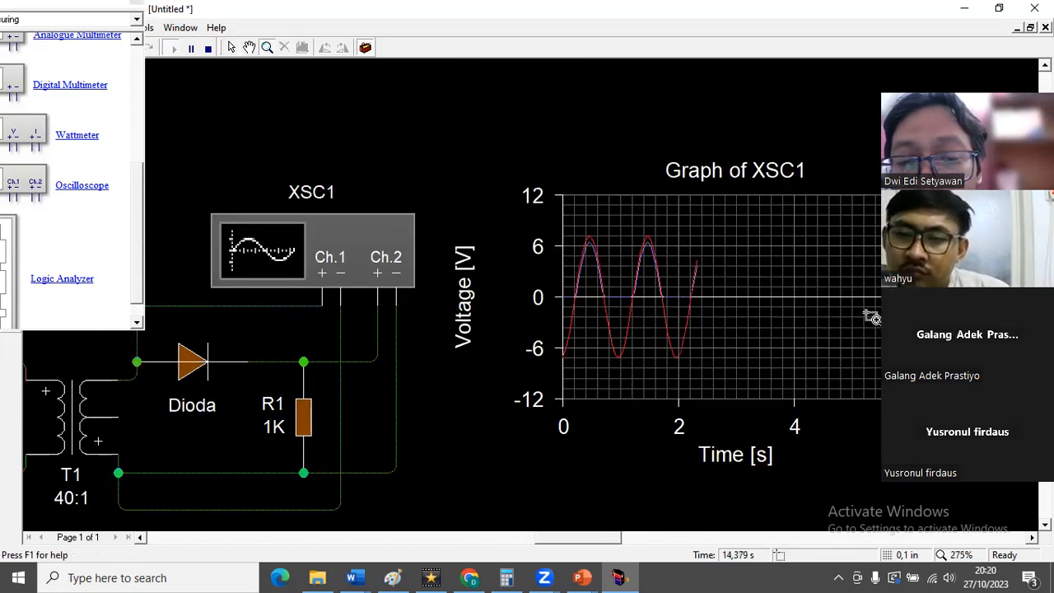
pyautogui.click(818, 306)
pyautogui.click(834, 308)
pyautogui.click(828, 308)
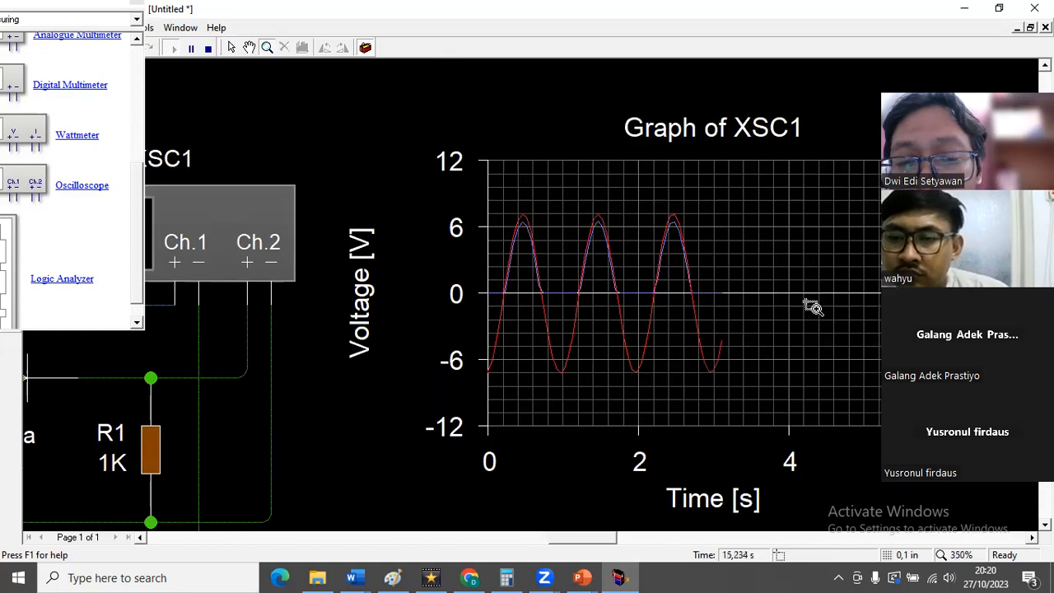
pyautogui.click(809, 306)
pyautogui.click(804, 306)
pyautogui.moveTo(599, 543); pyautogui.dragTo(611, 543)
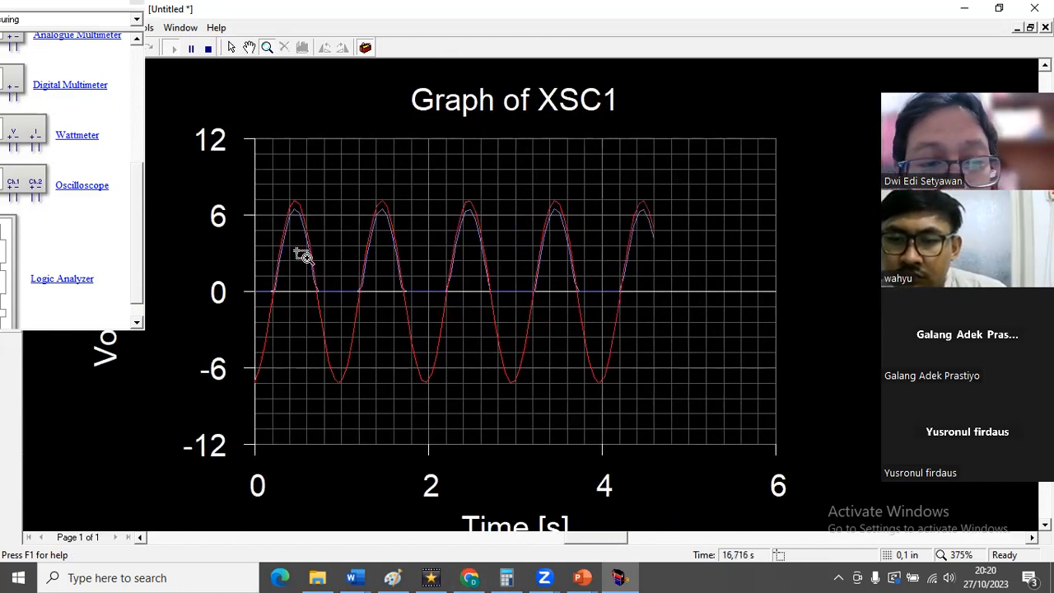
pyautogui.click(303, 256)
pyautogui.click(307, 306)
pyautogui.click(338, 313)
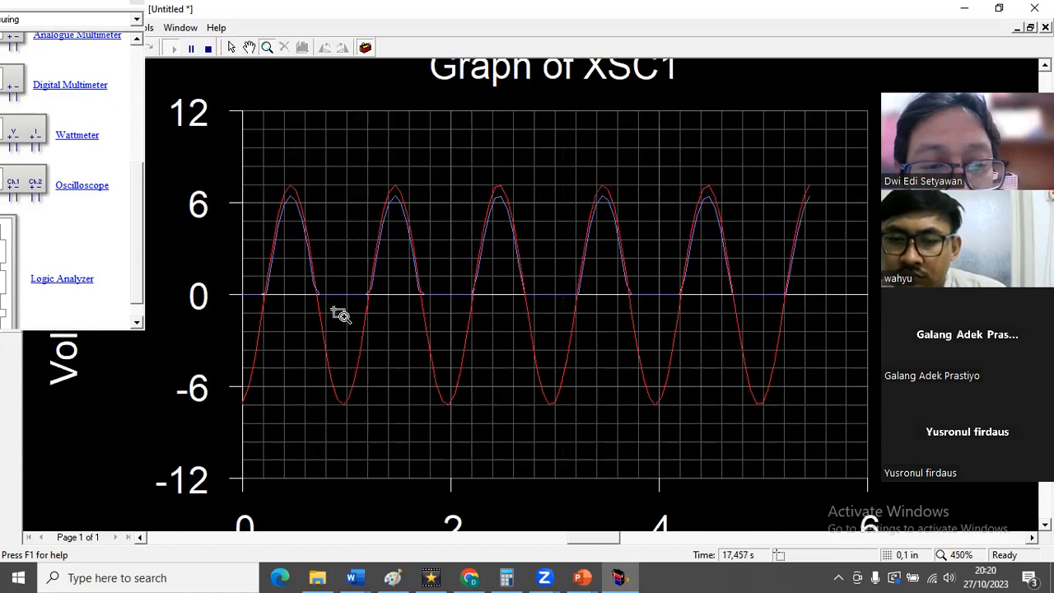
pyautogui.click(340, 314)
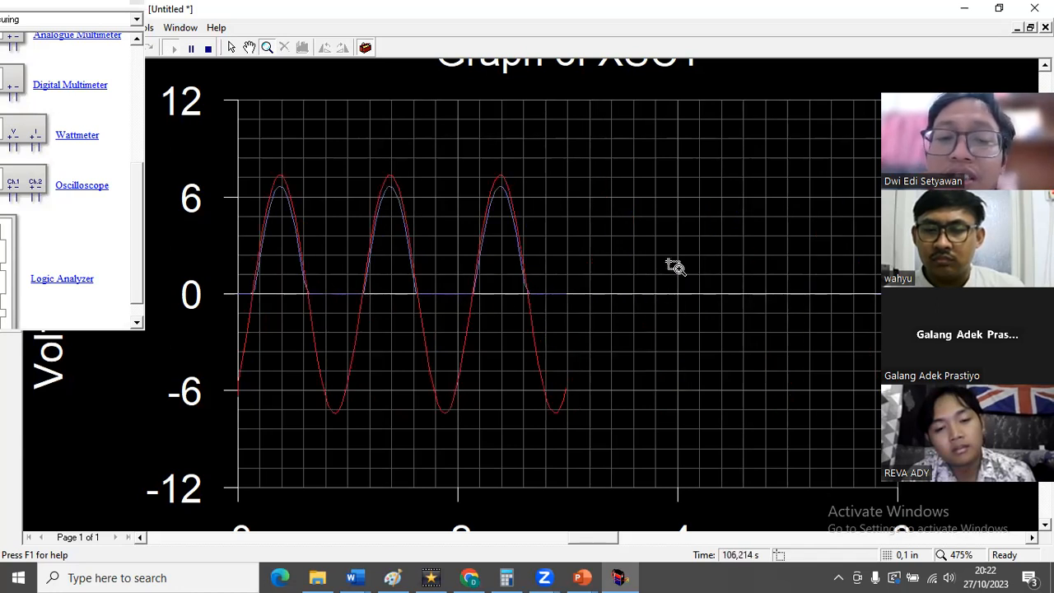
# Step: View the rectifier circuit together with its XSC1 graph and stop the simulation
pyautogui.scroll(-1, 771, 243)
pyautogui.scroll(-6, 771, 243)
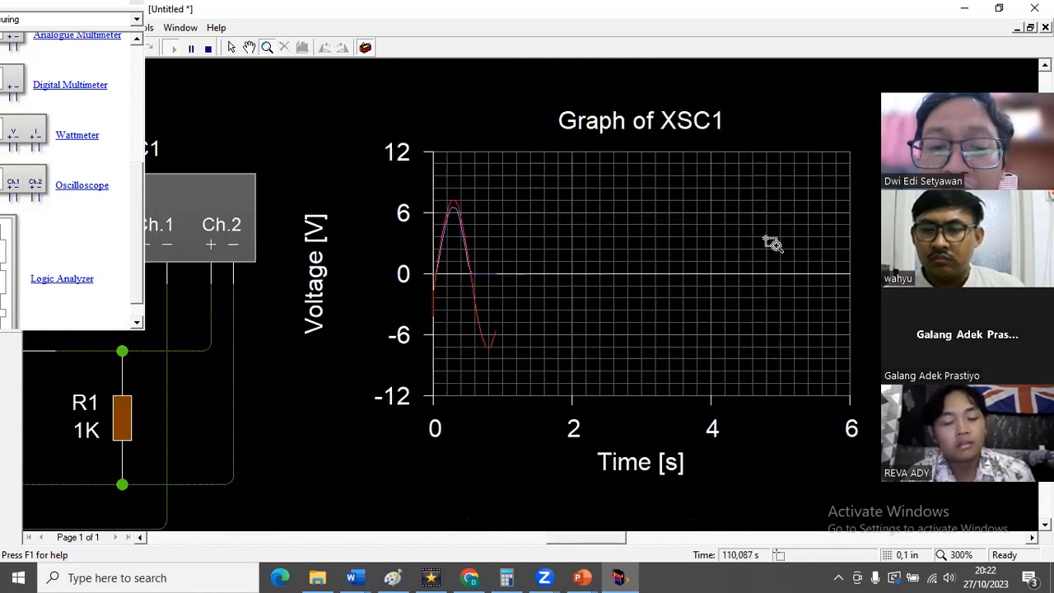
pyautogui.scroll(-5, 771, 243)
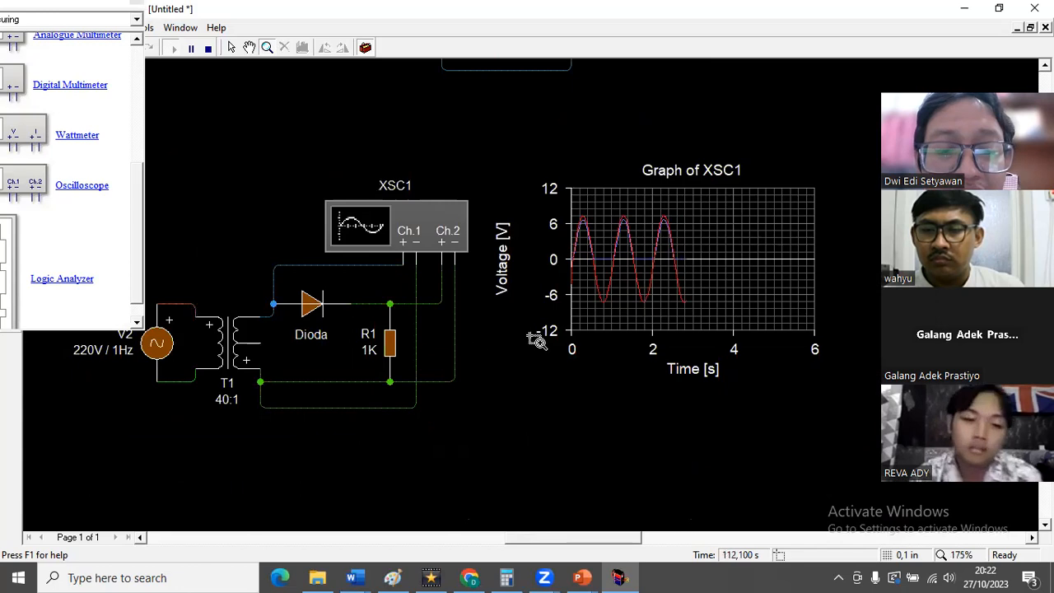
pyautogui.scroll(4, 321, 352)
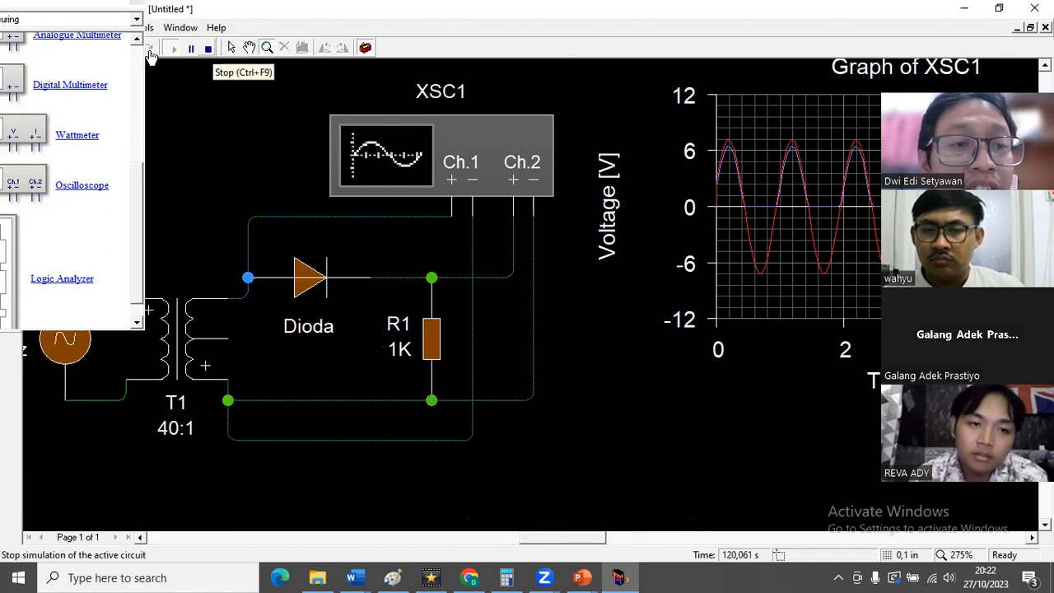
pyautogui.click(207, 47)
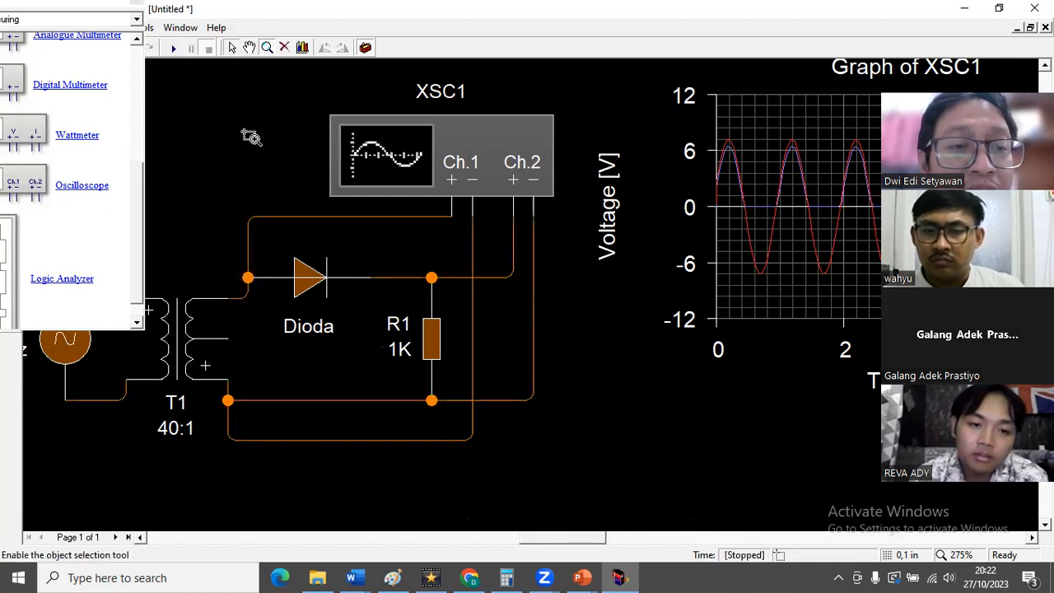
pyautogui.click(317, 285)
pyautogui.doubleClick(313, 285)
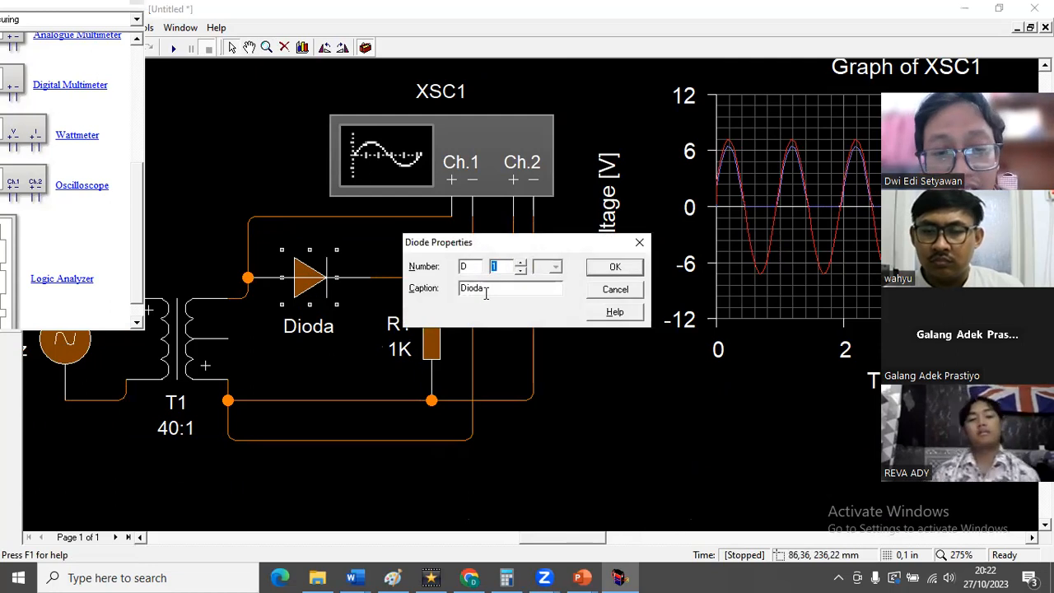
pyautogui.click(615, 290)
# Step: Caption transformer T1 "A" and place the caption beside the junction ahead of the diode
pyautogui.click(227, 354)
pyautogui.doubleClick(228, 353)
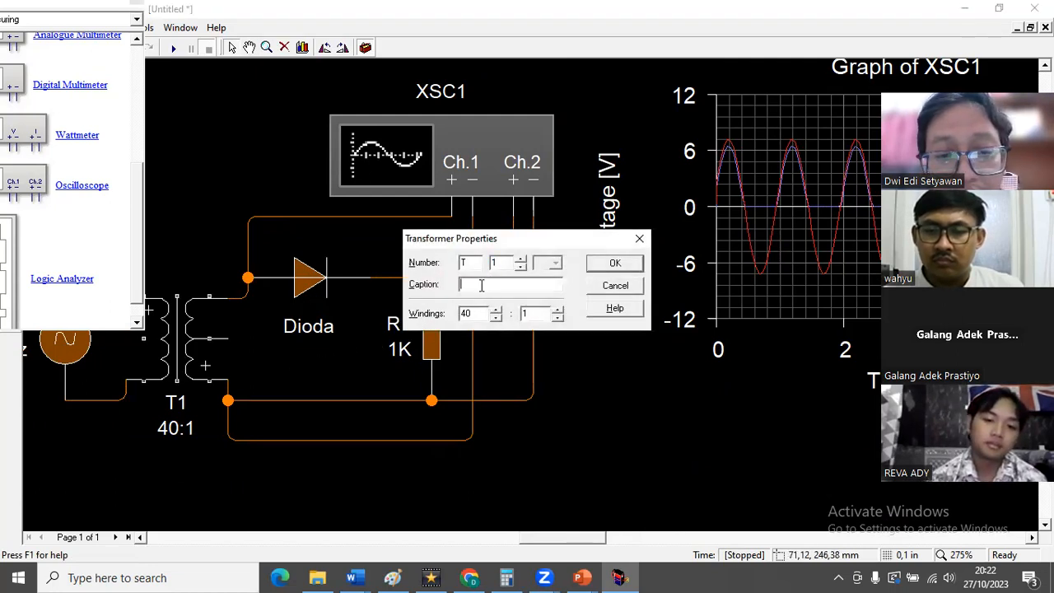
pyautogui.click(614, 263)
pyautogui.click(181, 401)
pyautogui.moveTo(182, 402); pyautogui.dragTo(220, 268)
pyautogui.click(211, 523)
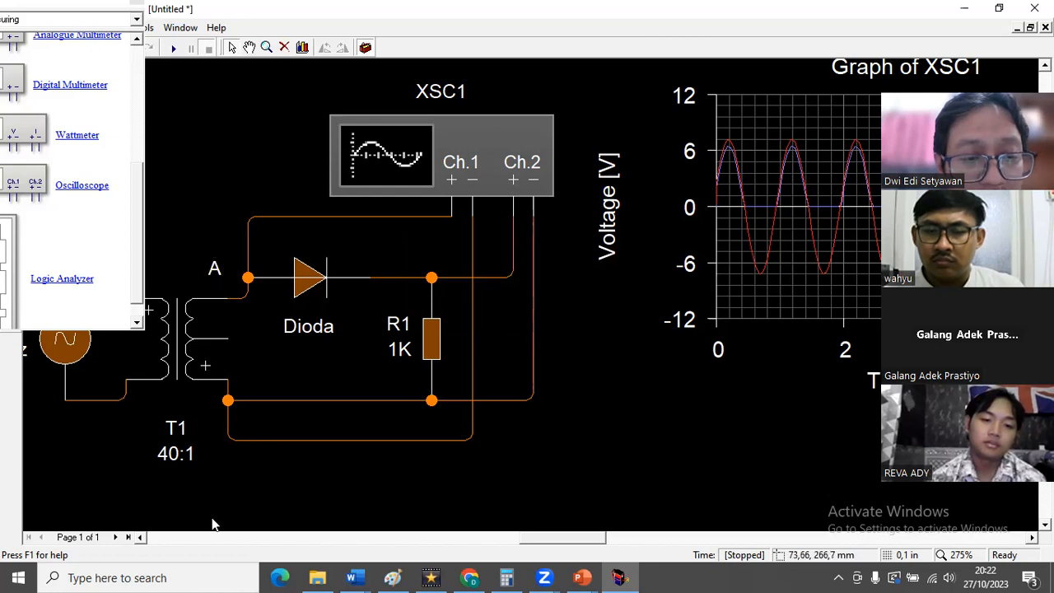
# Step: Caption R1 "B", place the caption beside the junction at the transformer's lower secondary end, and tuck the T1 label under the transformer
pyautogui.doubleClick(435, 348)
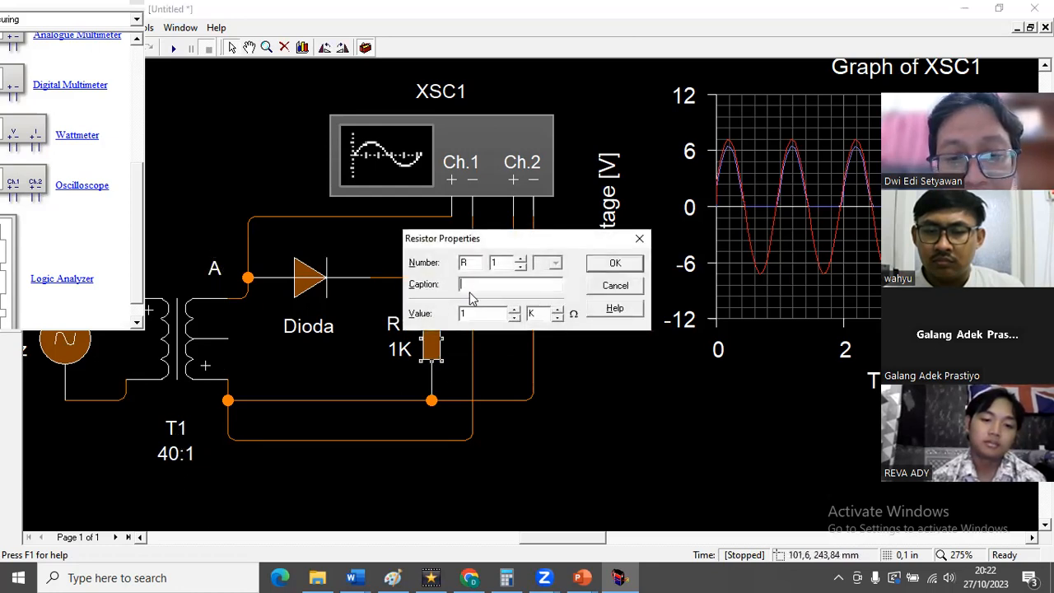
pyautogui.click(613, 264)
pyautogui.click(404, 313)
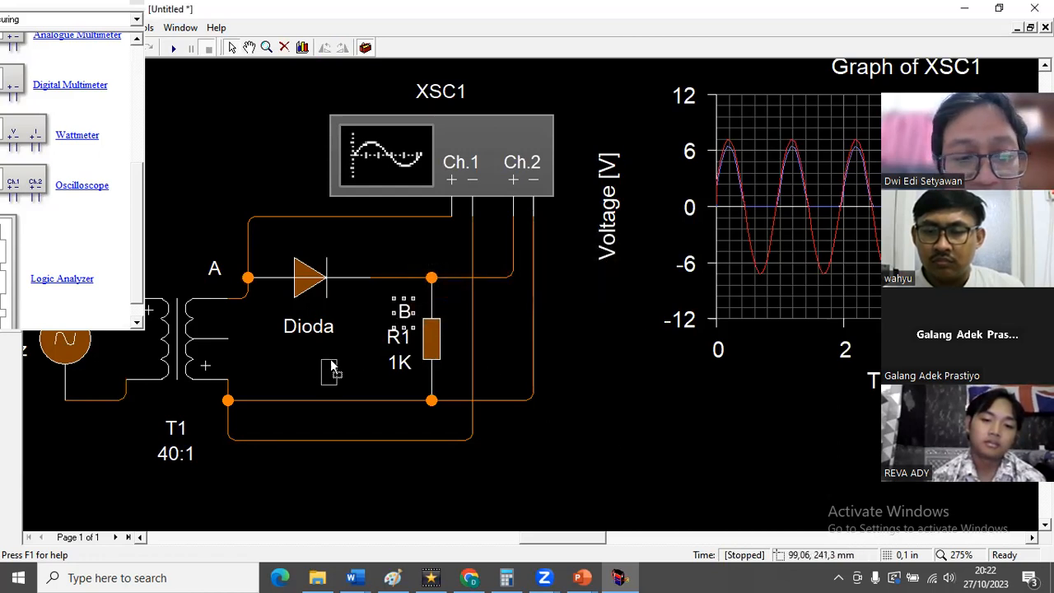
pyautogui.moveTo(210, 403); pyautogui.dragTo(183, 399)
pyautogui.moveTo(188, 469); pyautogui.dragTo(175, 399)
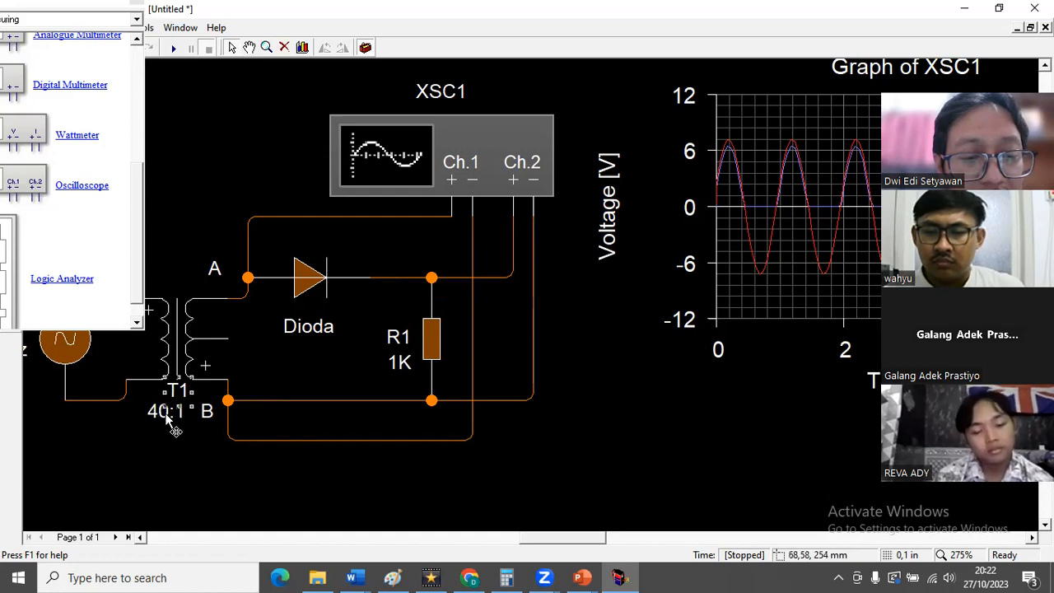
pyautogui.click(201, 482)
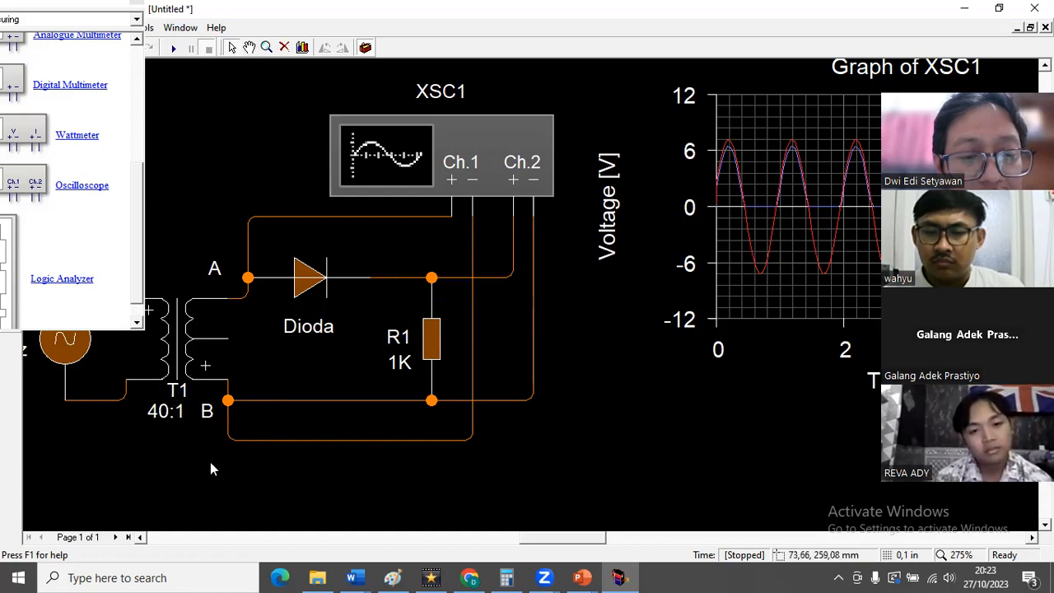
# Step: Check the properties of transformer T1 and close the component gallery
pyautogui.doubleClick(181, 399)
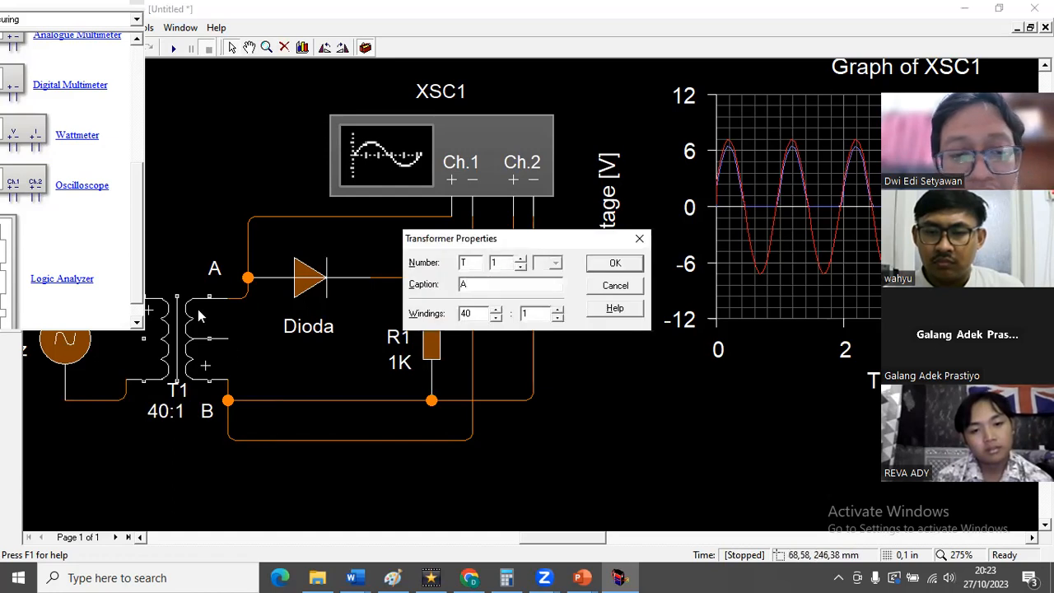
pyautogui.click(613, 265)
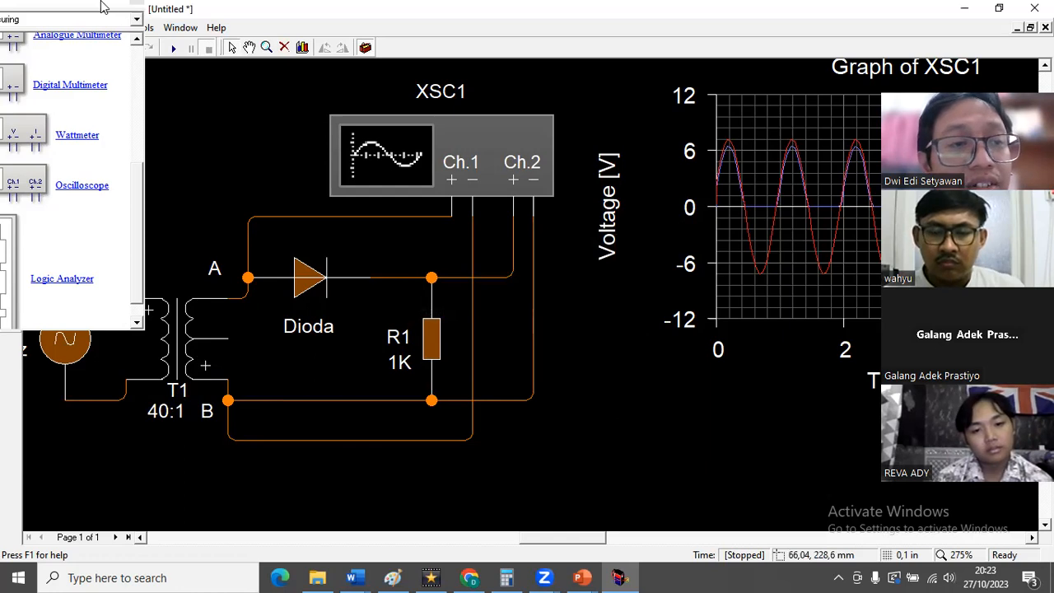
pyautogui.moveTo(103, 6); pyautogui.dragTo(123, 27)
pyautogui.click(129, 32)
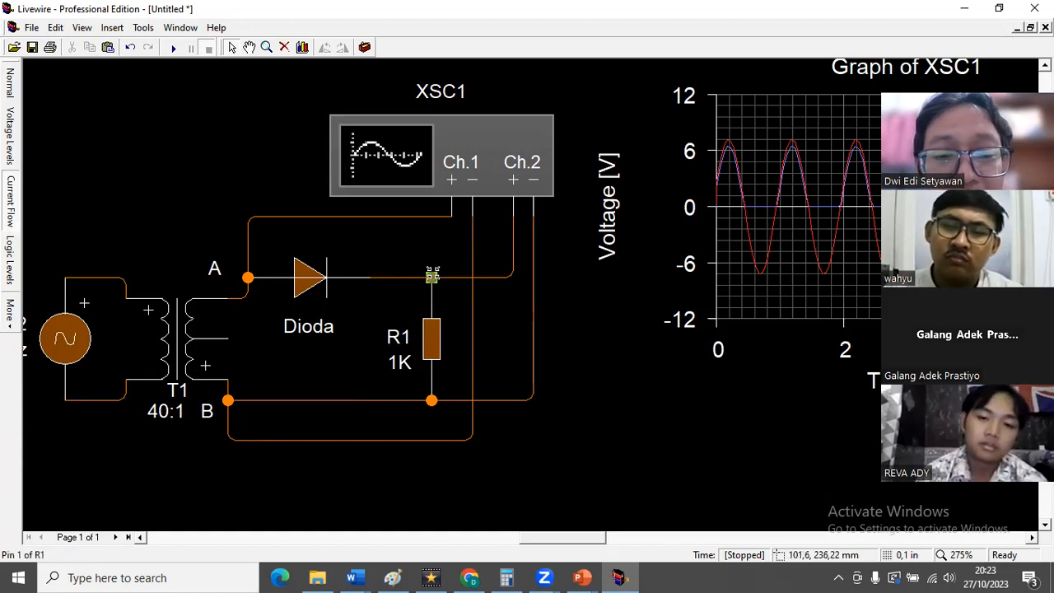
# Step: Caption oscilloscope XSC1 "C" and place the caption above the junction between the diode and R1
pyautogui.doubleClick(458, 191)
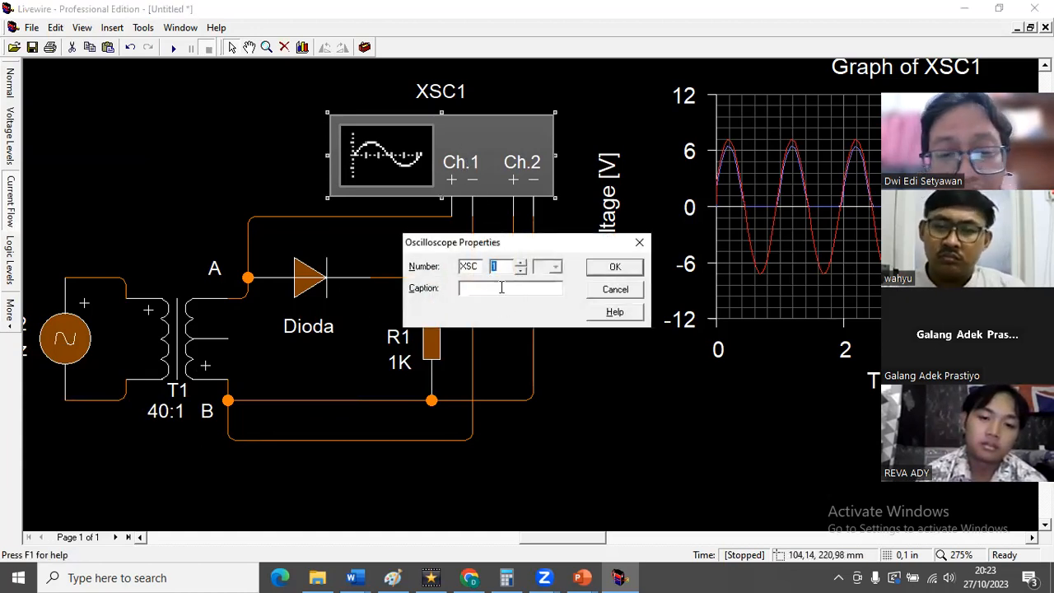
pyautogui.click(613, 267)
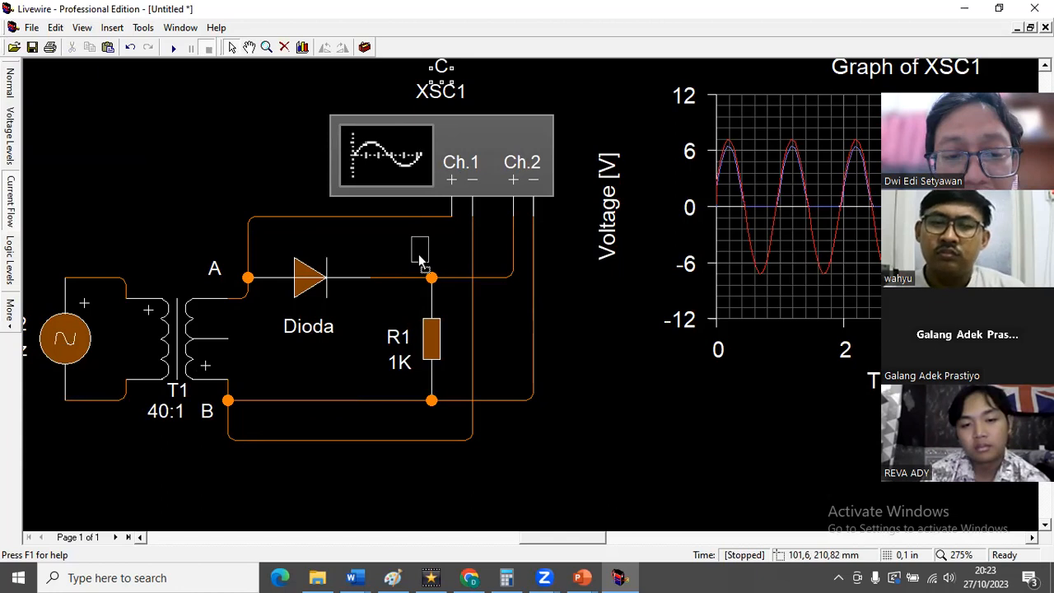
pyautogui.moveTo(420, 262); pyautogui.dragTo(420, 260)
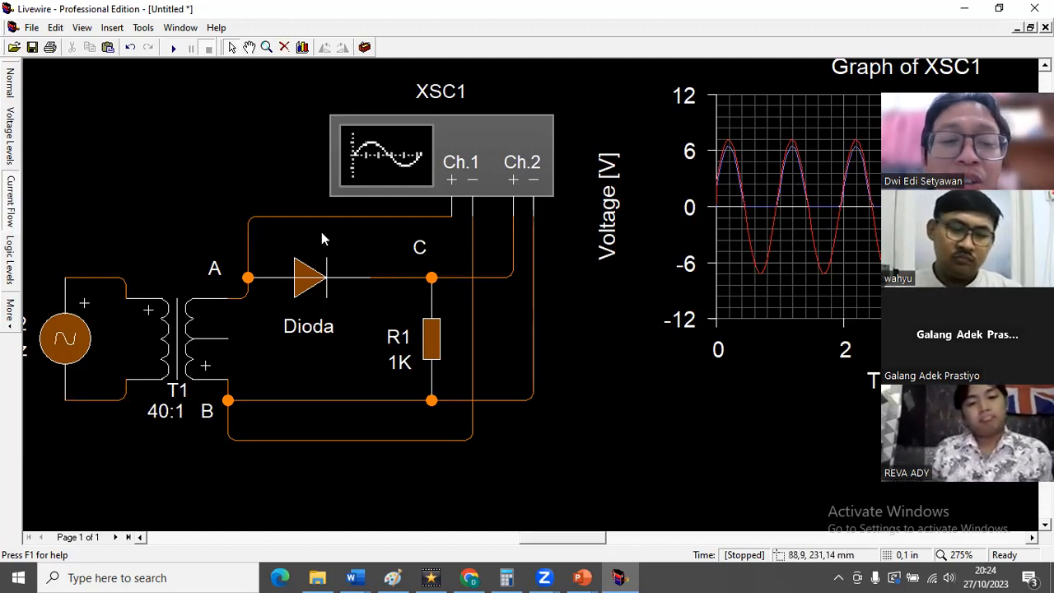
# Step: Shift R1 slightly closer to the diode, keeping it wired across the output rails
pyautogui.click(433, 353)
pyautogui.moveTo(414, 352); pyautogui.dragTo(412, 353)
pyautogui.click(563, 395)
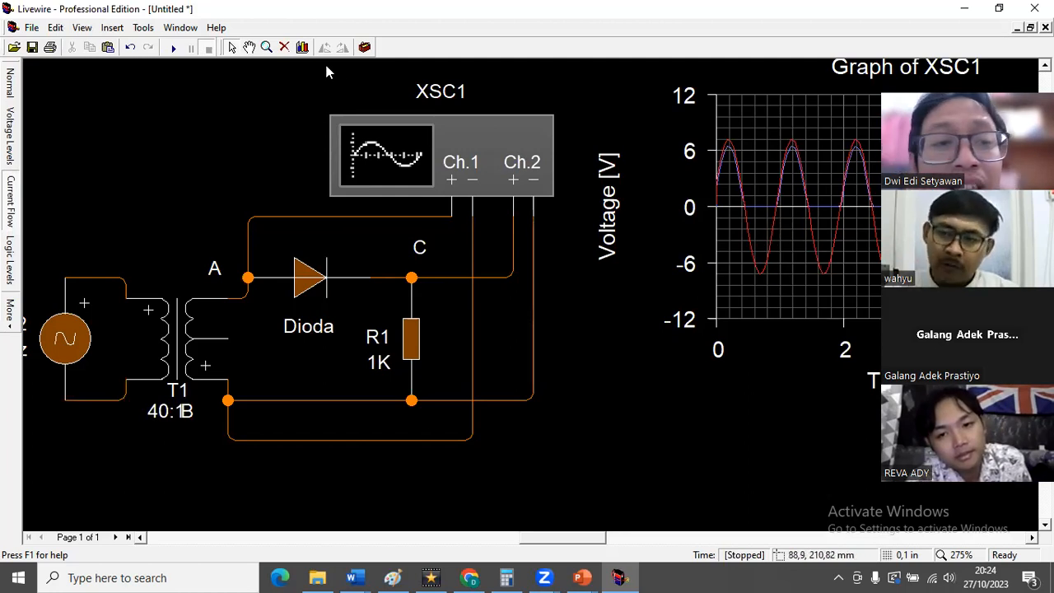
# Step: Place a 100 µF electrolytic capacitor from Passive Components in parallel with R1, and close the component gallery
pyautogui.click(365, 48)
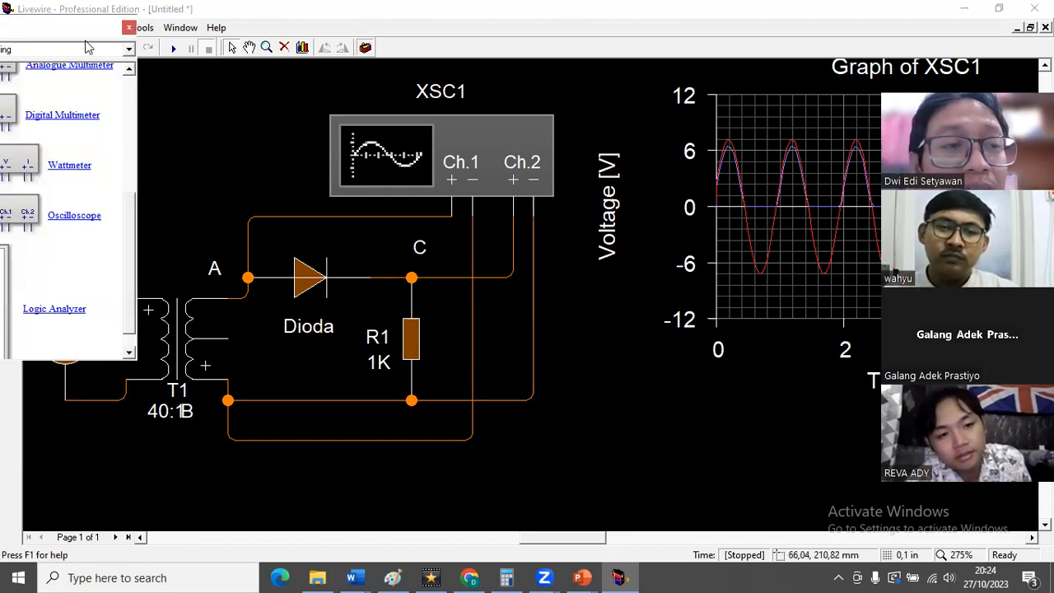
pyautogui.moveTo(94, 31); pyautogui.dragTo(222, 25)
pyautogui.scroll(4, 160, 188)
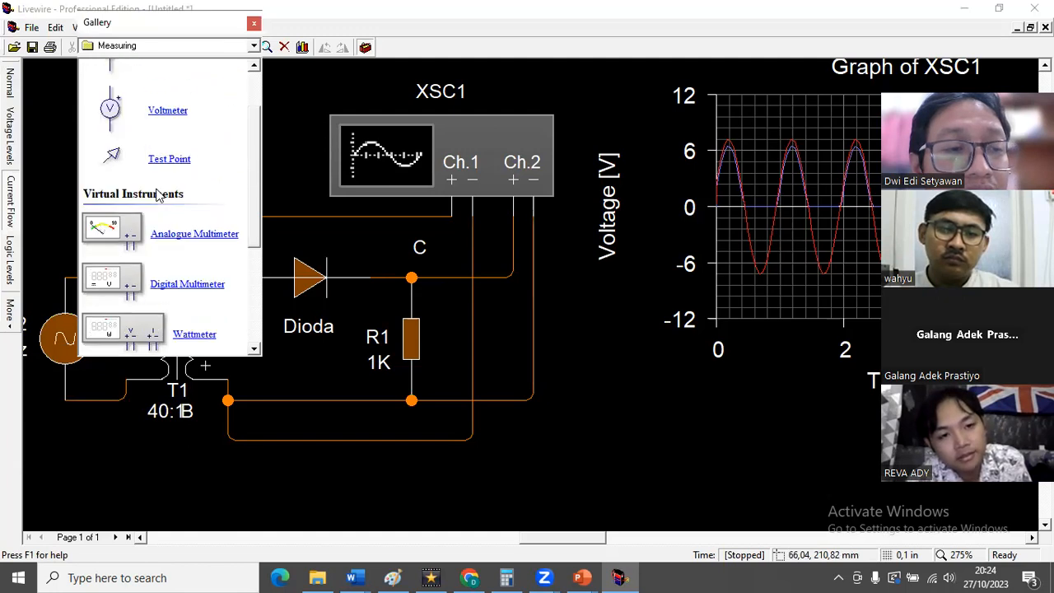
pyautogui.scroll(2, 158, 192)
pyautogui.click(255, 45)
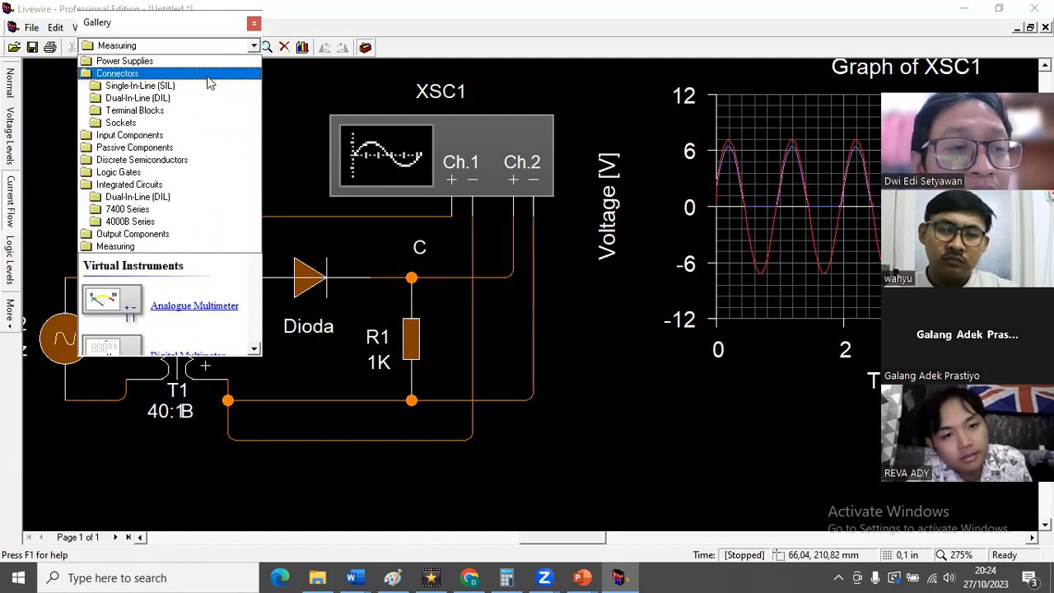
pyautogui.click(132, 151)
pyautogui.scroll(-5, 135, 197)
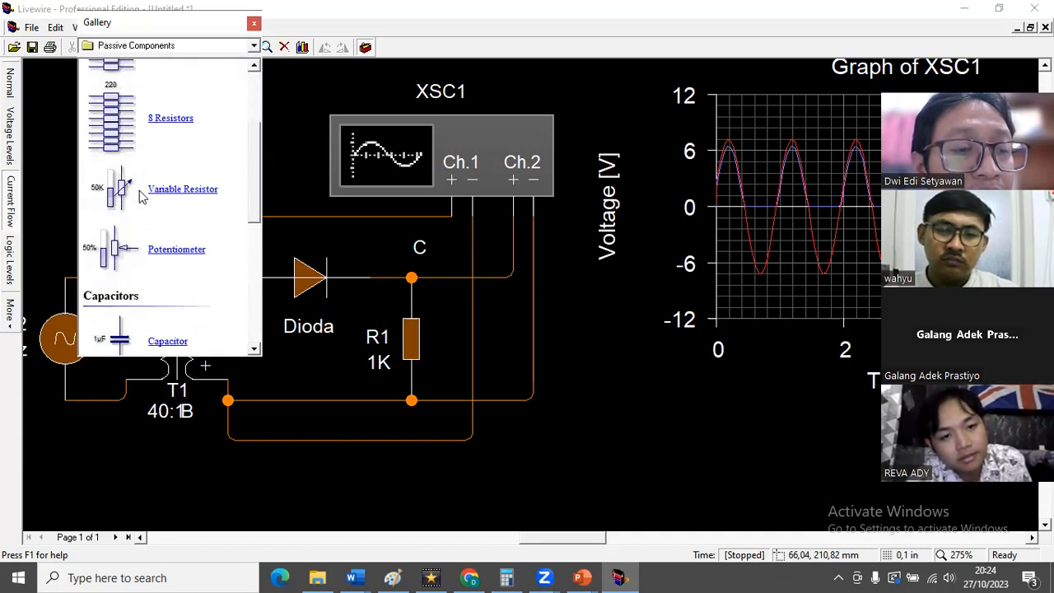
pyautogui.moveTo(121, 183); pyautogui.dragTo(451, 351)
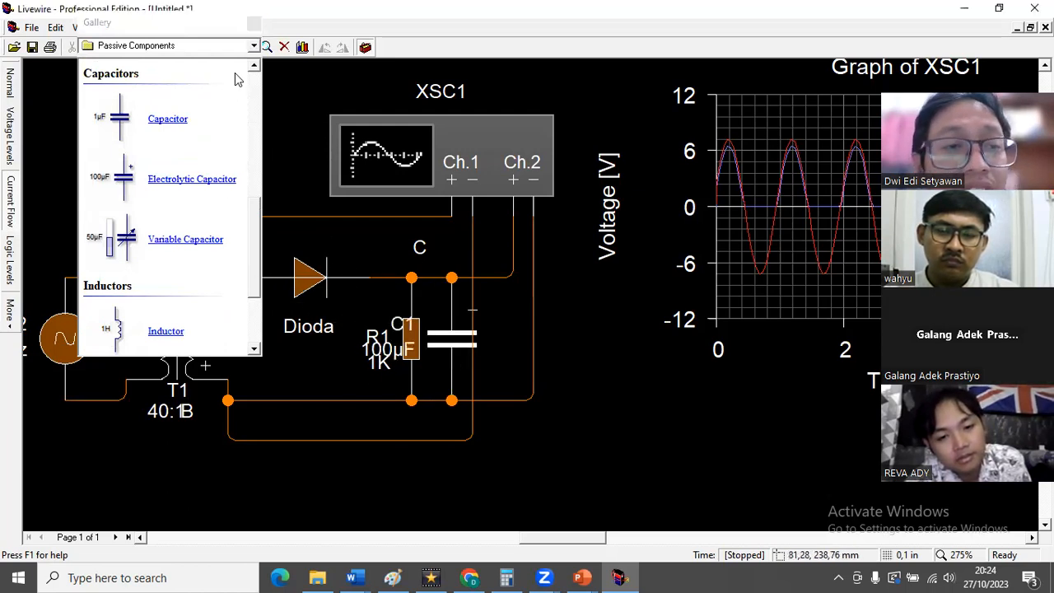
pyautogui.click(253, 45)
pyautogui.click(252, 25)
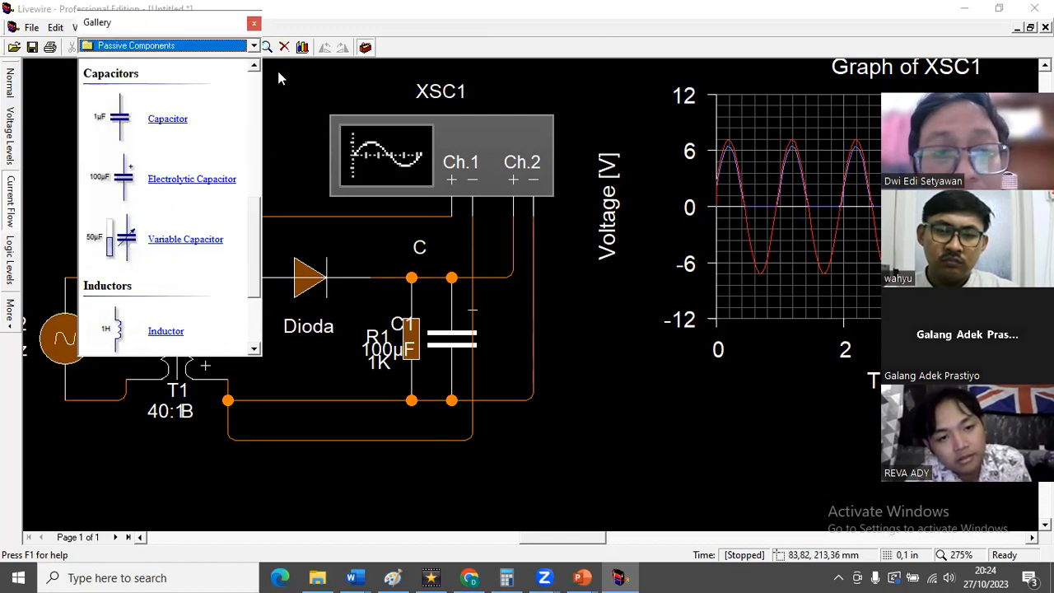
pyautogui.click(252, 26)
# Step: Move oscilloscope XSC1 slightly toward the graph and straighten its two Ch.2 wires onto the output rails
pyautogui.click(468, 140)
pyautogui.moveTo(467, 140); pyautogui.dragTo(490, 144)
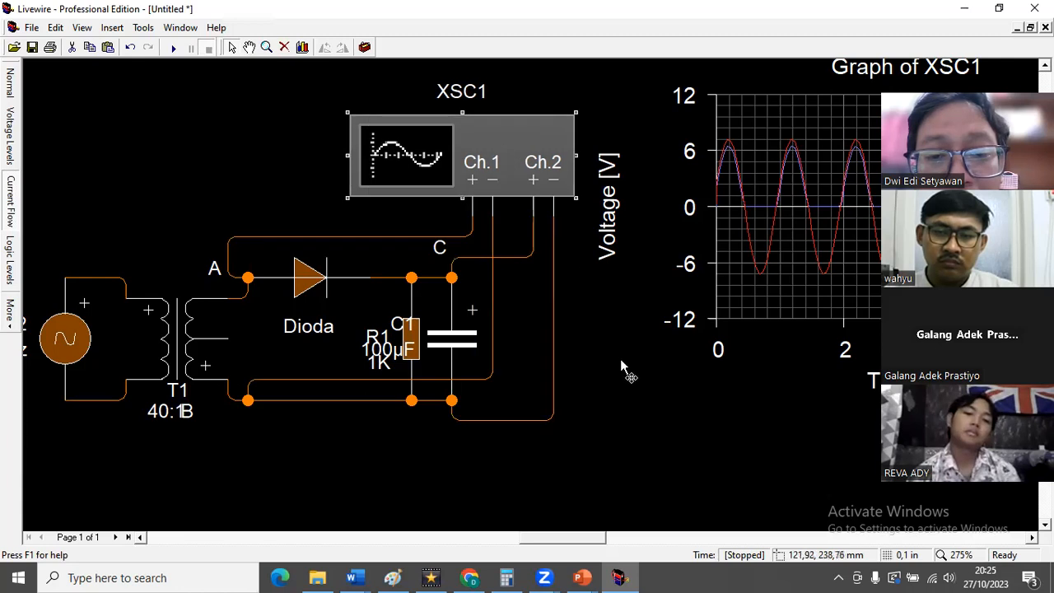
pyautogui.moveTo(515, 257); pyautogui.dragTo(521, 275)
pyautogui.click(647, 453)
pyautogui.moveTo(494, 419); pyautogui.dragTo(493, 400)
pyautogui.click(482, 459)
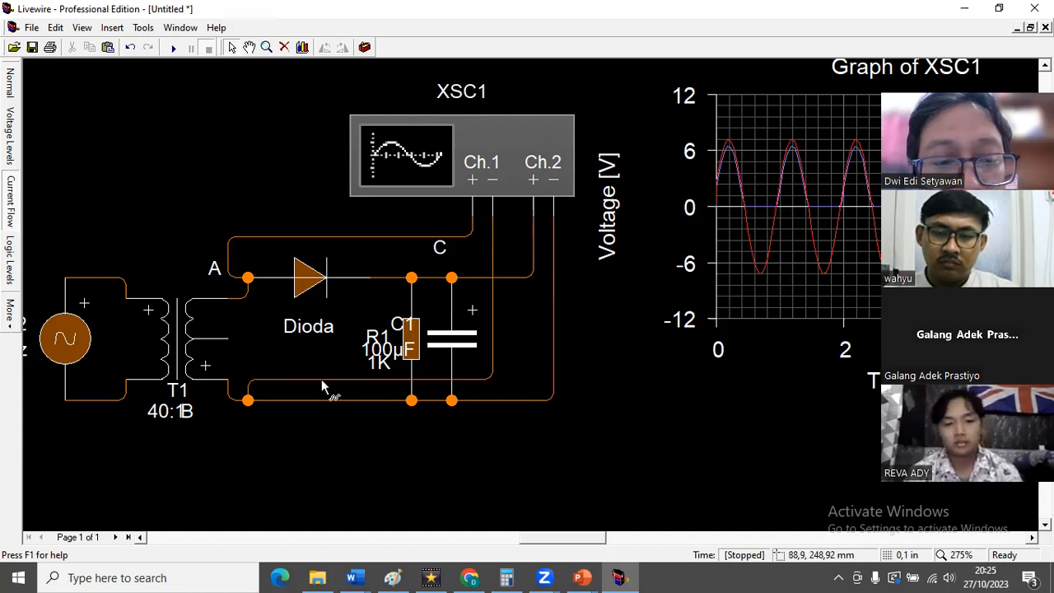
# Step: Delete the wire from the Ch.1 negative terminal and reconnect that terminal to the Ch.2 negative wire
pyautogui.click(322, 380)
pyautogui.press('Delete')
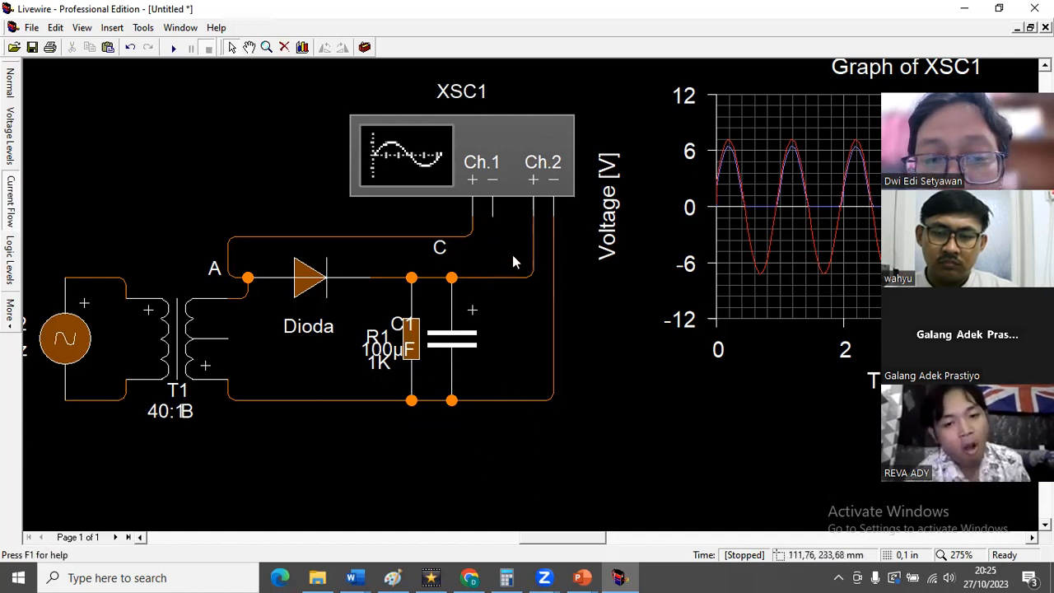
pyautogui.moveTo(493, 217)
pyautogui.mouseDown()
pyautogui.moveTo(497, 350)
pyautogui.moveTo(518, 244)
pyautogui.moveTo(552, 237)
pyautogui.mouseUp()
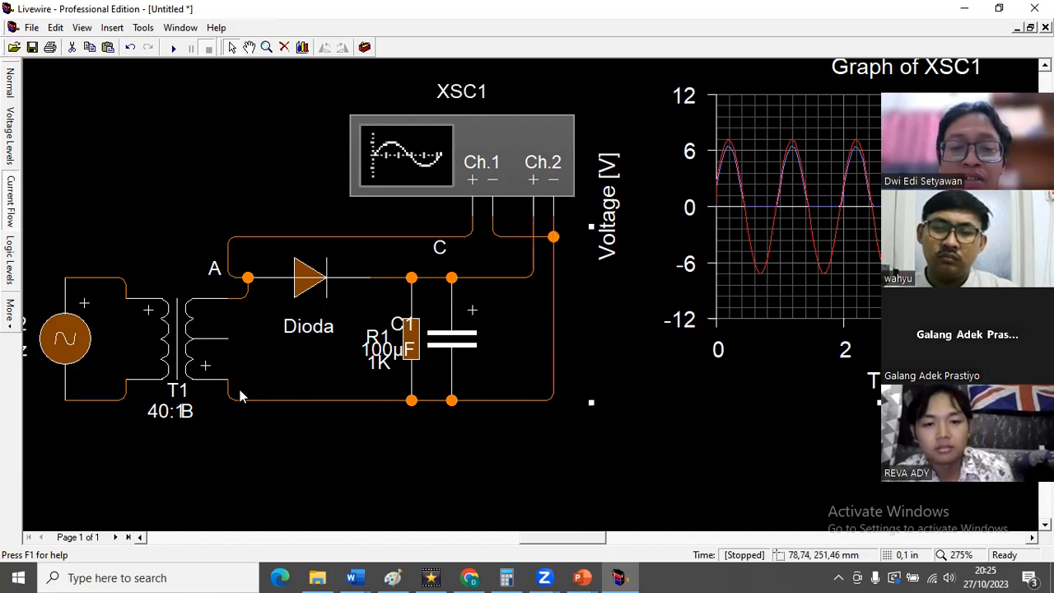
# Step: Move the C1 and 100 µF labels clear of R1 and caption the capacitor "Kapasitor"
pyautogui.click(508, 489)
pyautogui.moveTo(404, 328); pyautogui.dragTo(503, 321)
pyautogui.moveTo(413, 351); pyautogui.dragTo(543, 341)
pyautogui.click(465, 356)
pyautogui.doubleClick(460, 344)
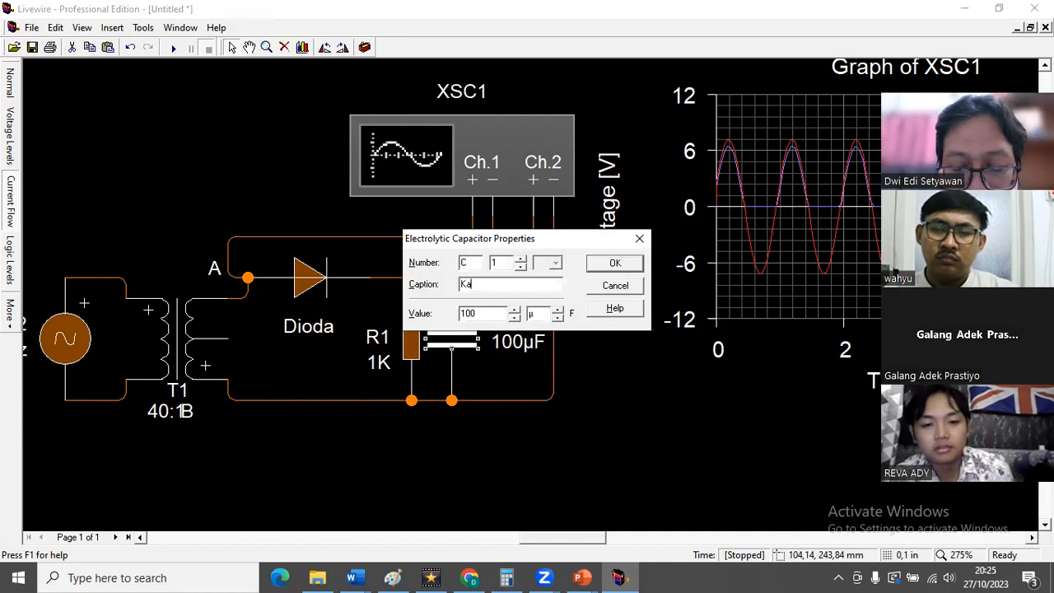
pyautogui.write('Kapasitor')
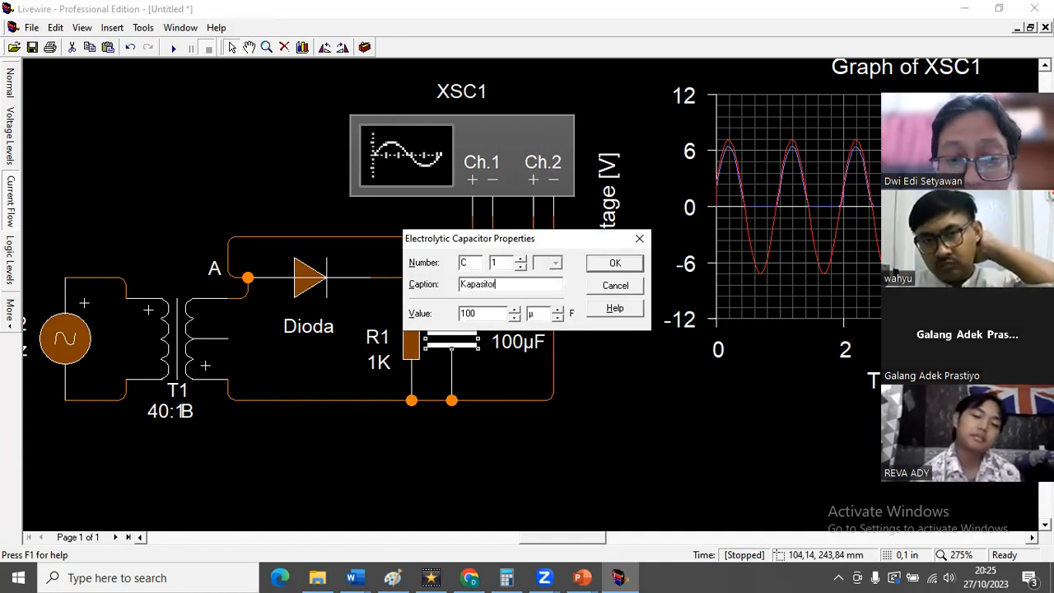
pyautogui.click(607, 264)
# Step: Remove the R1 and C1 labels, and arrange the 100 µF and "Kapasitor" labels beside and below the capacitor
pyautogui.moveTo(375, 316); pyautogui.dragTo(512, 325)
pyautogui.click(404, 339)
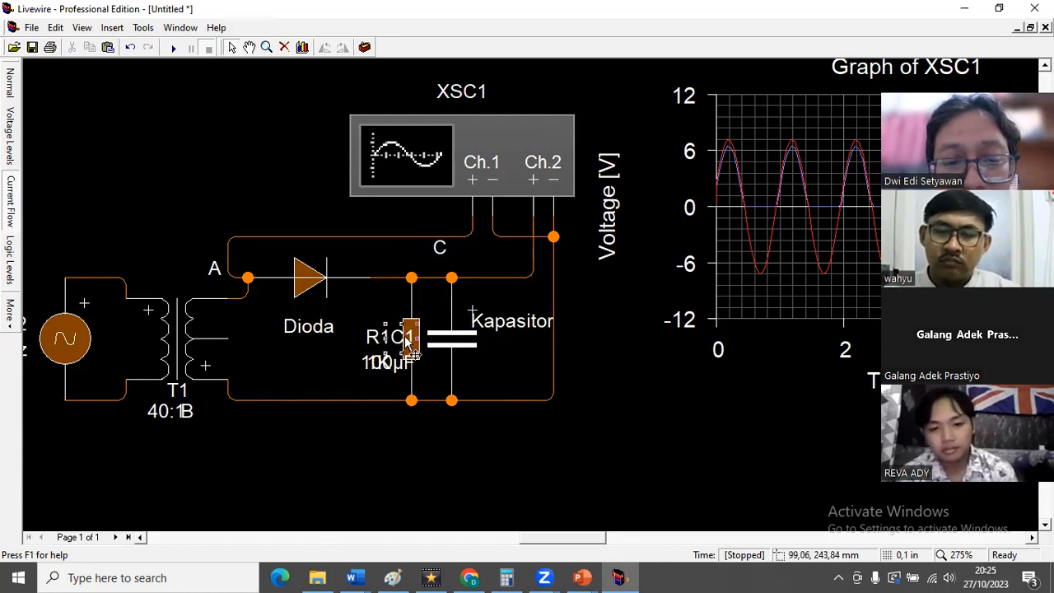
pyautogui.press('Delete')
pyautogui.moveTo(387, 346); pyautogui.dragTo(502, 372)
pyautogui.click(515, 327)
pyautogui.moveTo(512, 328); pyautogui.dragTo(491, 424)
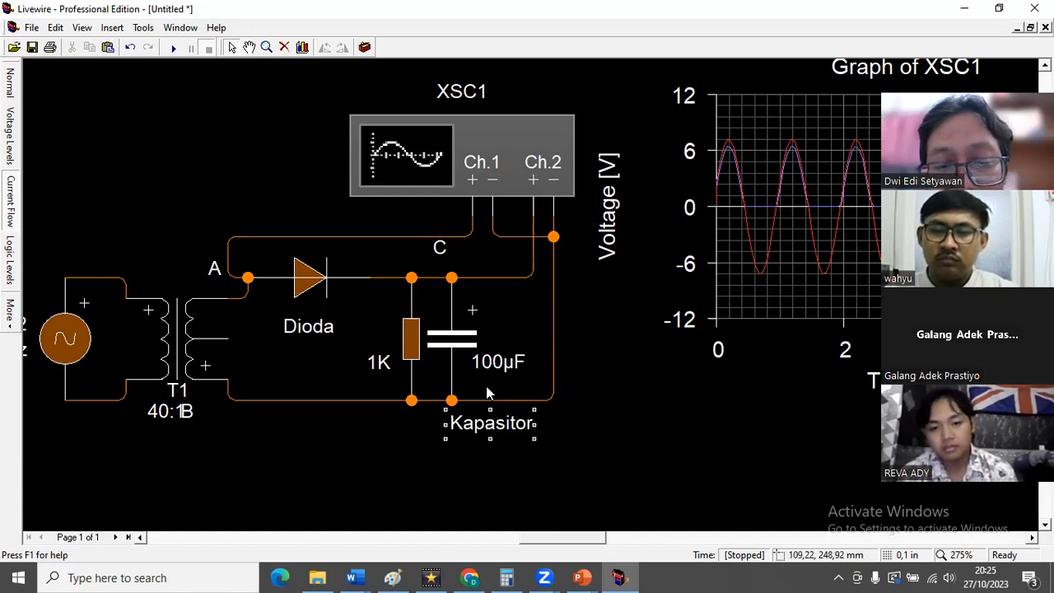
# Step: Keep the capacitor's value at 100 µF in its properties and run the simulation to plot the filtered output
pyautogui.doubleClick(458, 340)
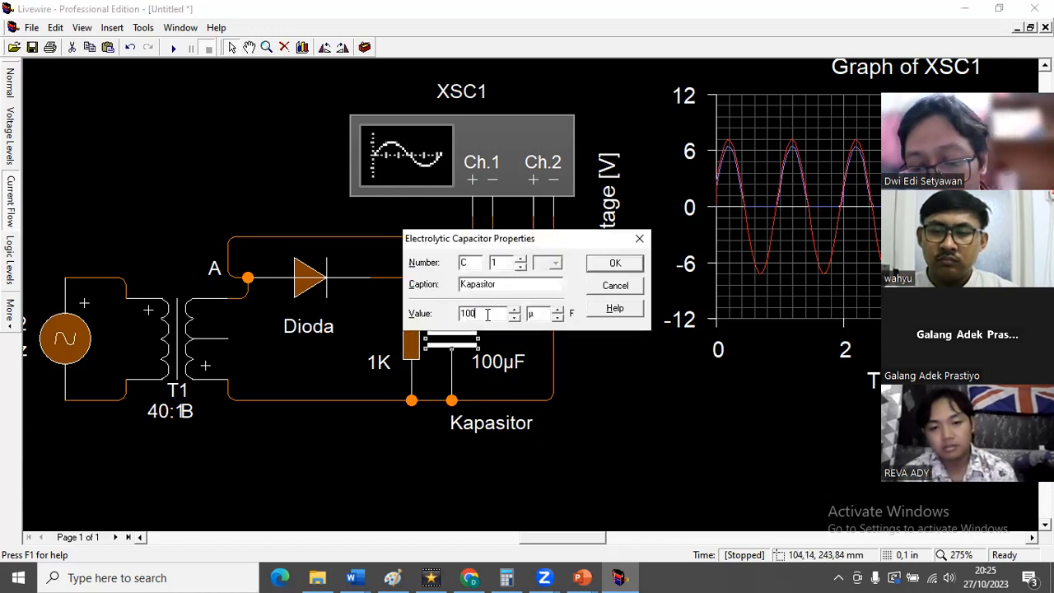
pyautogui.click(615, 263)
pyautogui.click(501, 369)
pyautogui.click(497, 440)
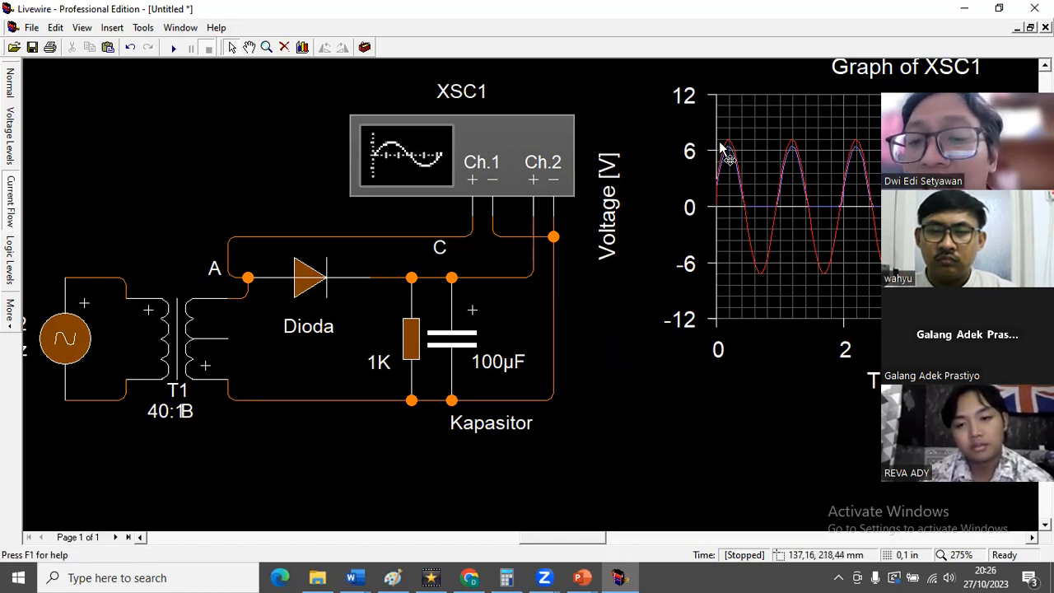
pyautogui.click(173, 47)
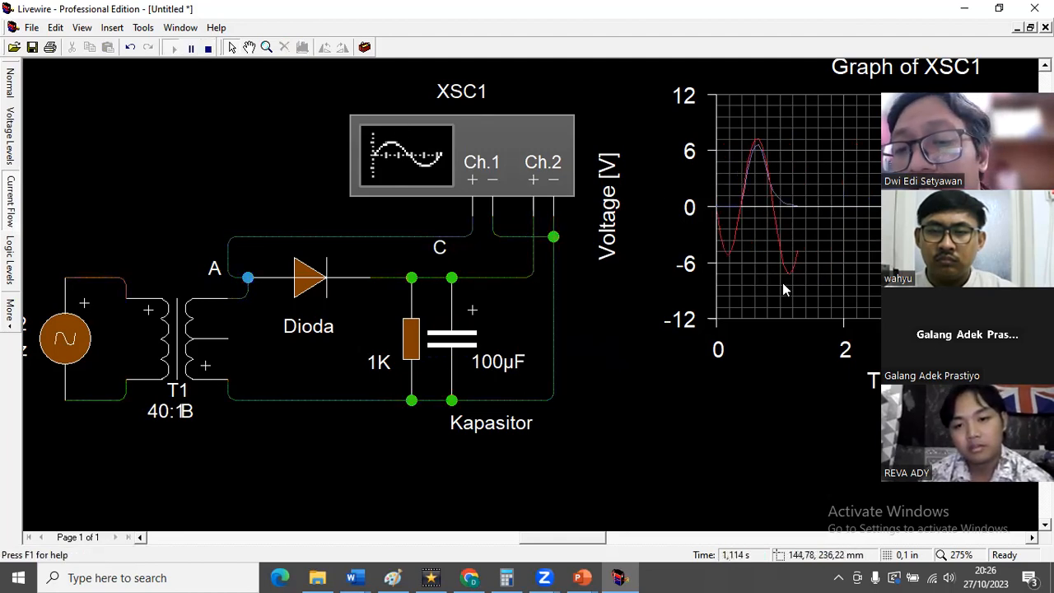
# Step: Examine the XSC1 graph up close, comparing the input and filtered output waveforms with the 100 µF capacitor
pyautogui.moveTo(581, 539); pyautogui.dragTo(609, 545)
pyautogui.click(266, 47)
pyautogui.click(469, 136)
pyautogui.click(502, 132)
pyautogui.scroll(-5, 530, 161)
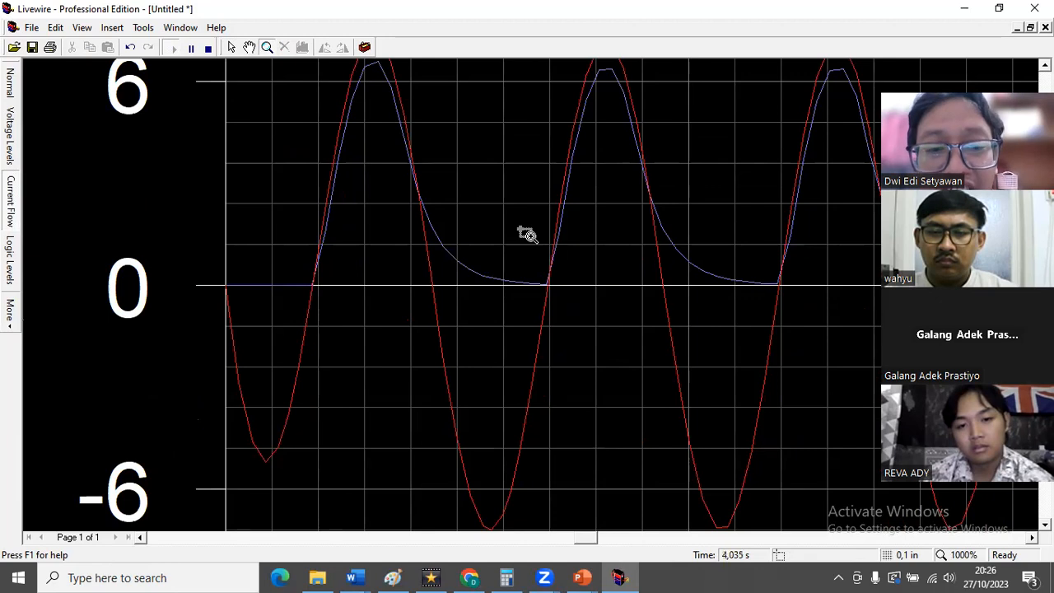
pyautogui.scroll(2, 473, 235)
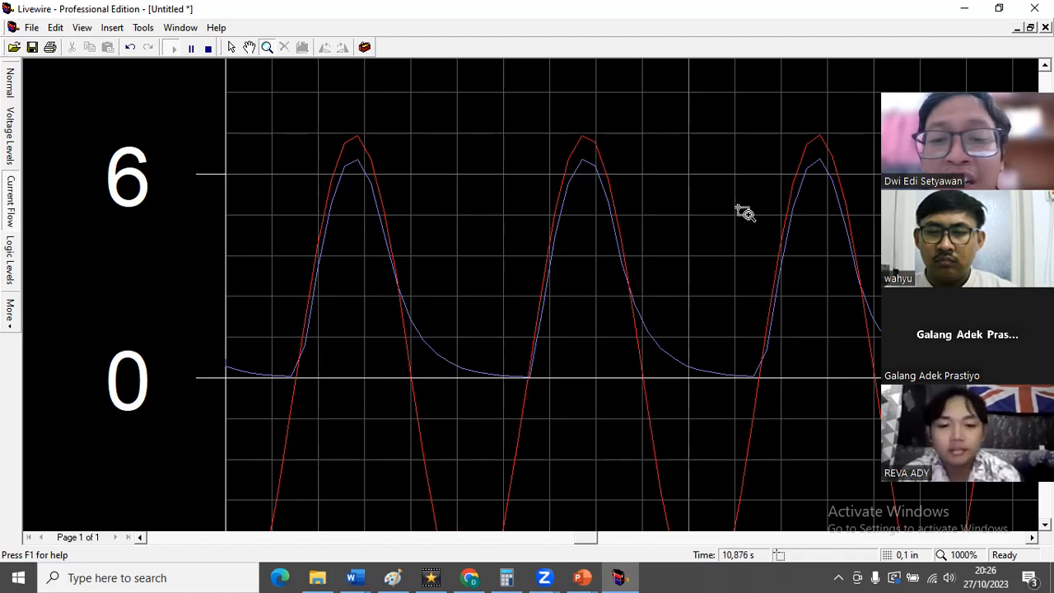
pyautogui.scroll(-2, 748, 209)
pyautogui.scroll(-5, 749, 207)
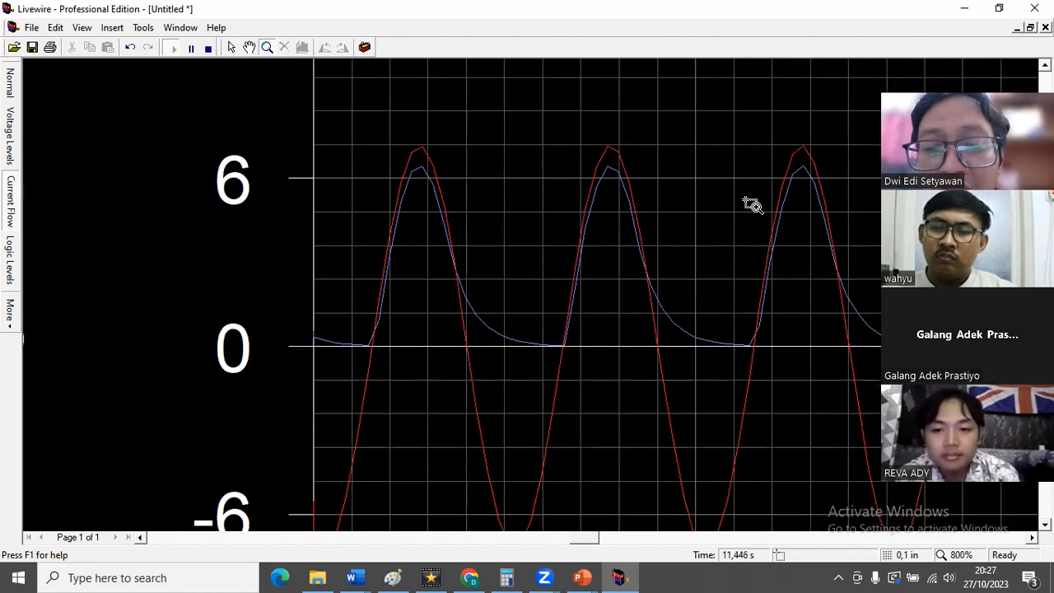
pyautogui.scroll(-5, 752, 204)
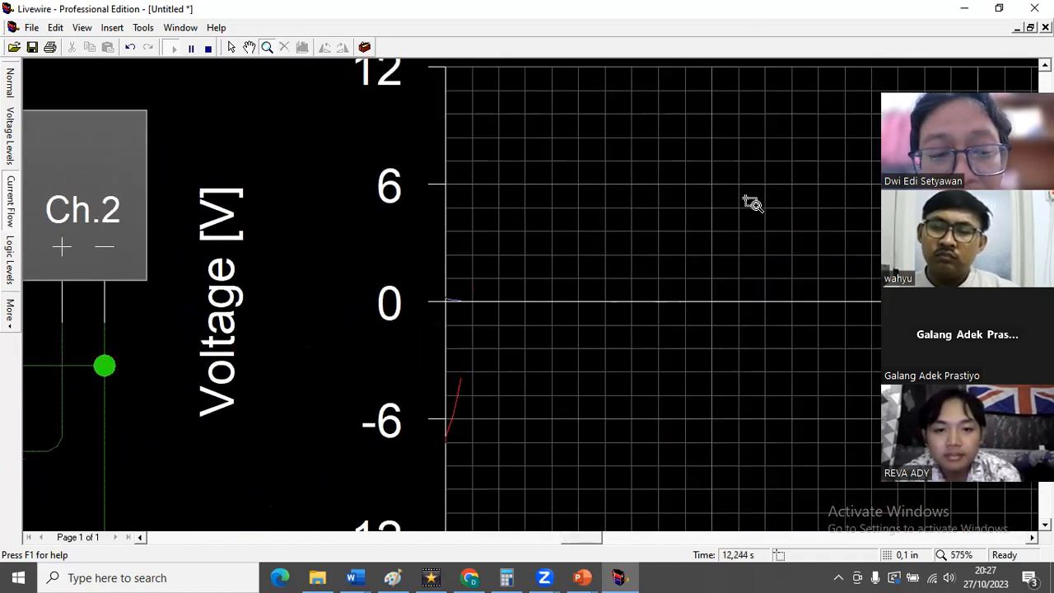
pyautogui.scroll(-4, 750, 203)
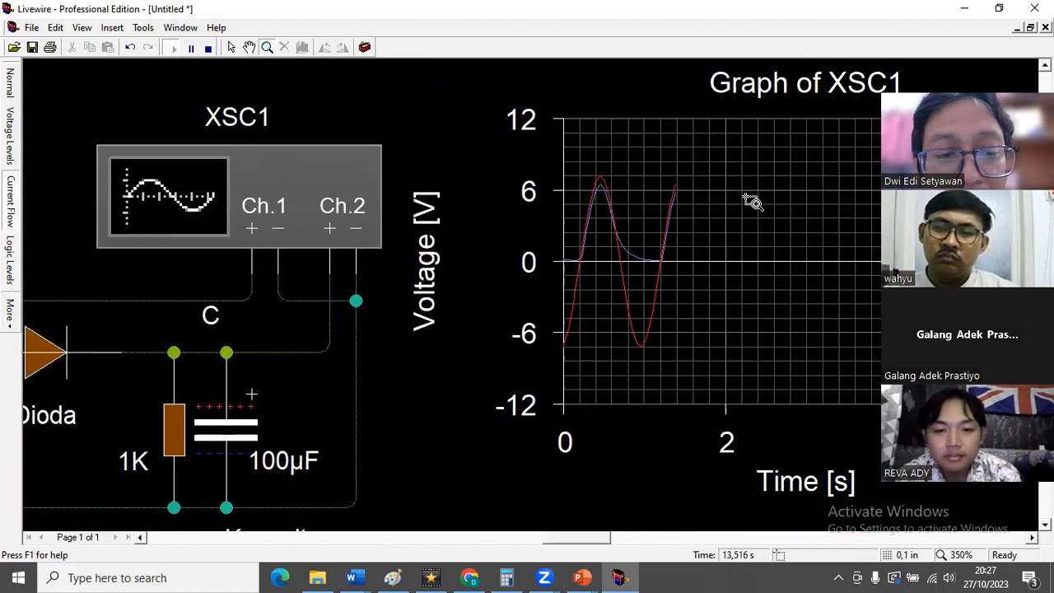
# Step: Stop the simulation, set the capacitor's value to 1000 µF and run the simulation again
pyautogui.click(209, 47)
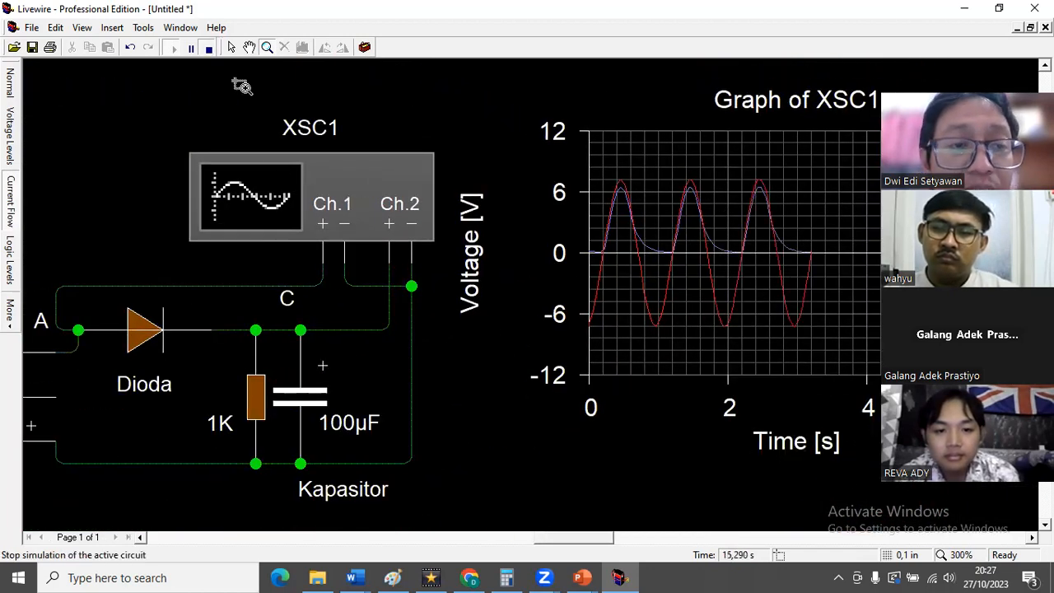
pyautogui.click(232, 51)
pyautogui.doubleClick(304, 400)
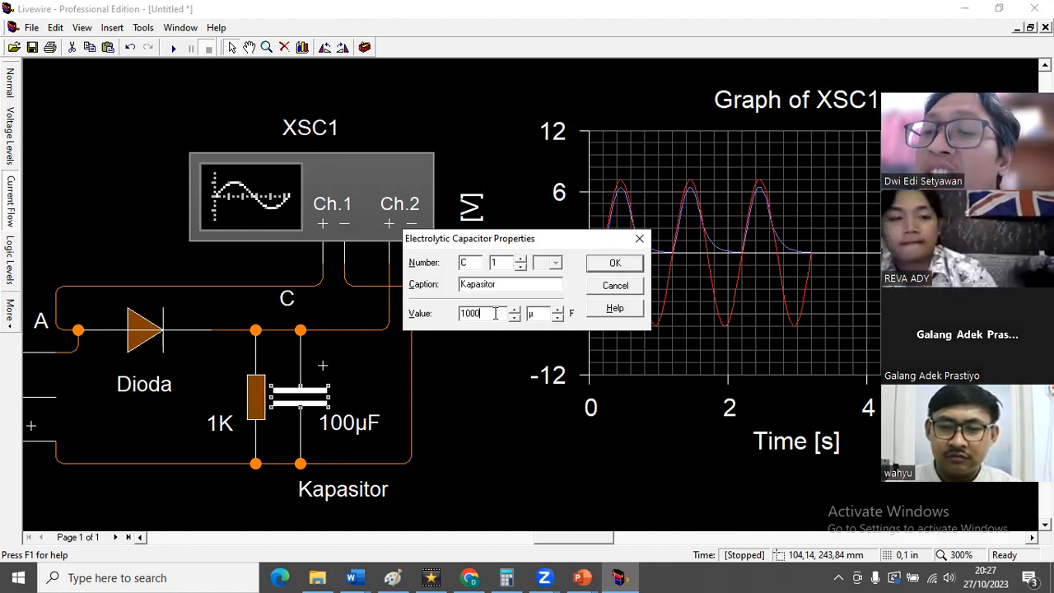
pyautogui.click(608, 265)
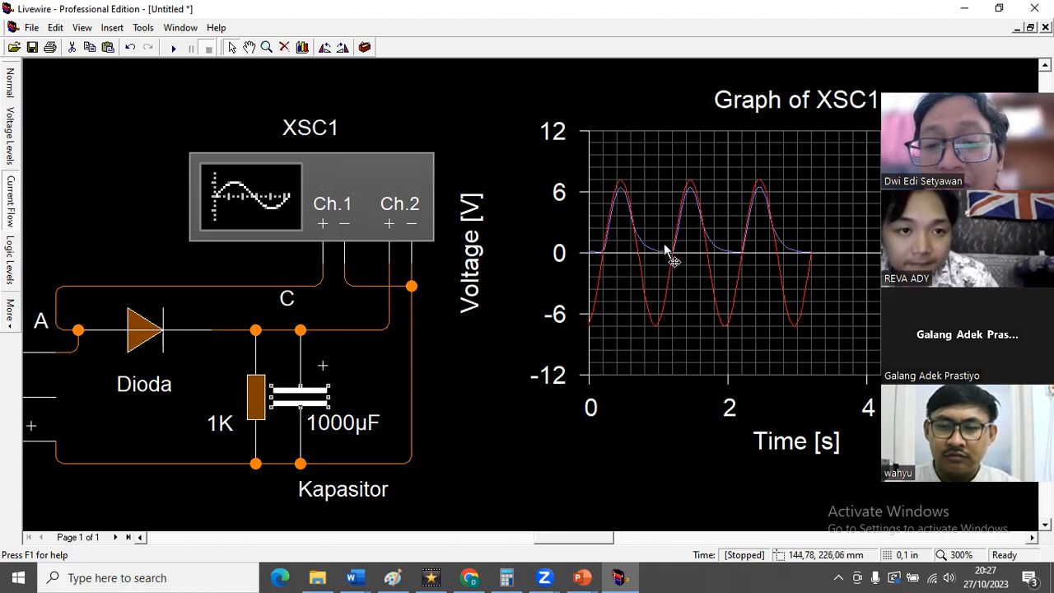
pyautogui.press('F9')
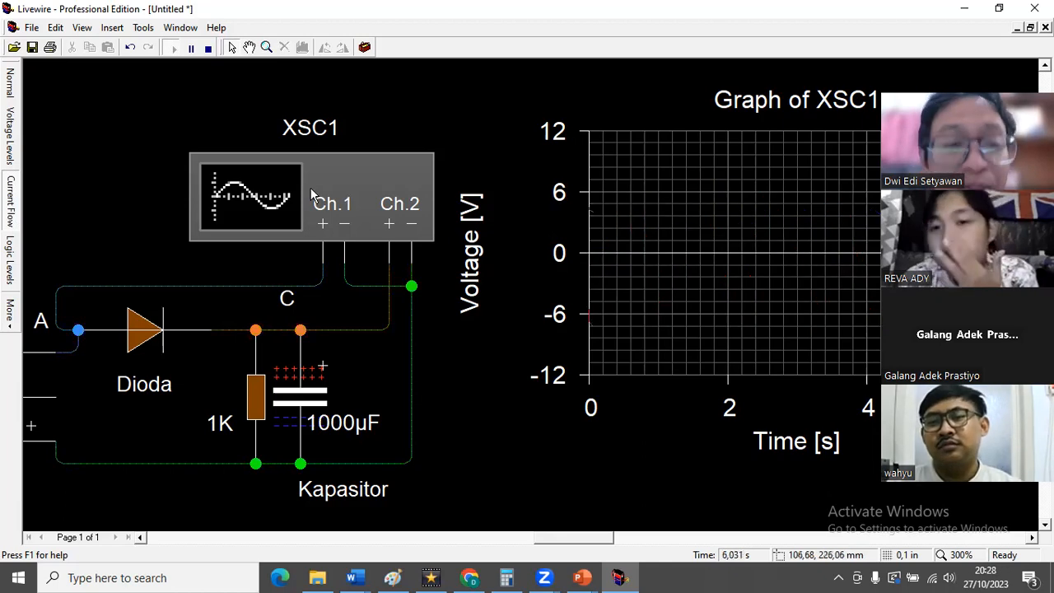
# Step: Stop the simulation, set the capacitor's value to 10000 µF, shift its value label clear of the symbol and rerun the simulation
pyautogui.click(208, 48)
pyautogui.click(316, 402)
pyautogui.doubleClick(316, 401)
pyautogui.click(466, 313)
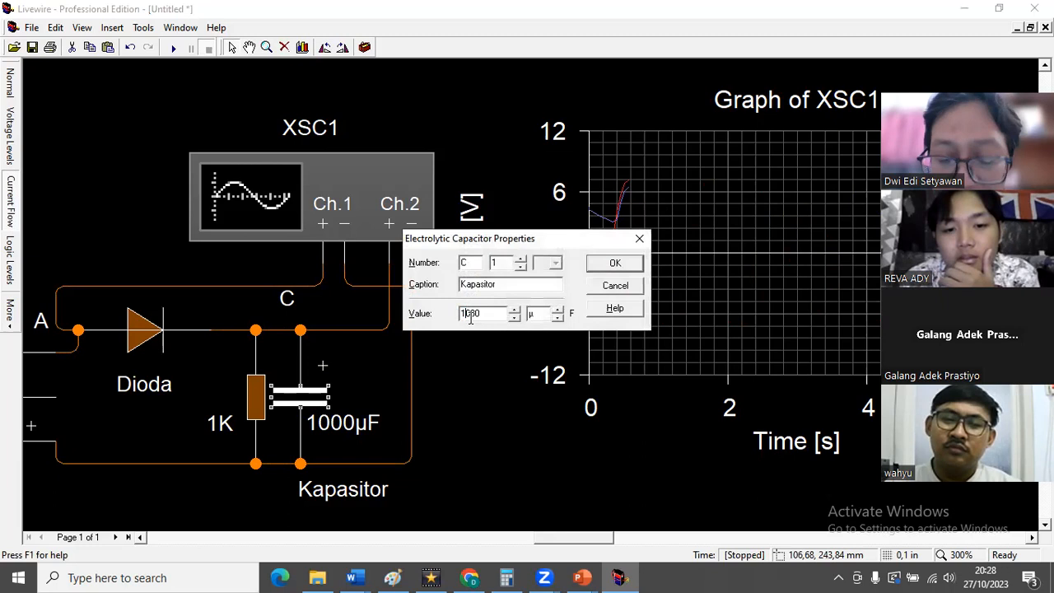
pyautogui.write('0')
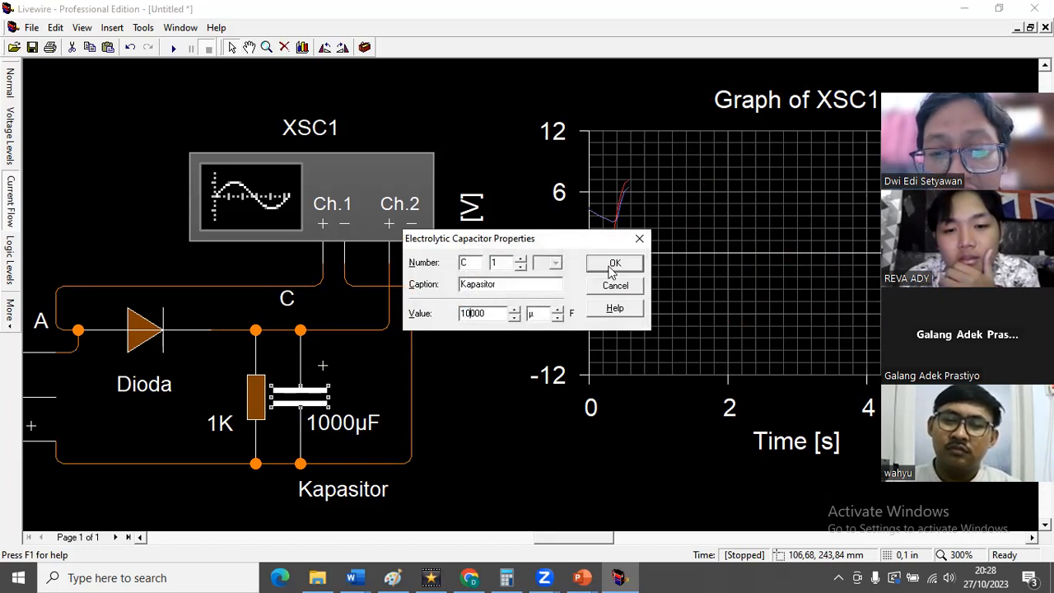
pyautogui.click(613, 263)
pyautogui.moveTo(325, 425); pyautogui.dragTo(339, 425)
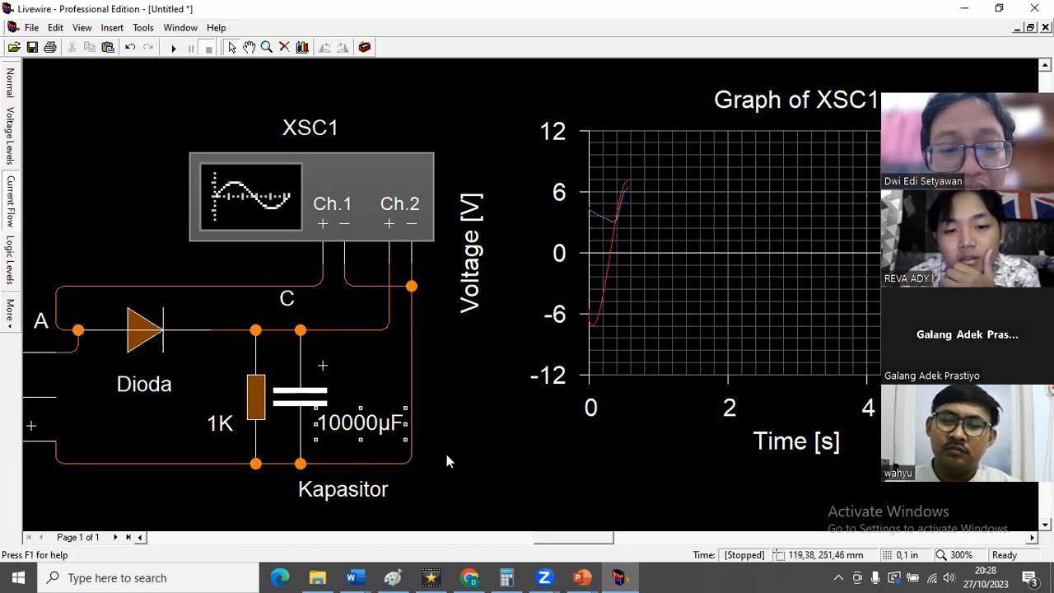
pyautogui.click(174, 49)
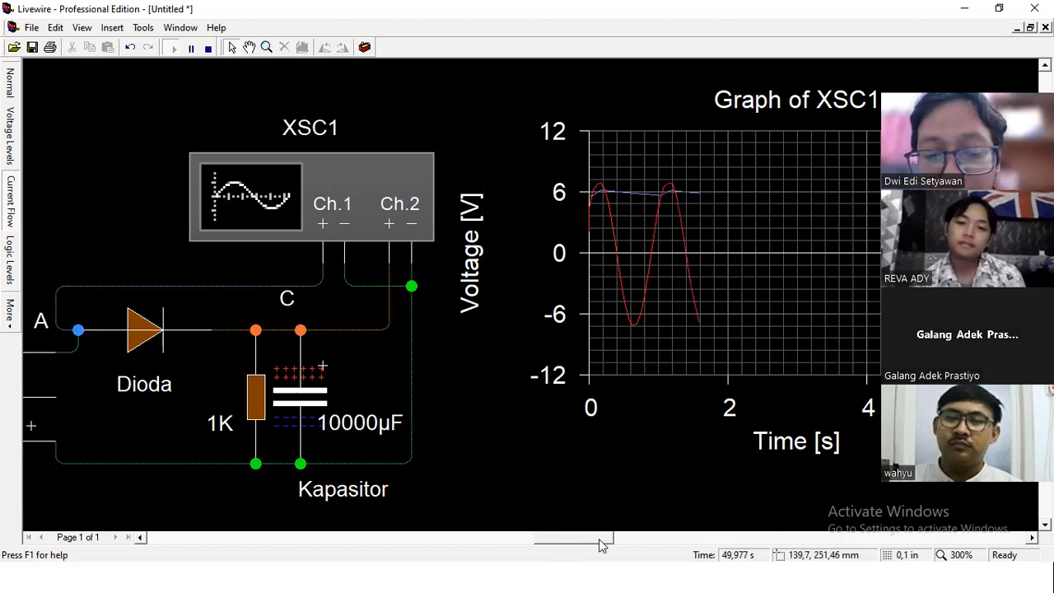
# Step: Examine the running rectifier circuit from source V2 through the transformer and diode to the capacitor and oscilloscope
pyautogui.hscroll(-2, 598, 539)
pyautogui.hscroll(-5, 592, 544)
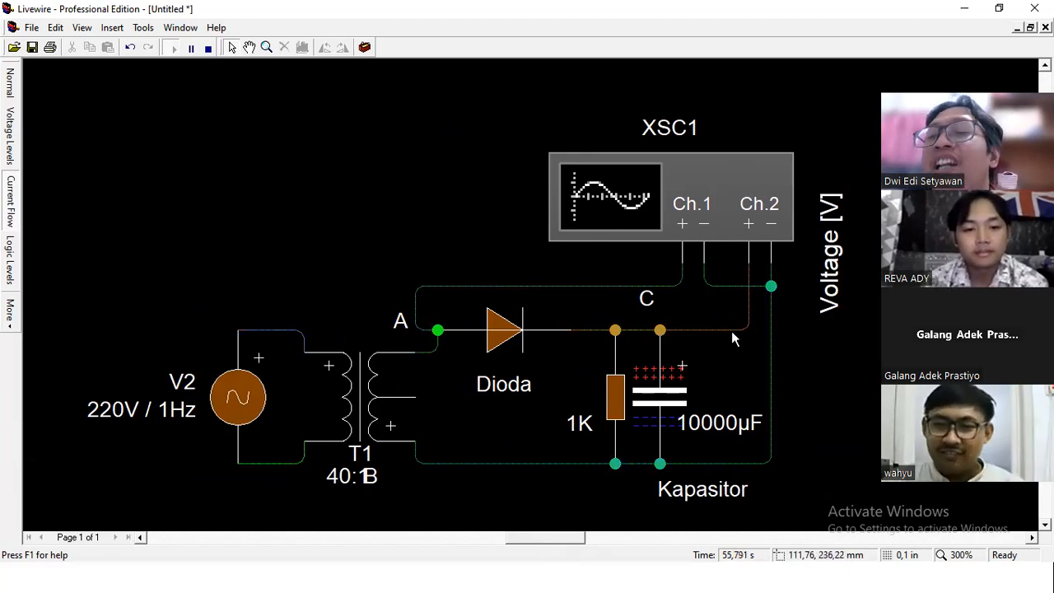
pyautogui.moveTo(732, 337)
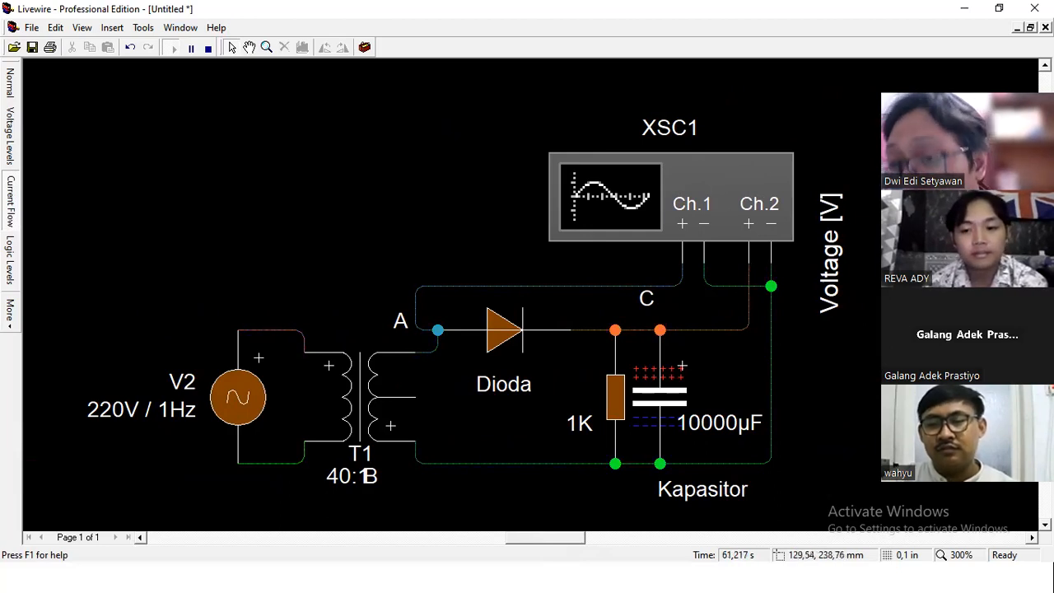
pyautogui.moveTo(614, 444)
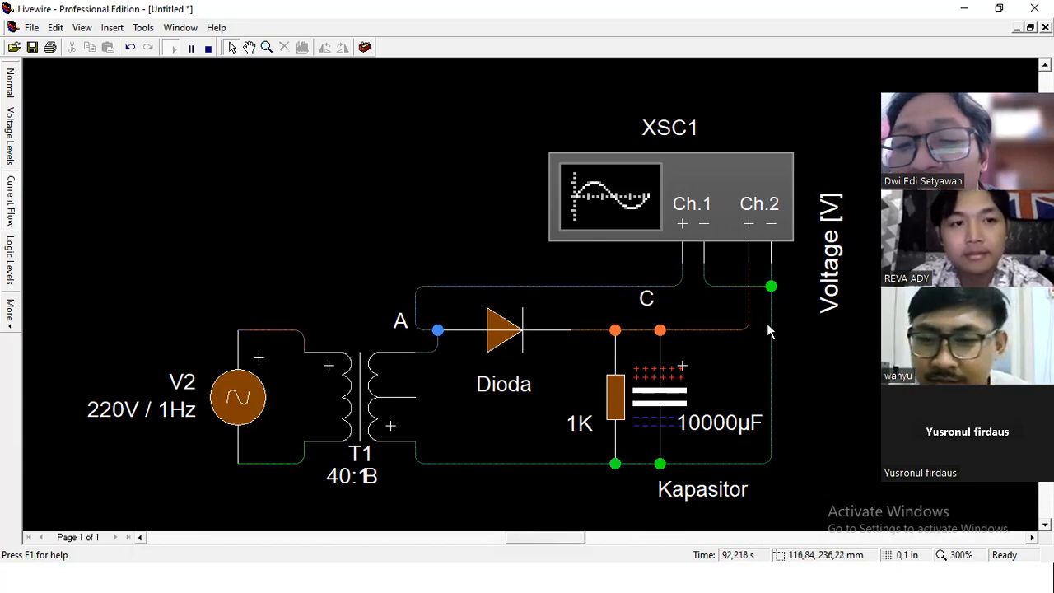
pyautogui.scroll(3, 766, 323)
pyautogui.scroll(1, 766, 328)
pyautogui.scroll(-2, 766, 327)
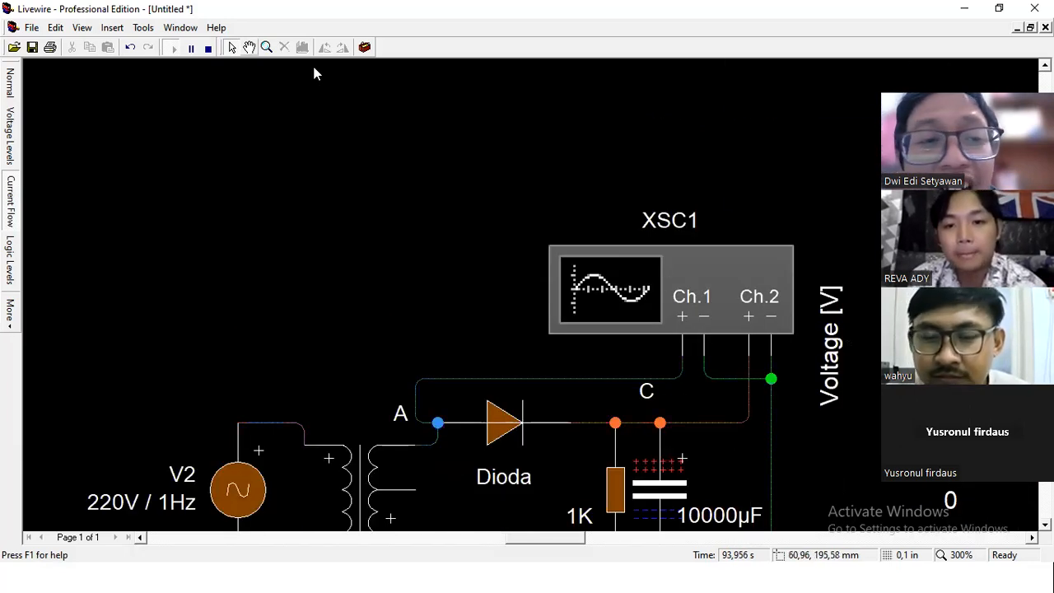
# Step: Stop the rectifier simulation and review all the circuits drawn on the page
pyautogui.click(266, 47)
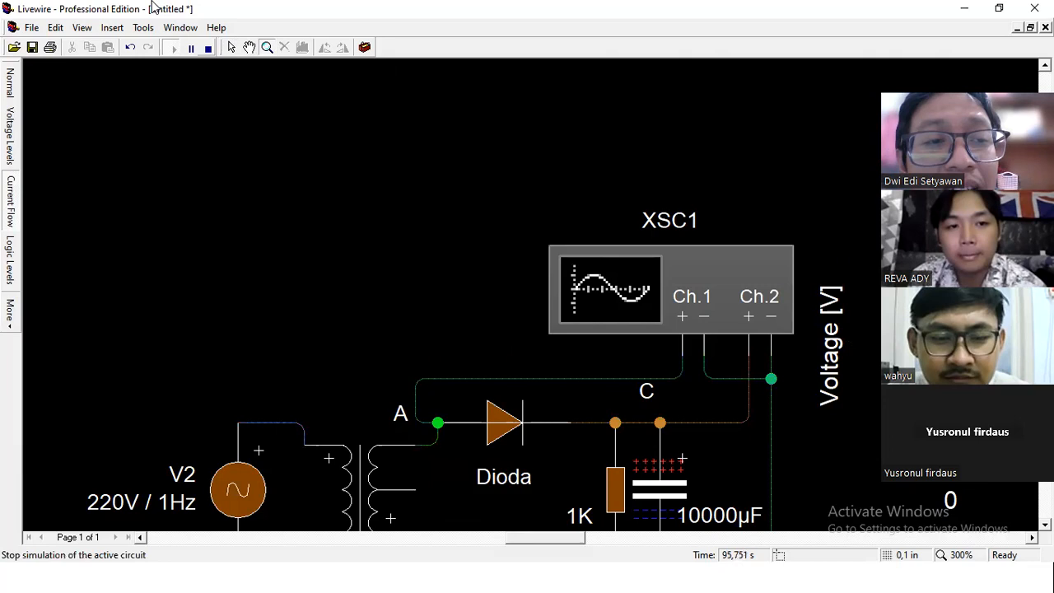
pyautogui.click(208, 47)
pyautogui.scroll(-5, 375, 202)
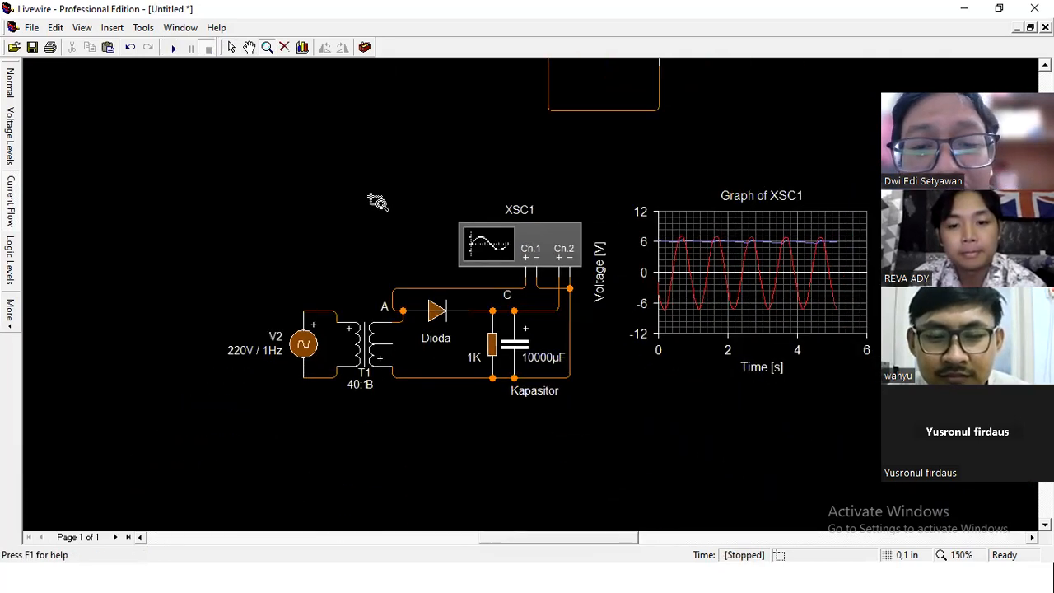
pyautogui.scroll(-1, 437, 157)
pyautogui.scroll(3, 442, 156)
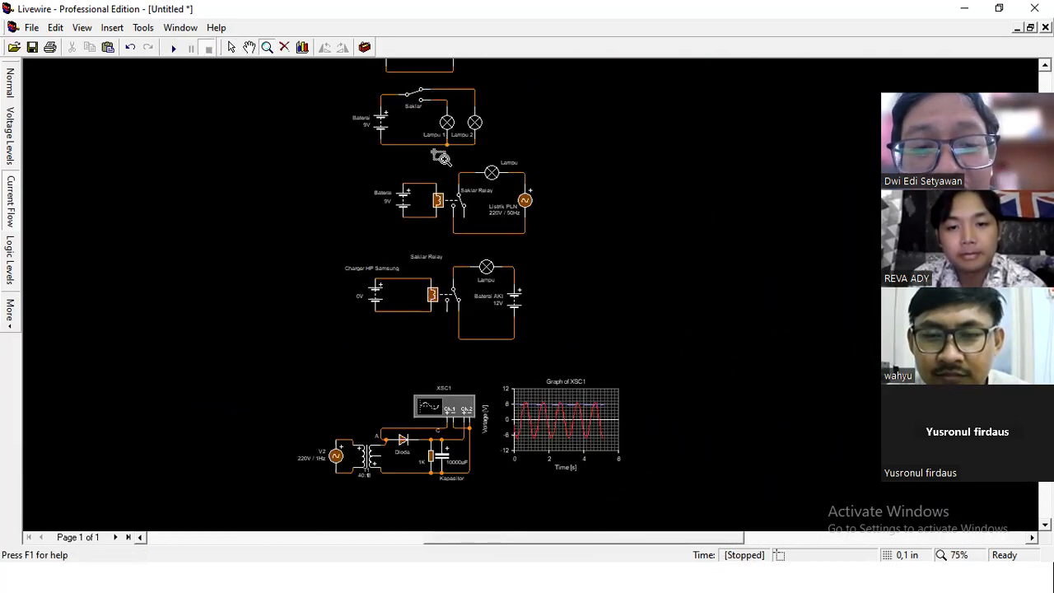
pyautogui.scroll(-1, 442, 157)
pyautogui.scroll(1, 477, 185)
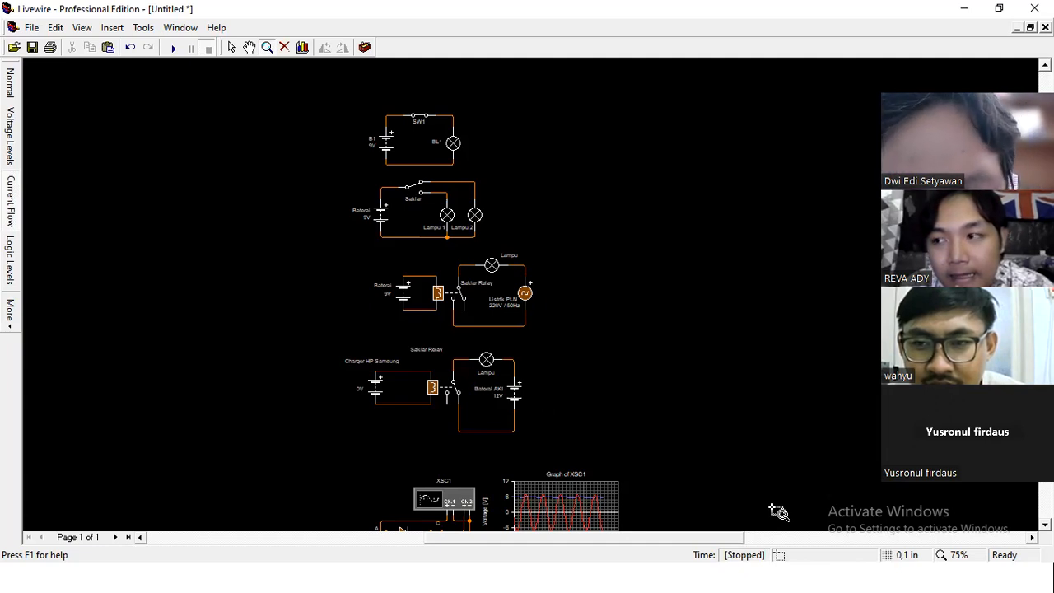
pyautogui.press('XF86AudioLowerVolume')
pyautogui.press('XF86AudioRaiseVolume')
pyautogui.press('XF86AudioRaiseVolume')
pyautogui.press('XF86AudioRaiseVolume')
pyautogui.press('XF86AudioRaiseVolume')
pyautogui.press('XF86AudioRaiseVolume')
pyautogui.press('XF86AudioRaiseVolume')
pyautogui.press('XF86AudioRaiseVolume')
pyautogui.press('XF86AudioRaiseVolume')
pyautogui.press('XF86AudioRaiseVolume')
pyautogui.press('XF86AudioRaiseVolume')
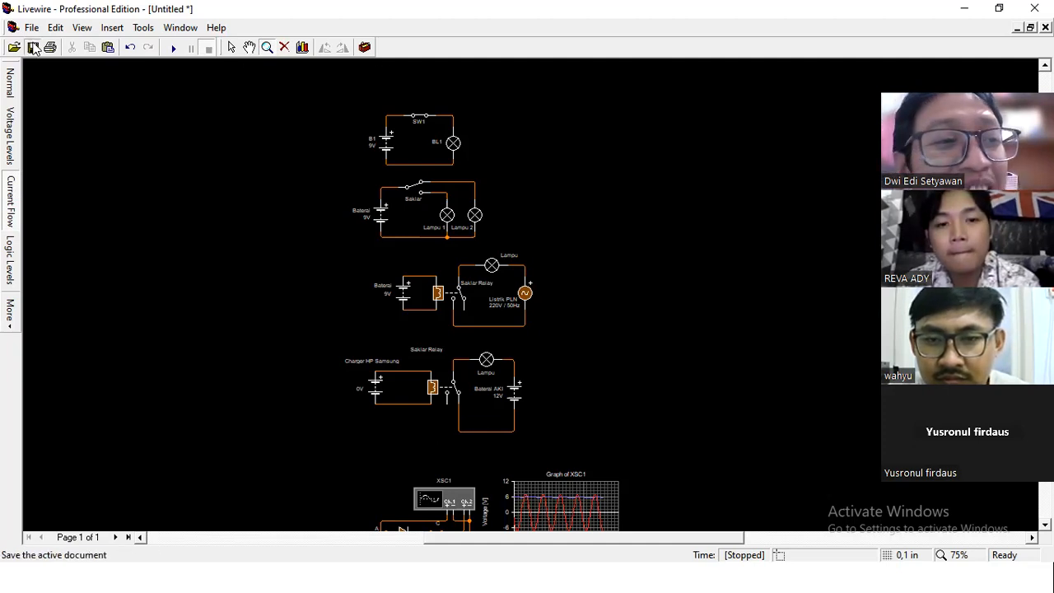
# Step: Save the circuit document as "Pelatihan" in the Mikro 2023 folder
pyautogui.hotkey('ctrl', 's')
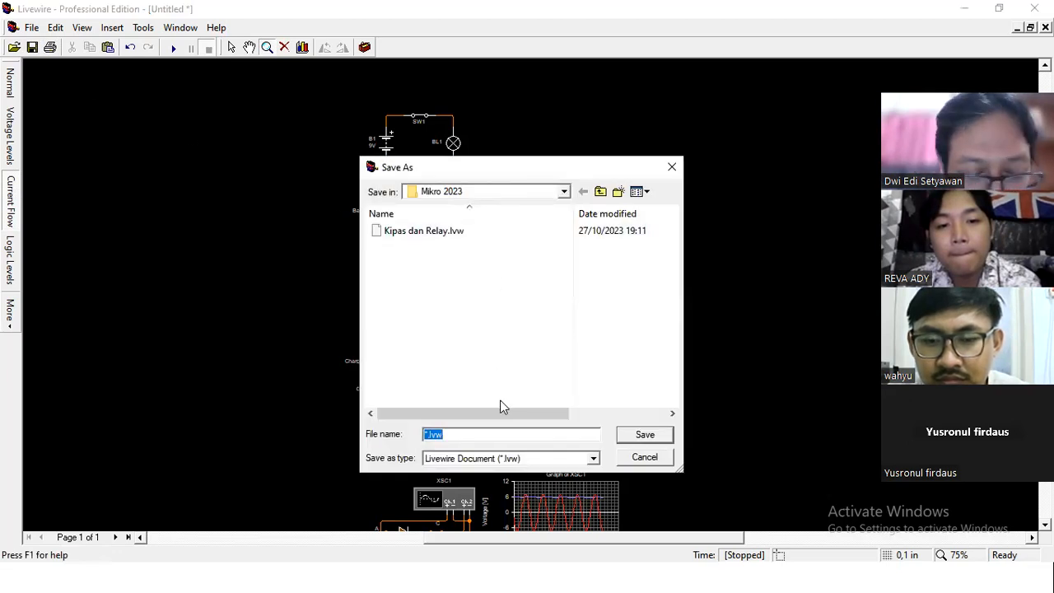
pyautogui.write('Pelatihan')
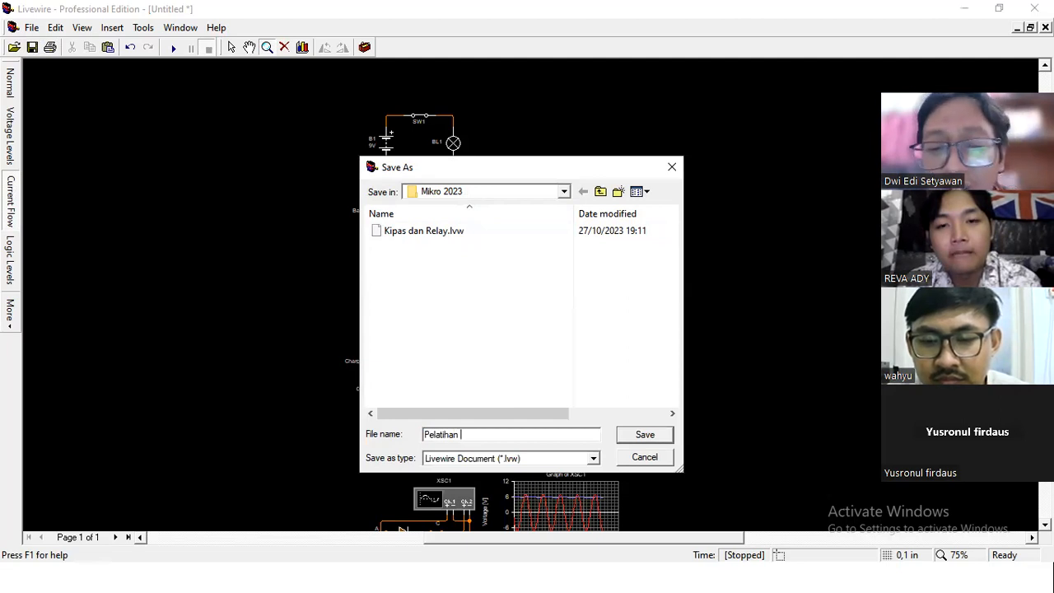
pyautogui.click(640, 434)
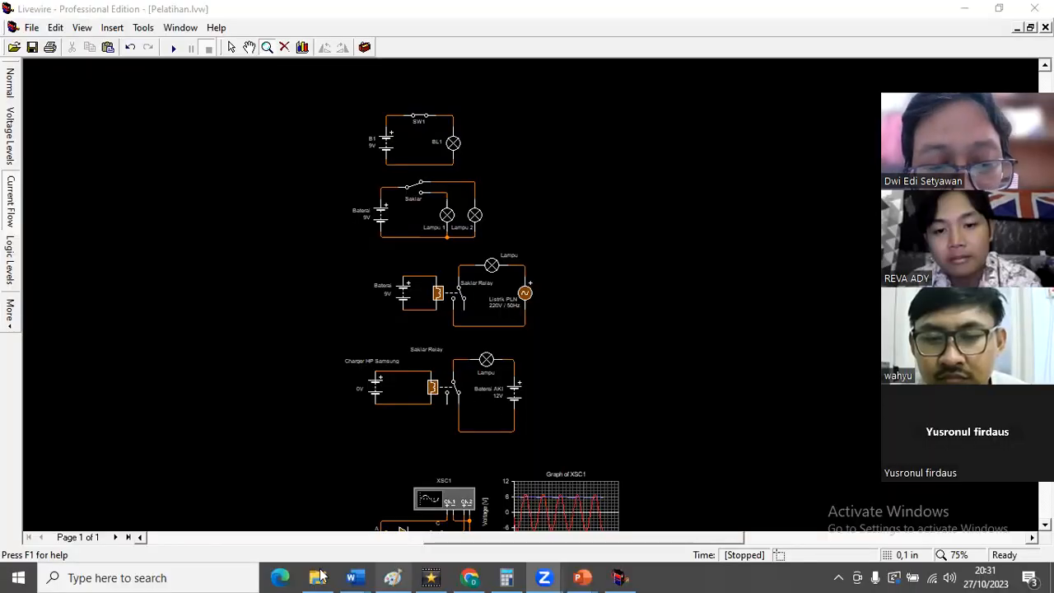
# Step: Switch to File Explorer, go up to the Fisika folder and look at the extraction options for the Livewire 1.11 Pro archive
pyautogui.click(319, 577)
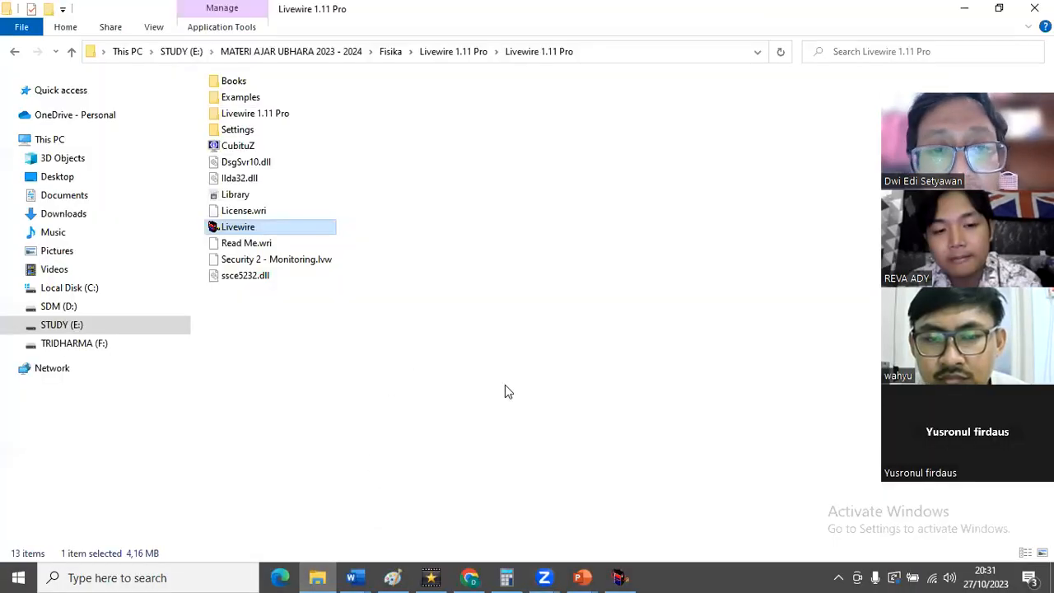
pyautogui.click(14, 54)
pyautogui.click(16, 54)
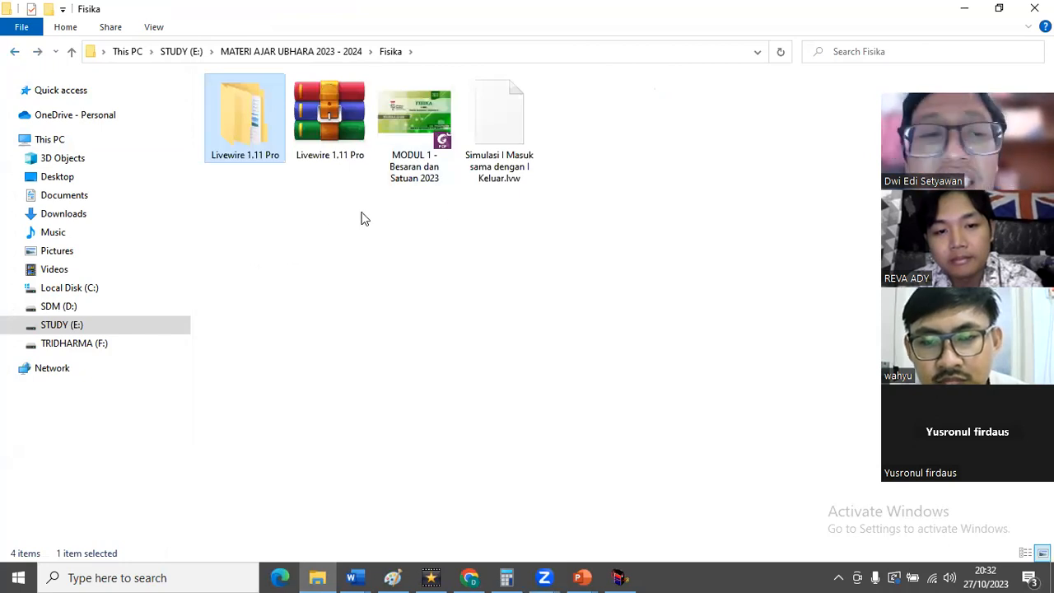
pyautogui.doubleClick(332, 132)
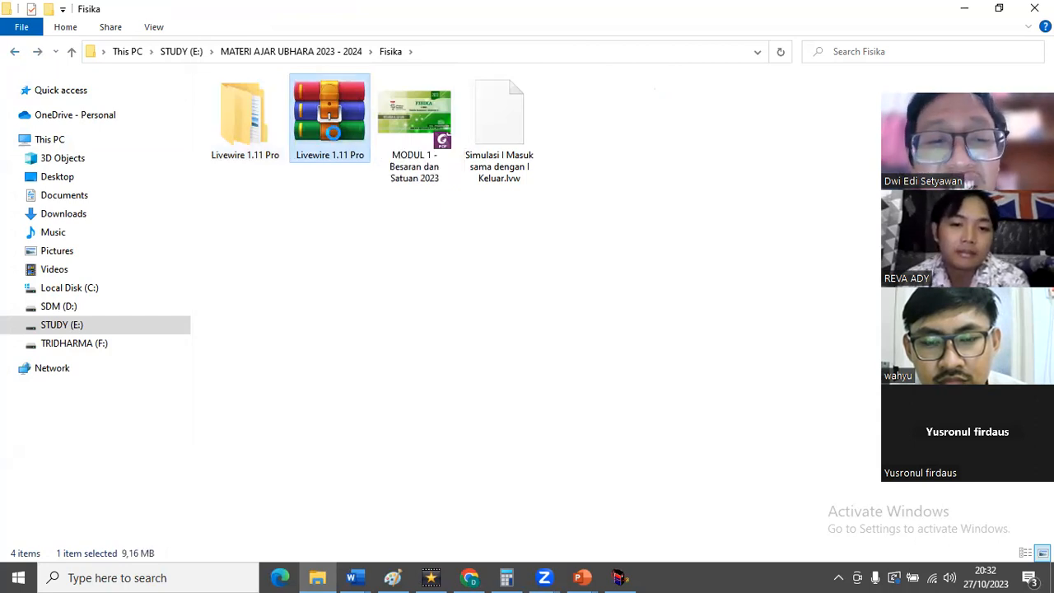
pyautogui.rightClick(333, 133)
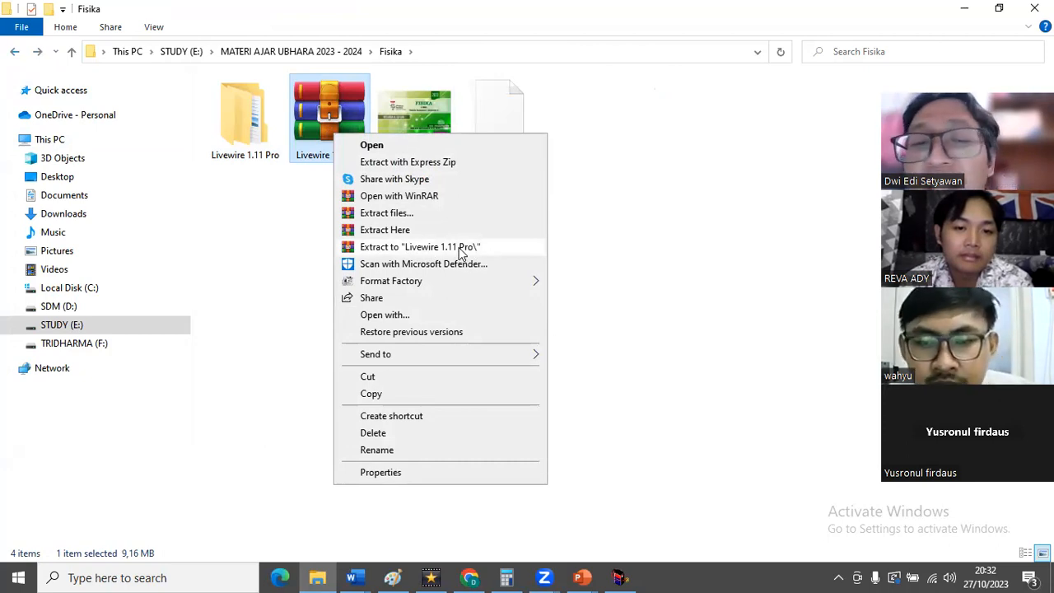
pyautogui.click(276, 237)
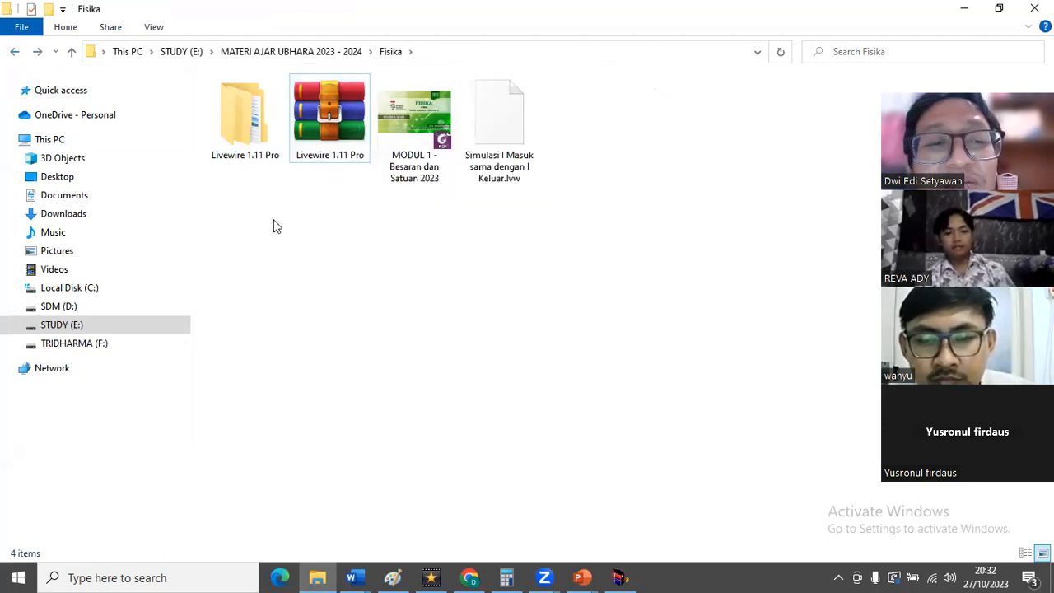
# Step: Open the nested Livewire 1.11 Pro folders to locate the Livewire program file, and return to the Livewire drawing
pyautogui.doubleClick(254, 125)
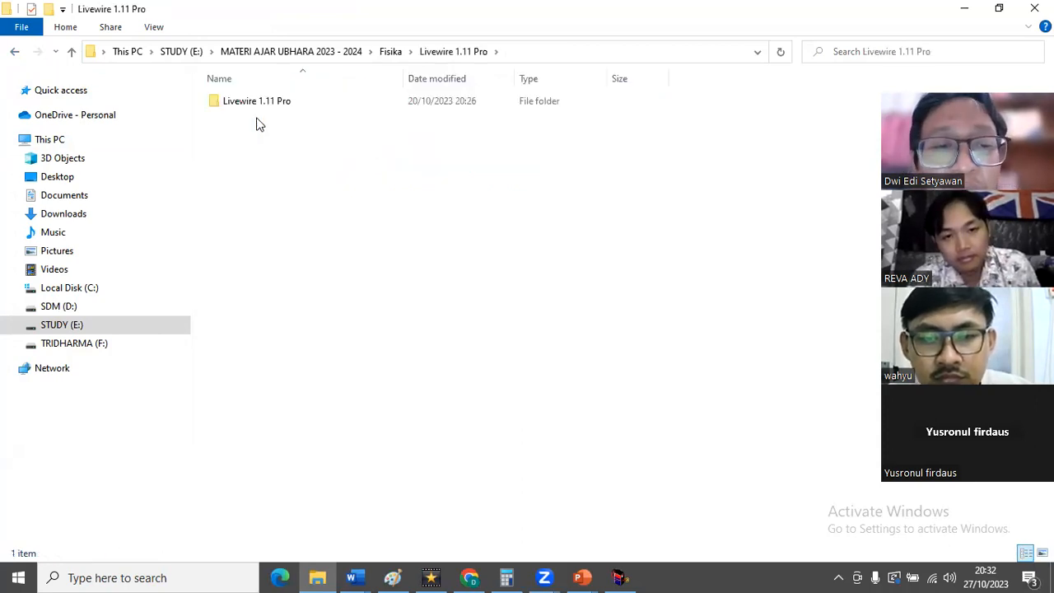
pyautogui.doubleClick(265, 108)
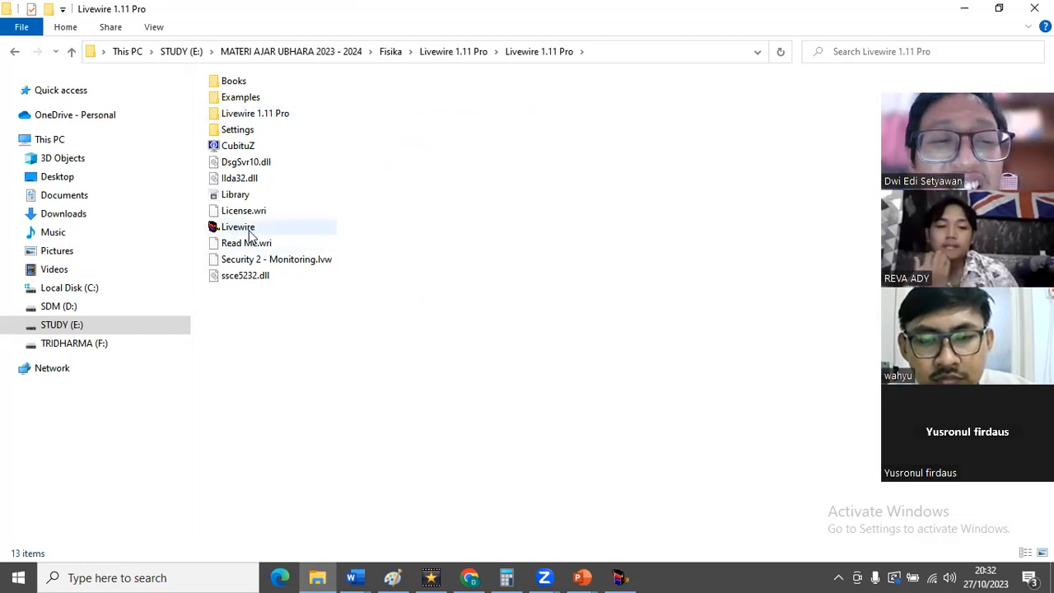
pyautogui.click(617, 575)
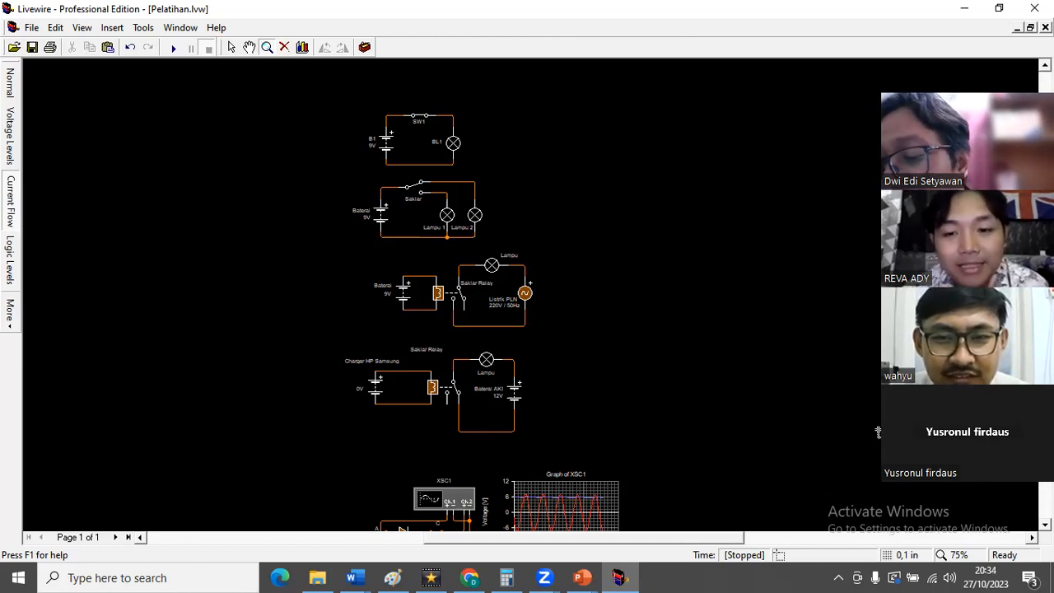
pyautogui.scroll(-2, 877, 431)
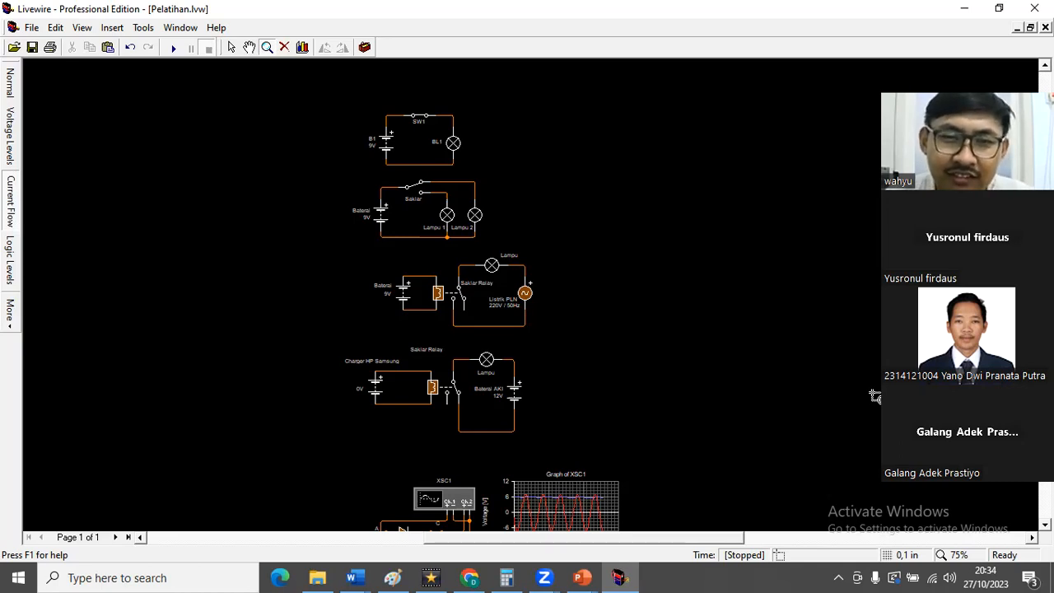
pyautogui.scroll(2, 874, 395)
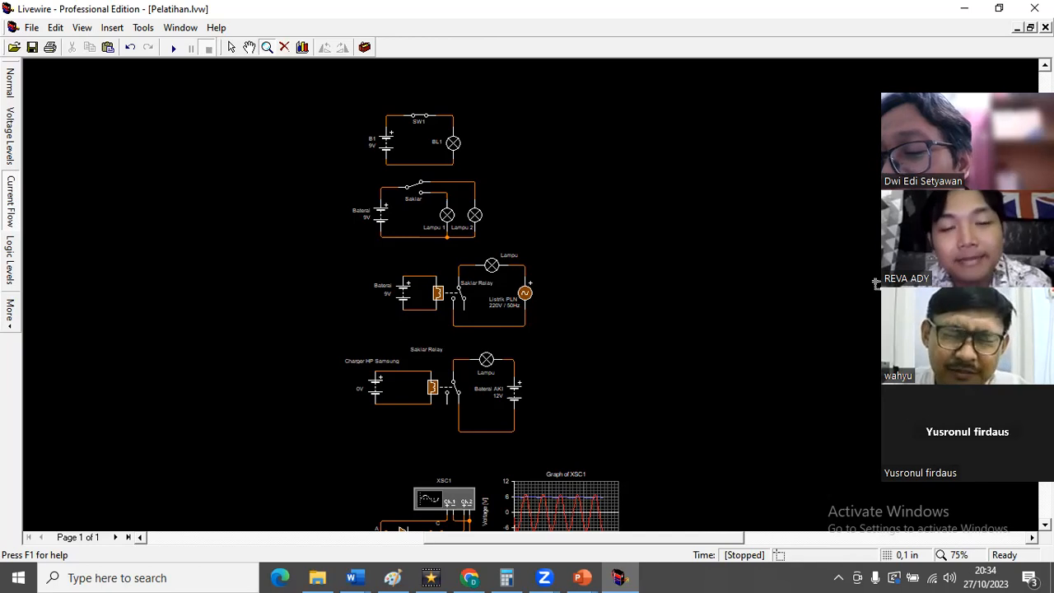